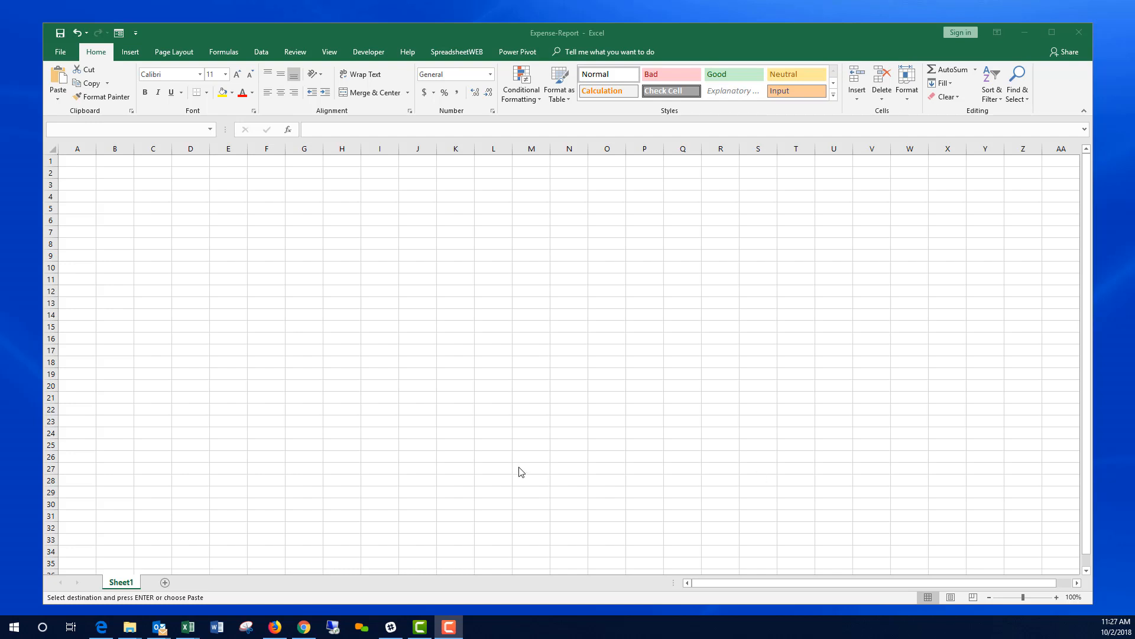
Step: Enter the labels Purpose, Name and Department in cells A3 to A5
click(83, 189)
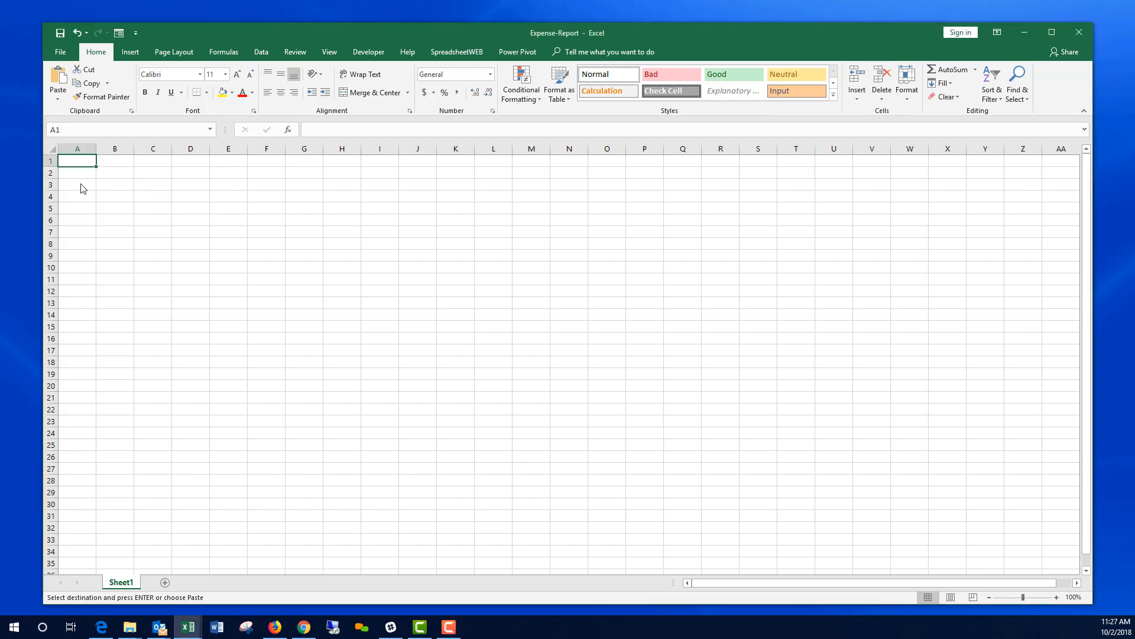
click(80, 186)
text(Purpose)
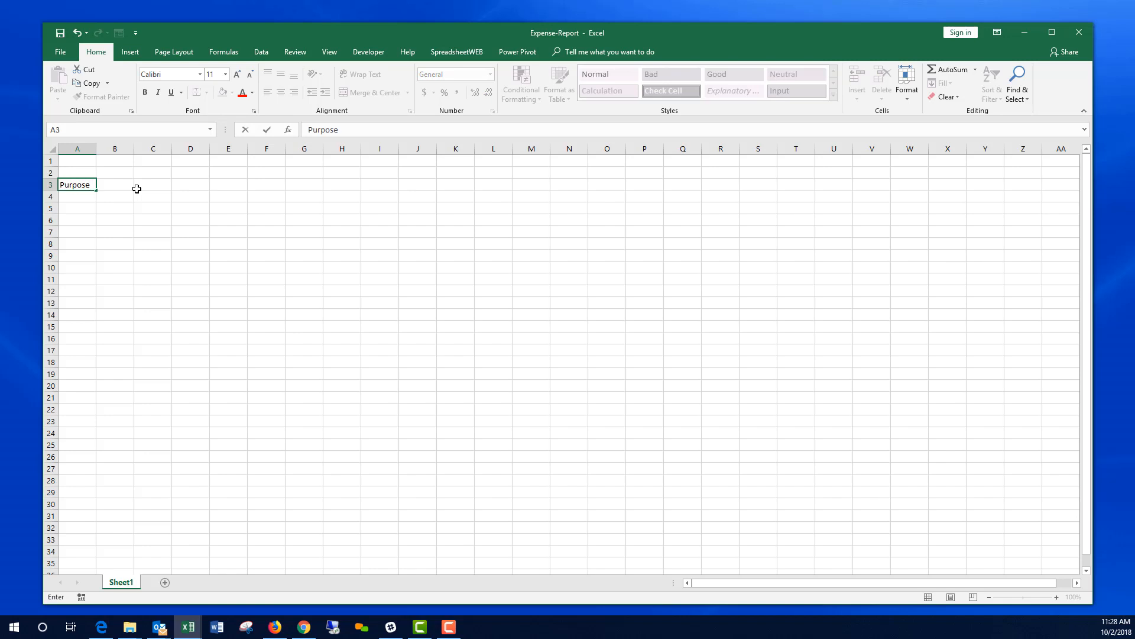
key(Return)
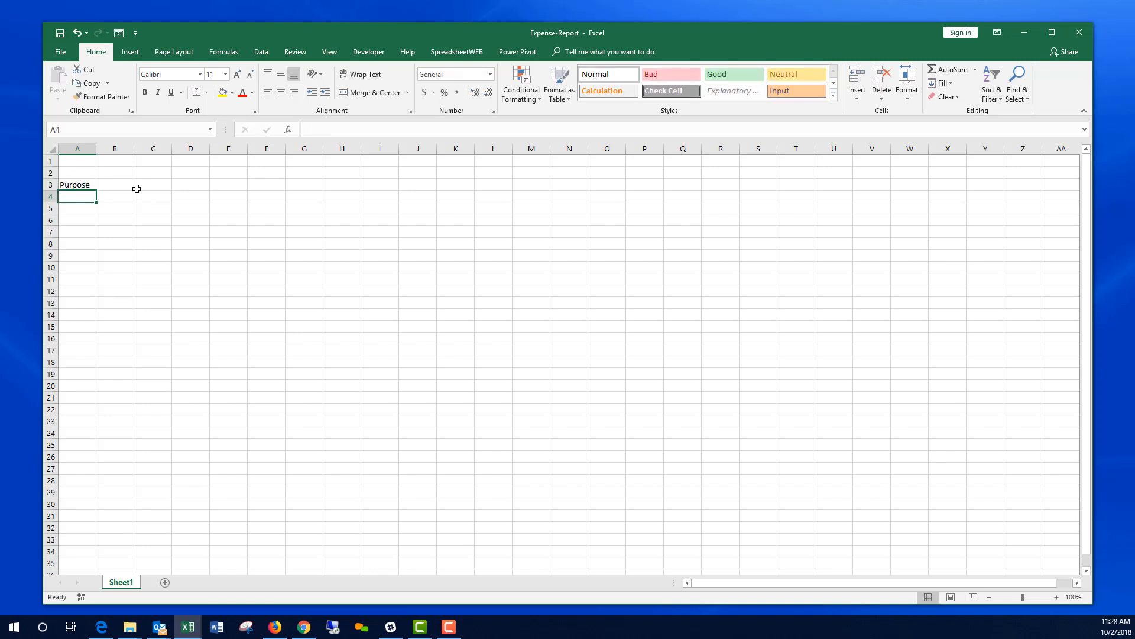
text(Name)
key(Return)
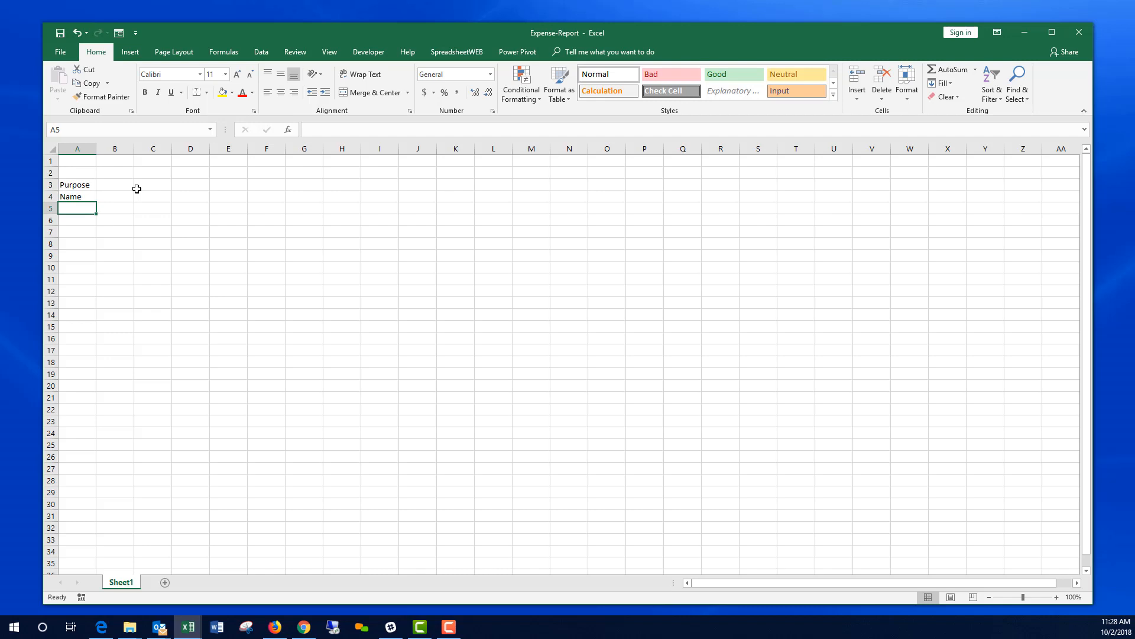
text(Department)
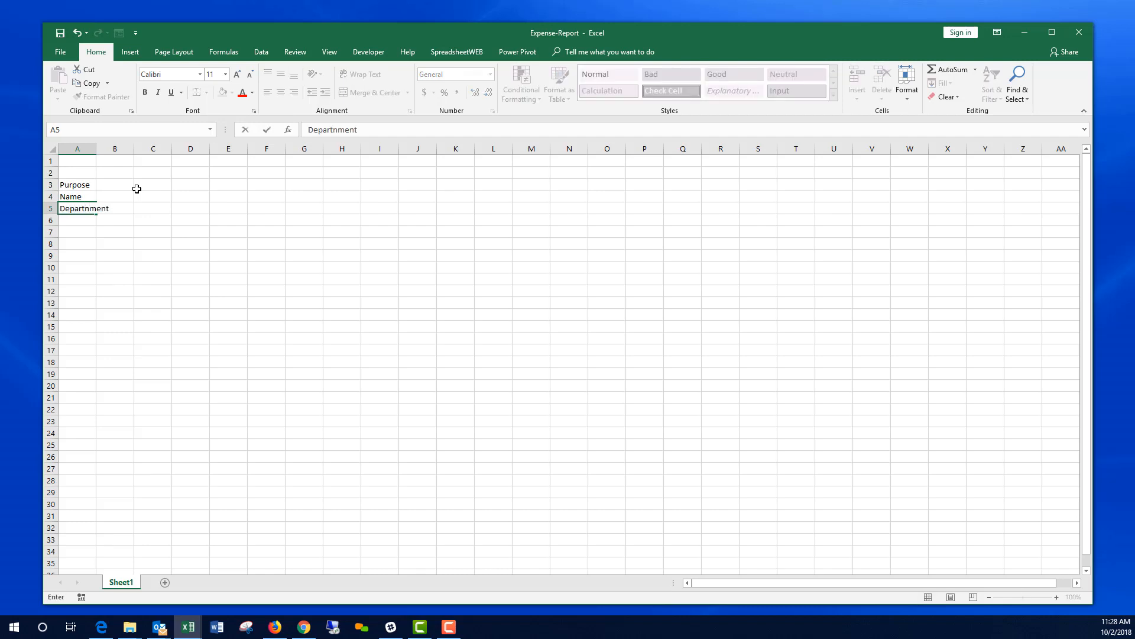
key(Return)
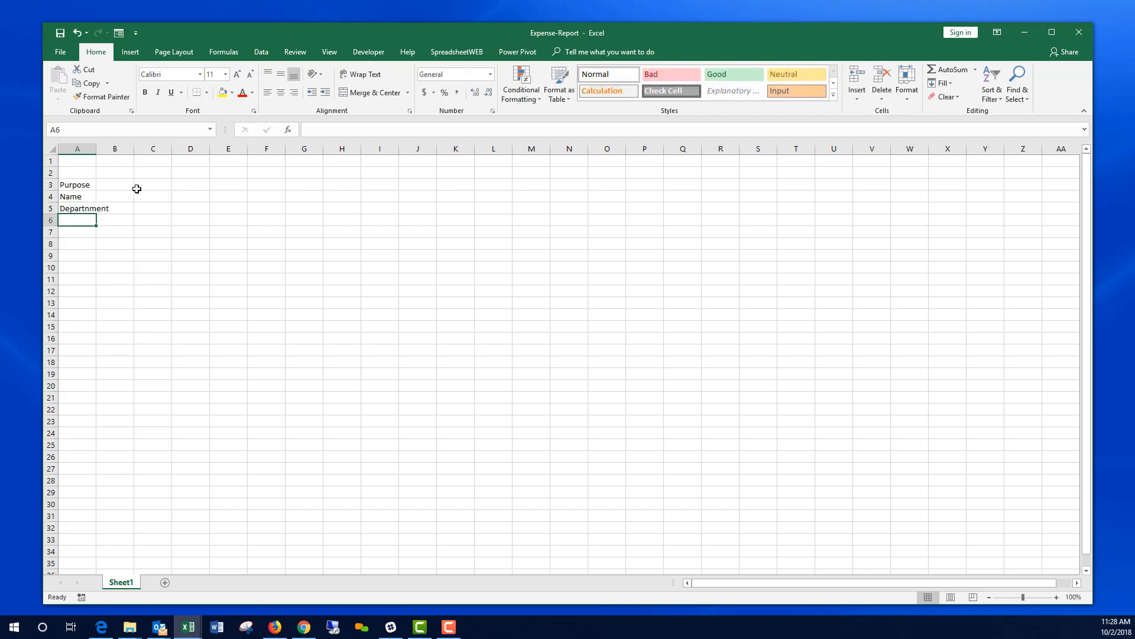
Step: Retype the Department label in A5, then widen columns A and B
key(Up)
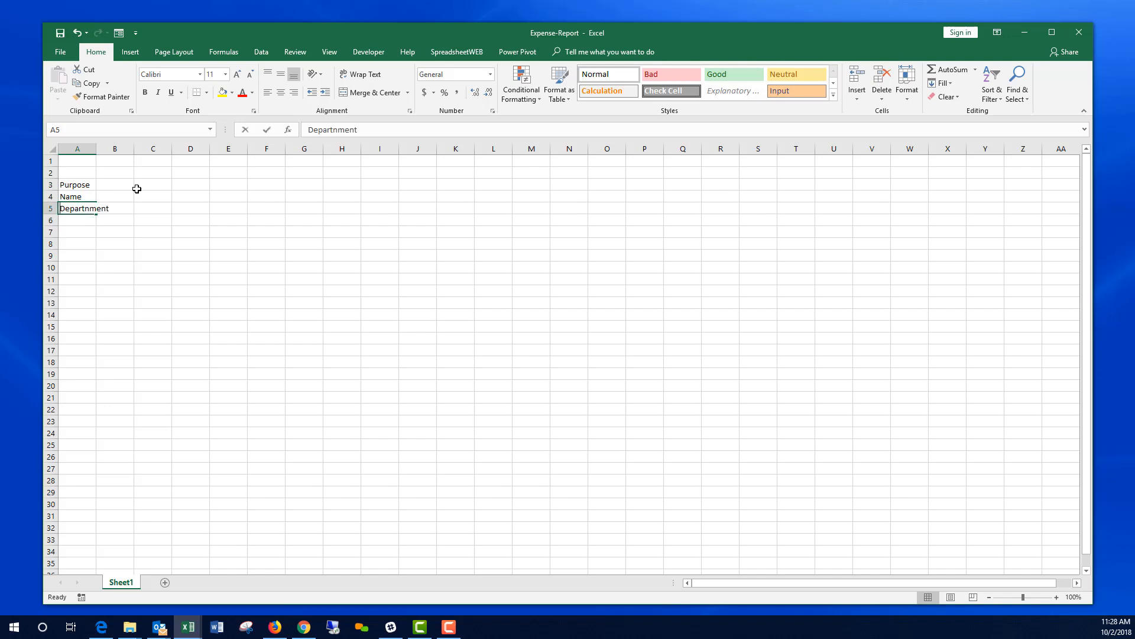
text(Department)
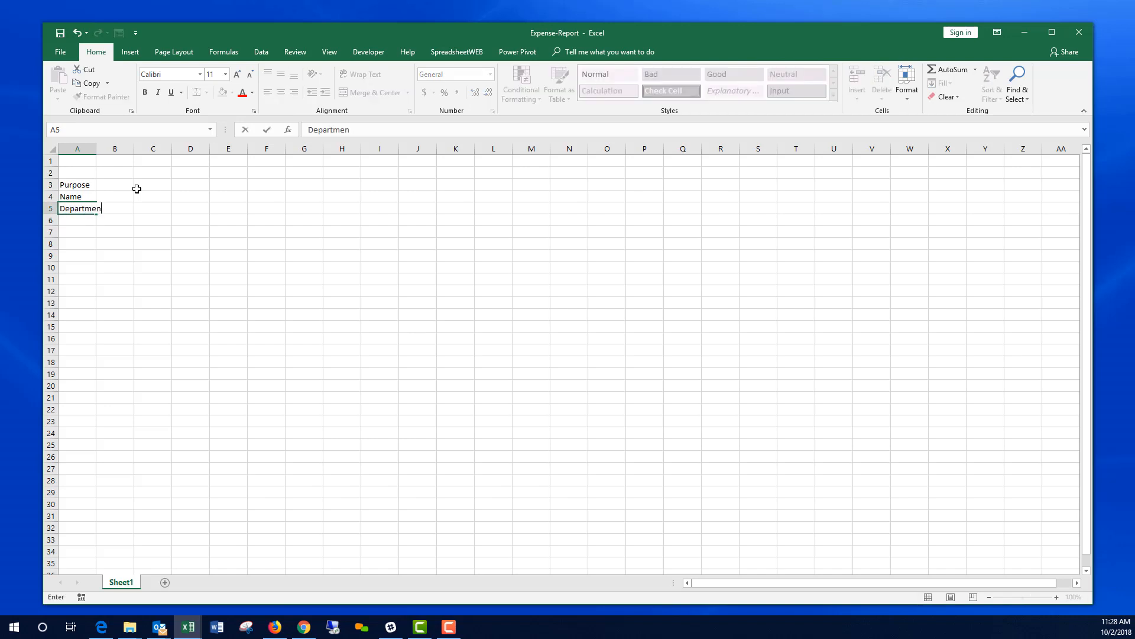
key(Return)
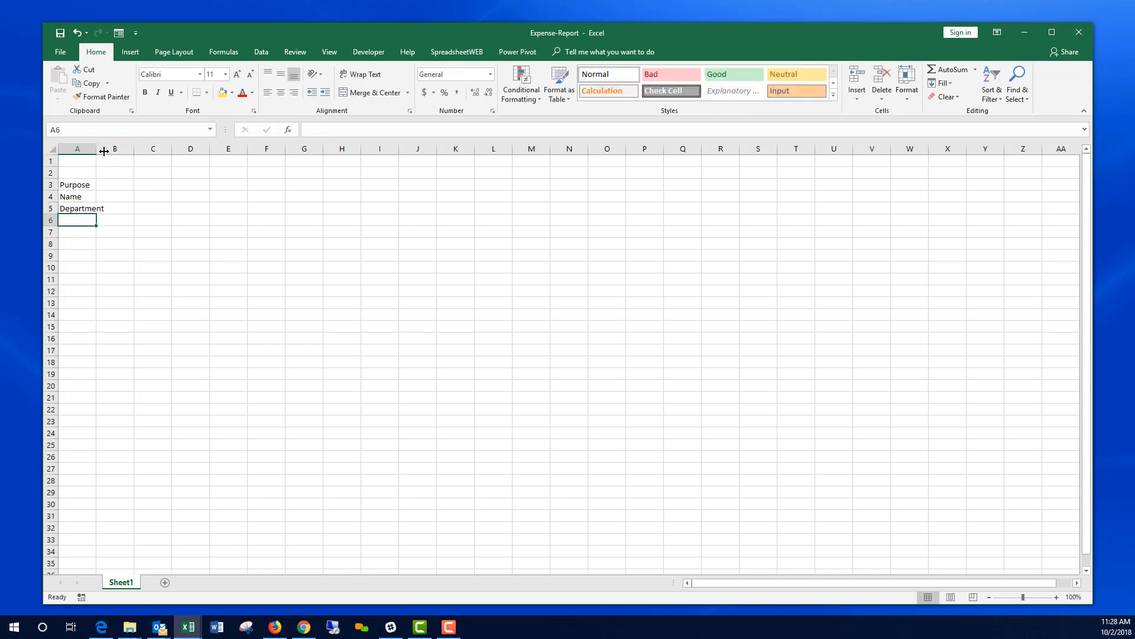
drag(92, 152, 123, 152)
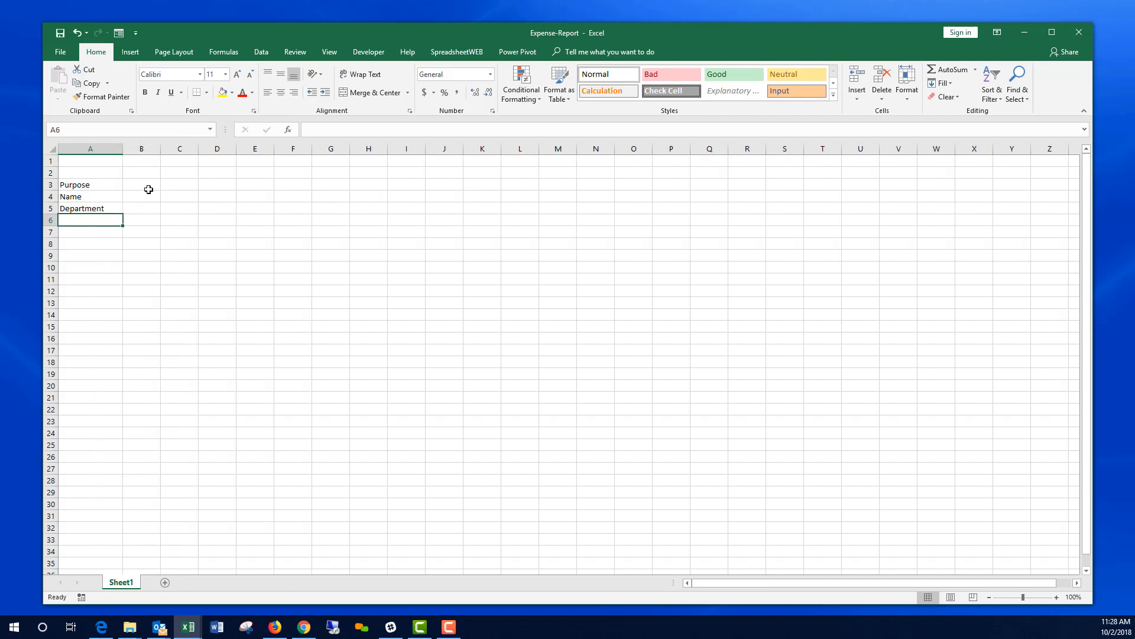
drag(162, 151, 188, 151)
Step: Enter Accounting, Administration, Customer Support and Finance in O2 to O5
click(157, 209)
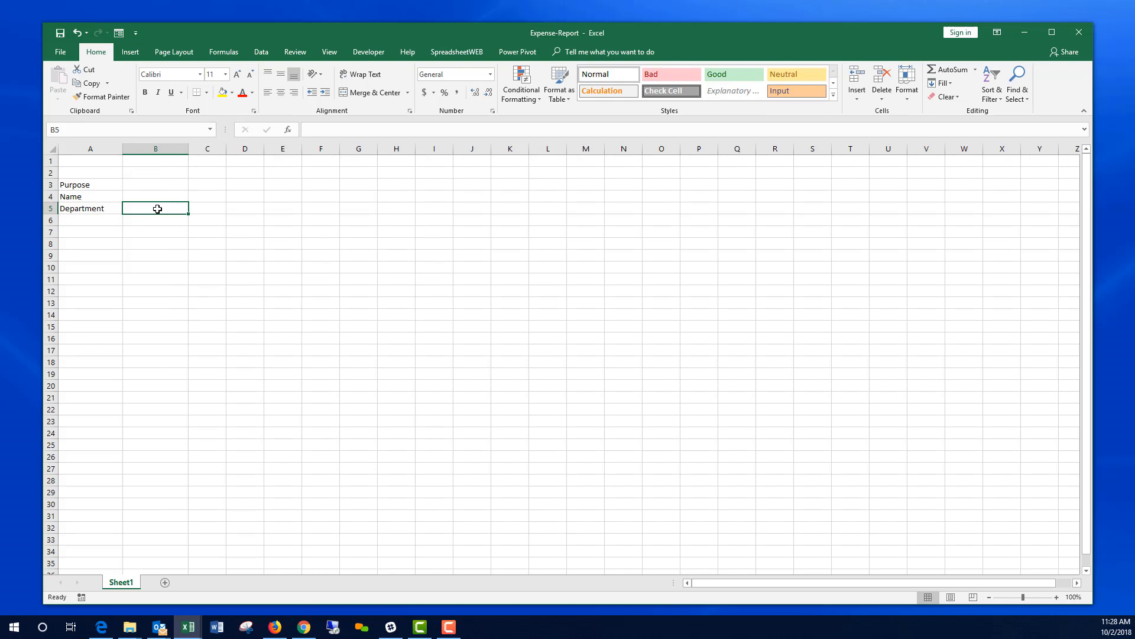
click(662, 172)
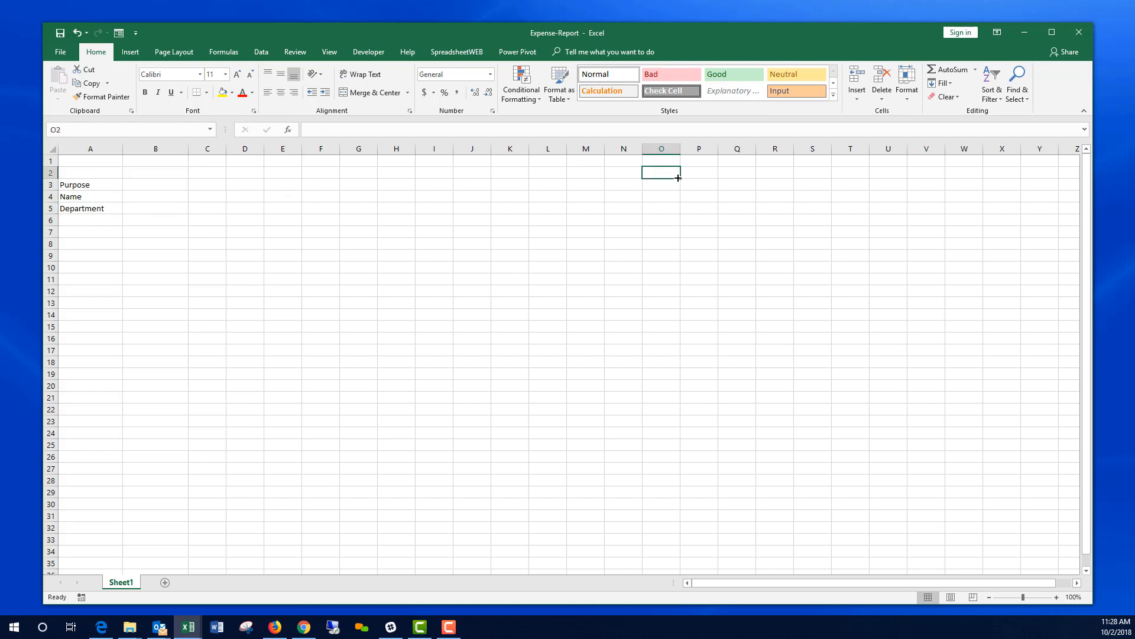
text(Accounting)
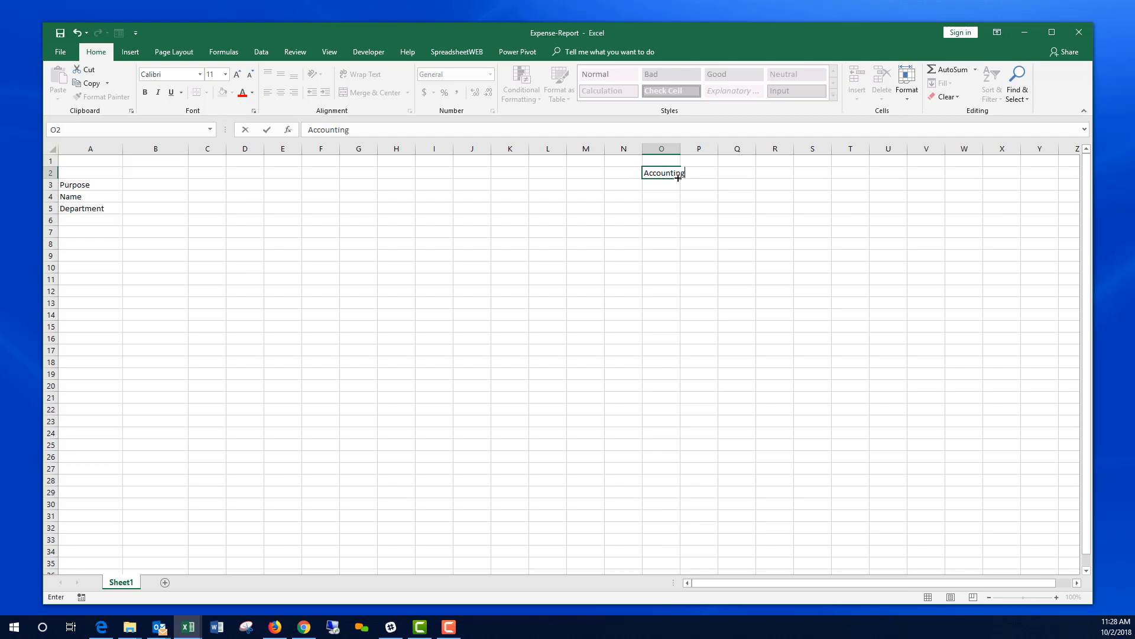
key(Return)
text(Admi)
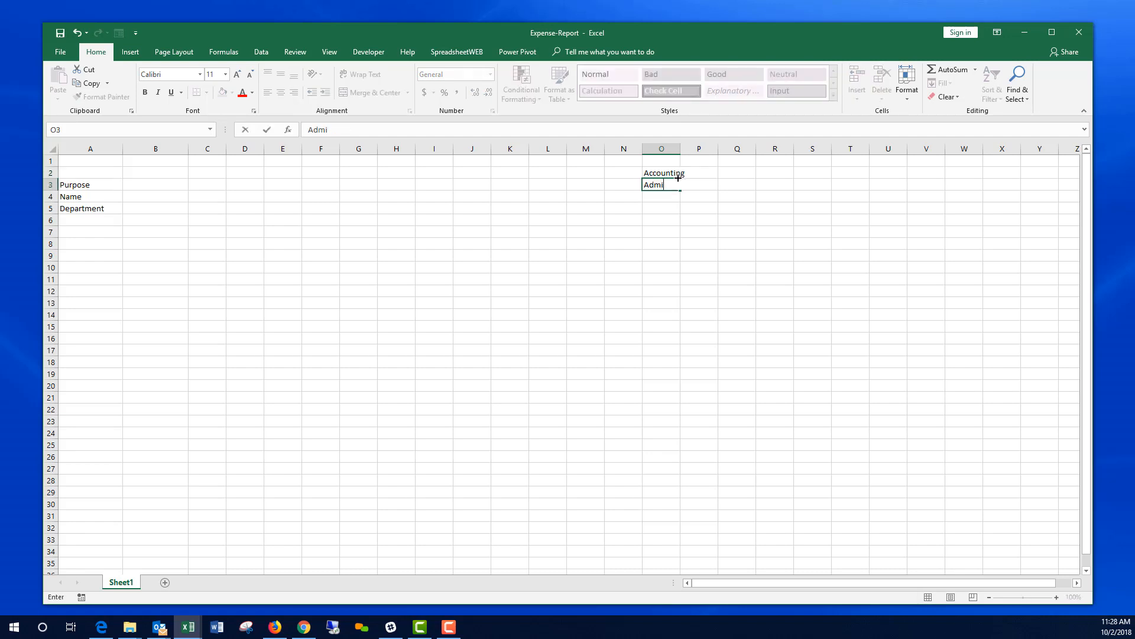
text(nistration)
key(Return)
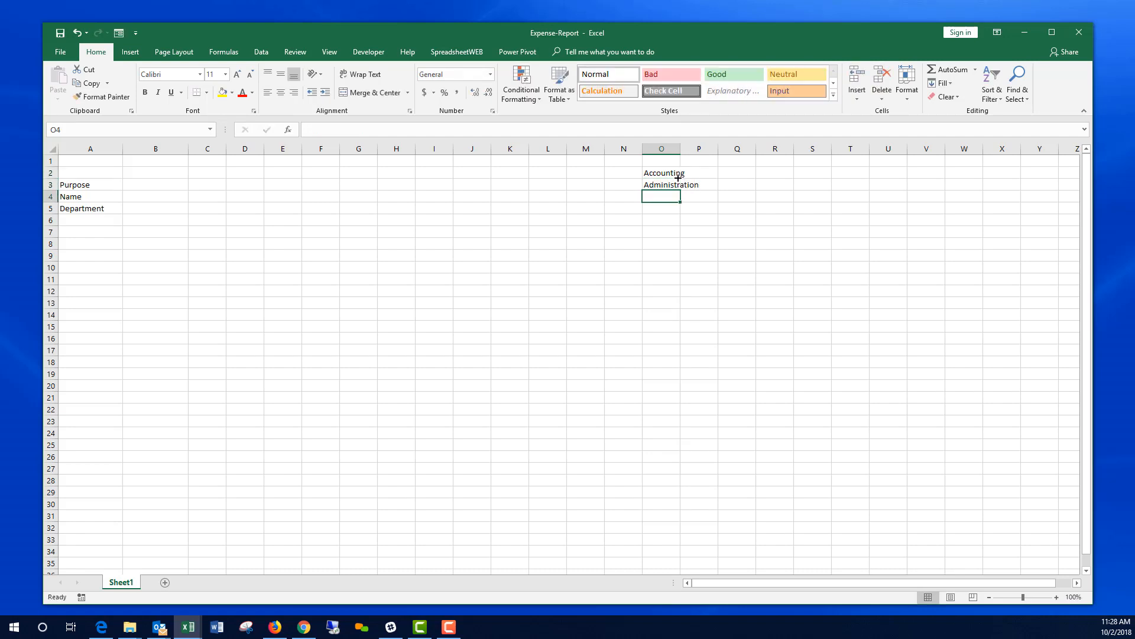
text(Customer)
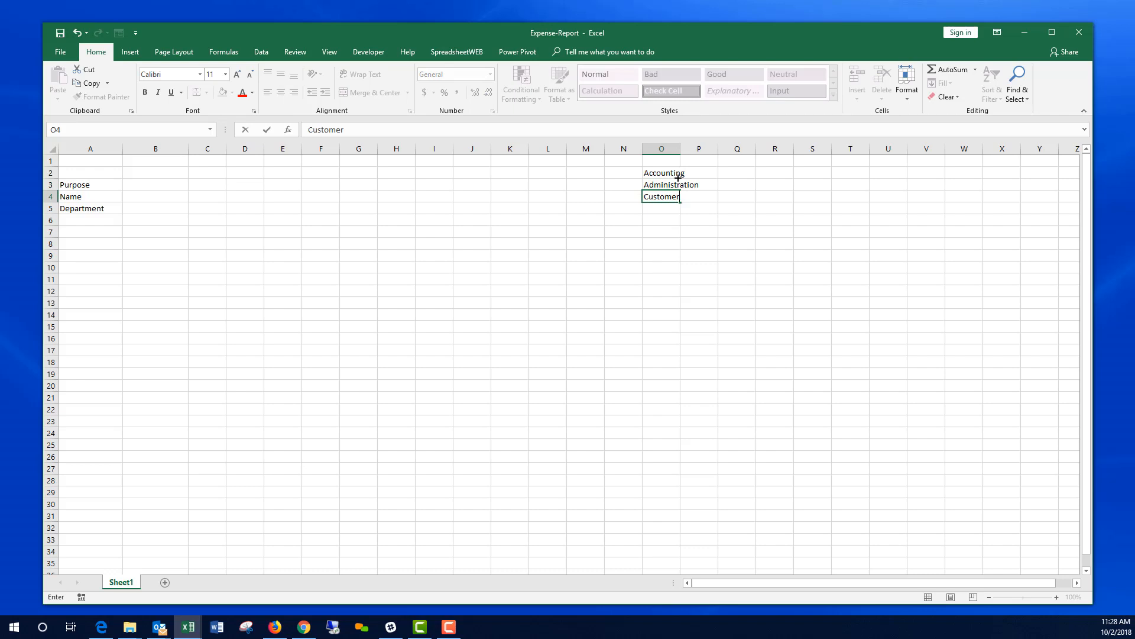
text( Support)
key(Return)
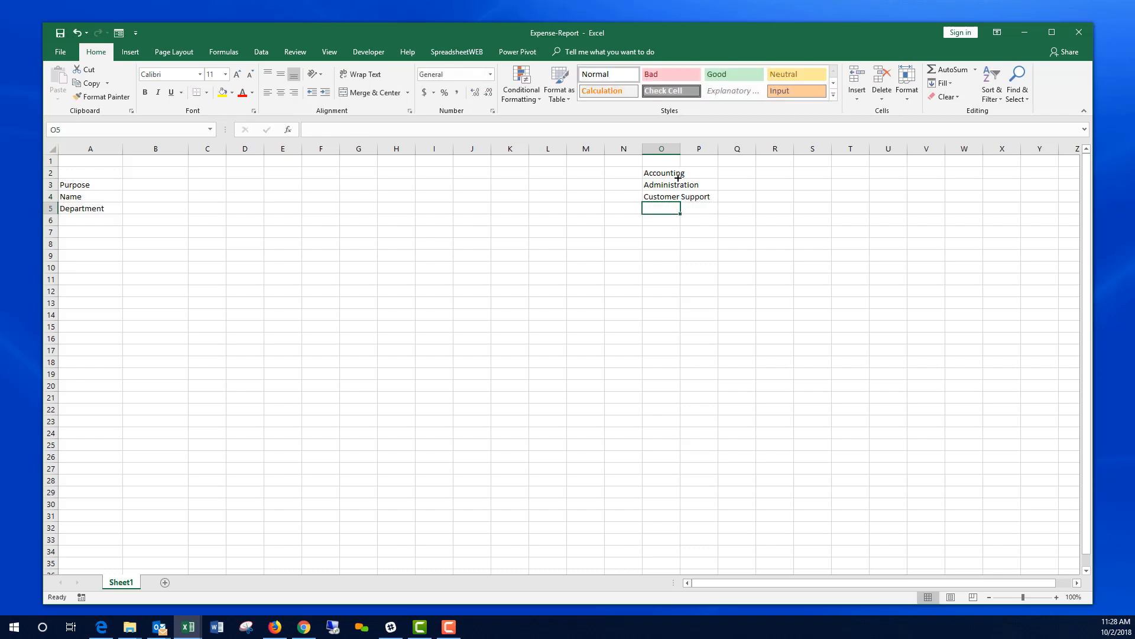
text(Finance)
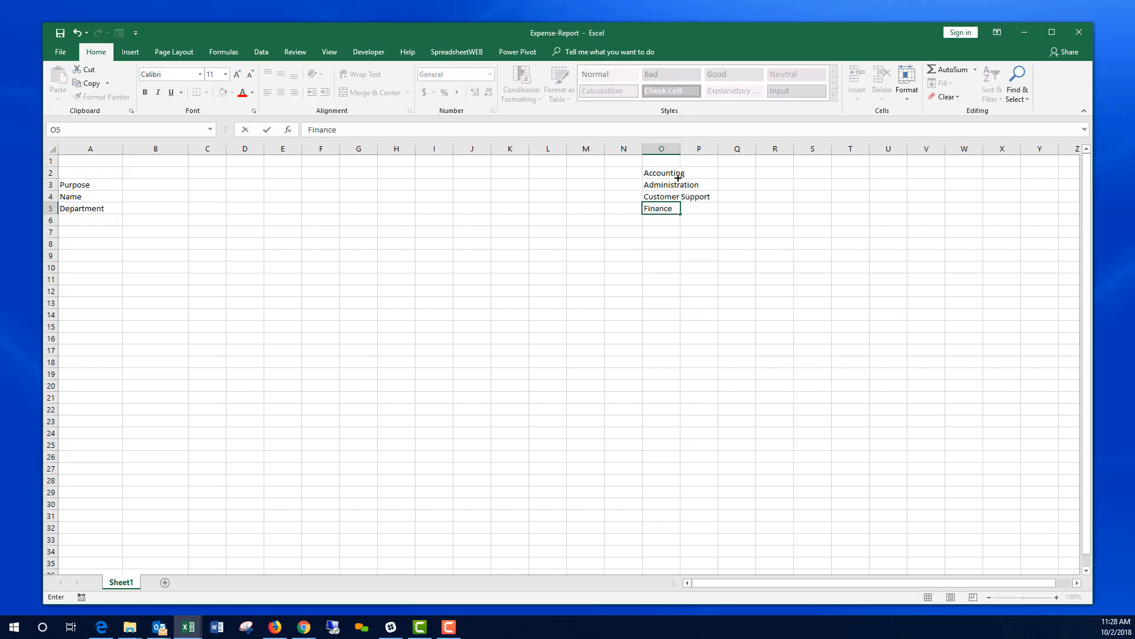
key(Return)
Step: Continue the list with Human resources, IT, Marketing and Sales in O6 to O9
text(H)
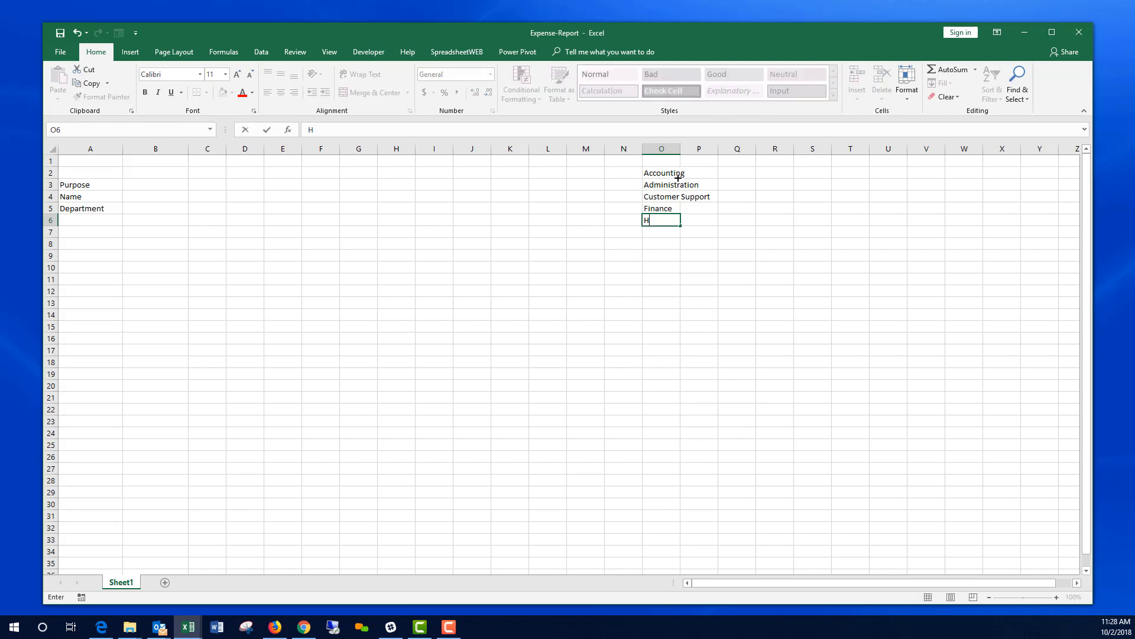
text(uman resources)
key(Return)
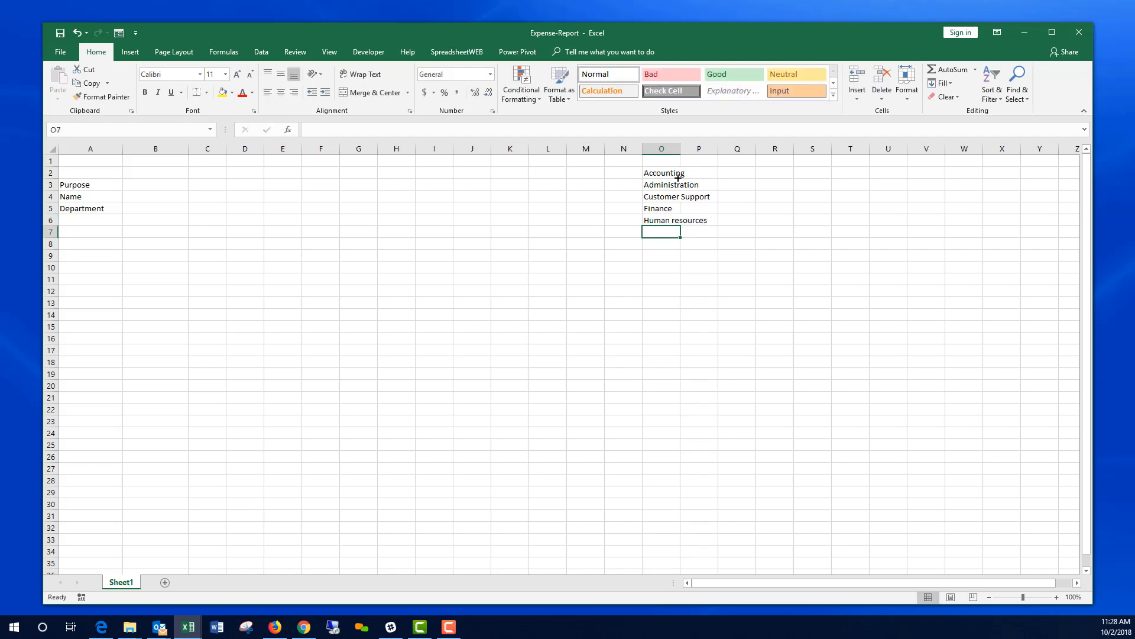
text(IT)
key(Return)
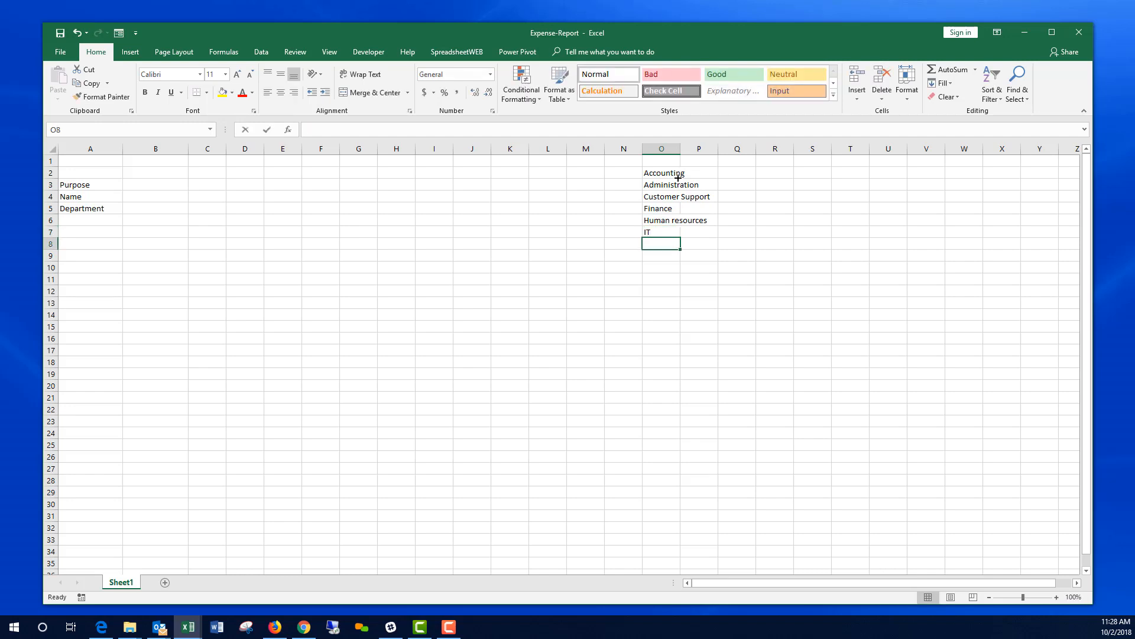
text(Marketing)
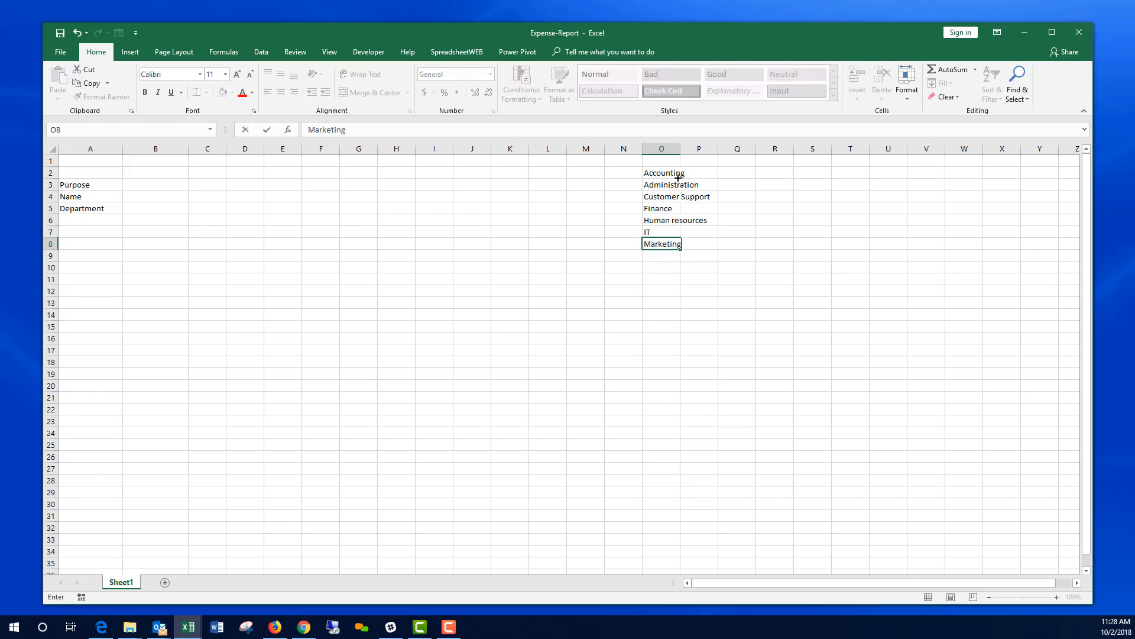
key(Return)
text(Sales)
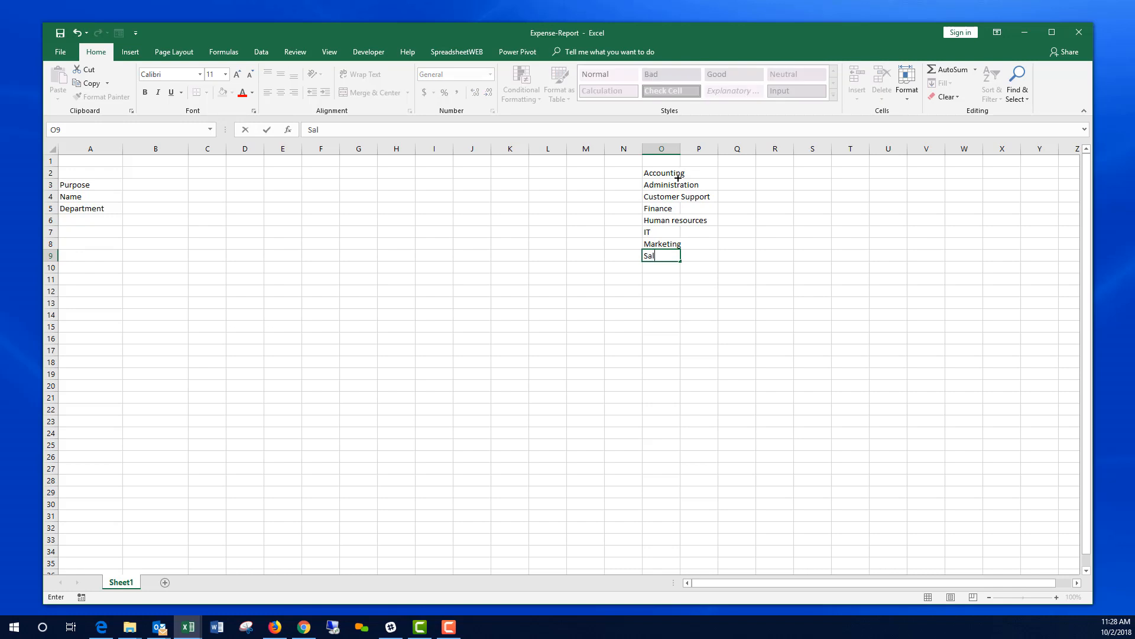
key(Return)
Step: Select O2:O9 and name it list_Department in the Name Box
drag(675, 176, 668, 254)
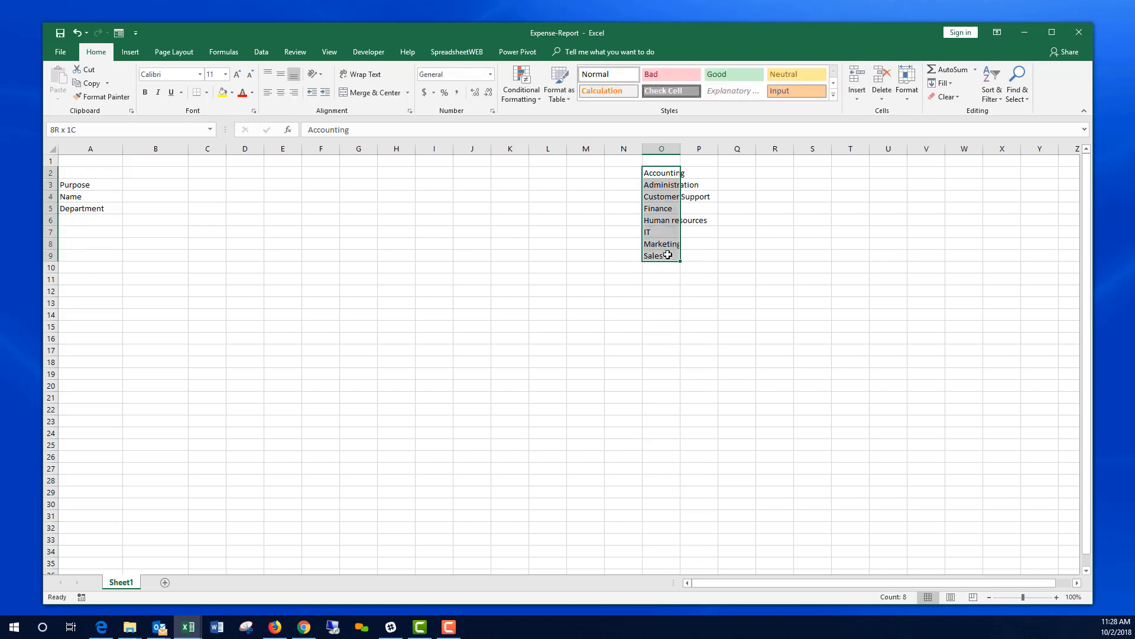
click(111, 132)
text(list_Department)
key(Return)
click(148, 207)
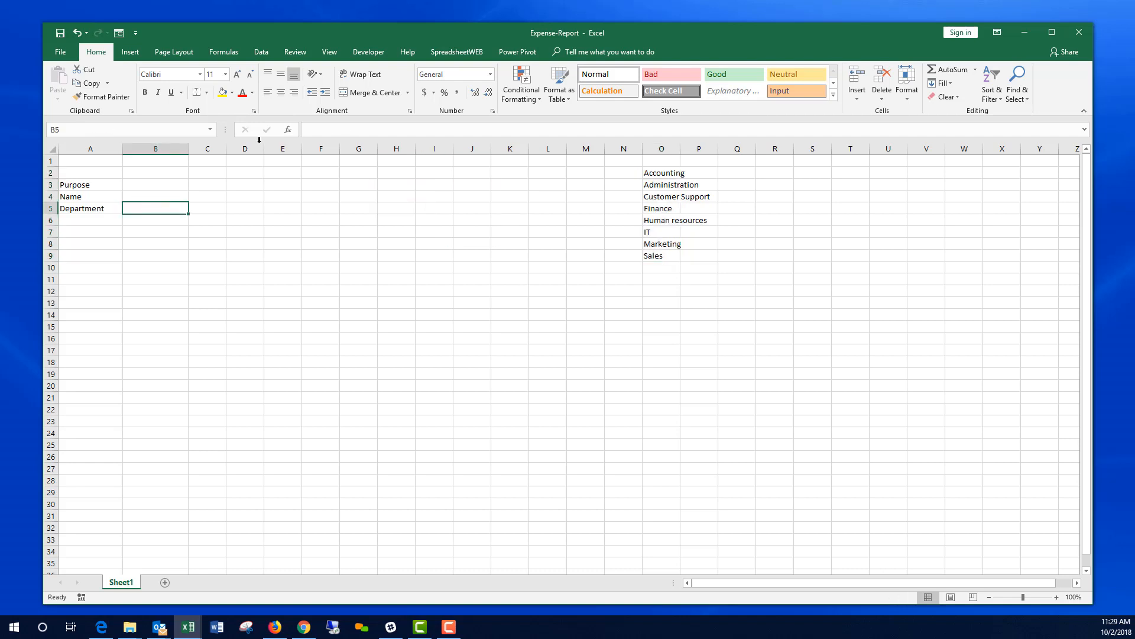
Step: Give cell B5 list data validation sourced from the department range O2:O9
click(268, 55)
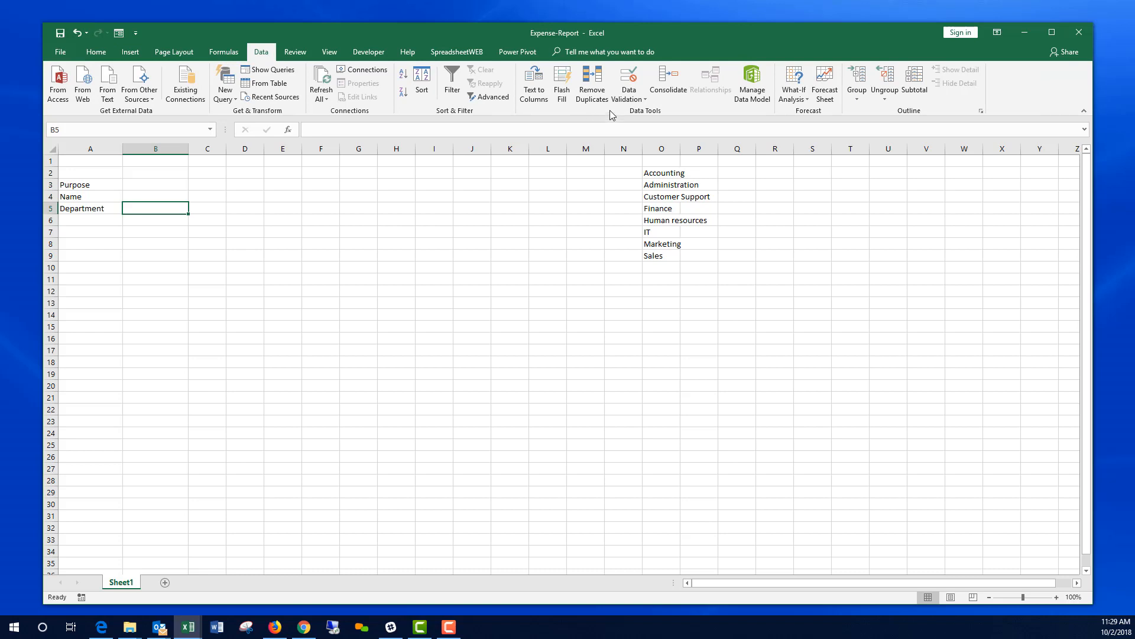
click(629, 100)
click(644, 113)
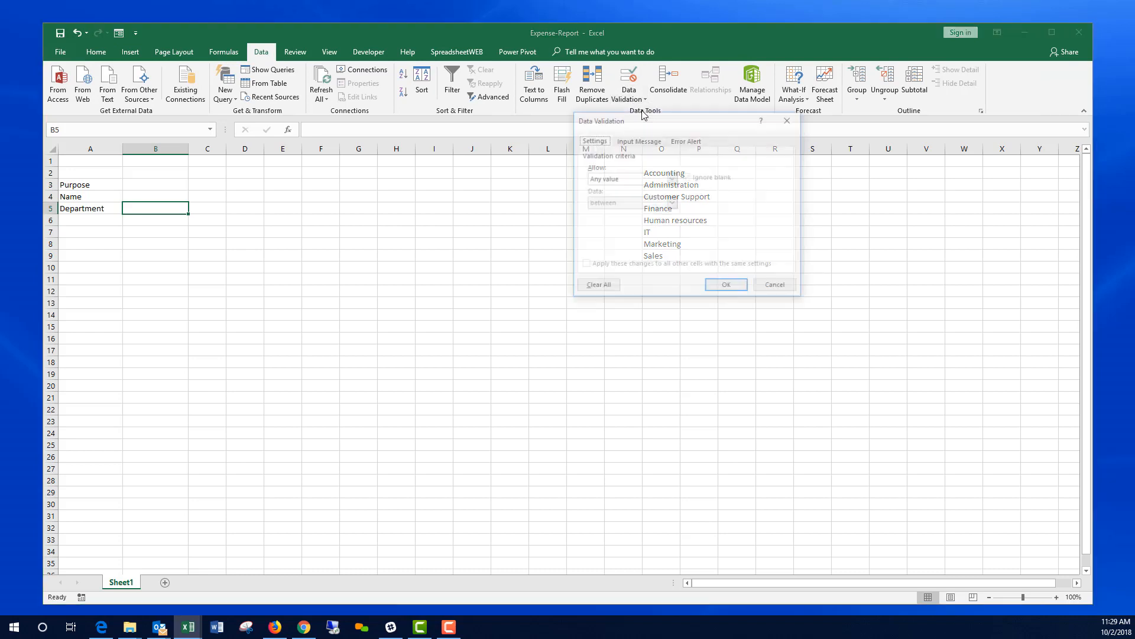
click(673, 179)
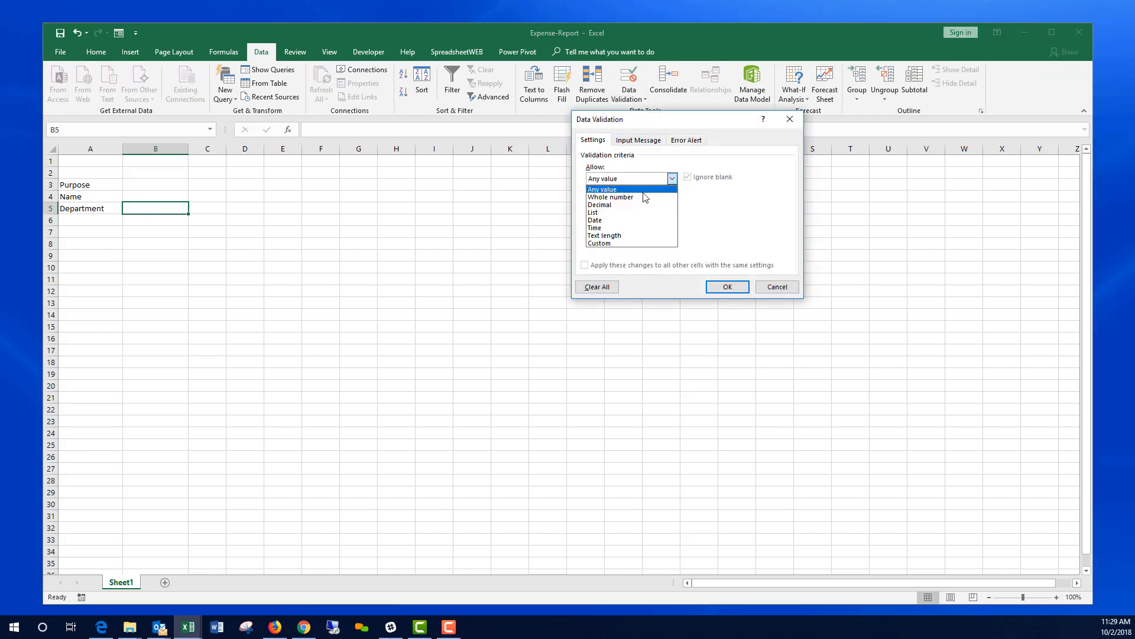
click(627, 214)
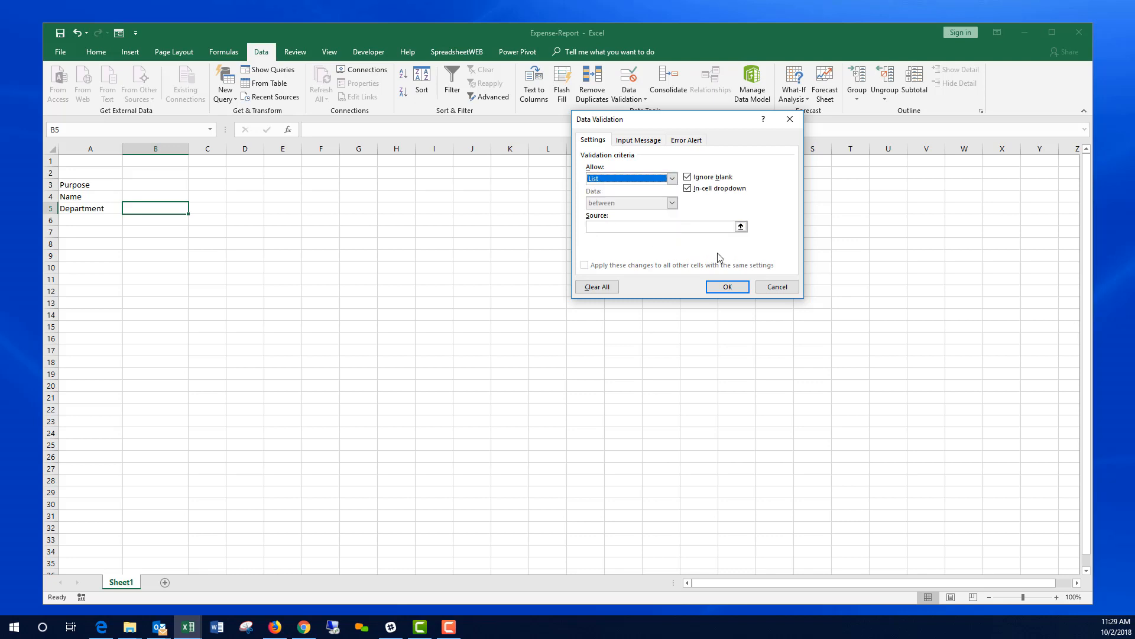
click(741, 226)
drag(657, 173, 663, 255)
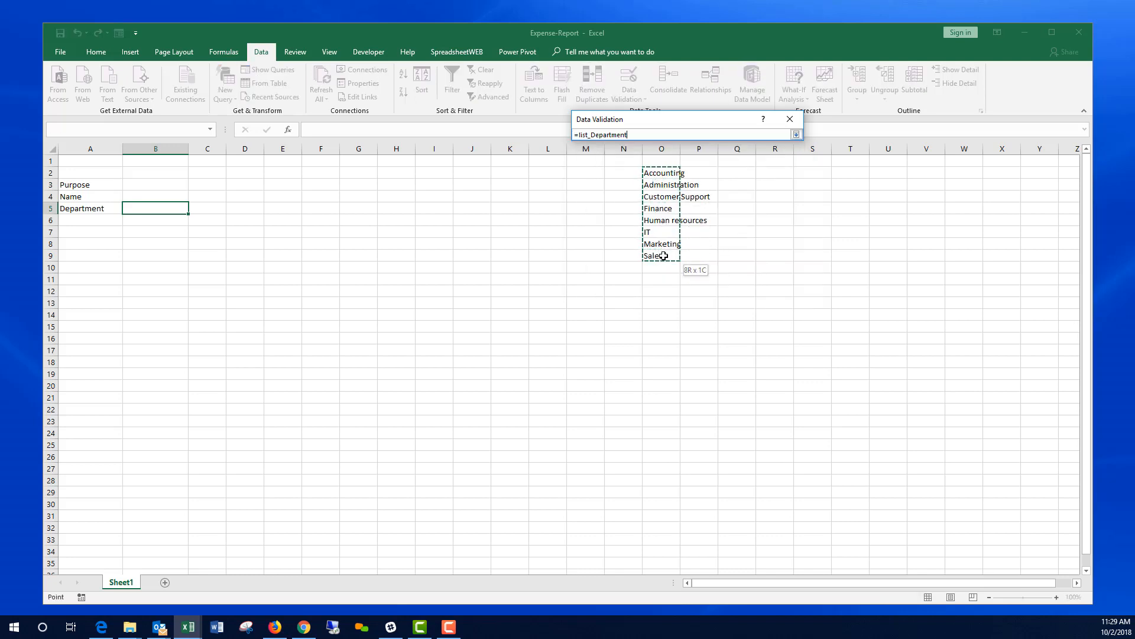
key(Return)
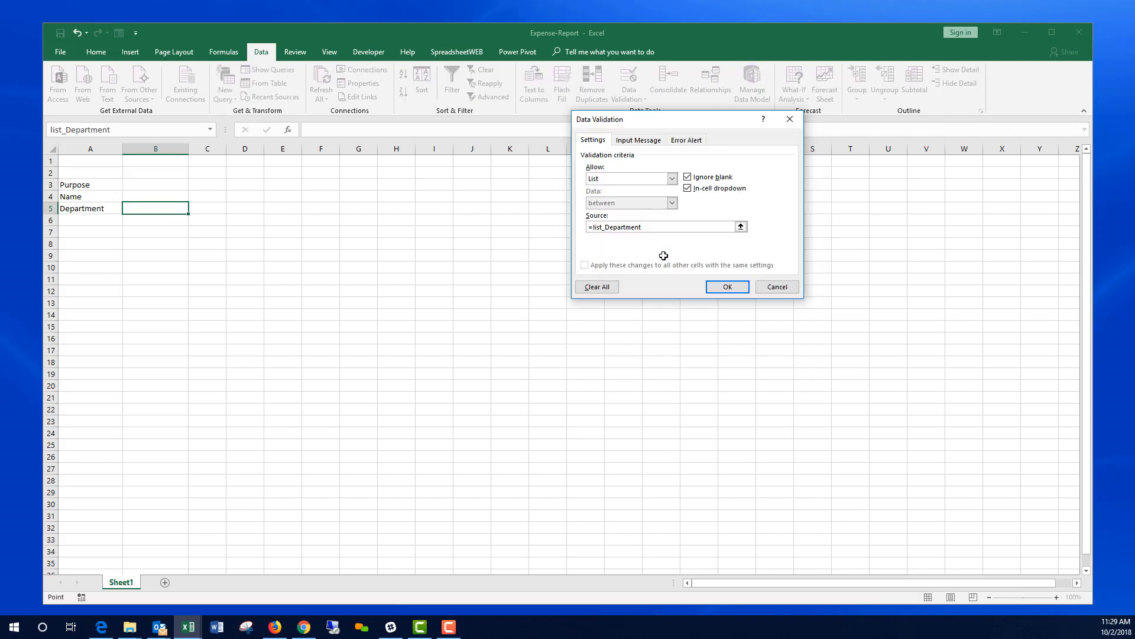
click(728, 287)
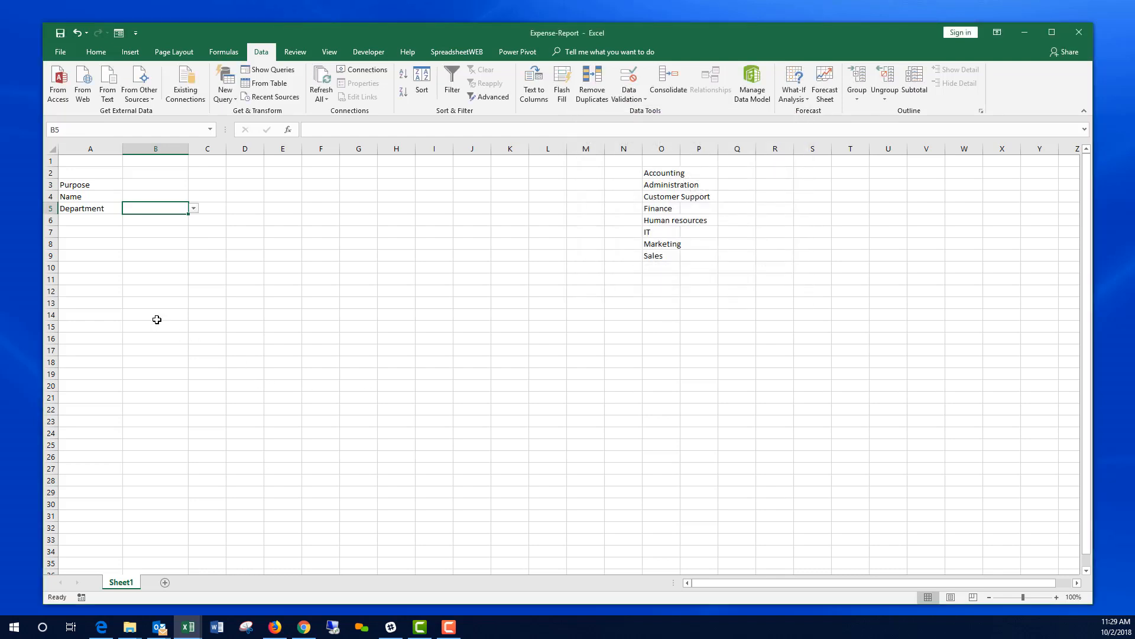
Step: Enter the label Attachment in cell A6
click(91, 222)
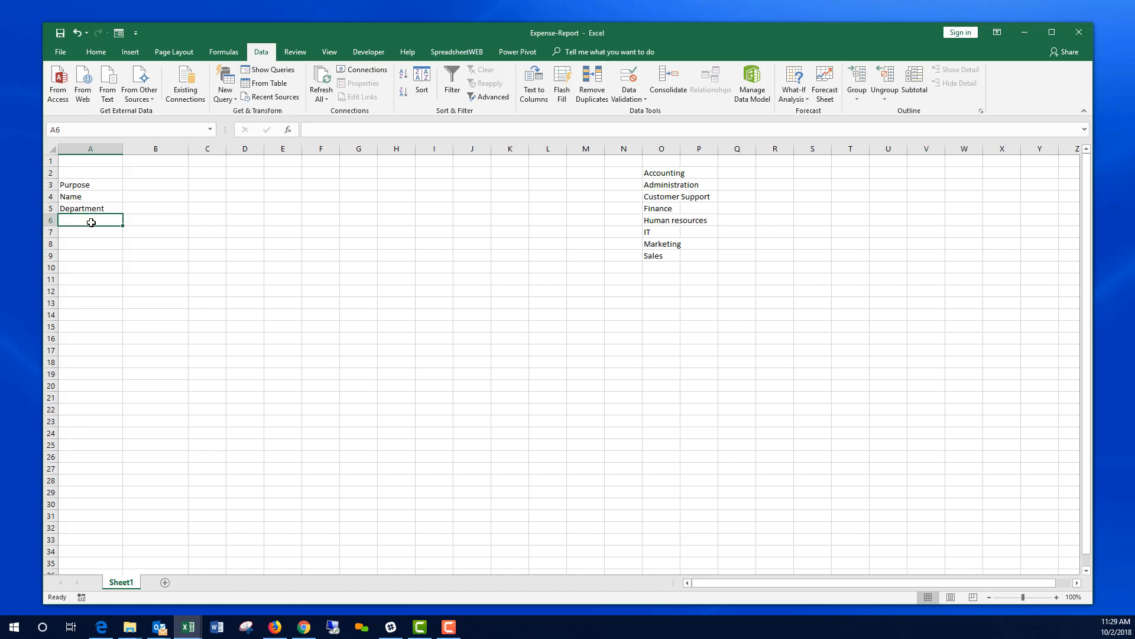
text(Attachment)
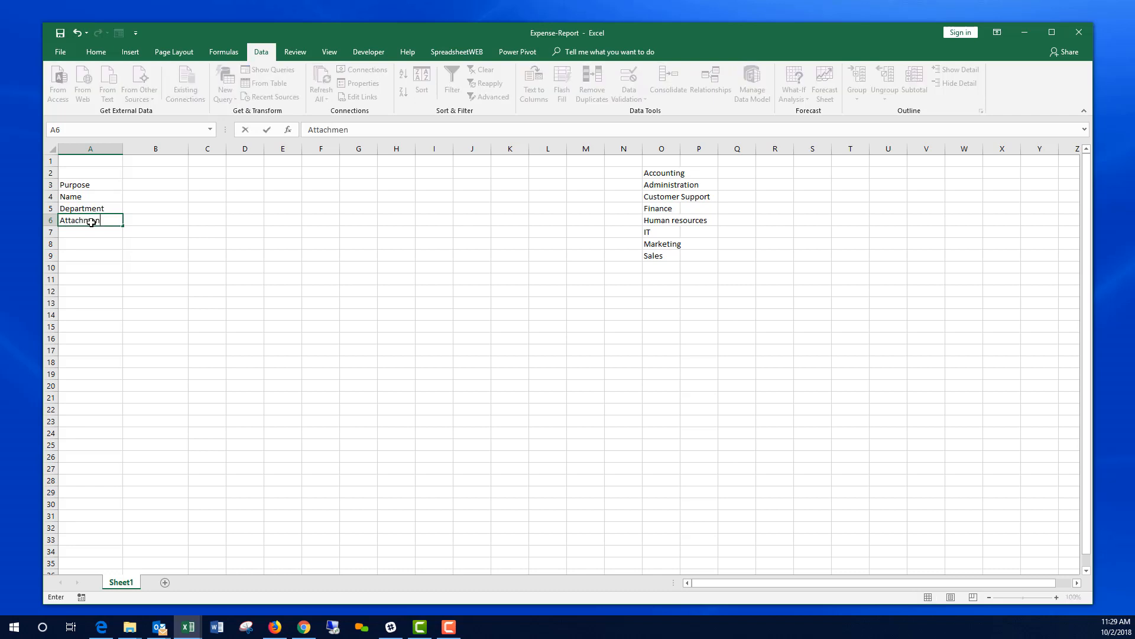
key(Return)
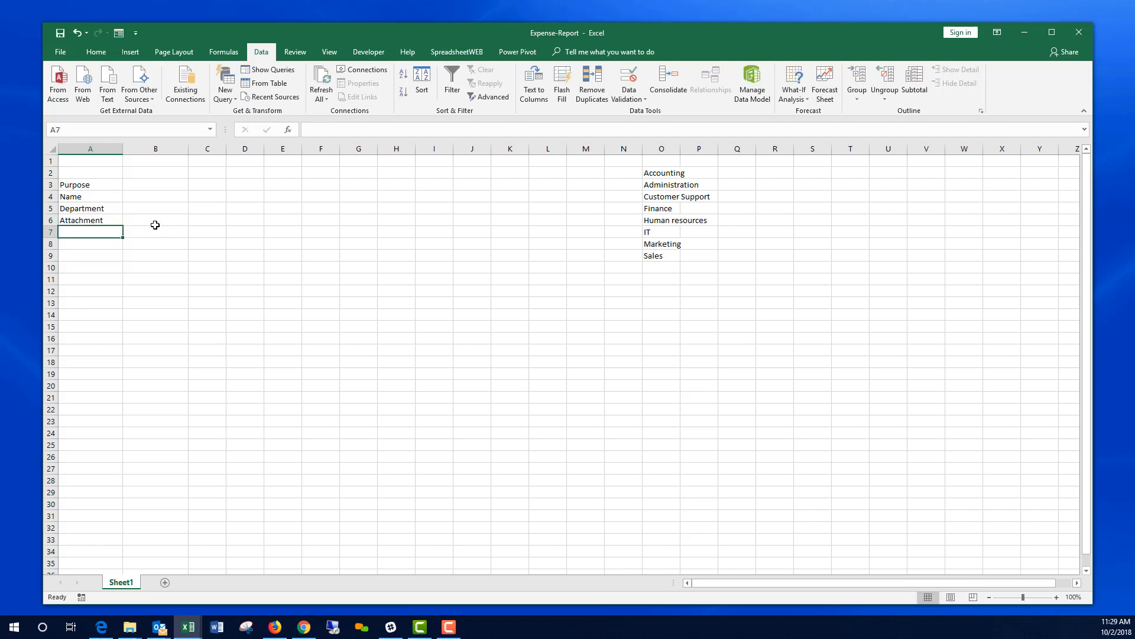
Step: Check the input cells B3 through B6 beside the four labels
click(165, 184)
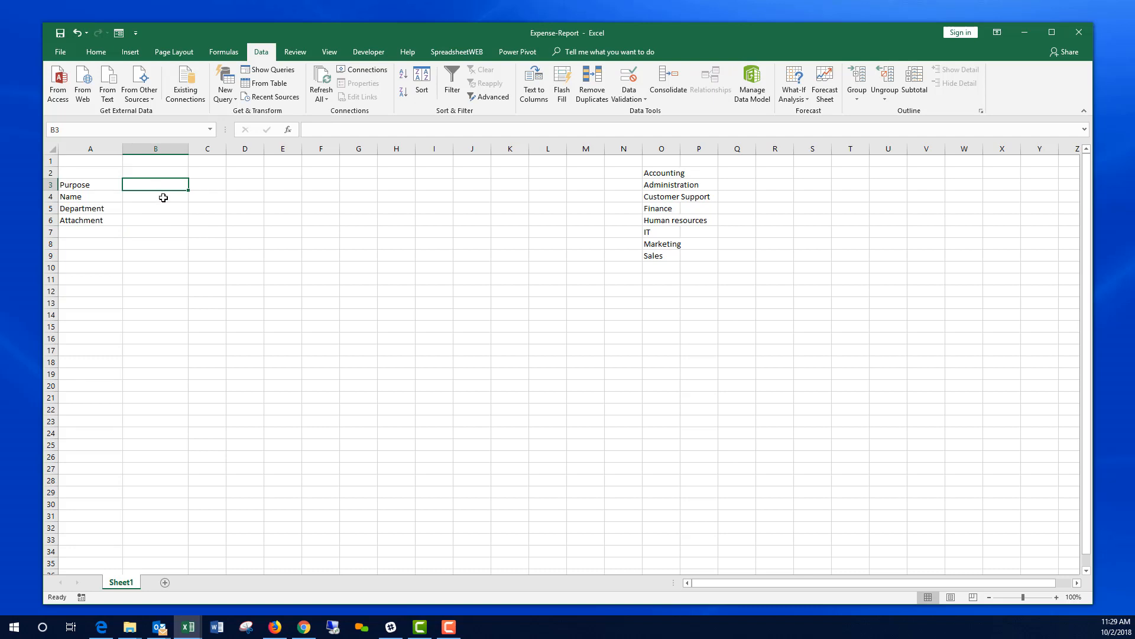
click(163, 198)
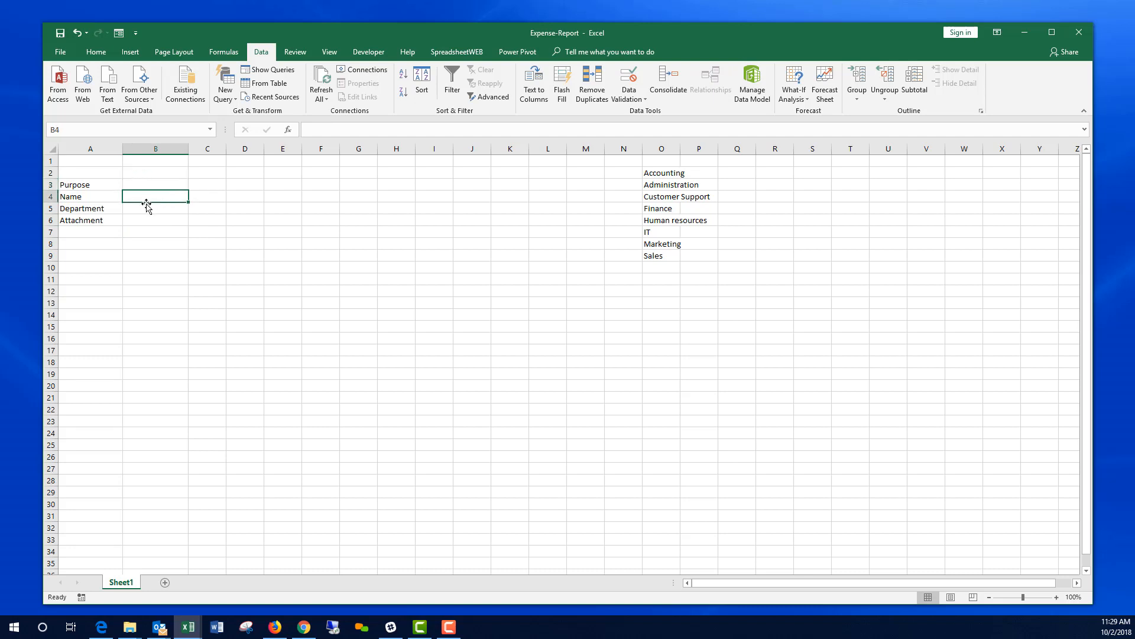
click(149, 207)
click(154, 218)
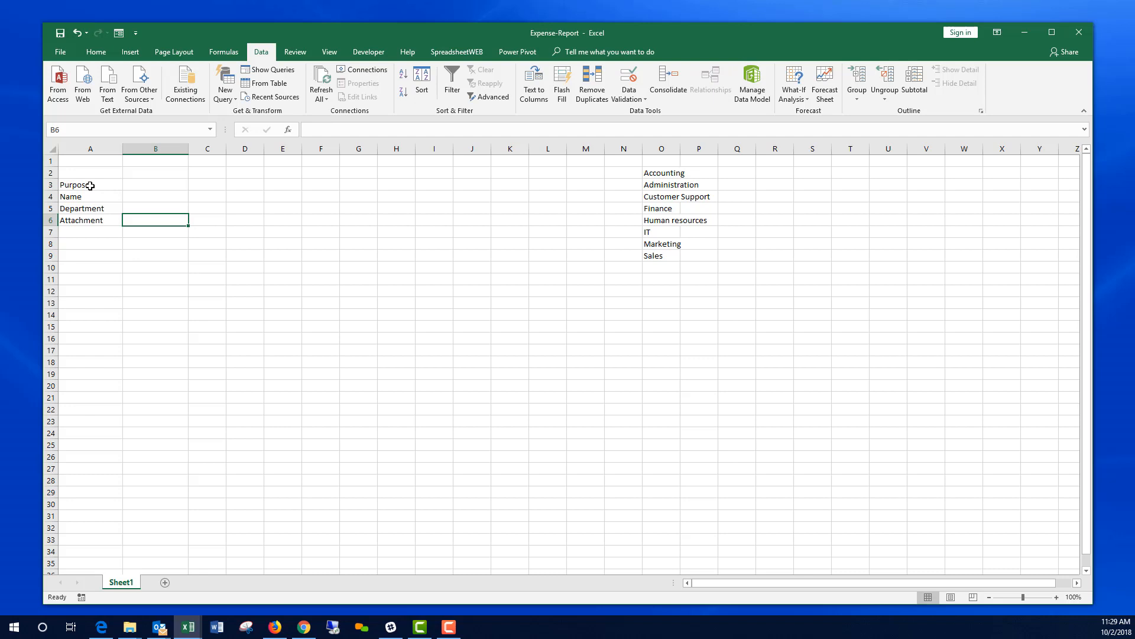
Step: Create names for A3:B6 from the left-column labels with Create from Selection
drag(90, 186, 136, 219)
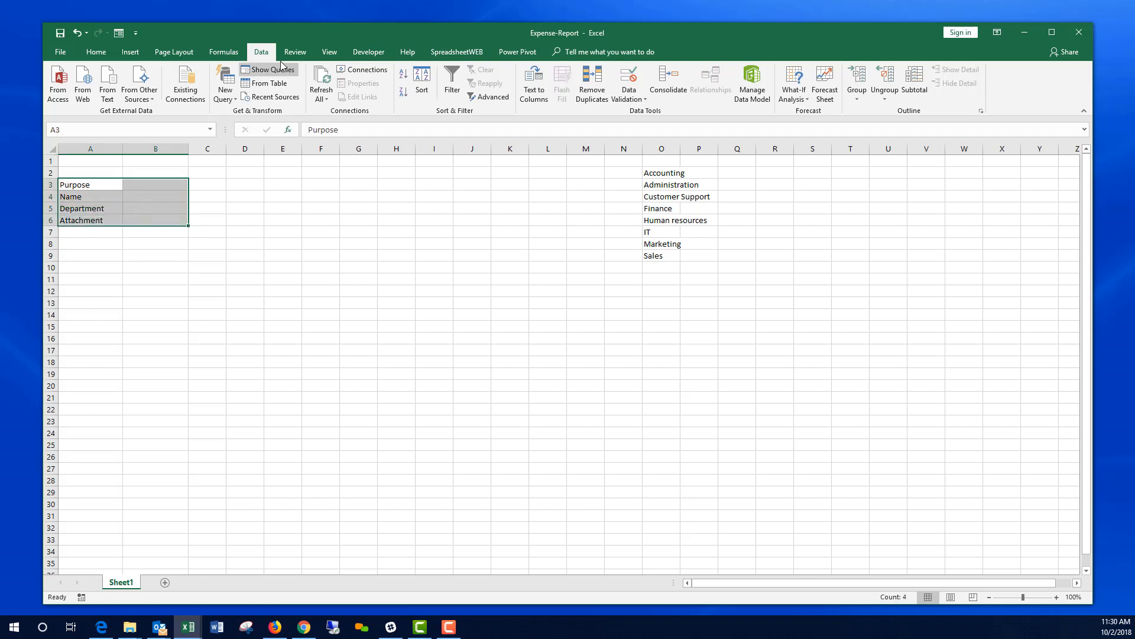
click(223, 52)
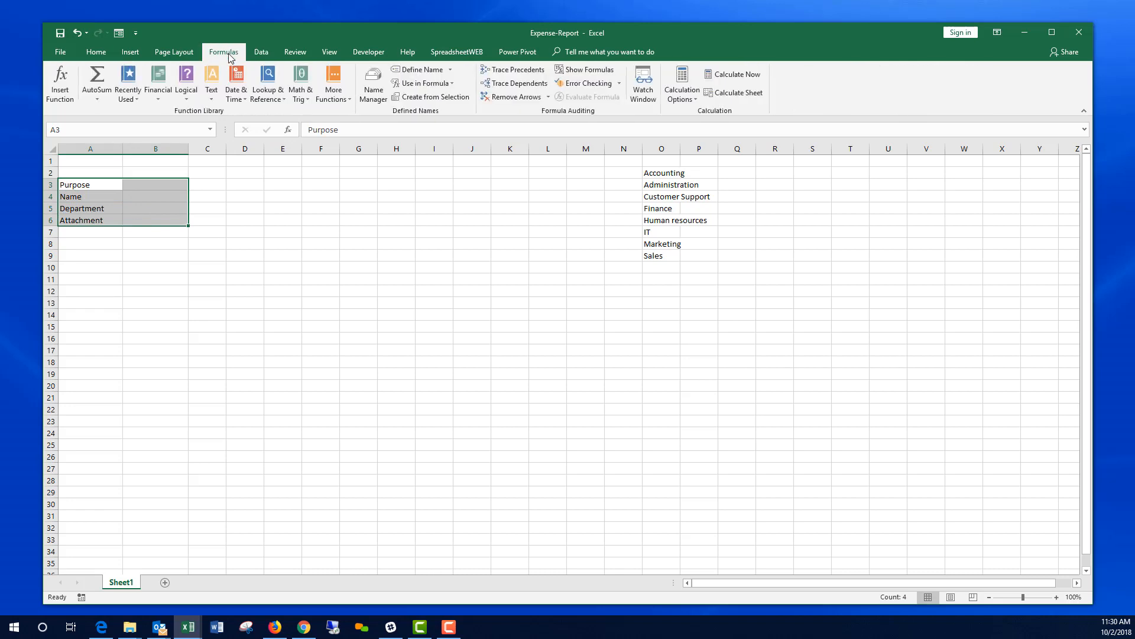
click(438, 97)
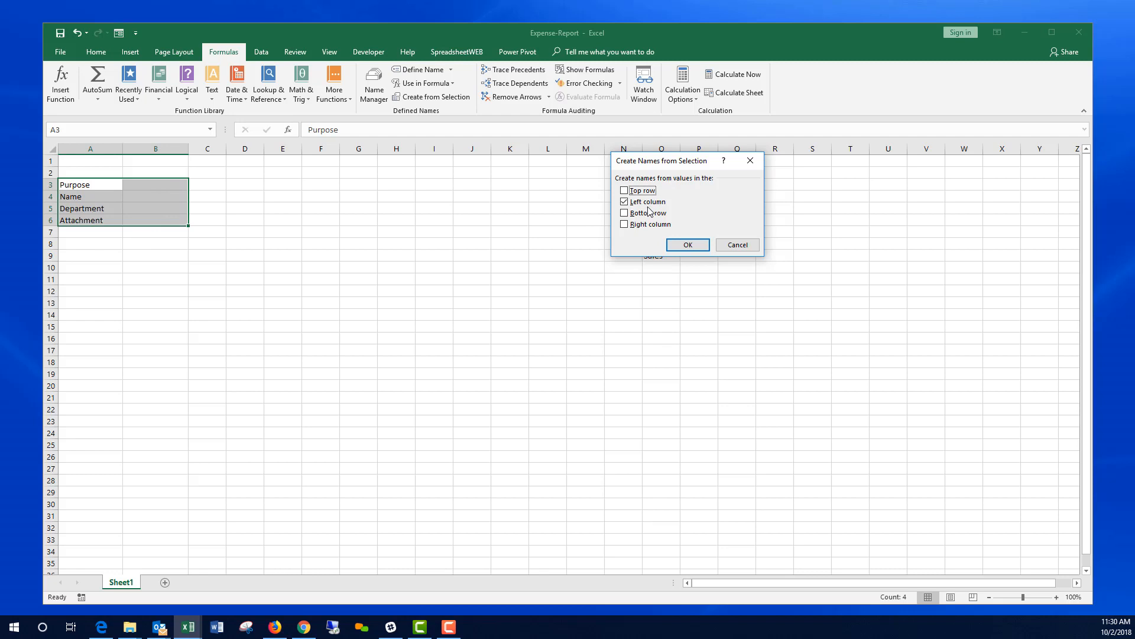
click(691, 245)
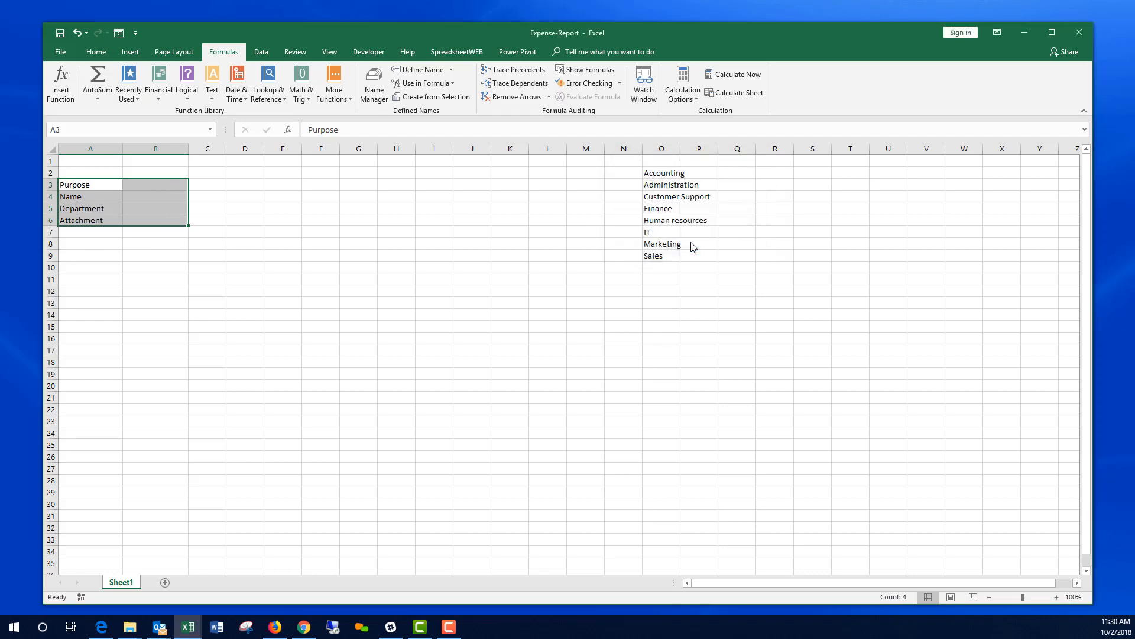
Step: Verify B3:B6 carry the names Purpose, Name, Department and Attachment
click(151, 184)
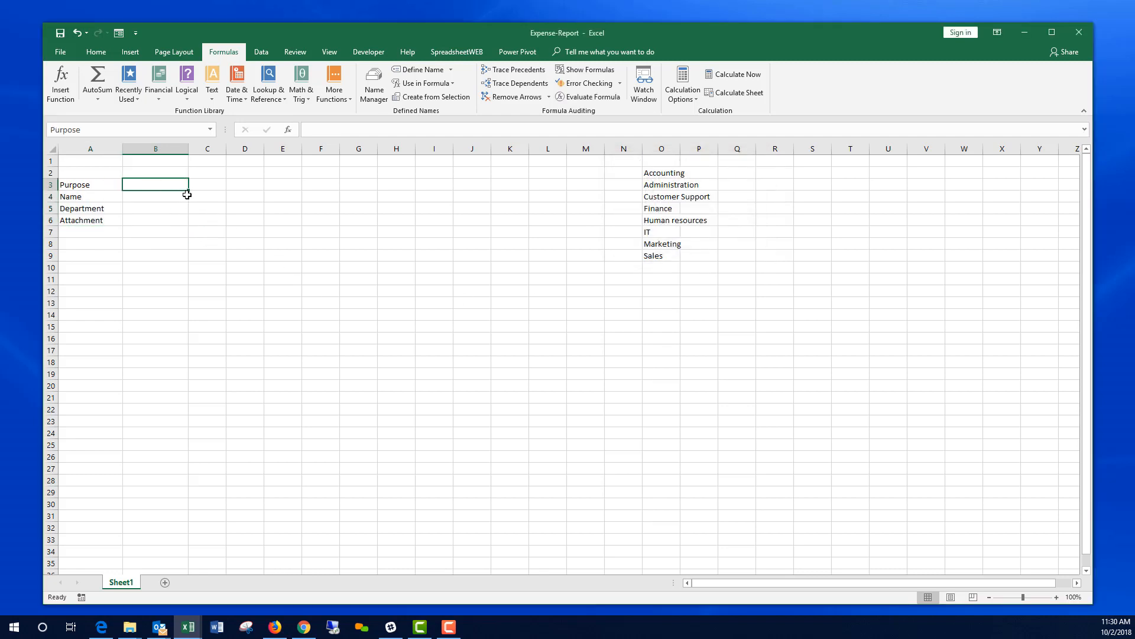
click(165, 197)
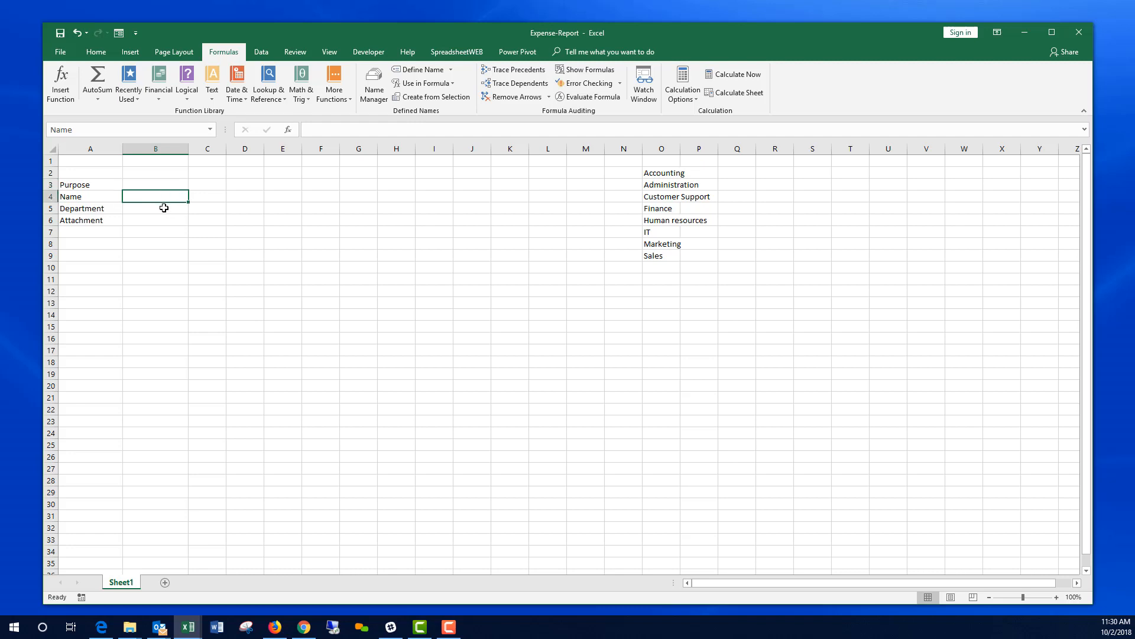
click(164, 208)
click(166, 220)
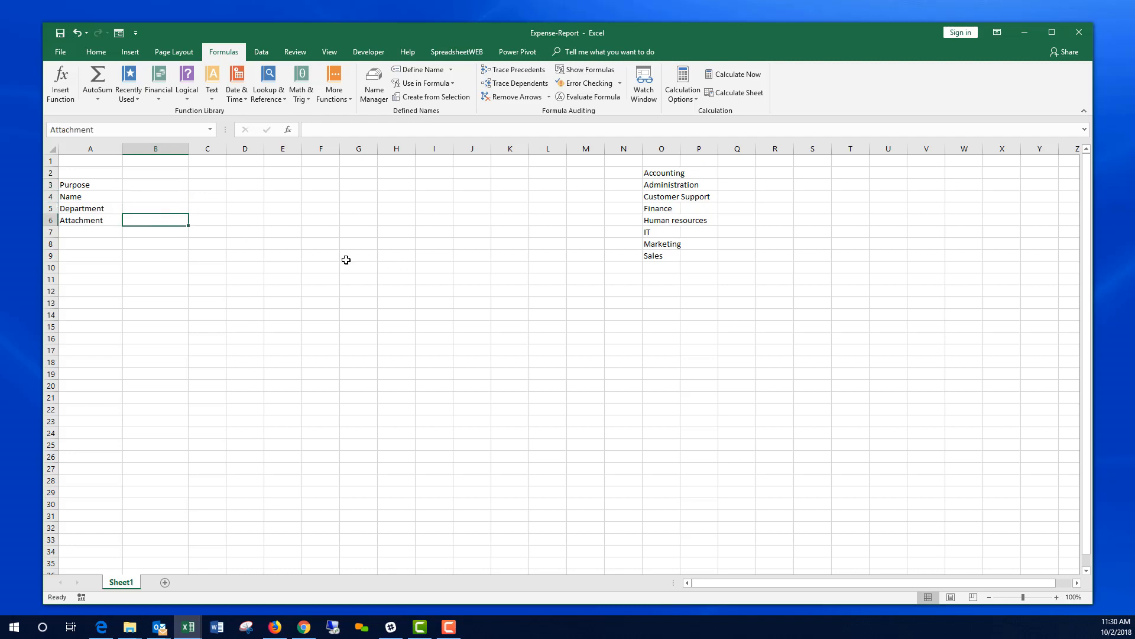
click(83, 130)
key(Escape)
click(245, 240)
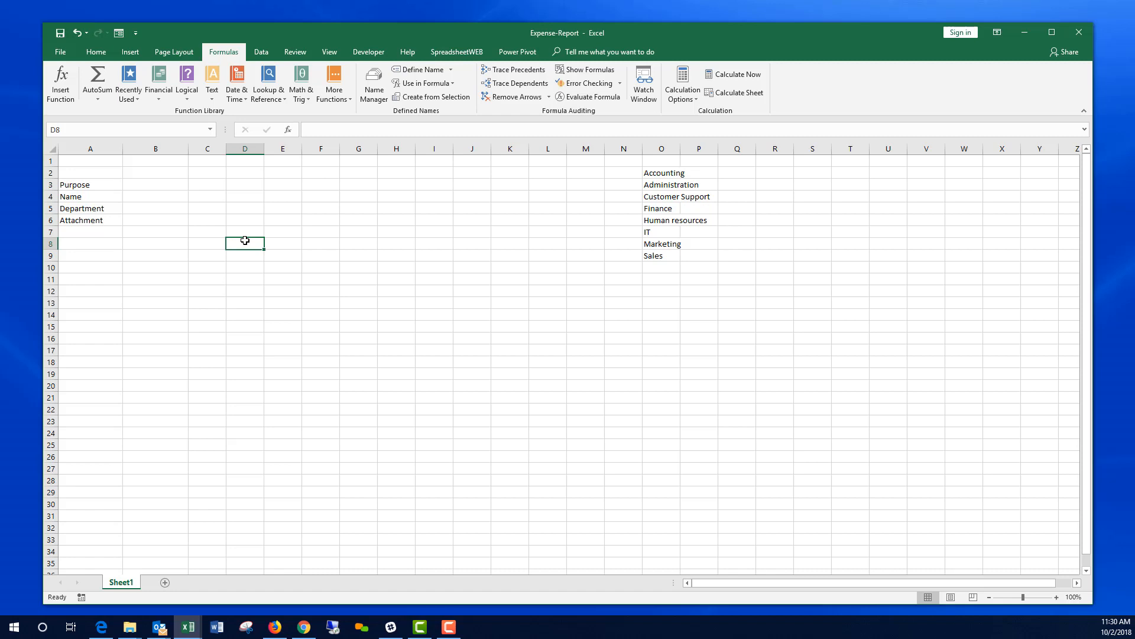
Step: Type headers Date, Description, Category and Amount in B8:E8, widening column C for Description
click(149, 245)
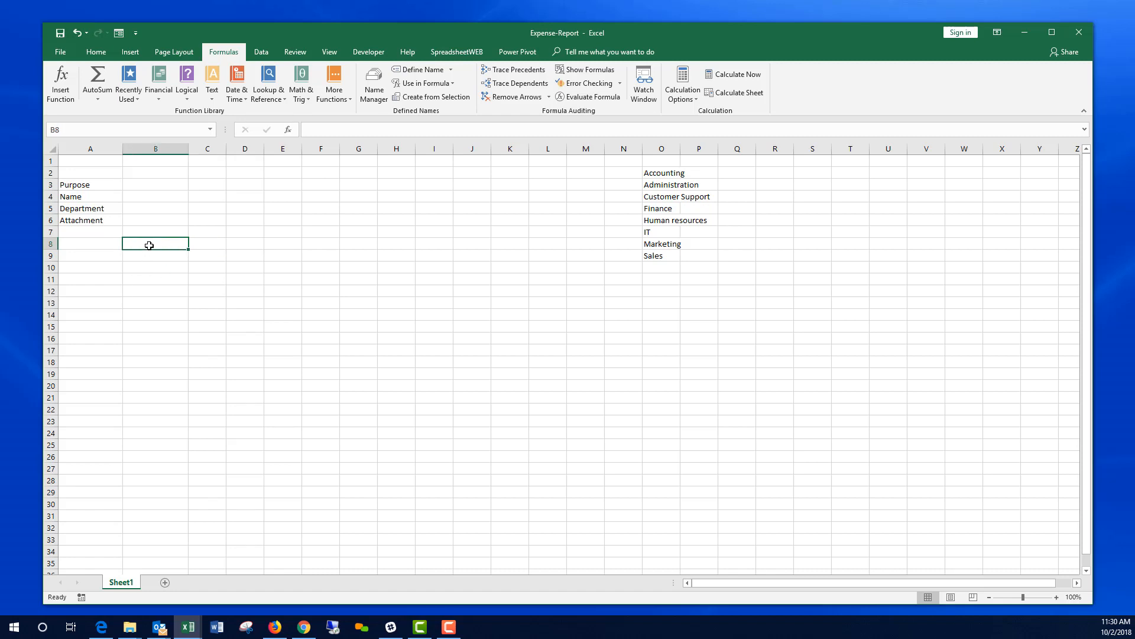
text(Date)
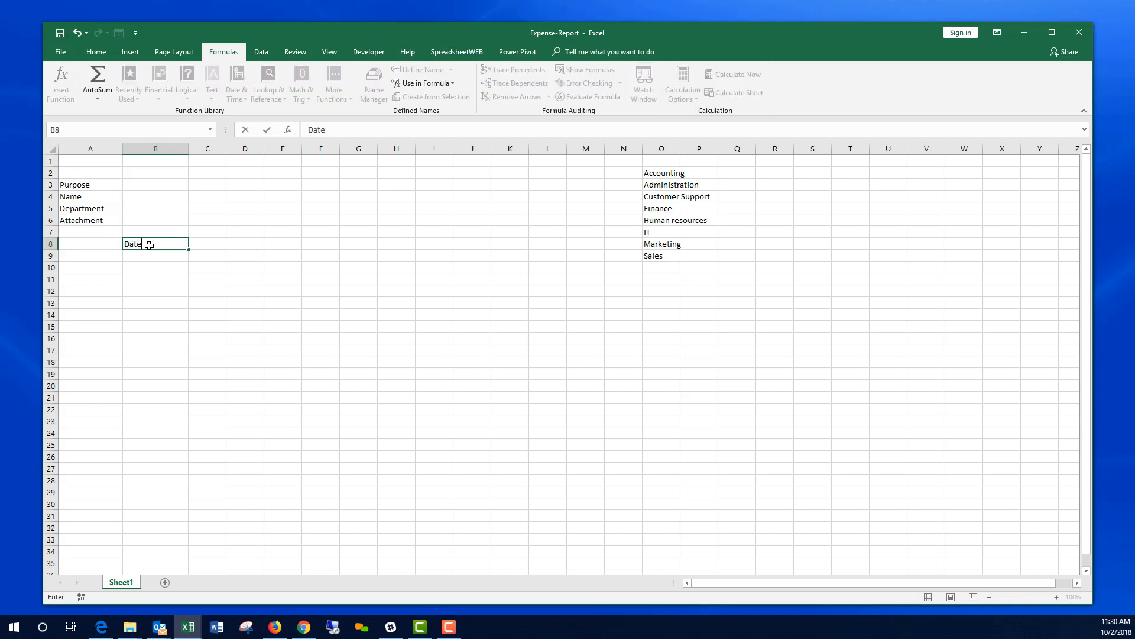
key(Return)
key(Up)
key(Right)
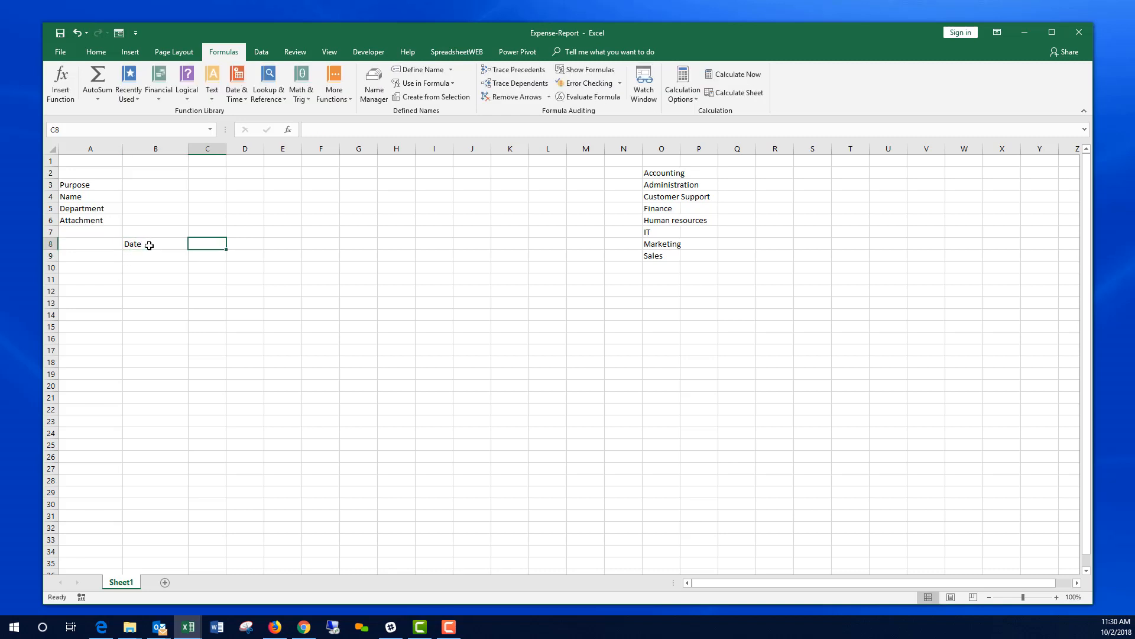
text(Description)
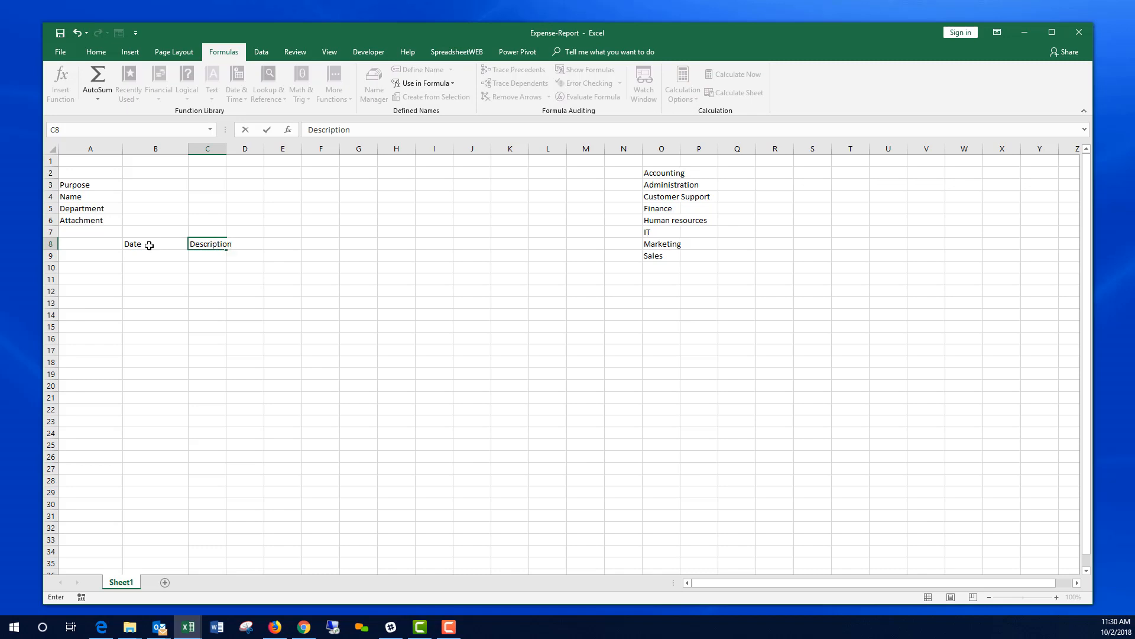
key(Tab)
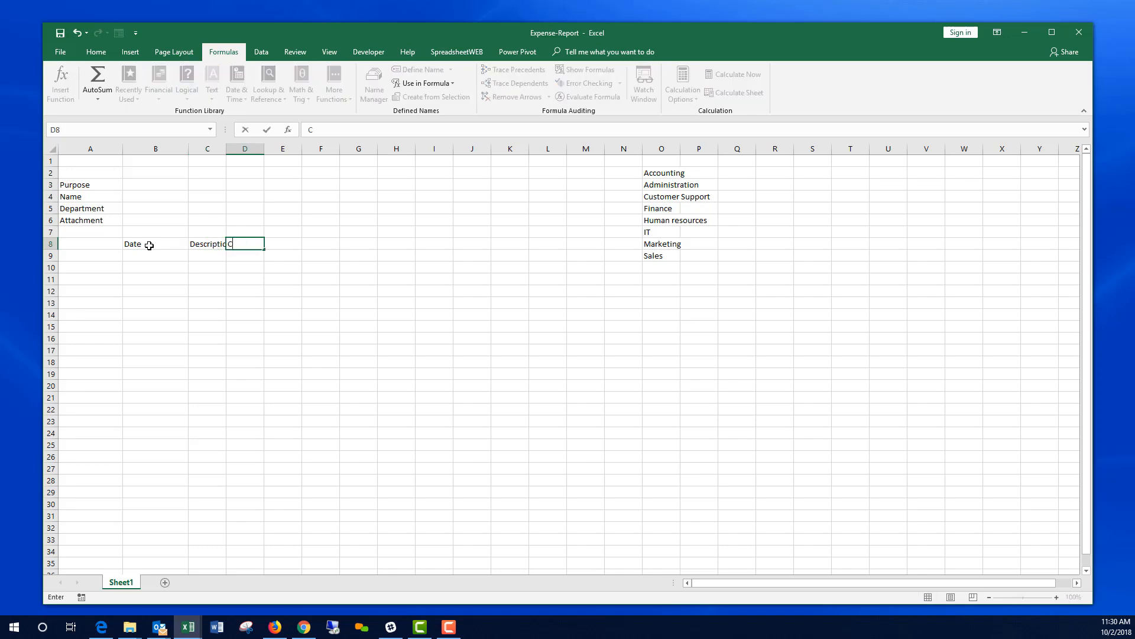
text(Category)
key(Tab)
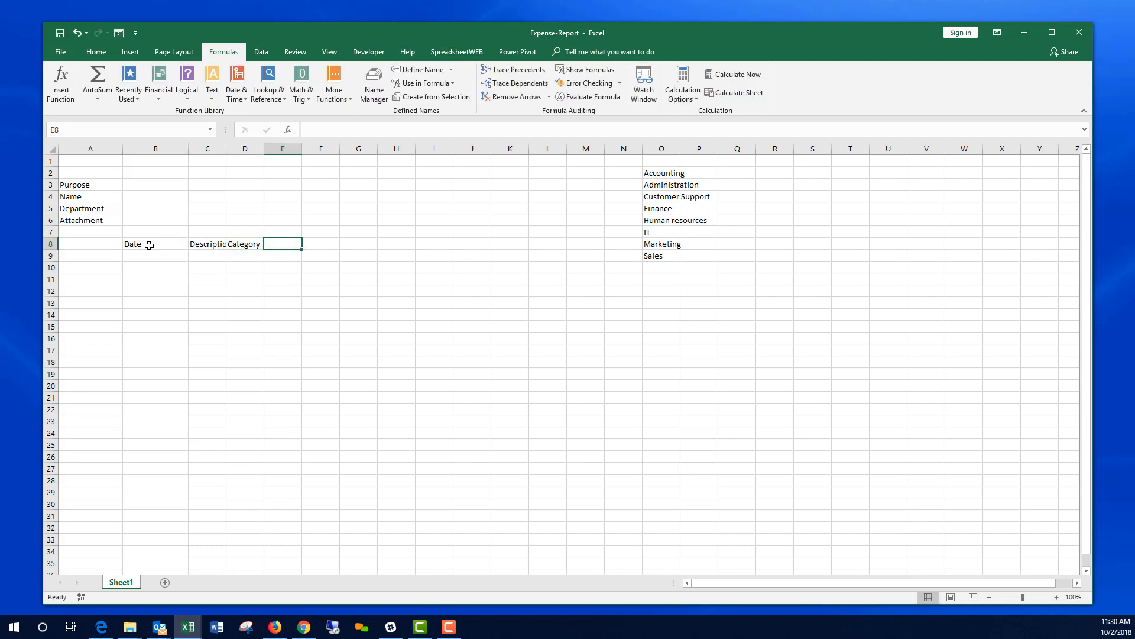
text(Amount)
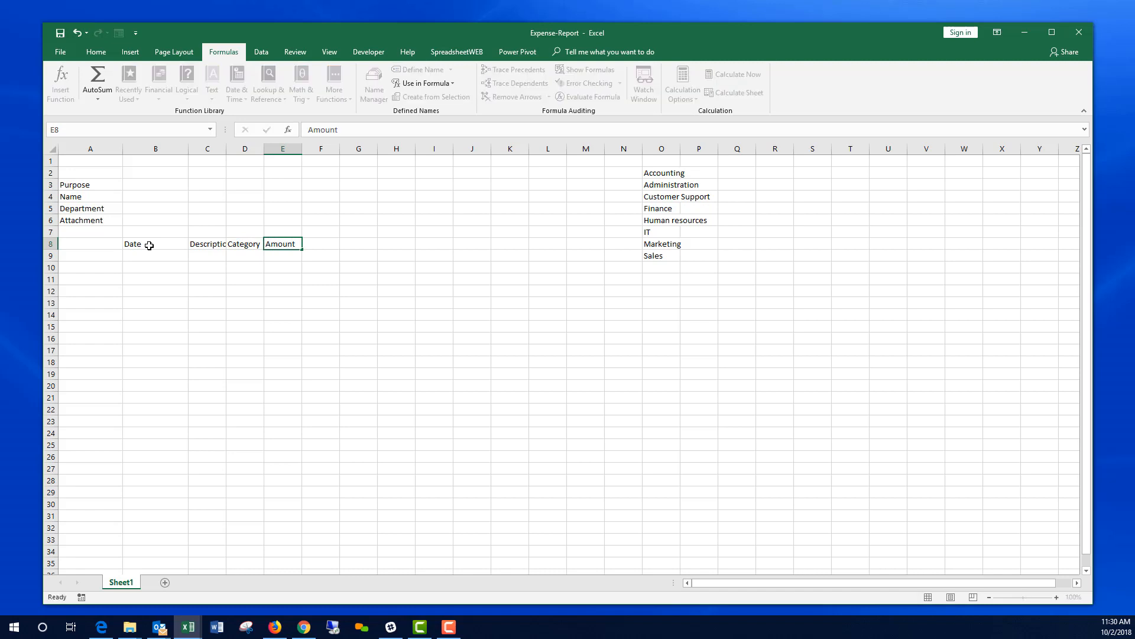
key(Return)
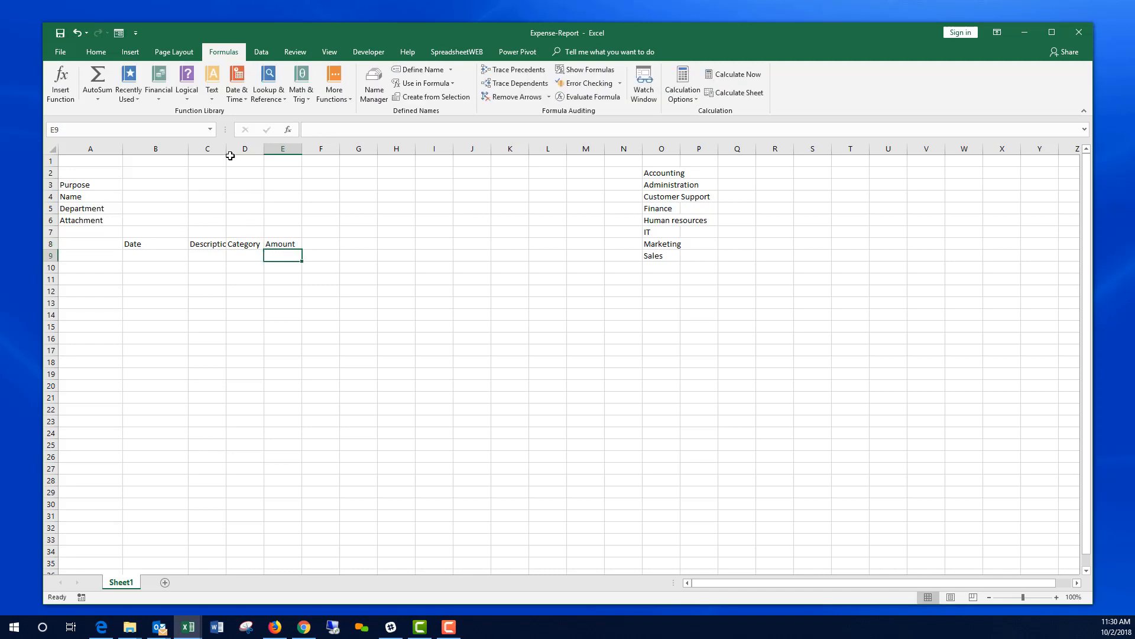
drag(227, 149, 361, 149)
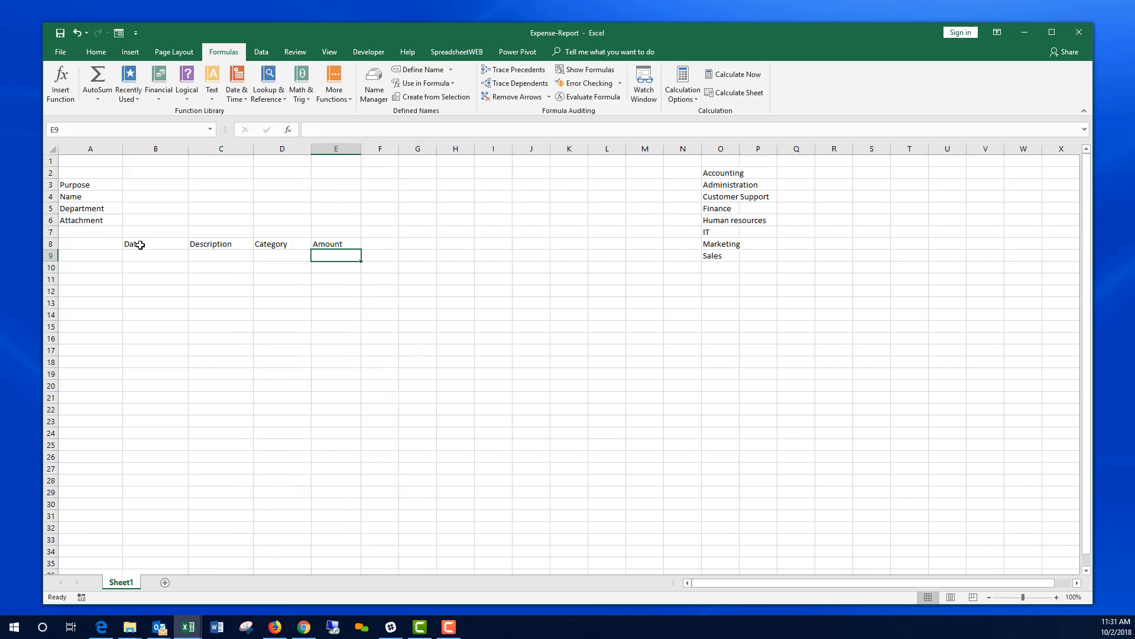
Step: Number the expense rows 1 through 20 down A9:A28
click(104, 255)
text(1)
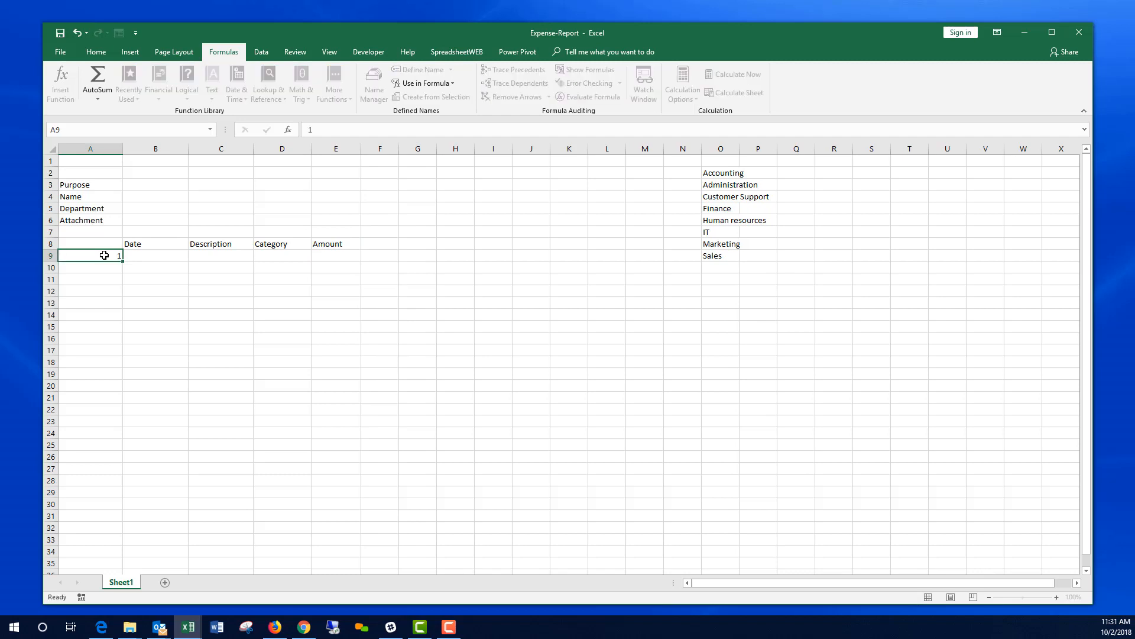
key(Return)
text(2)
key(Return)
drag(104, 255, 119, 486)
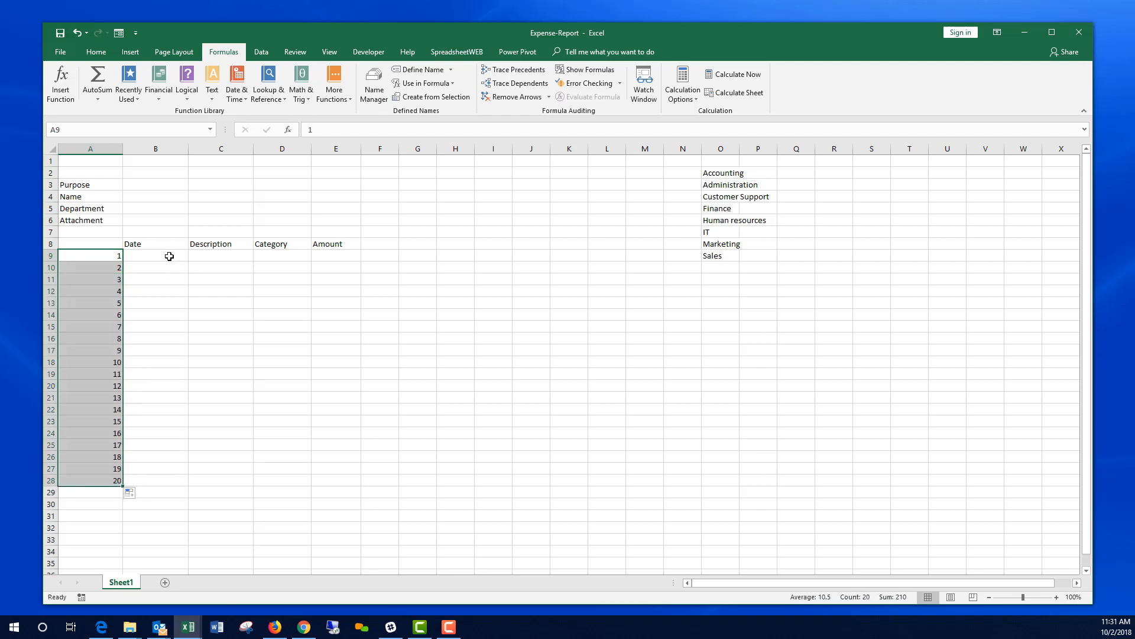
Step: Enter =SUM(E9:E28) in E29 to total the Amount column
click(345, 490)
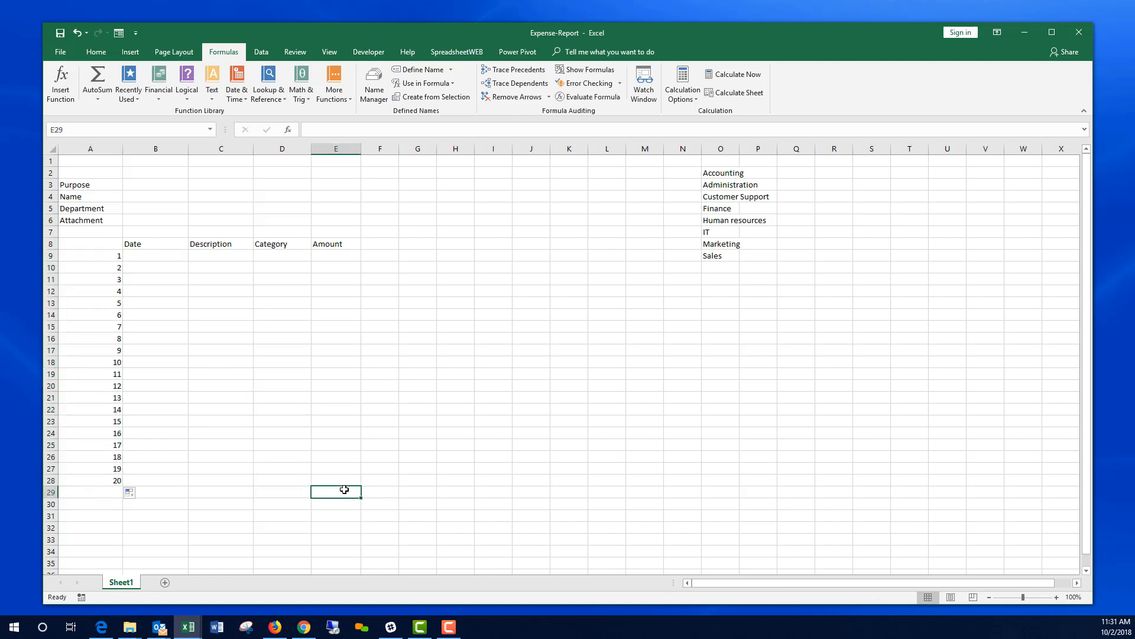
text(=sum)
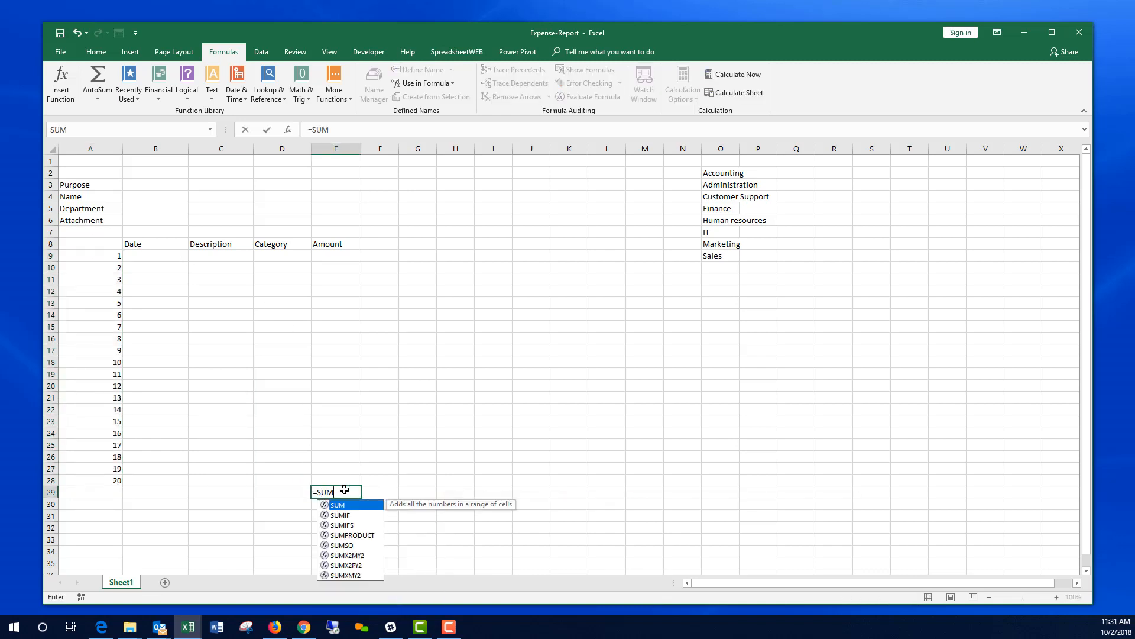
key(Tab)
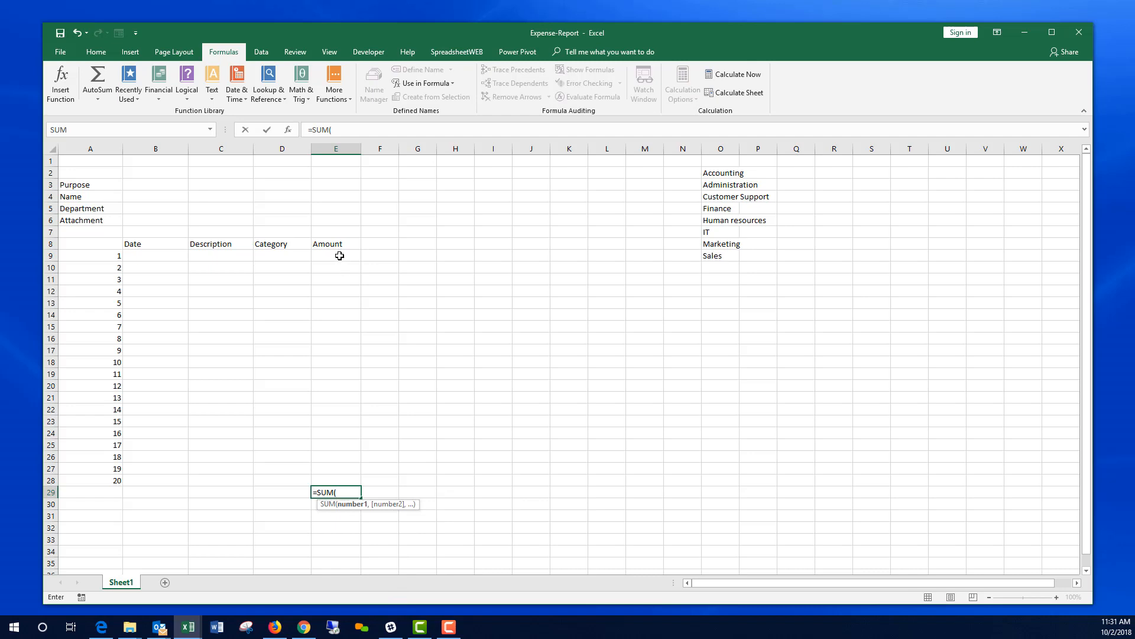
drag(337, 256, 348, 477)
key(Return)
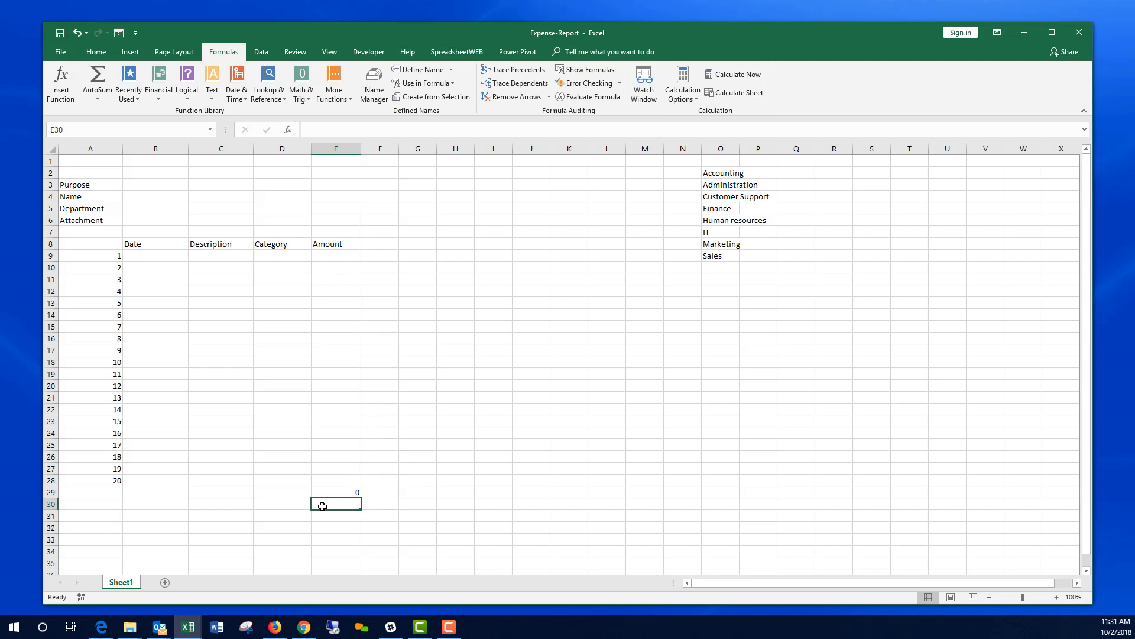
click(153, 256)
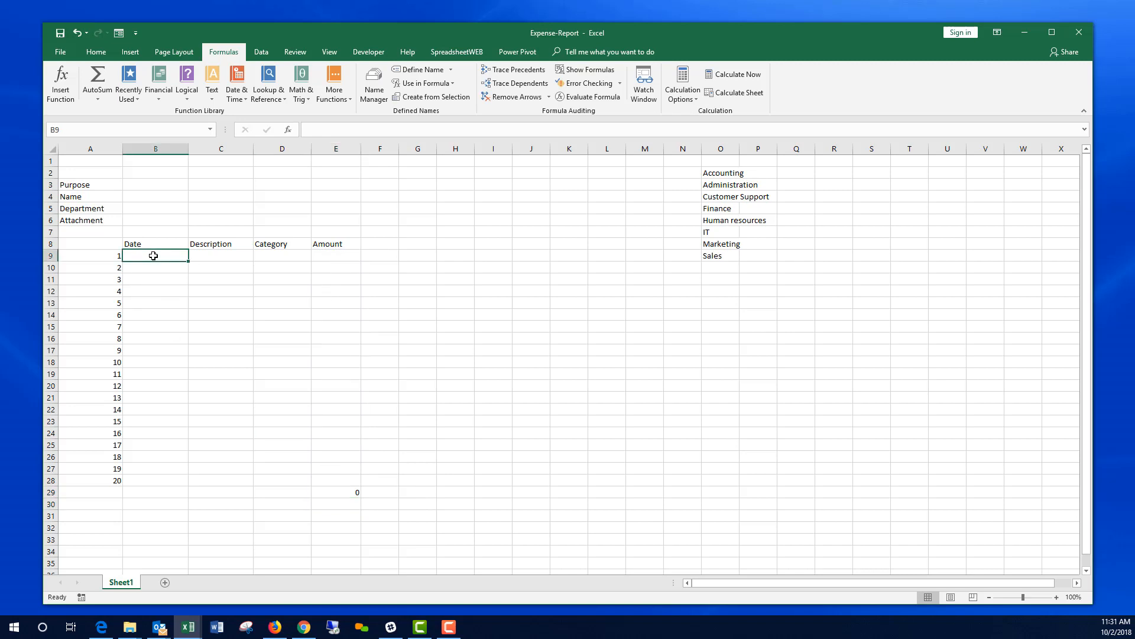
Step: Format the Date cells B9:B28 as Short Date
click(95, 53)
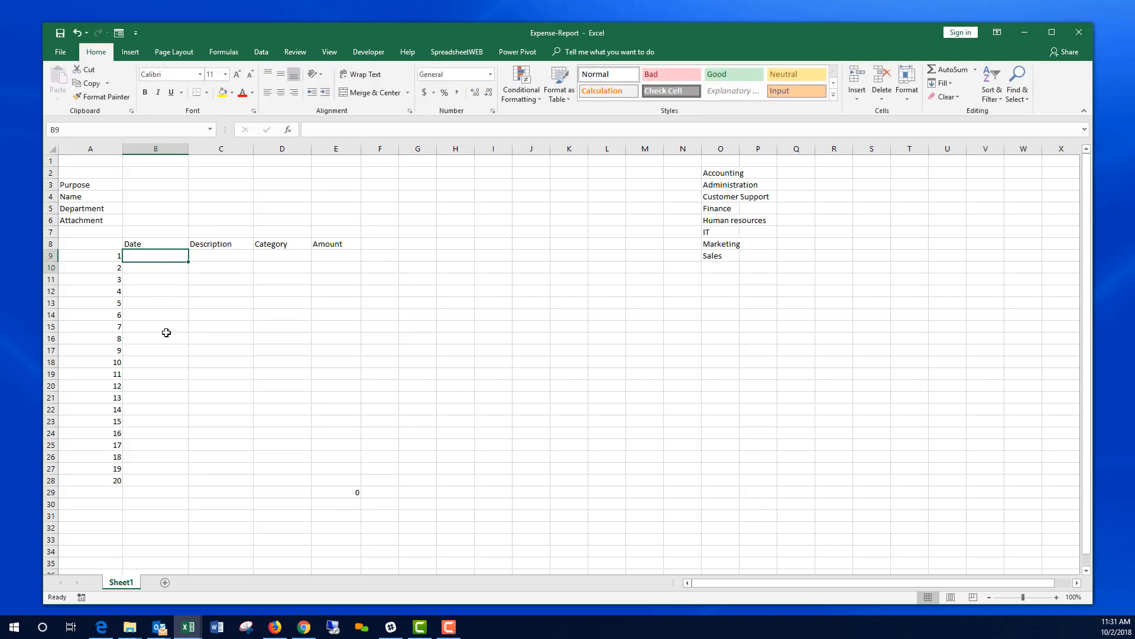
drag(166, 332, 165, 479)
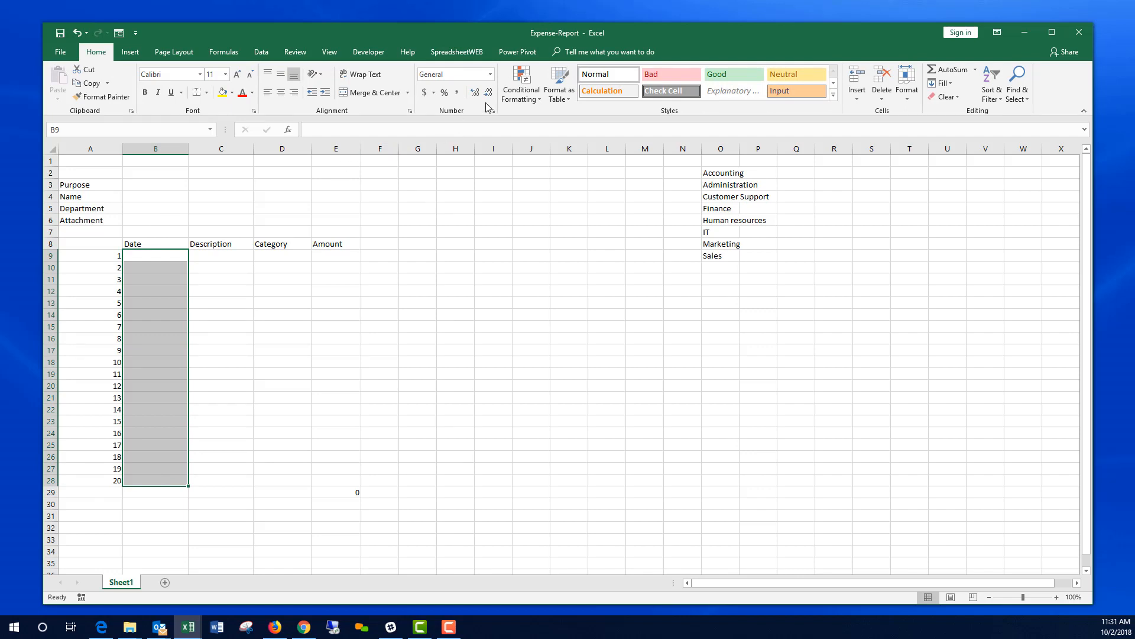
click(492, 76)
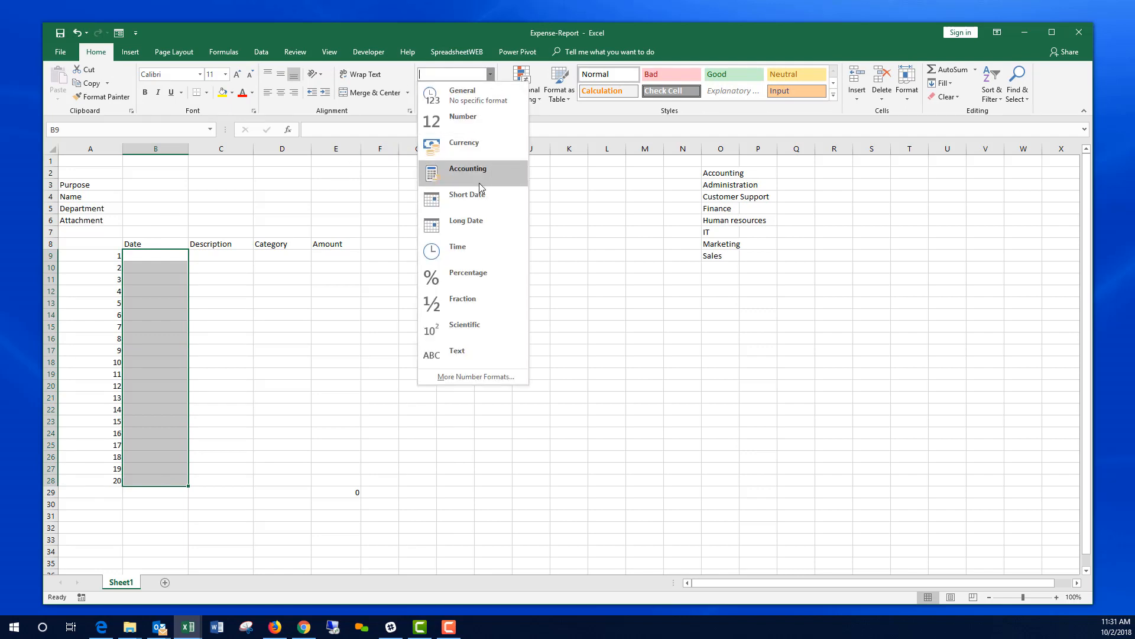
click(479, 200)
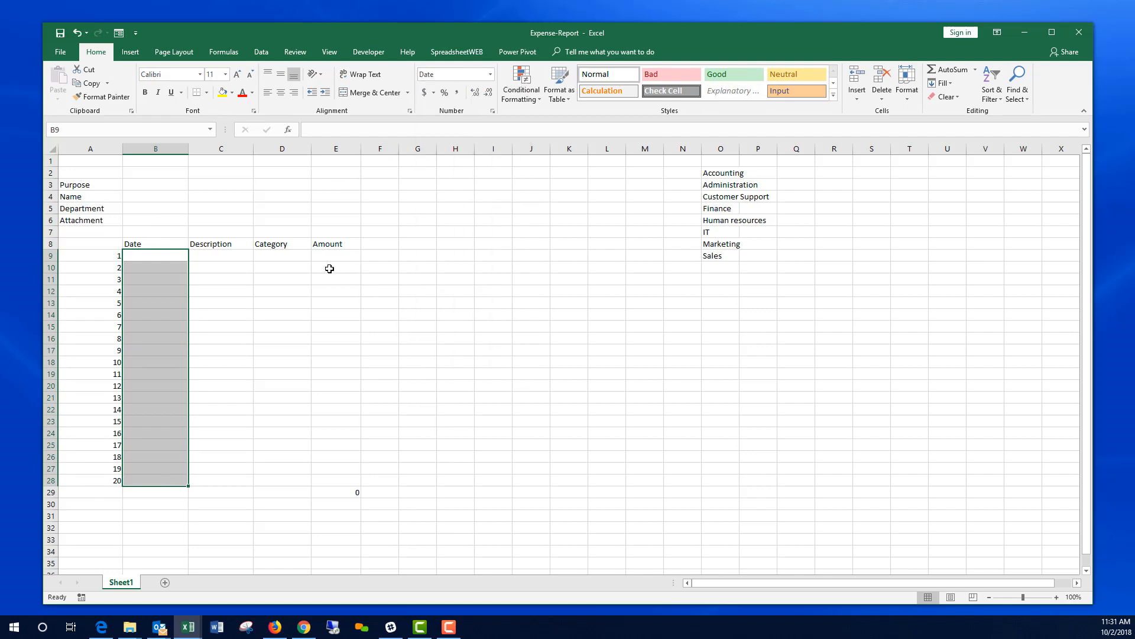
Step: Apply Accounting number format to the Amount cells E9:E29
drag(330, 256, 336, 492)
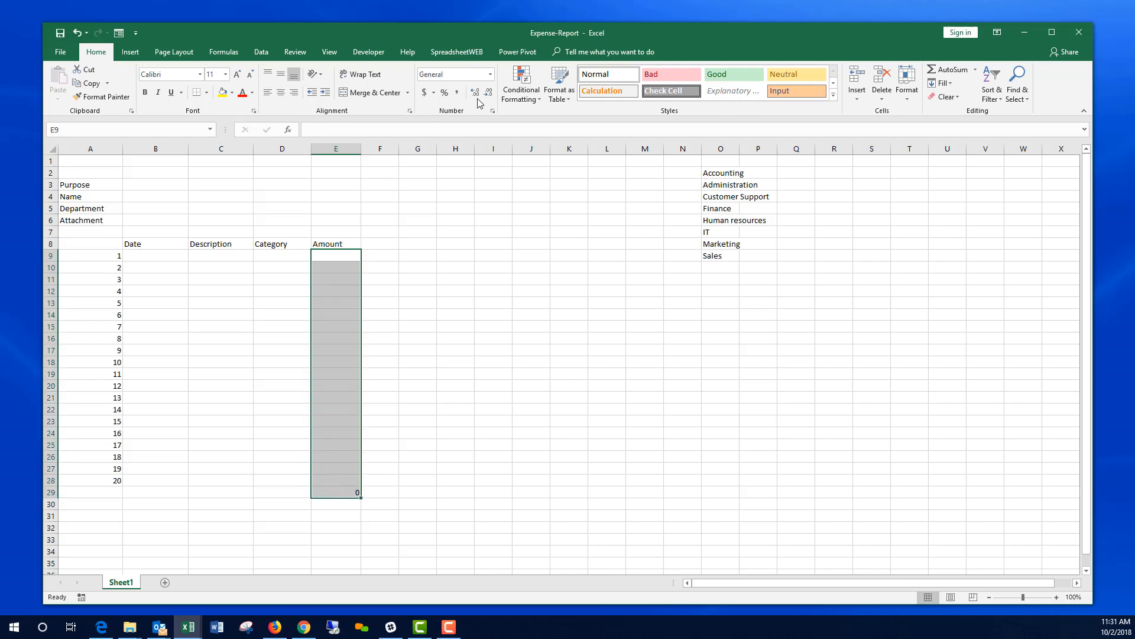
click(425, 93)
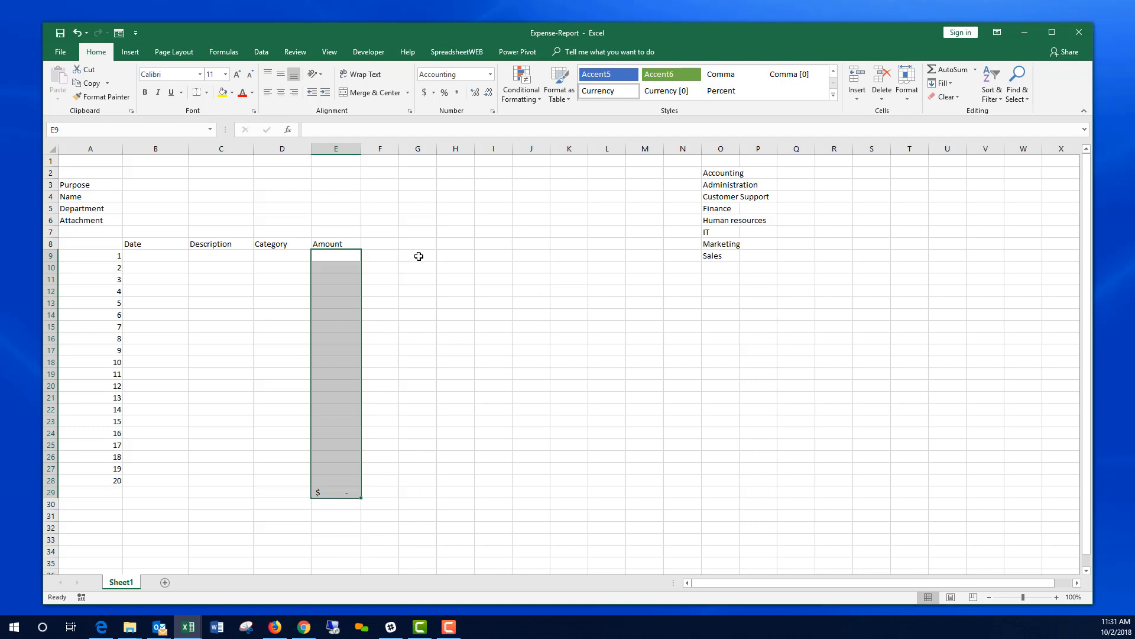
click(289, 261)
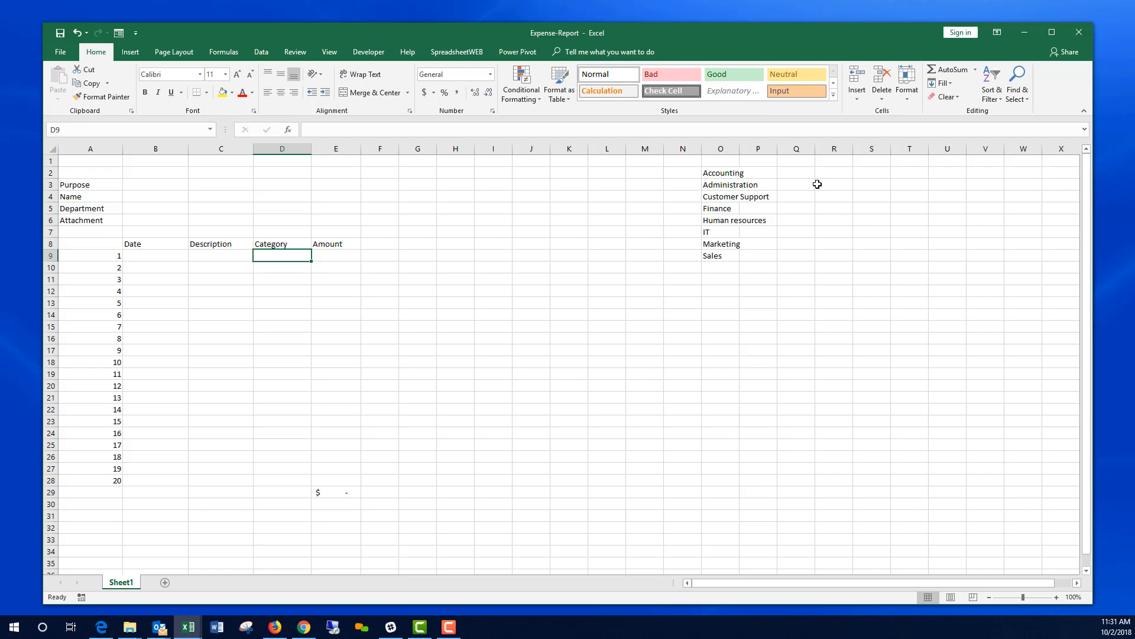
Step: Enter the categories Airfare, Lodging and Ground transportation in Q2 to Q4
click(800, 173)
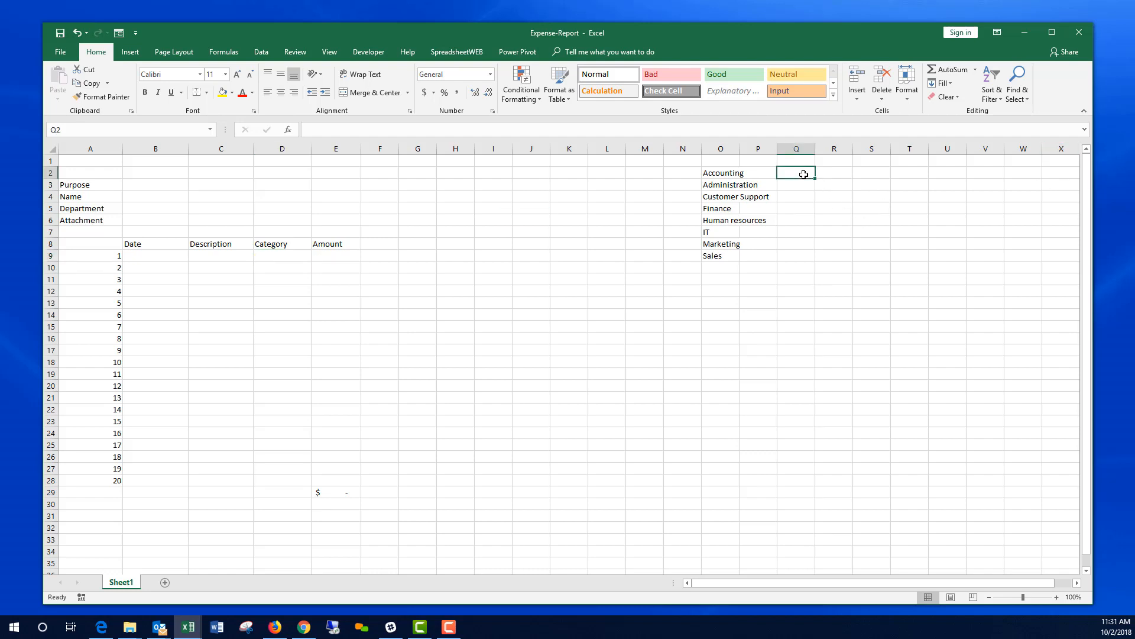
text(A)
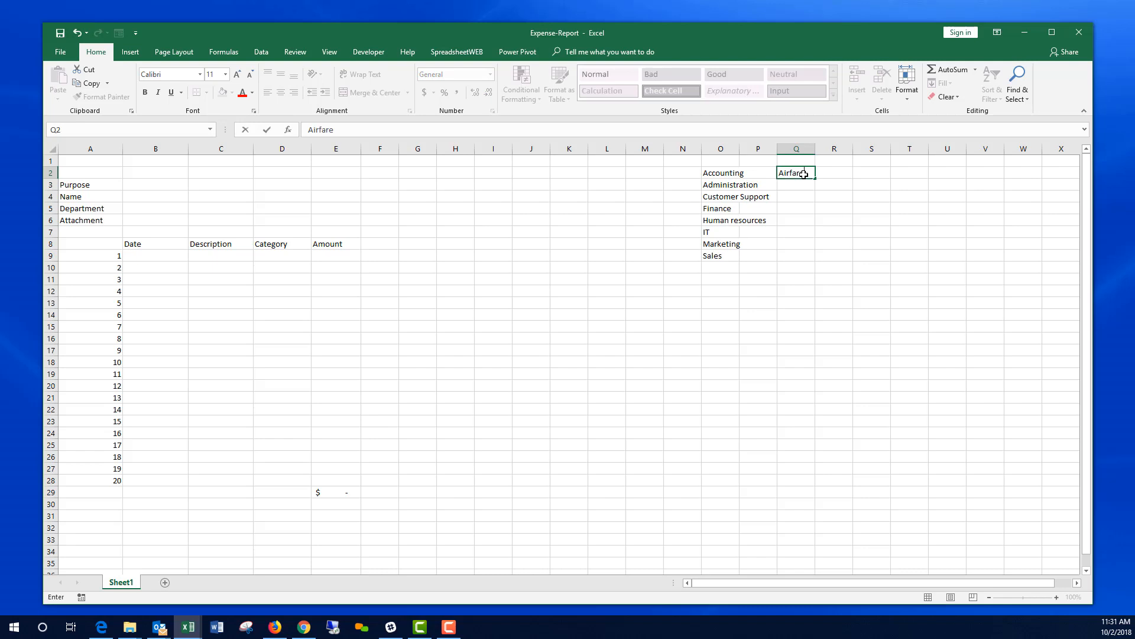
text(irfare)
key(Return)
text(Log)
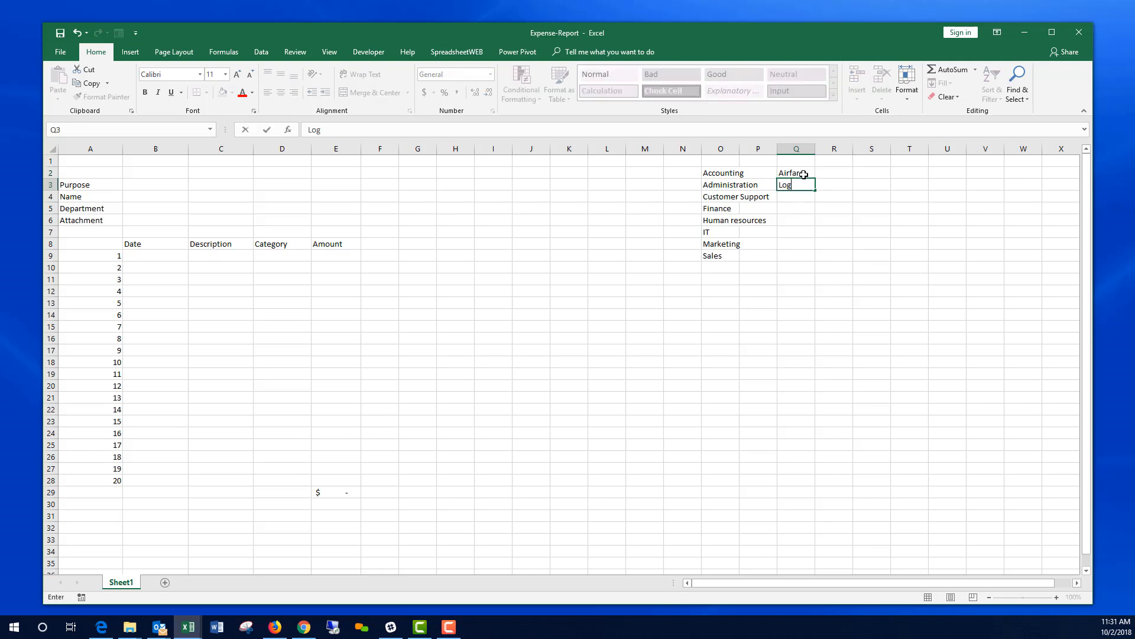
key(BackSpace)
text(dging)
key(Return)
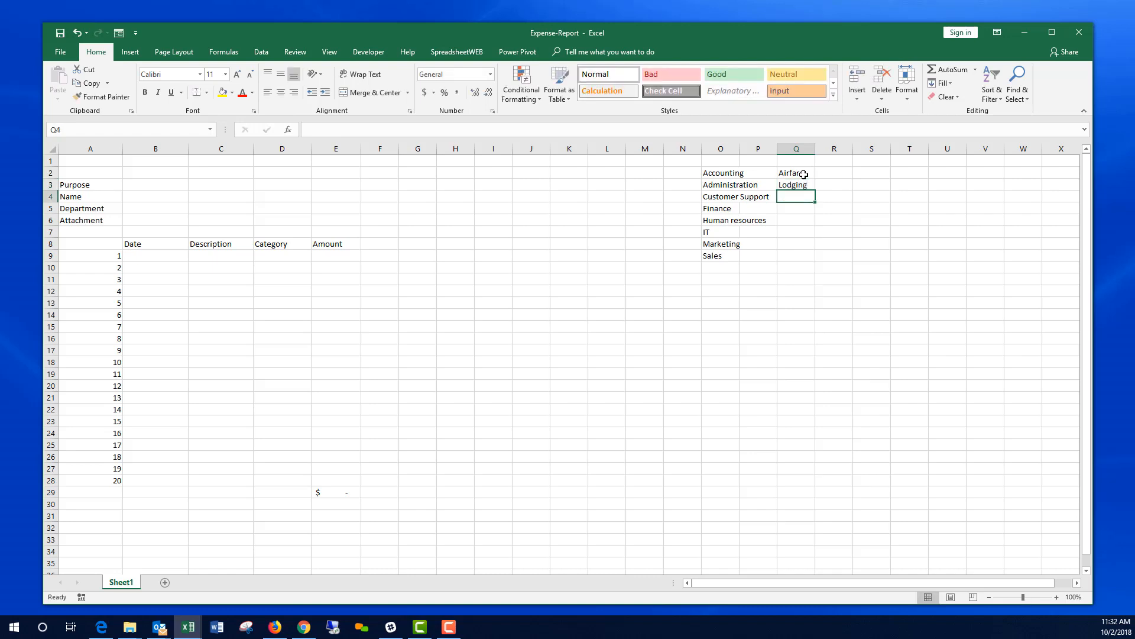
text(Ground)
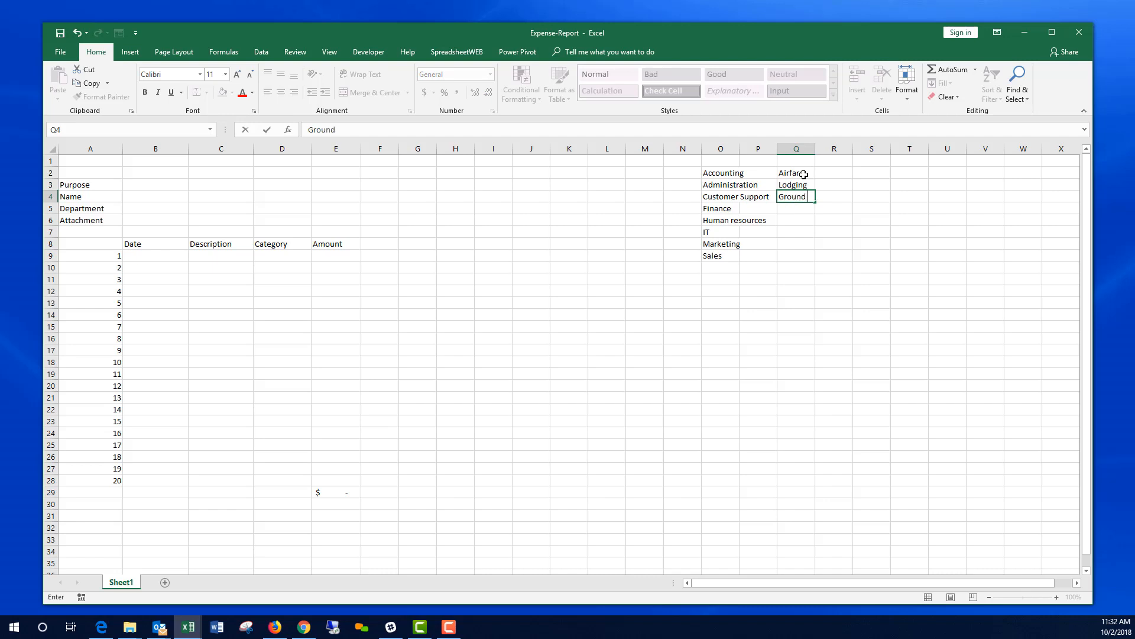
text( transfportation)
key(Return)
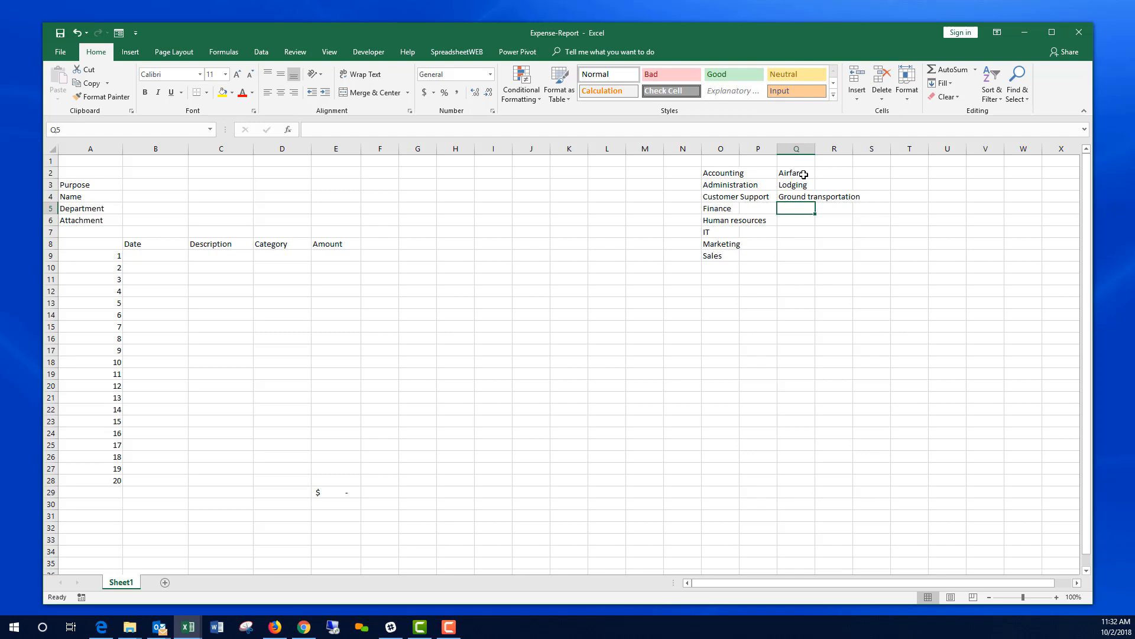
Step: Add Meals and tips, Phone, Conference and Misc in Q5 to Q8
text(Meals )
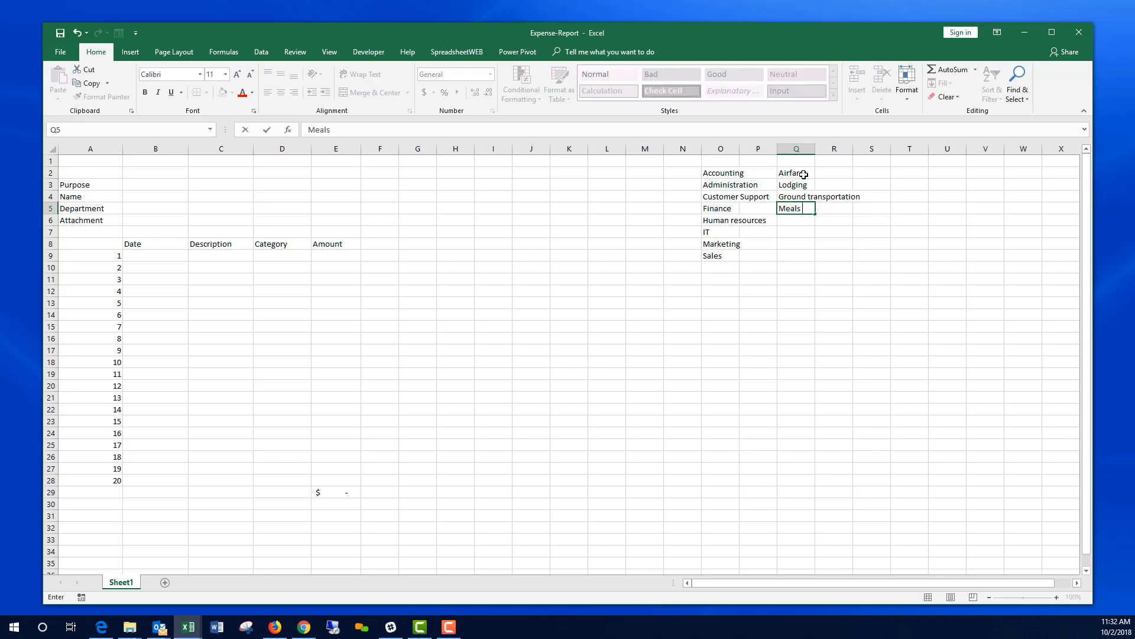
text(and tips)
key(Return)
text(Phone)
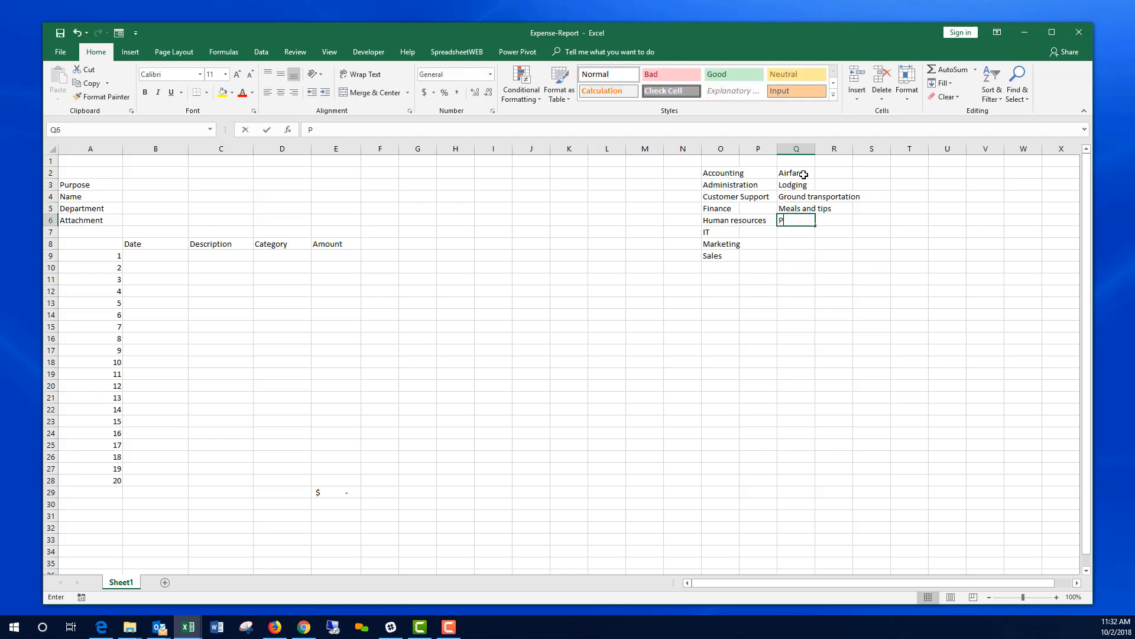
key(Return)
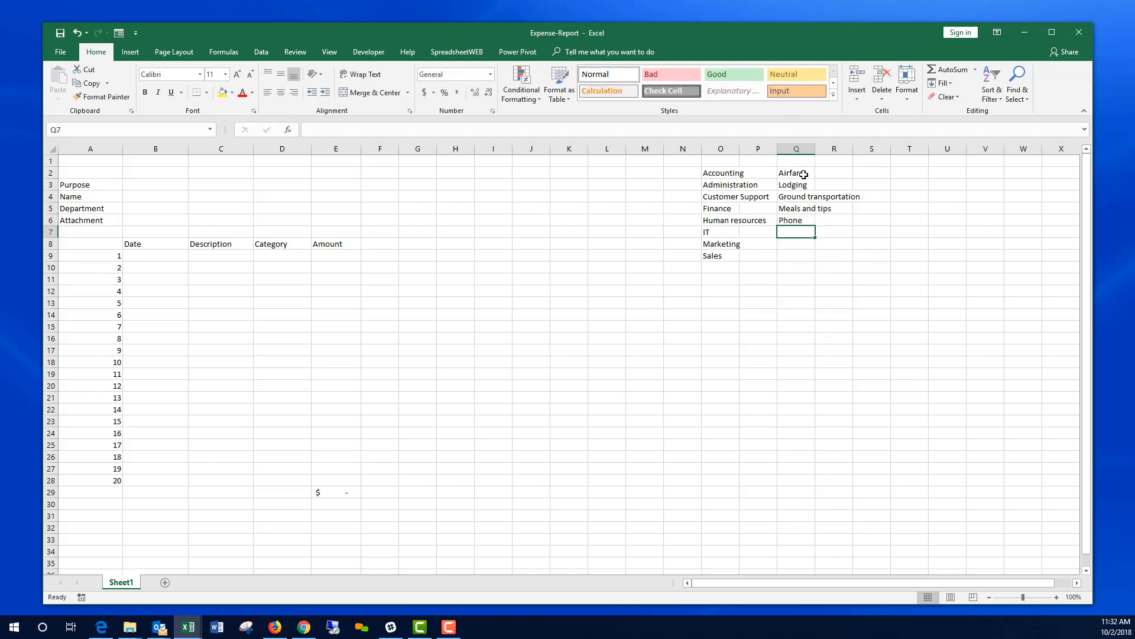
text(Conference)
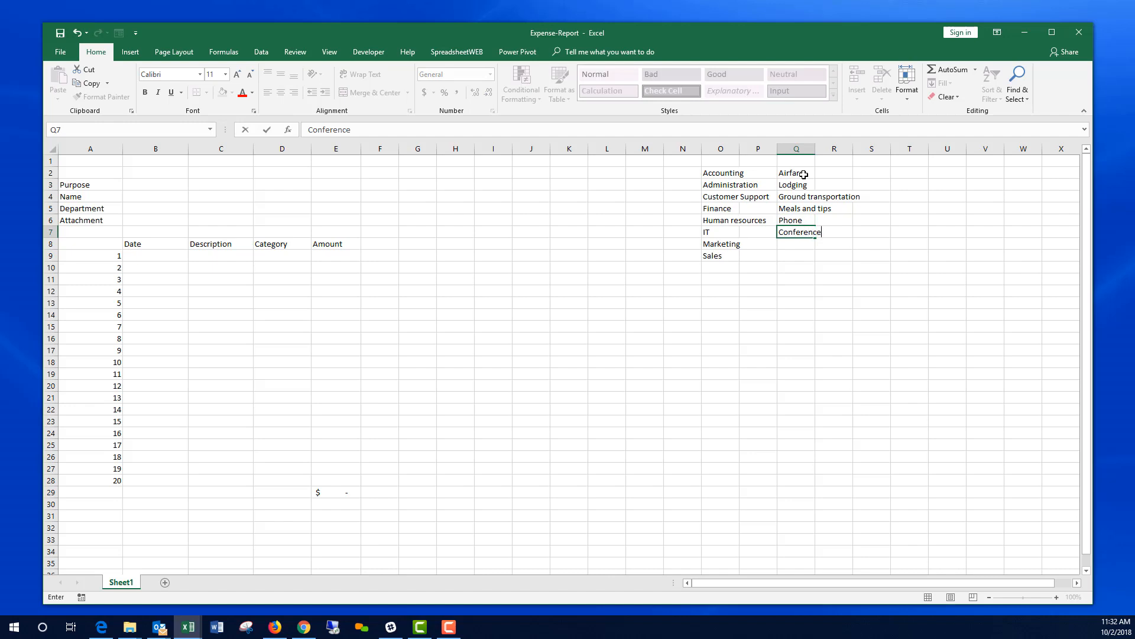
key(Return)
text(Misc)
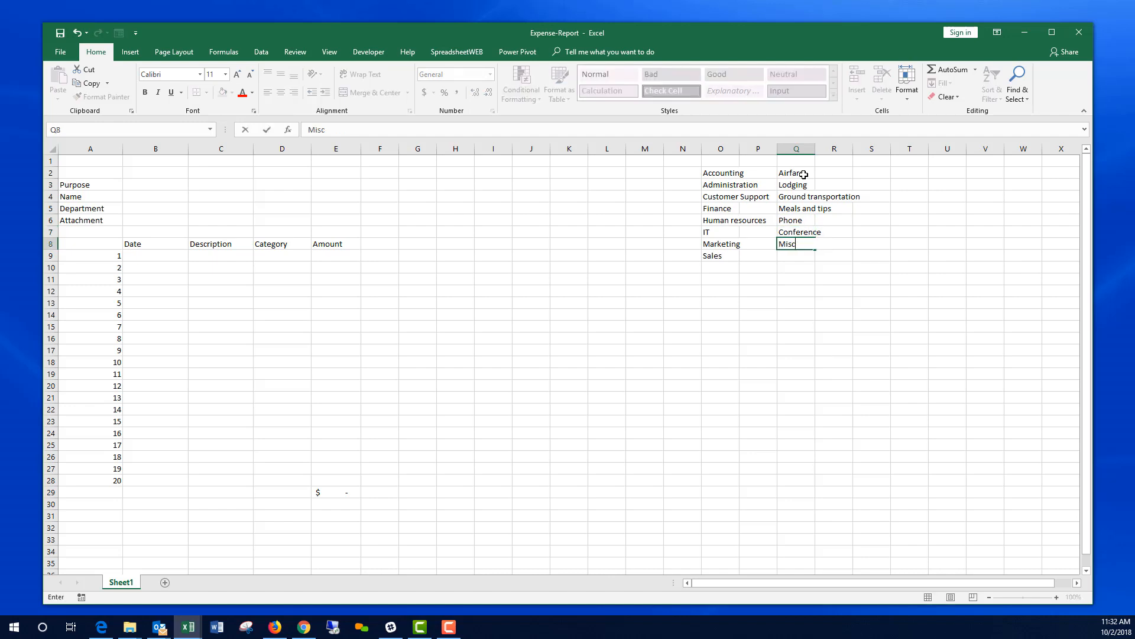
key(Return)
Step: Name the seven expense categories in Q2:Q8 list_Category using the Name Box
drag(804, 174, 809, 243)
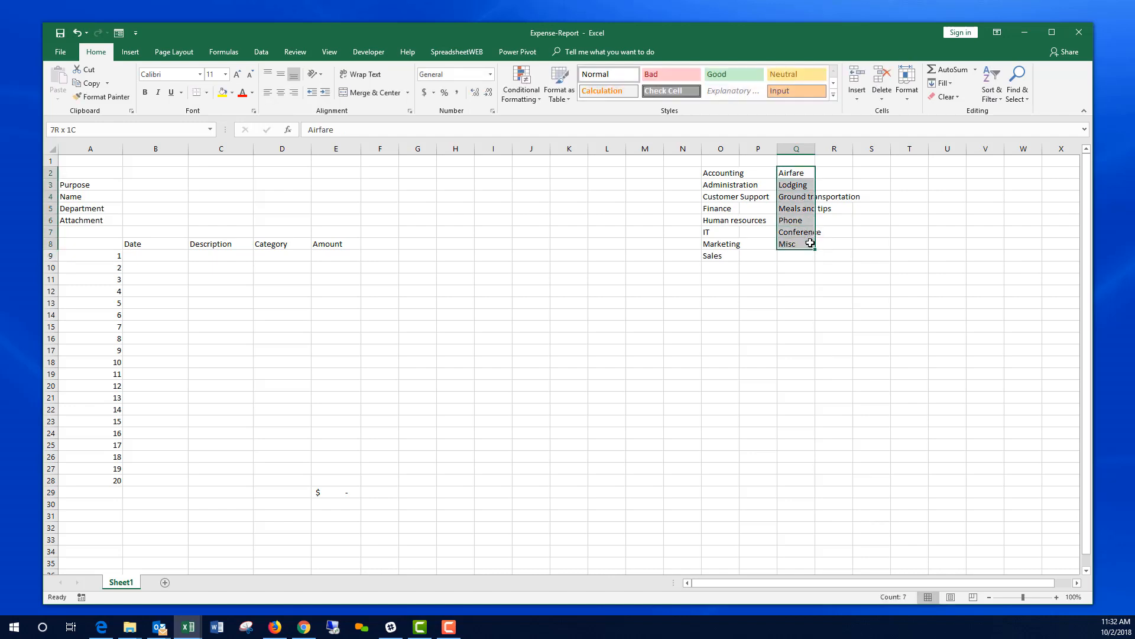
click(164, 130)
text(list_Category)
key(Return)
click(295, 257)
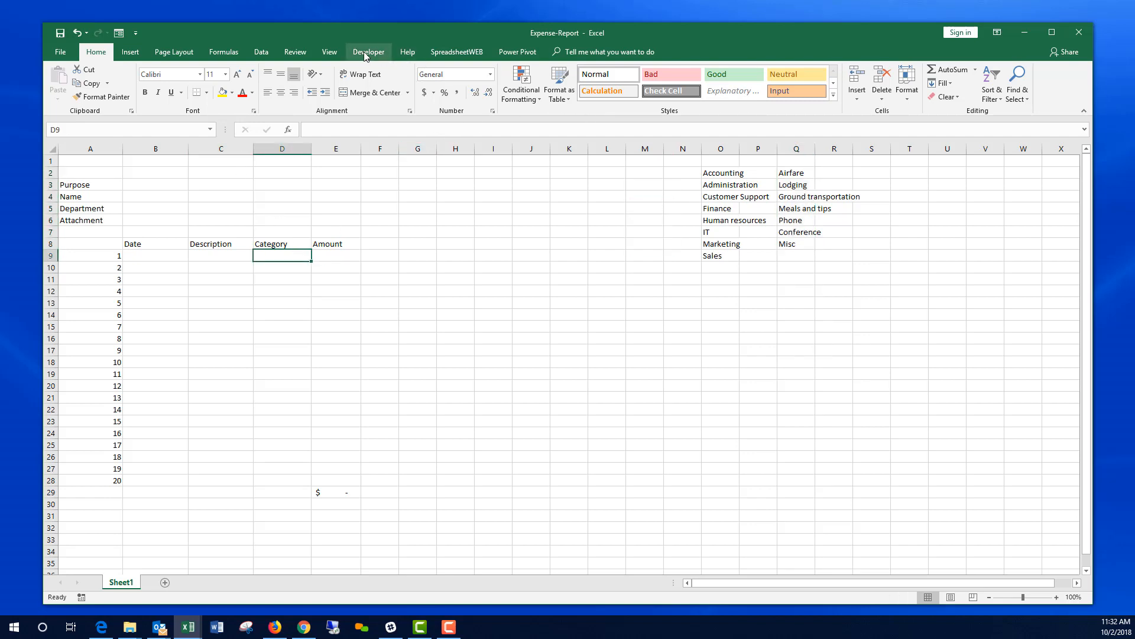
Step: Give D9 list data validation sourced from list_Category, then copy it down to D28
click(265, 53)
click(629, 94)
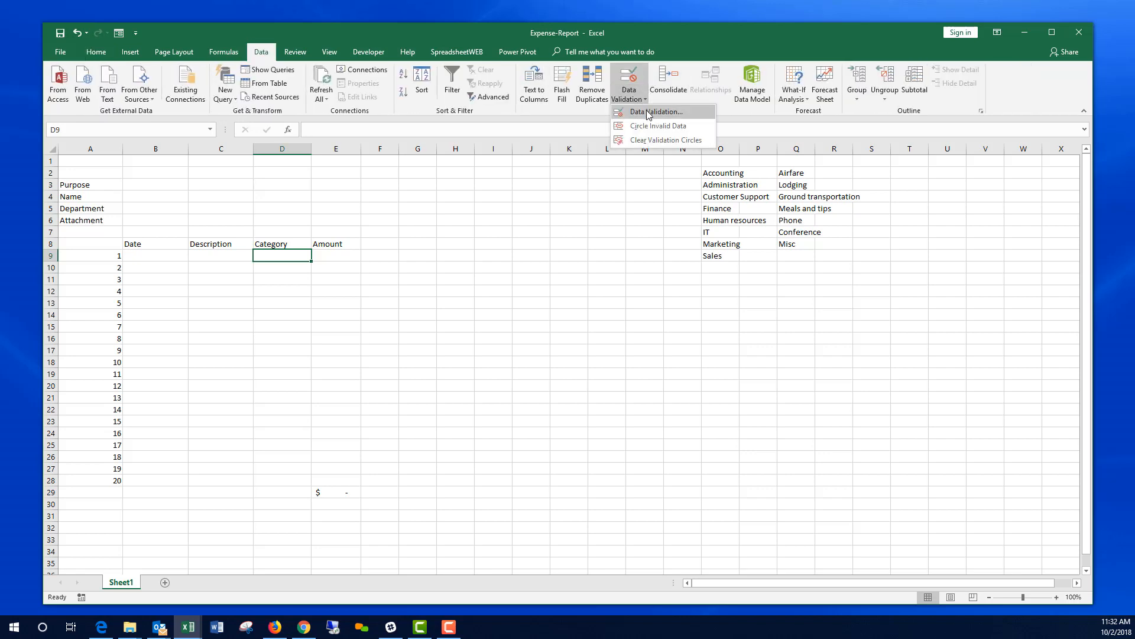
click(648, 112)
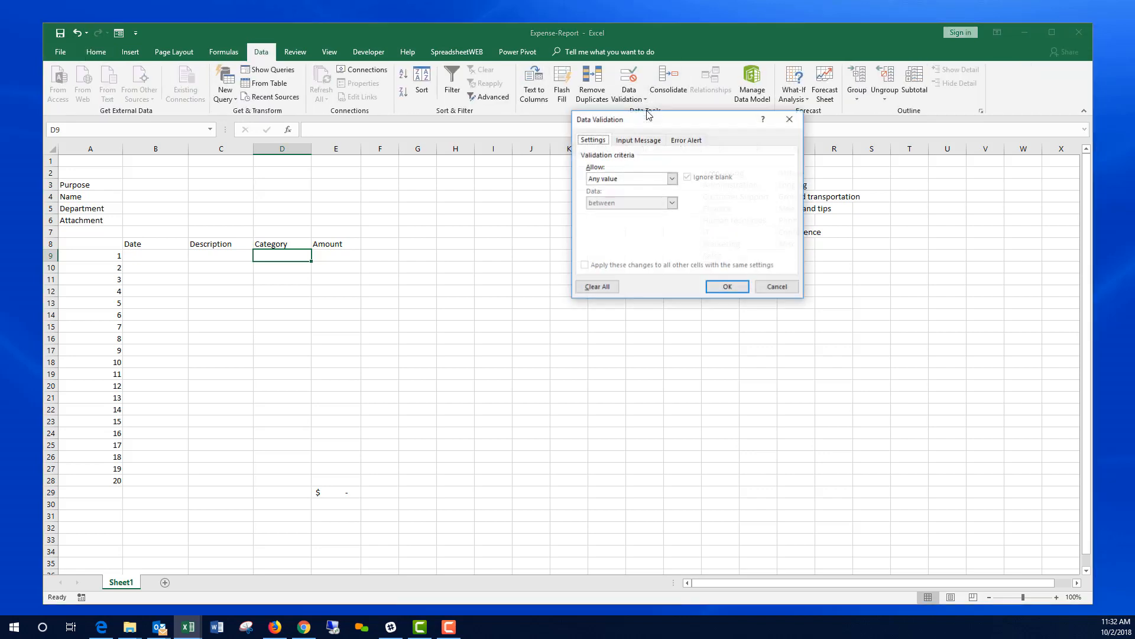
click(672, 179)
click(621, 213)
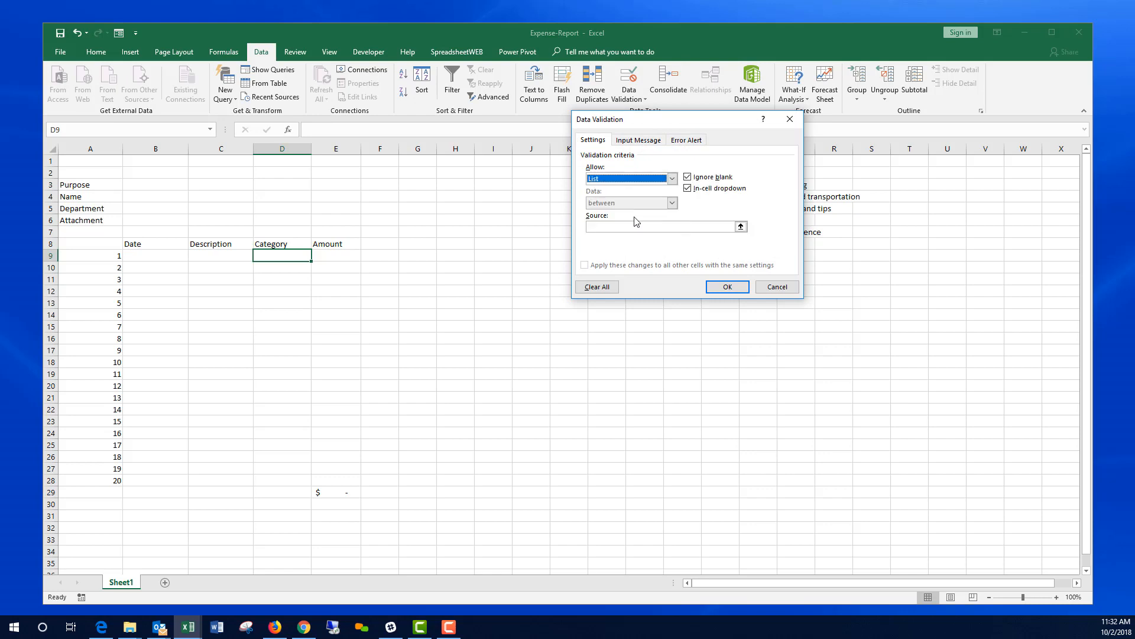
click(744, 229)
drag(792, 173, 794, 243)
key(Return)
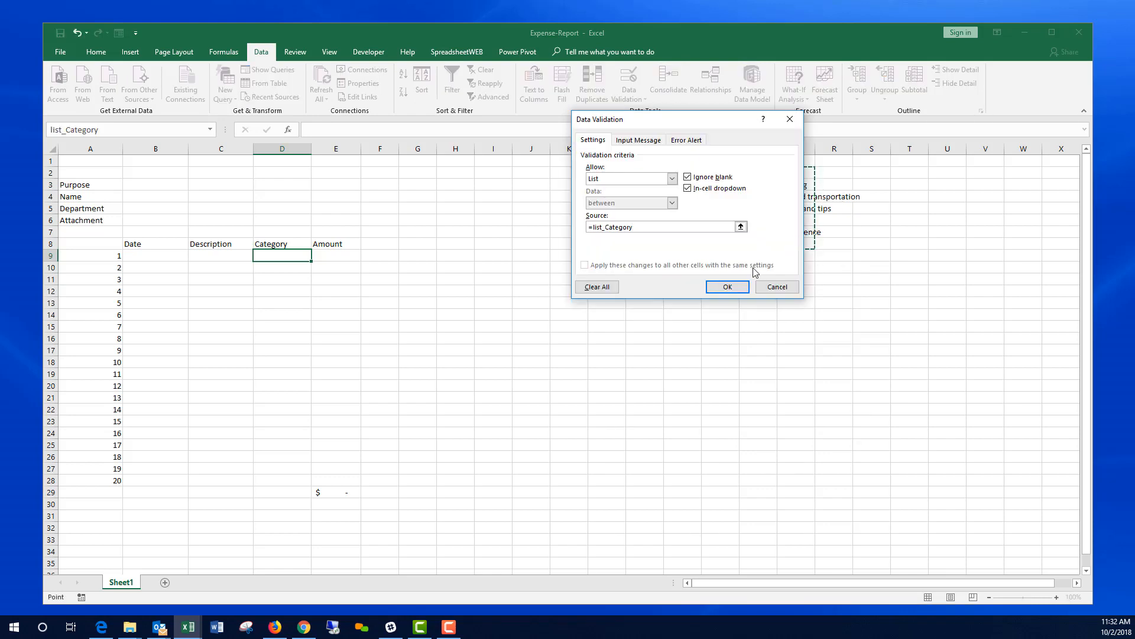
click(728, 288)
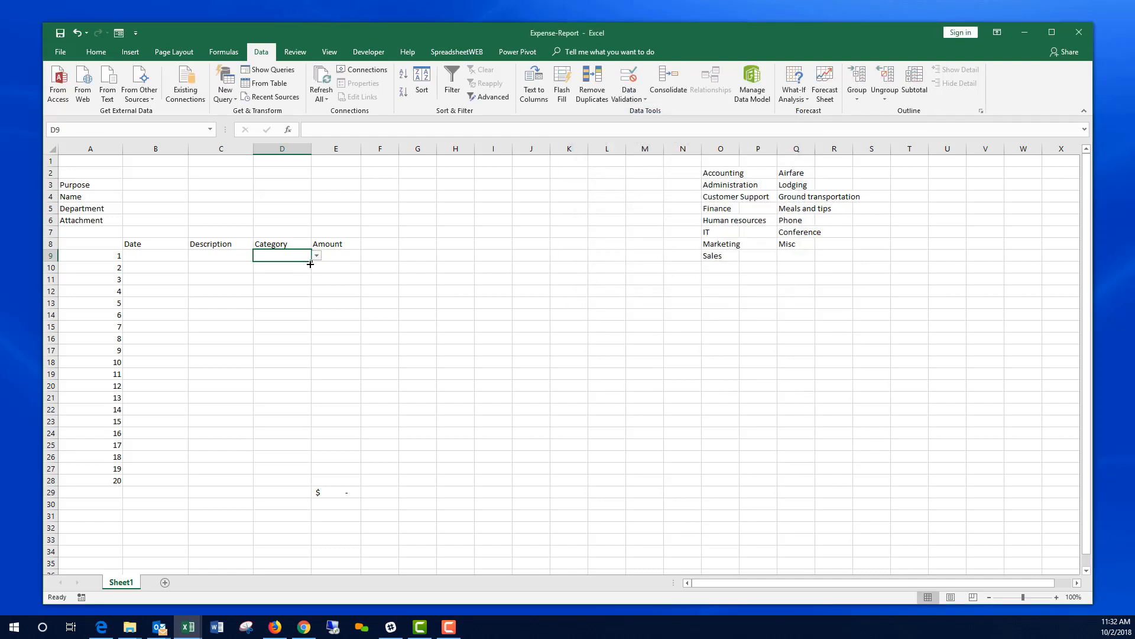
drag(311, 261, 305, 485)
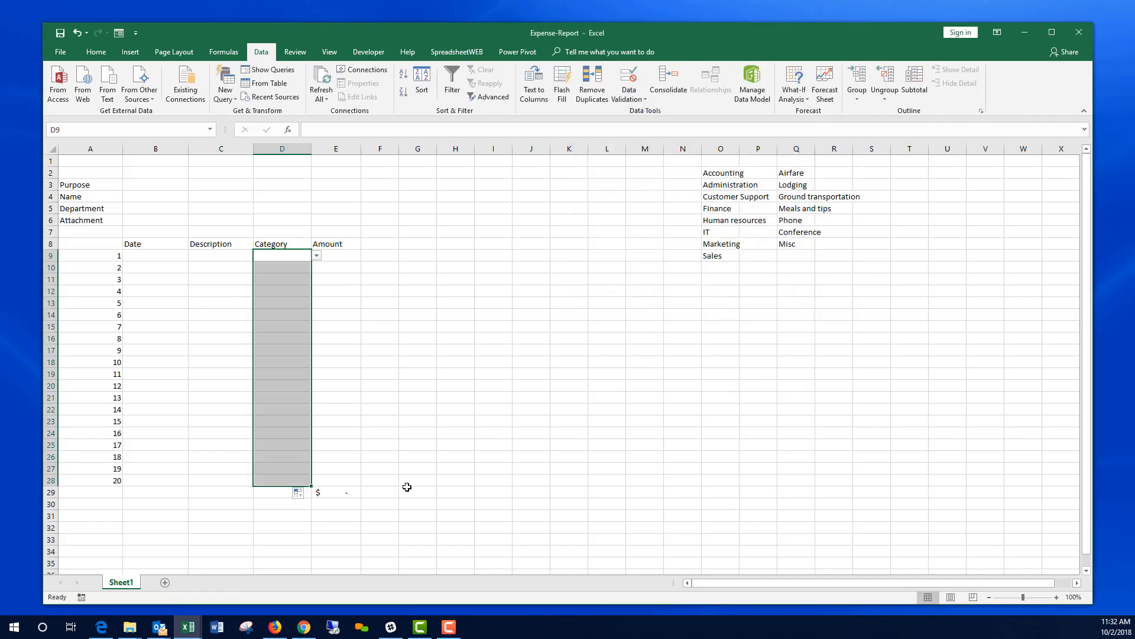
Step: Confirm the lower Category cells have the dropdown, then enter 1/1/2018 in B9
click(291, 265)
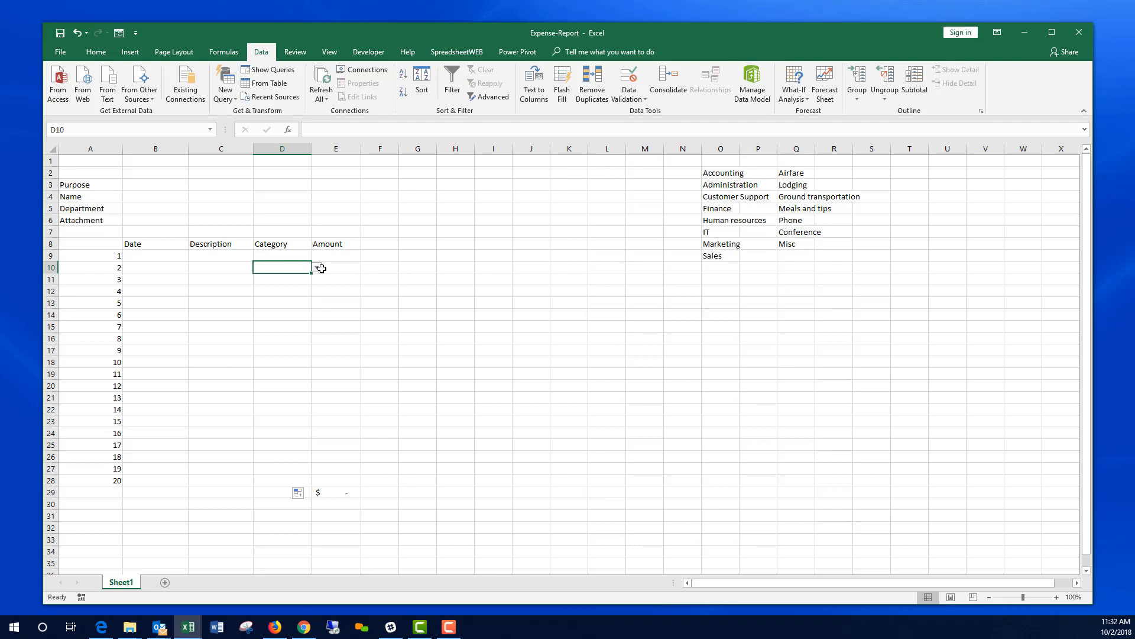
click(290, 276)
click(291, 307)
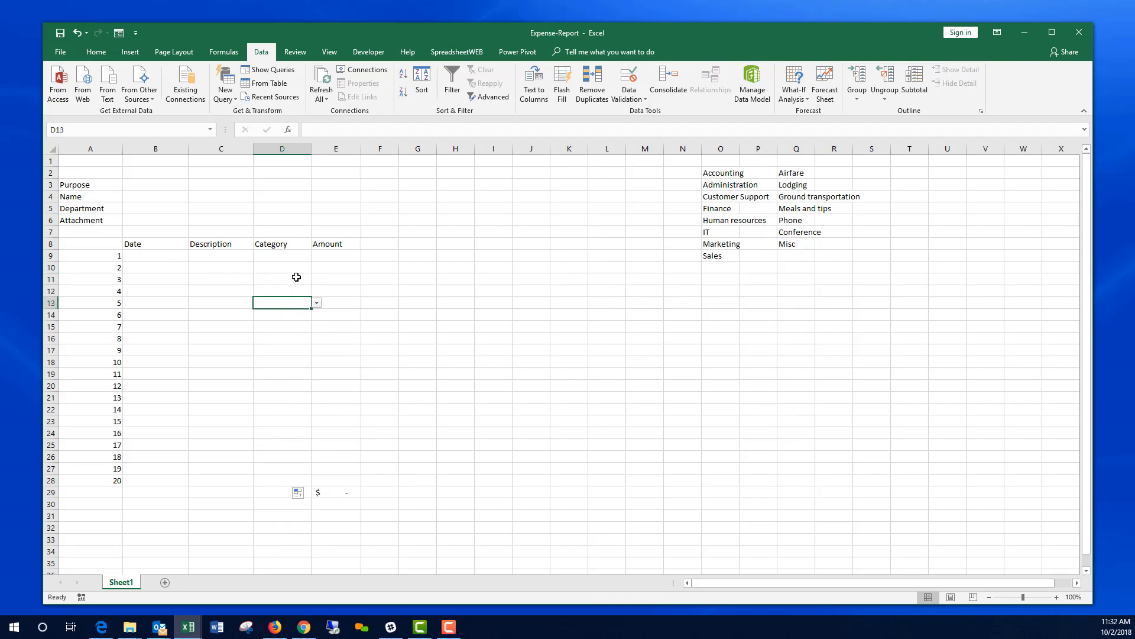
click(325, 257)
click(175, 254)
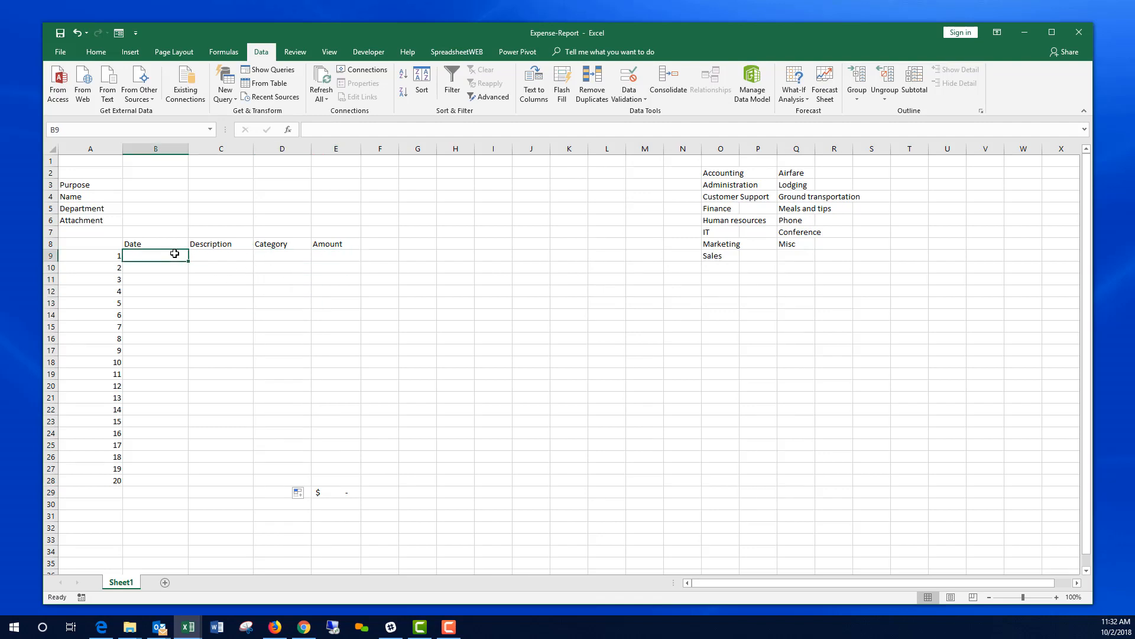
text(1/1/2018)
key(Return)
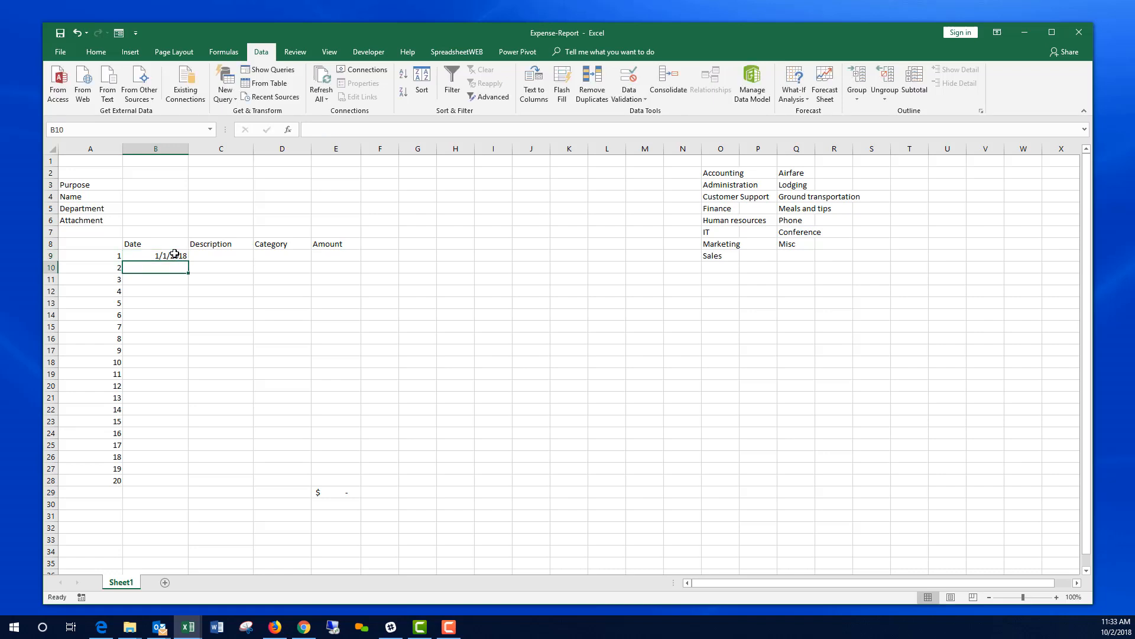
Step: Complete row 9 with description 'assad', category Ground transportation and amount 40
key(Up)
key(Right)
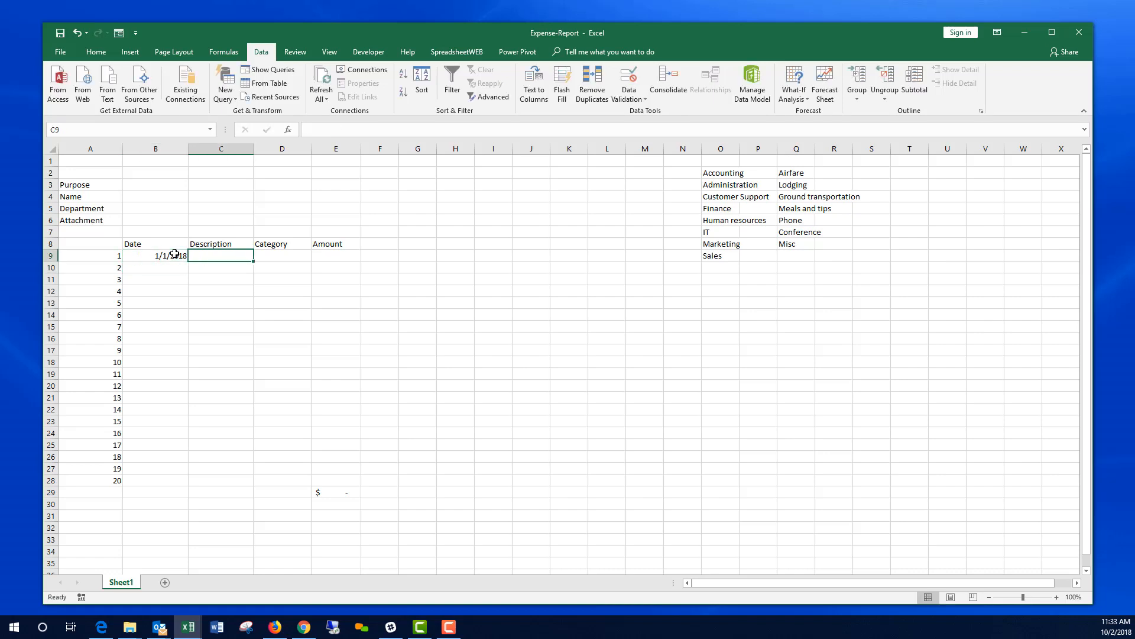
text(assad)
key(Tab)
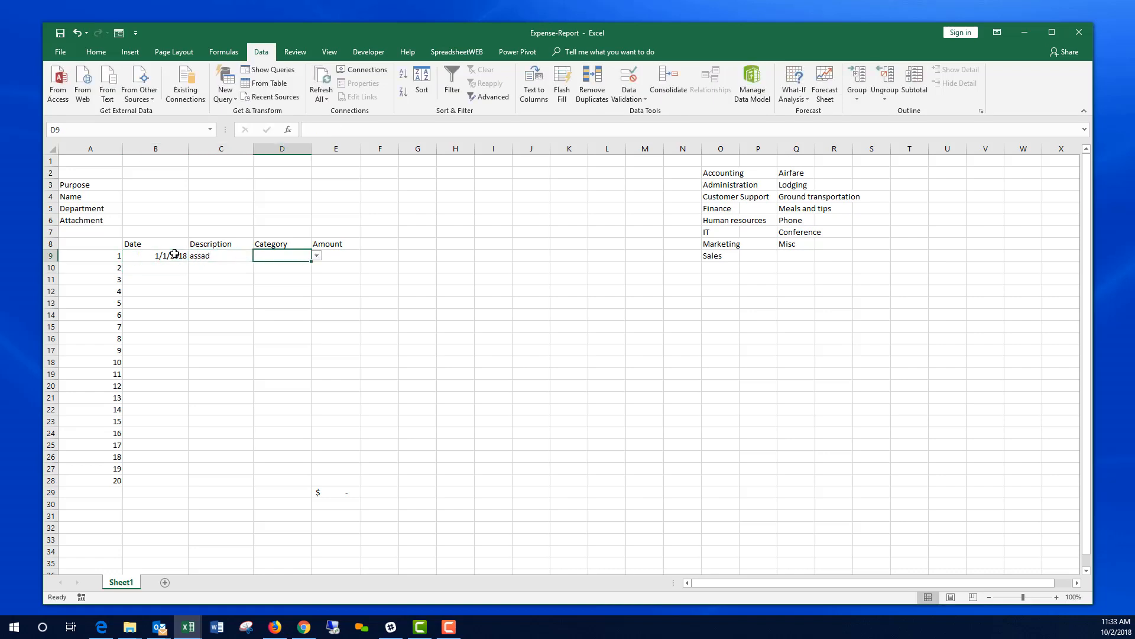
click(317, 255)
click(284, 283)
click(339, 257)
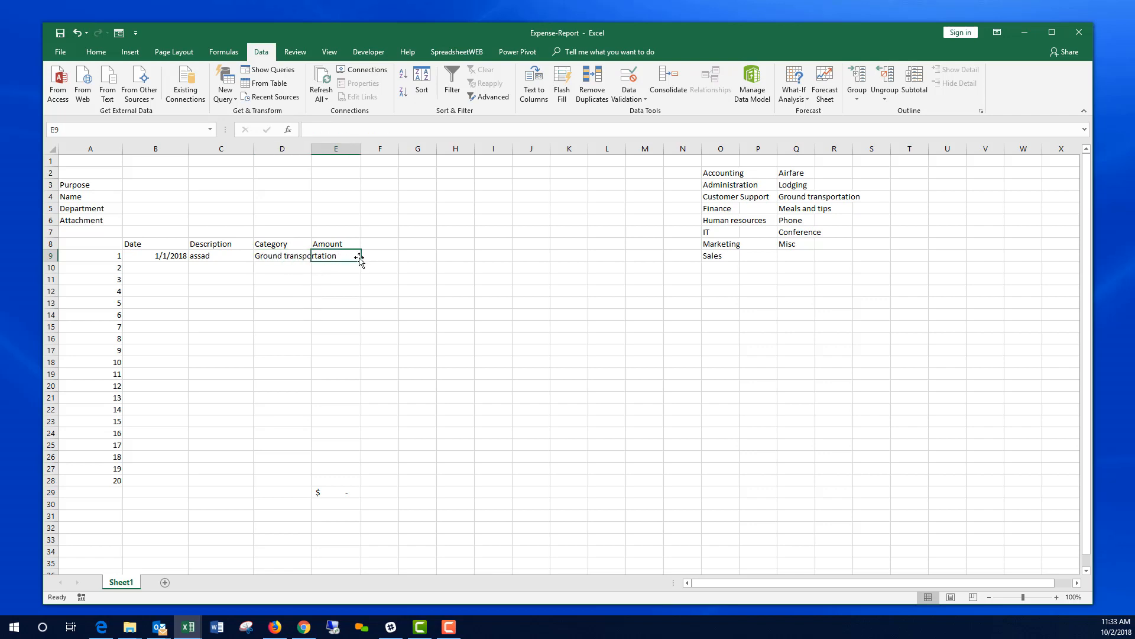
text(40)
key(Return)
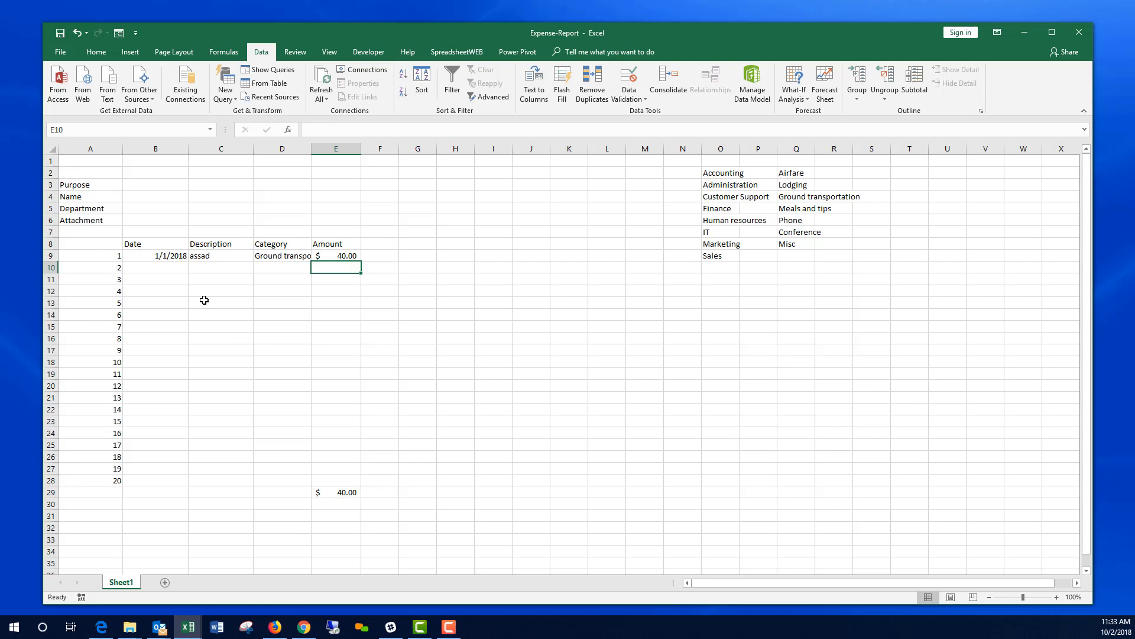
Step: Widen column D to fit Ground transportation and clear the test entry from row 9
drag(312, 149, 340, 149)
drag(187, 256, 343, 256)
key(Delete)
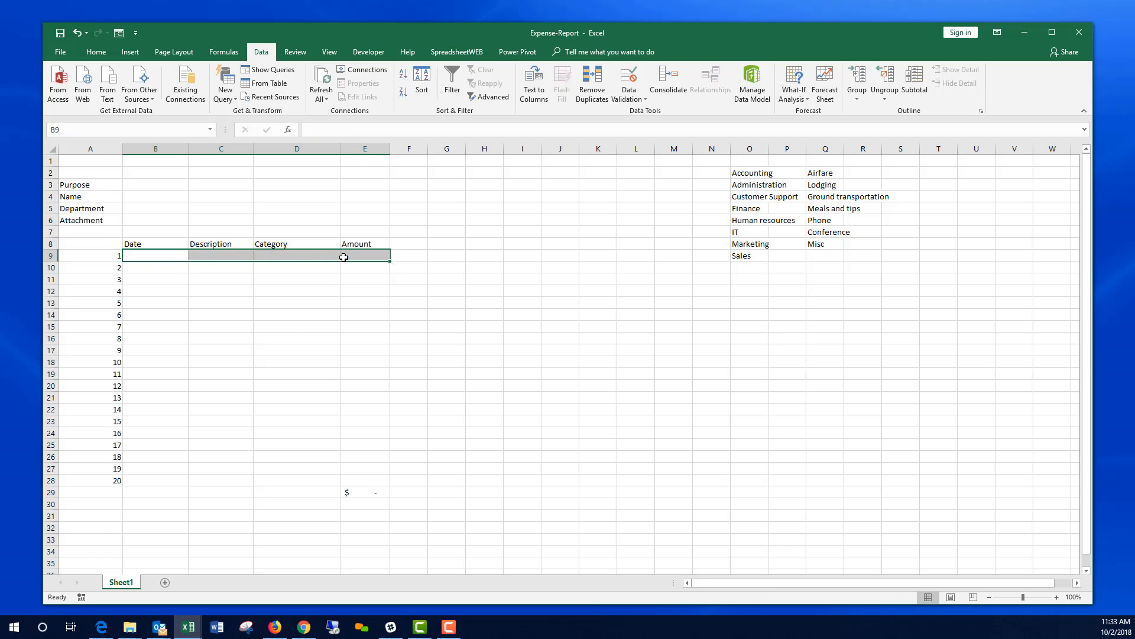
Step: Name the table range B8:E28 Expenses and the total cell E29 TotalExpense
drag(166, 245, 366, 477)
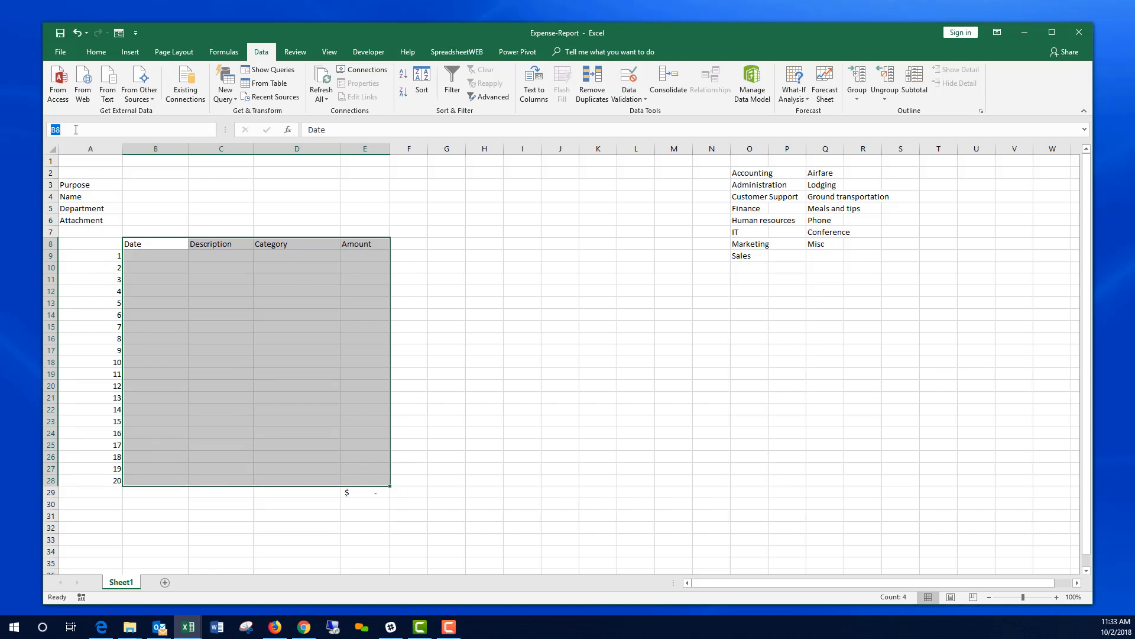
text(Expenses)
key(Return)
click(378, 494)
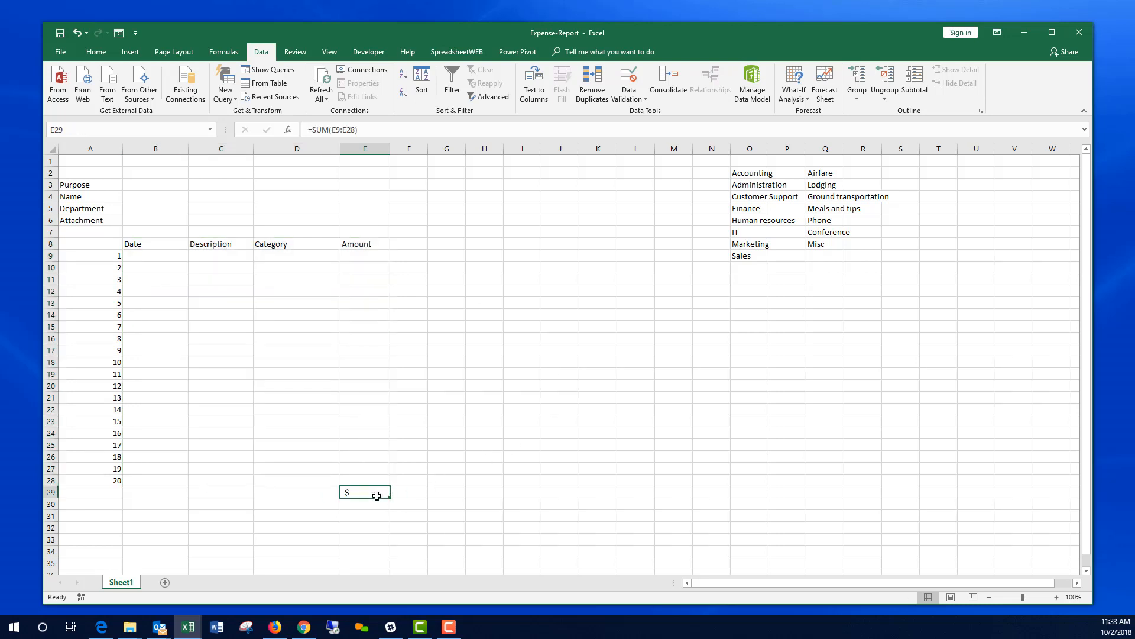
click(97, 129)
text(TotalExpense)
key(Return)
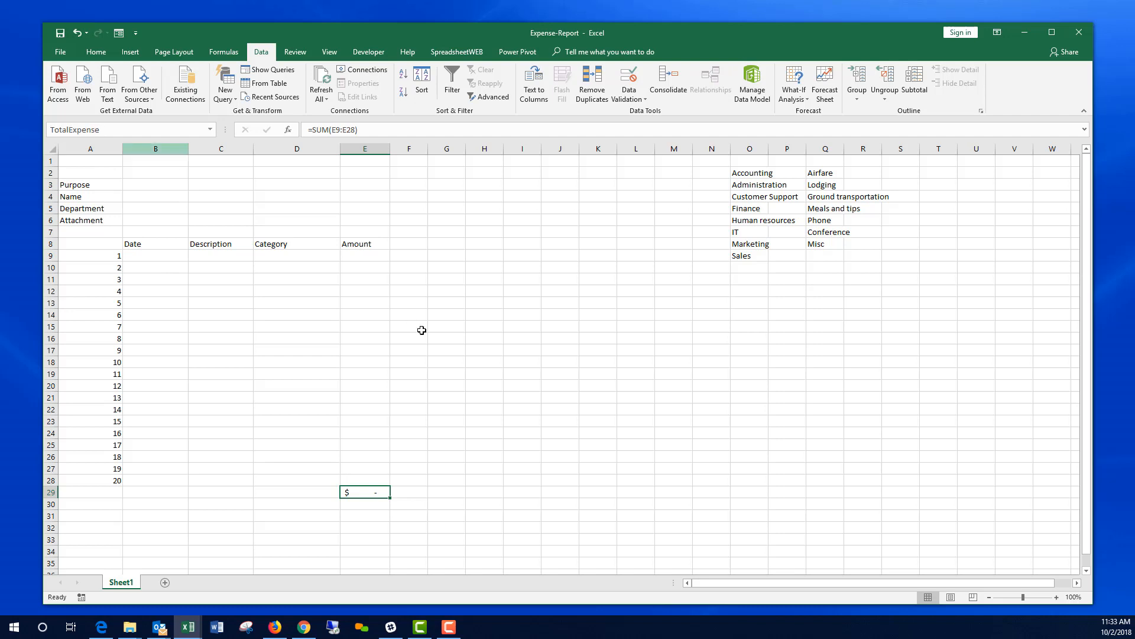
click(463, 371)
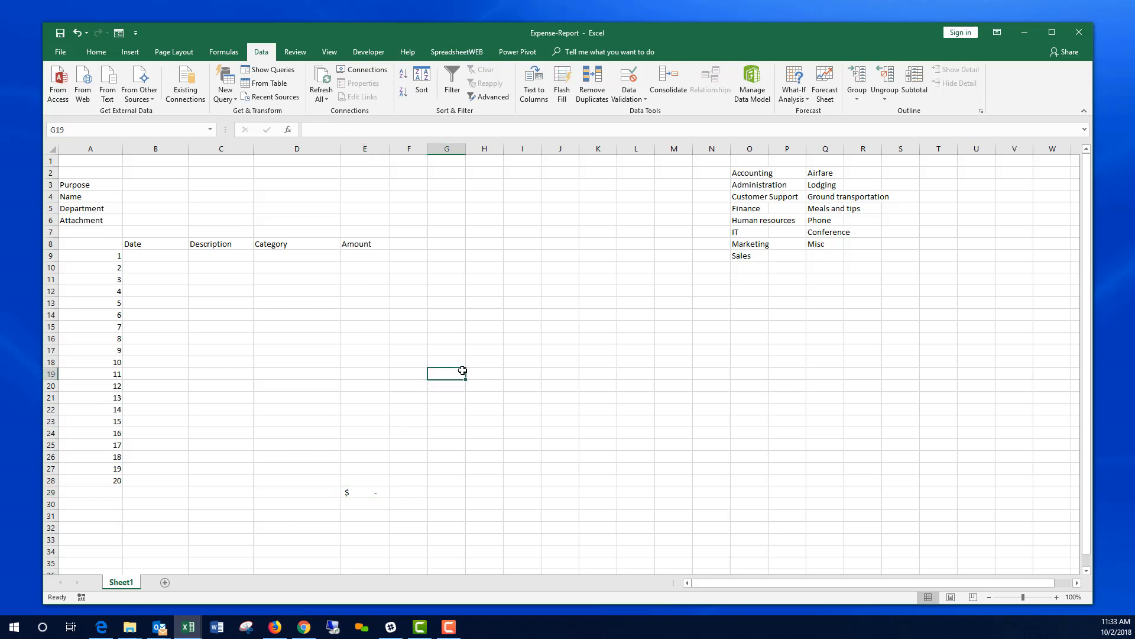
click(168, 183)
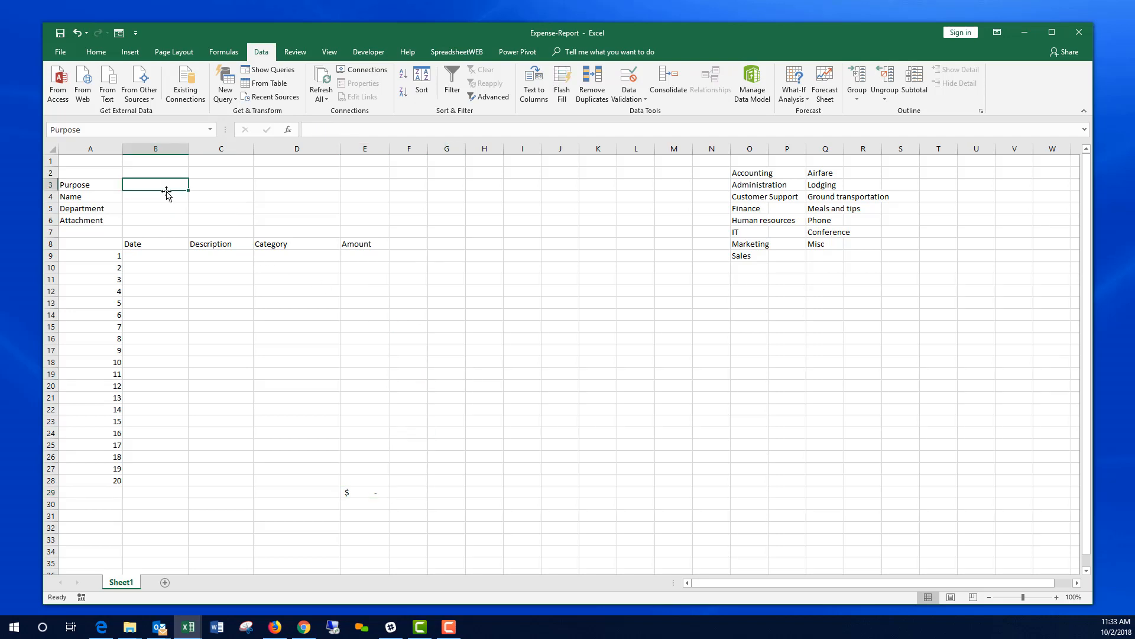
click(162, 198)
click(165, 207)
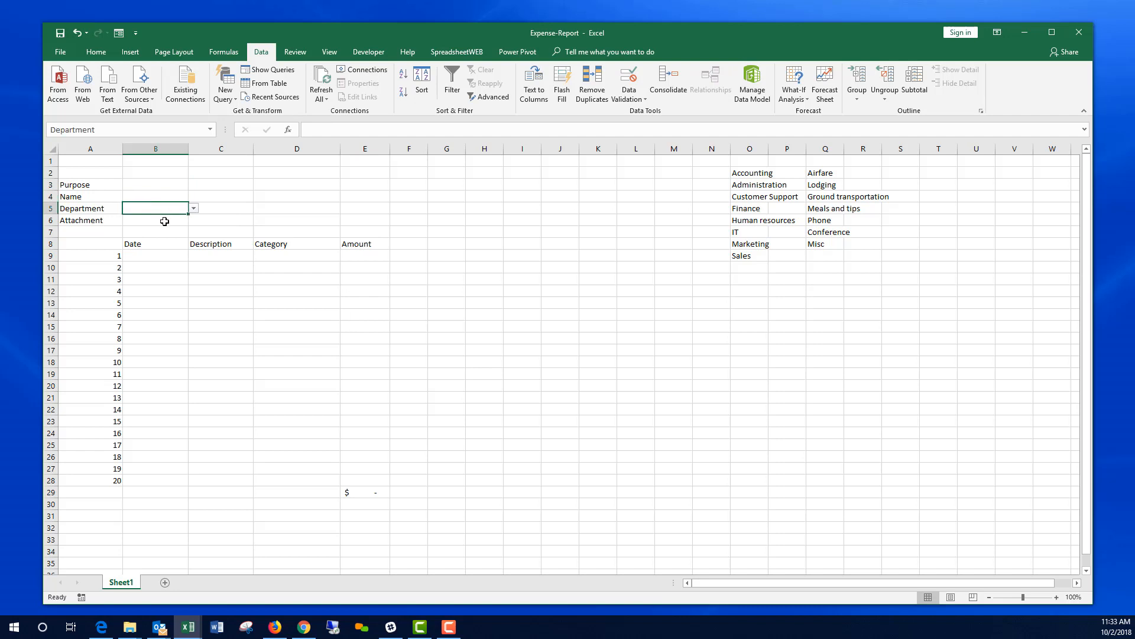
click(162, 220)
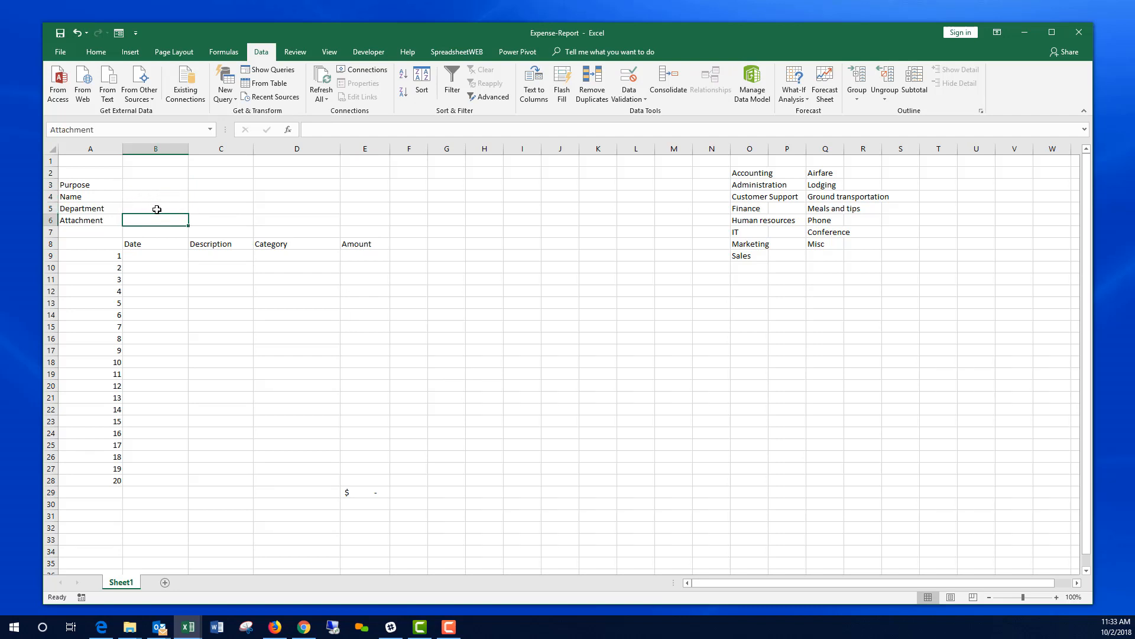
drag(165, 246, 374, 477)
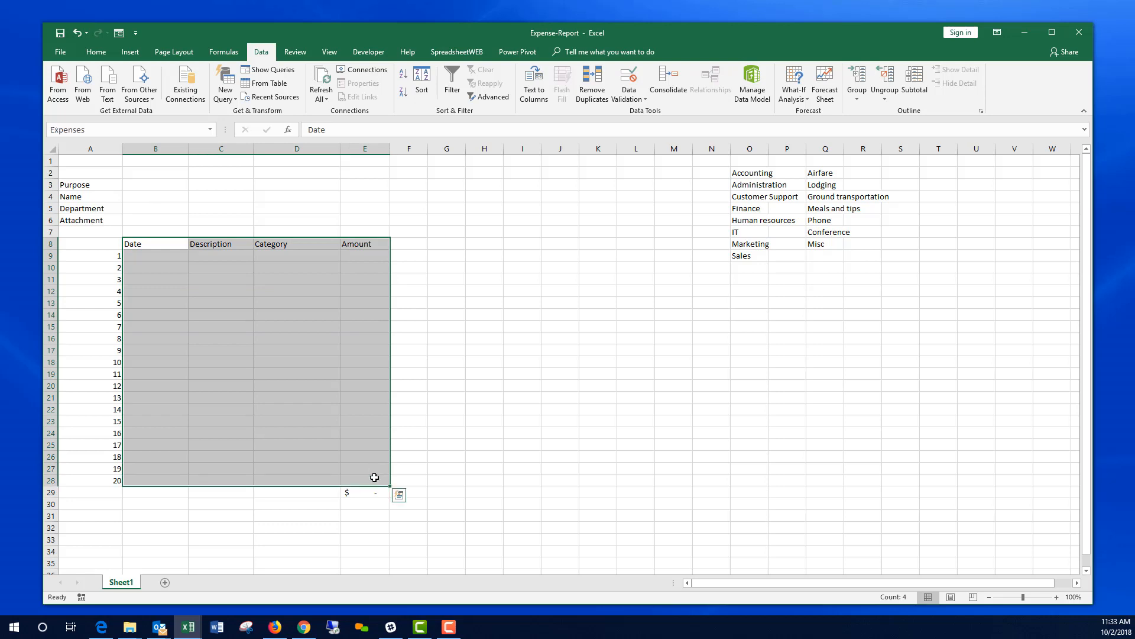
click(165, 256)
click(216, 256)
click(221, 287)
click(371, 493)
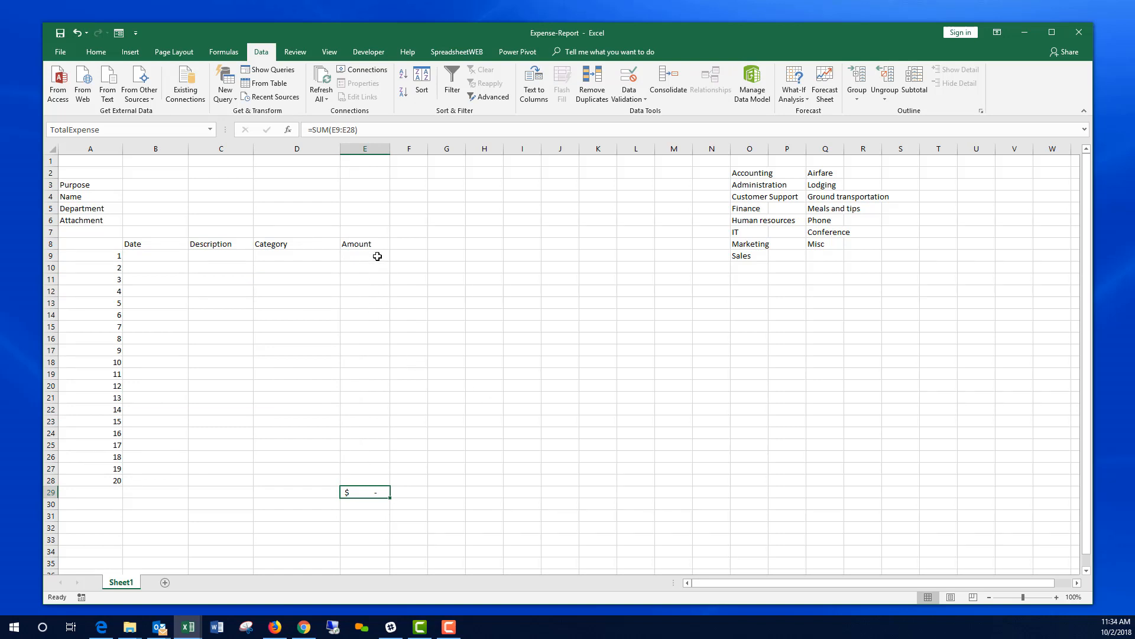
click(446, 254)
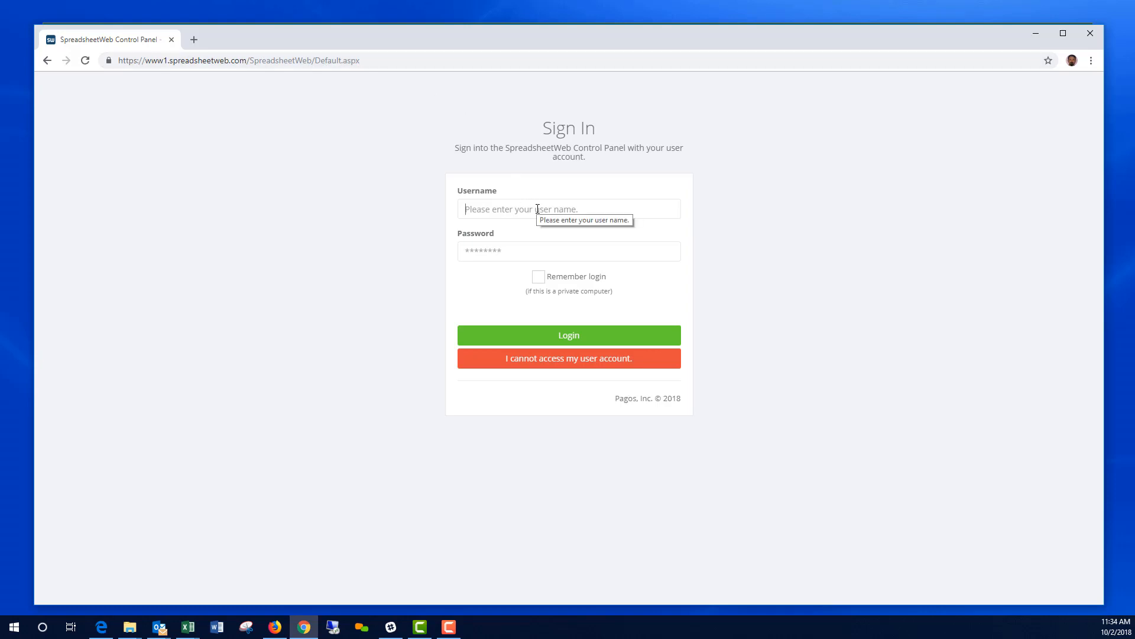
Step: Sign in to the SpreadsheetWeb control panel with the account username and password
key(Tab)
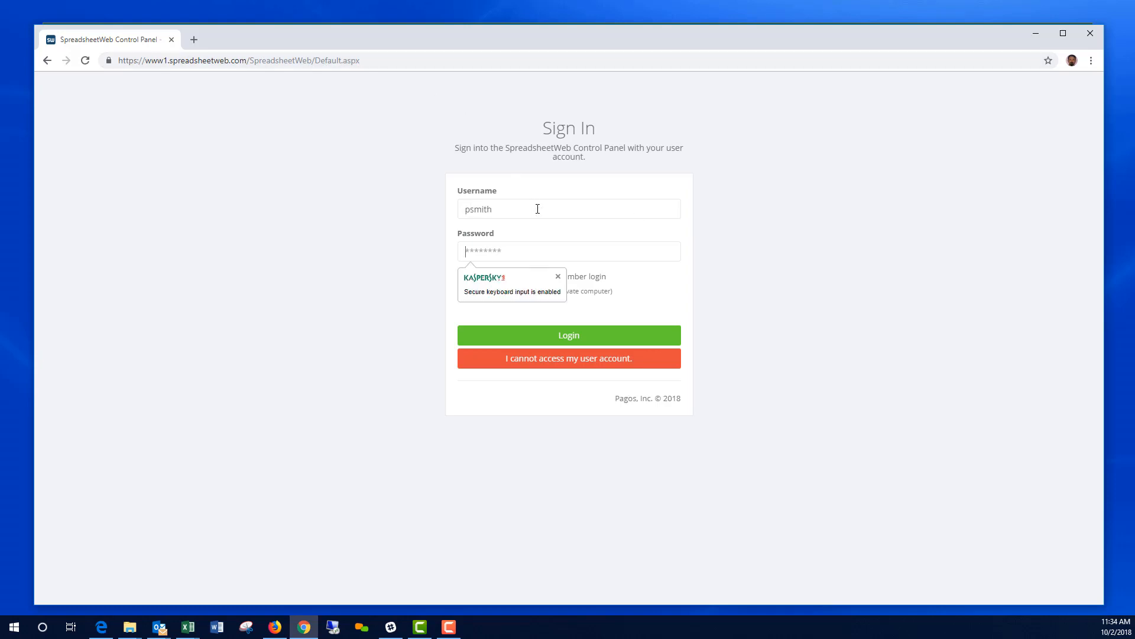
text(xxx)
click(580, 336)
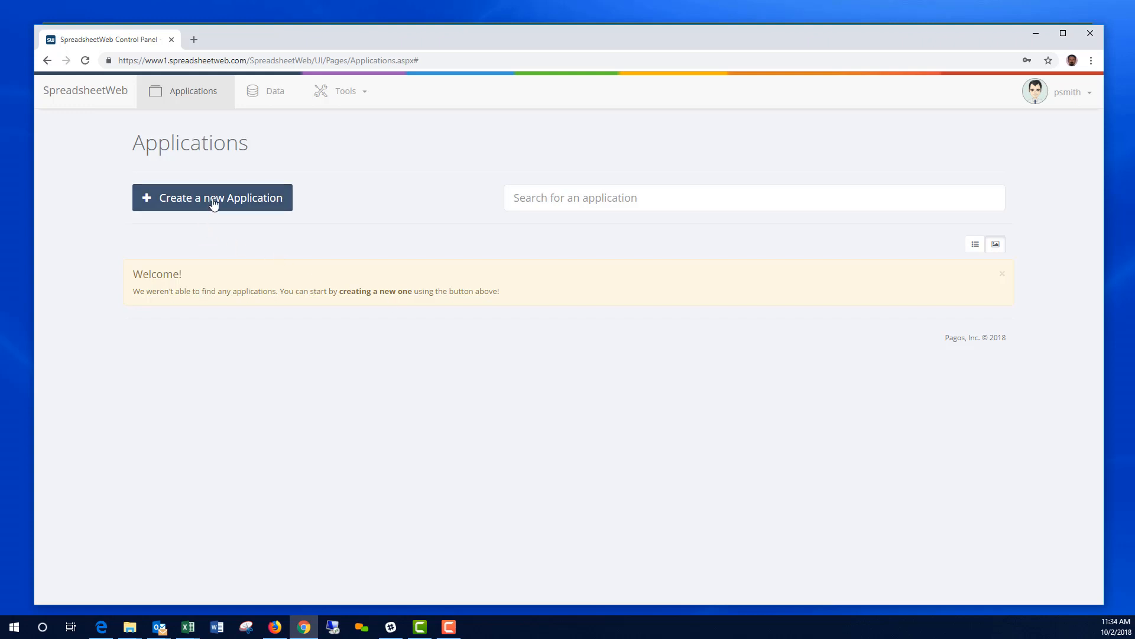
Step: Start a new Designer application and upload the Expense-Report.xlsx workbook
click(215, 201)
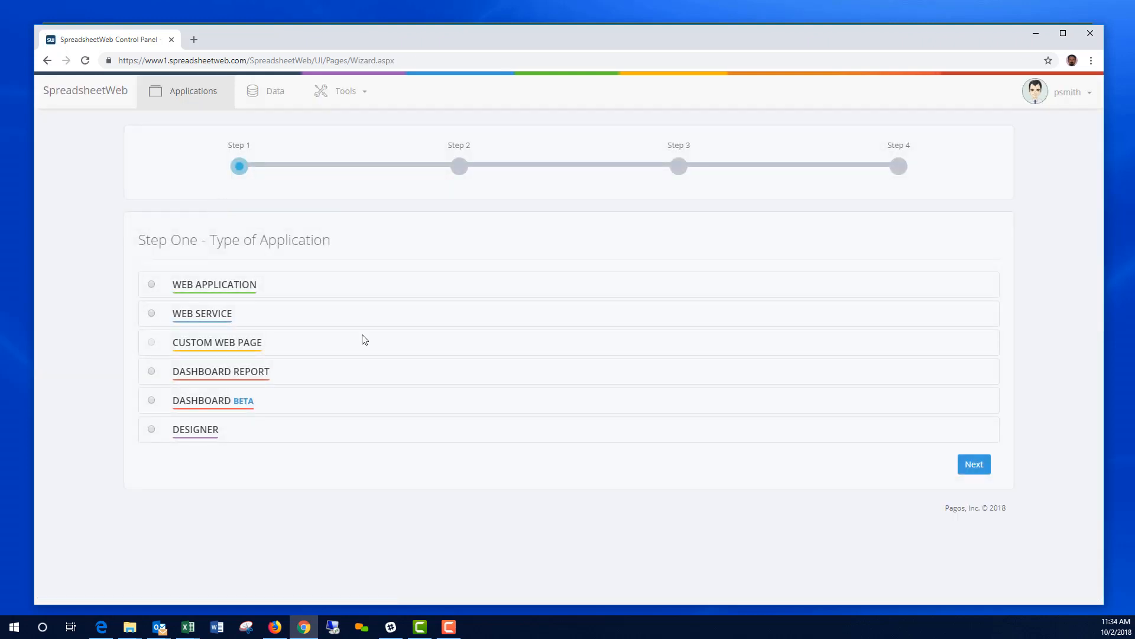
click(151, 430)
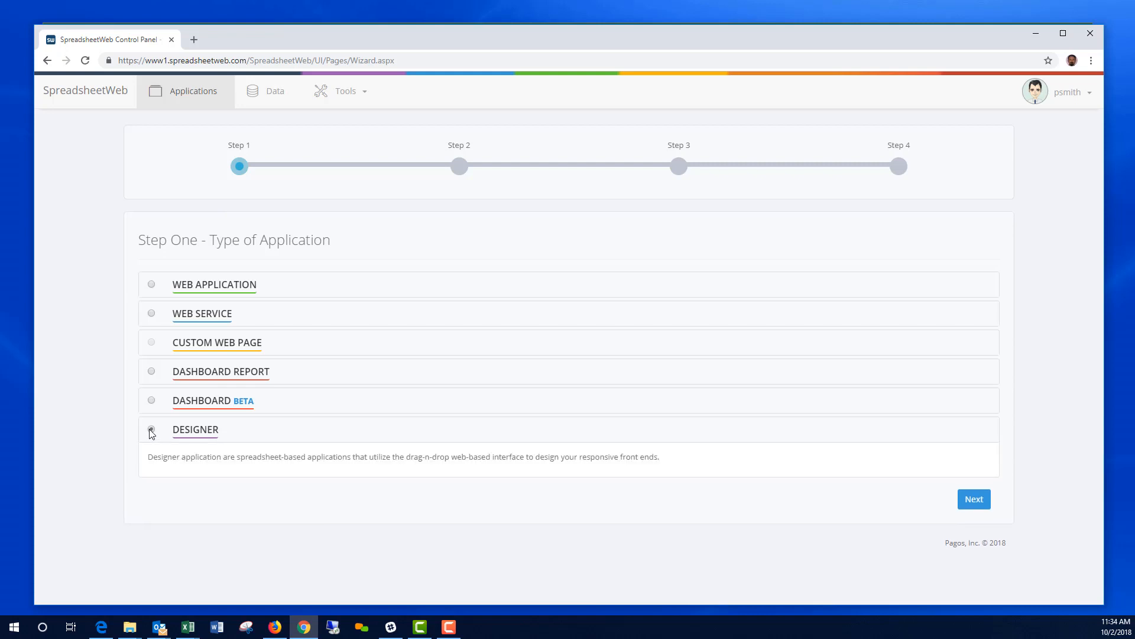
click(977, 502)
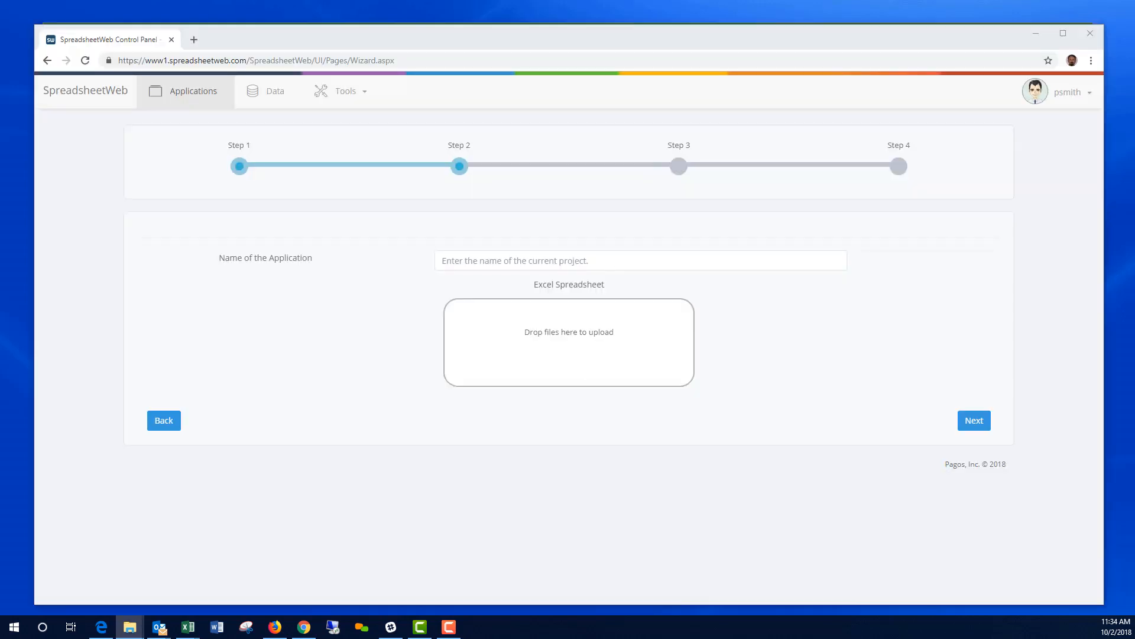
drag(1132, 228, 585, 367)
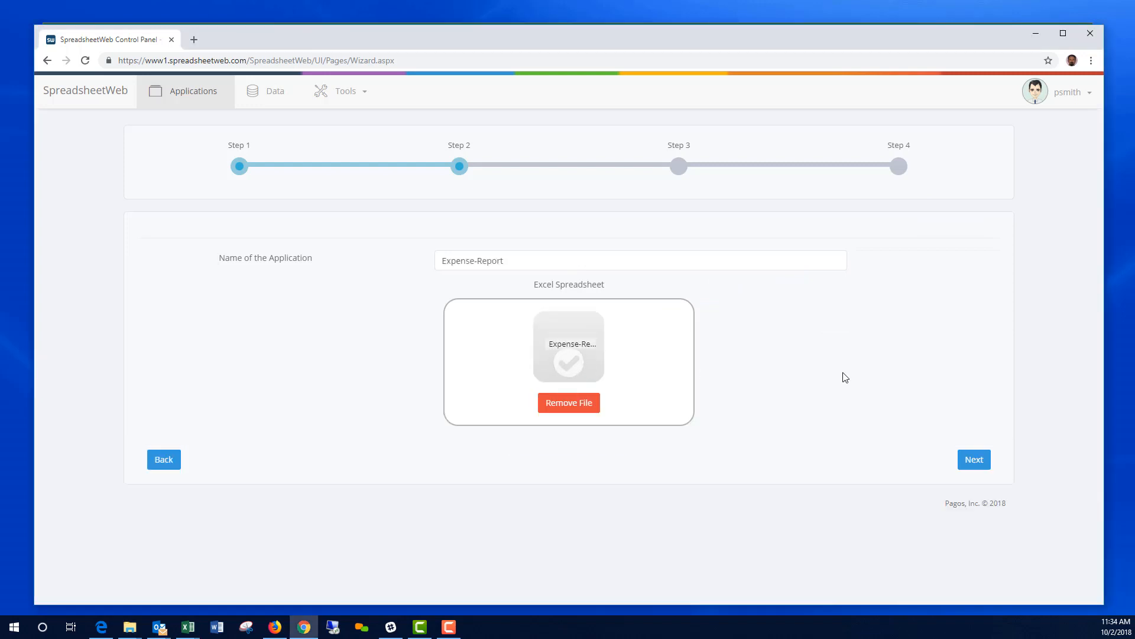
click(985, 458)
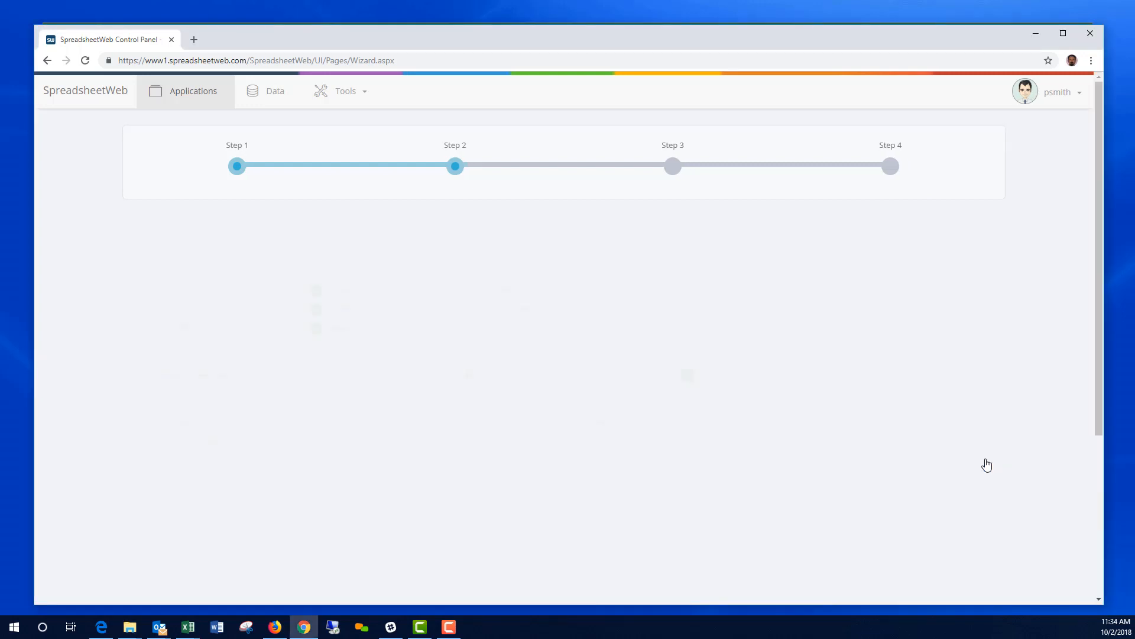
Step: Add the application to the demo2 group, create it, and open it in the designer
scroll(337, 459, down, 4)
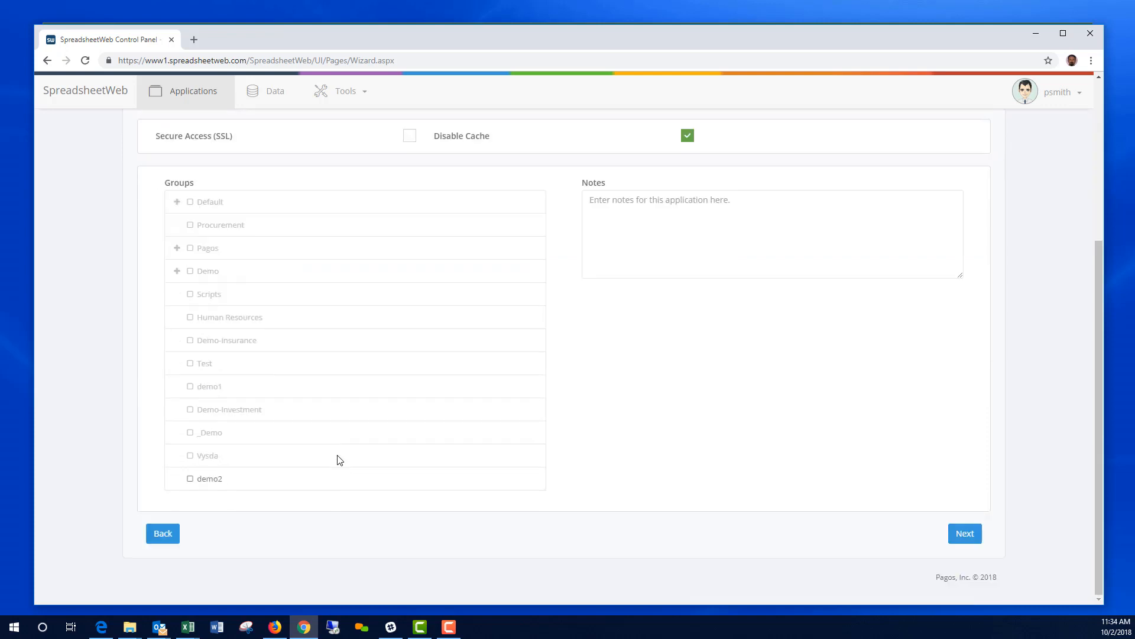
click(190, 480)
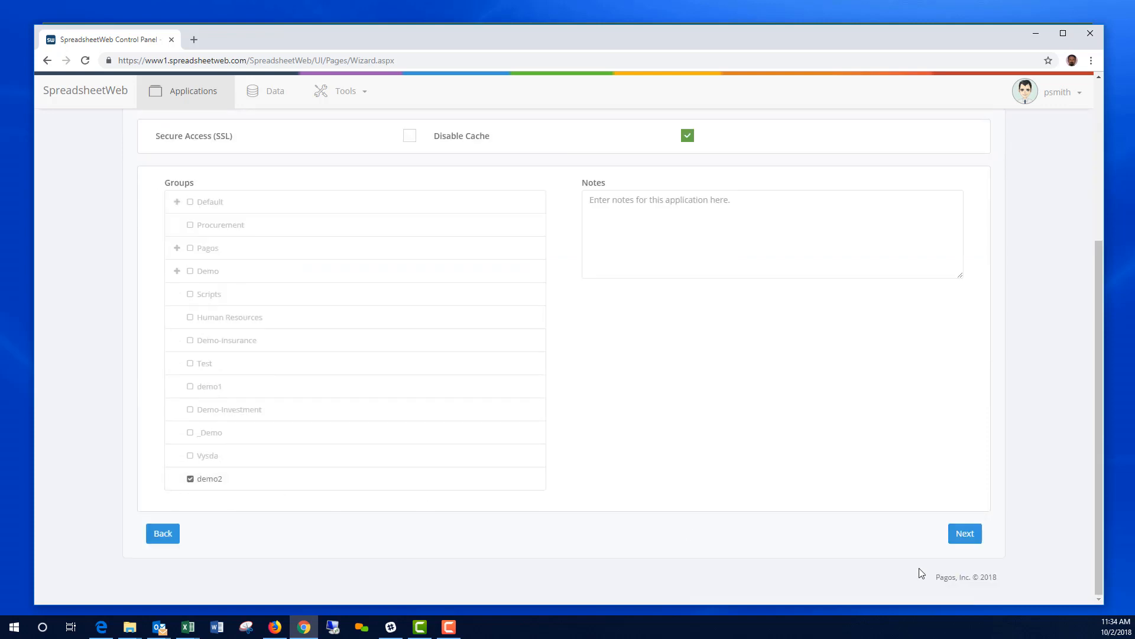
click(966, 534)
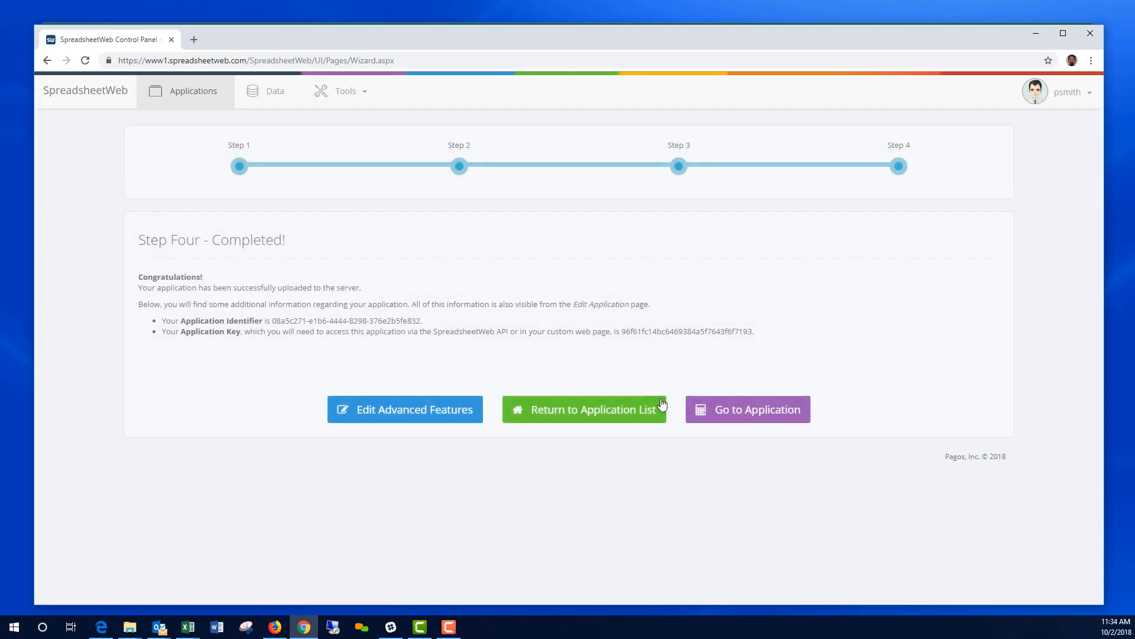
click(757, 415)
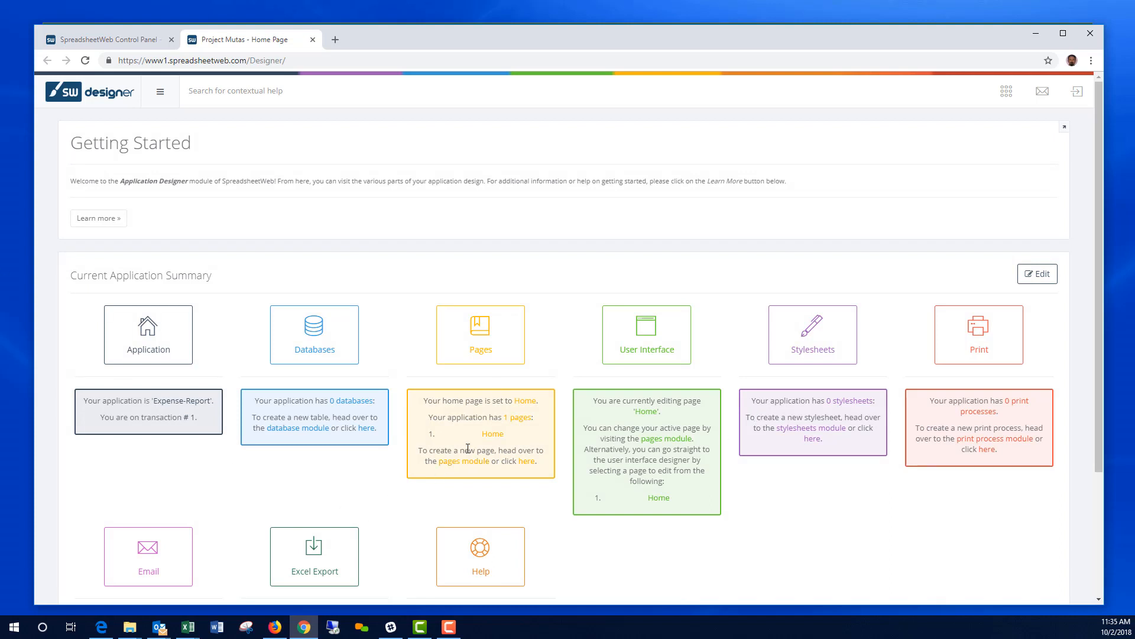
Step: Open the User Interface tile on the Designer Getting Started page
click(648, 349)
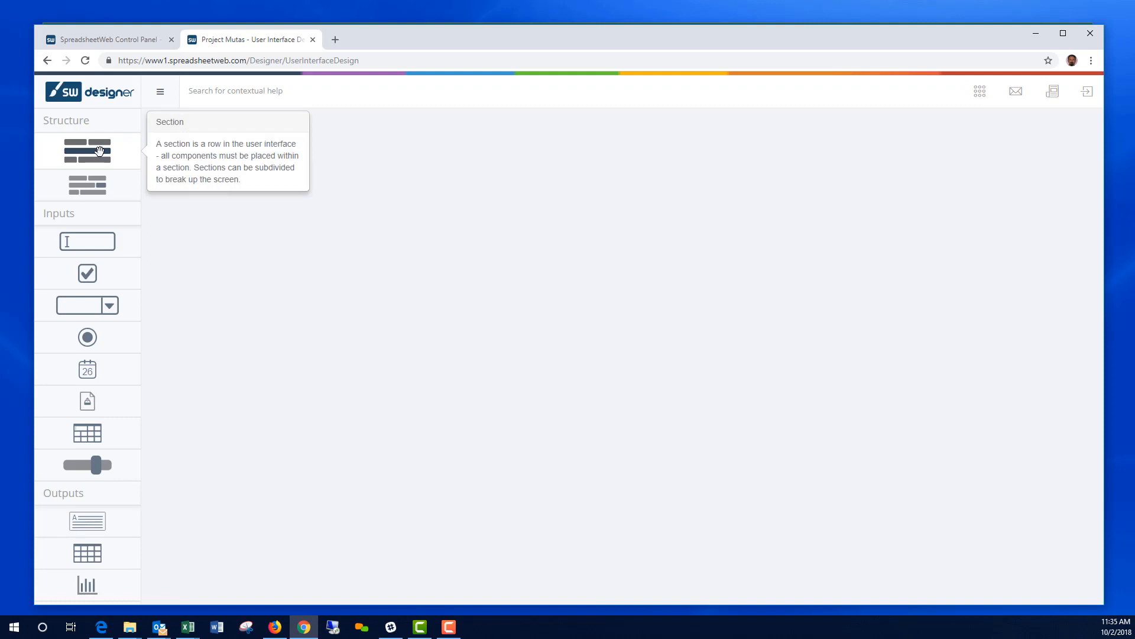
Step: Generate the page's Attachment, Department, Name, Purpose inputs and expense table from Sheet1
click(980, 101)
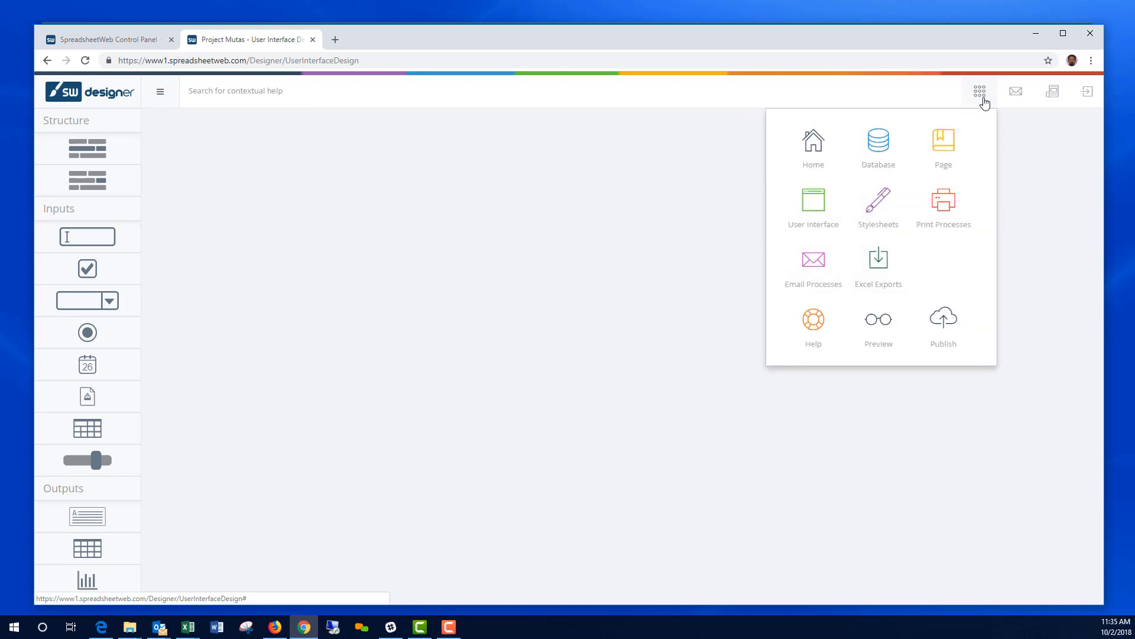
click(1034, 159)
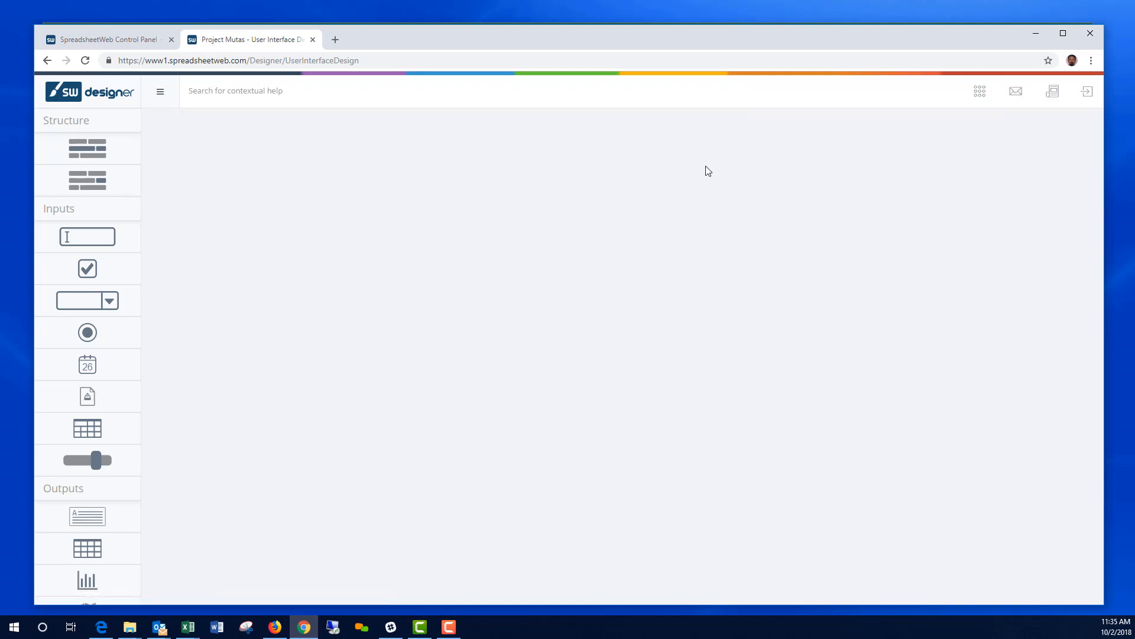
click(1050, 97)
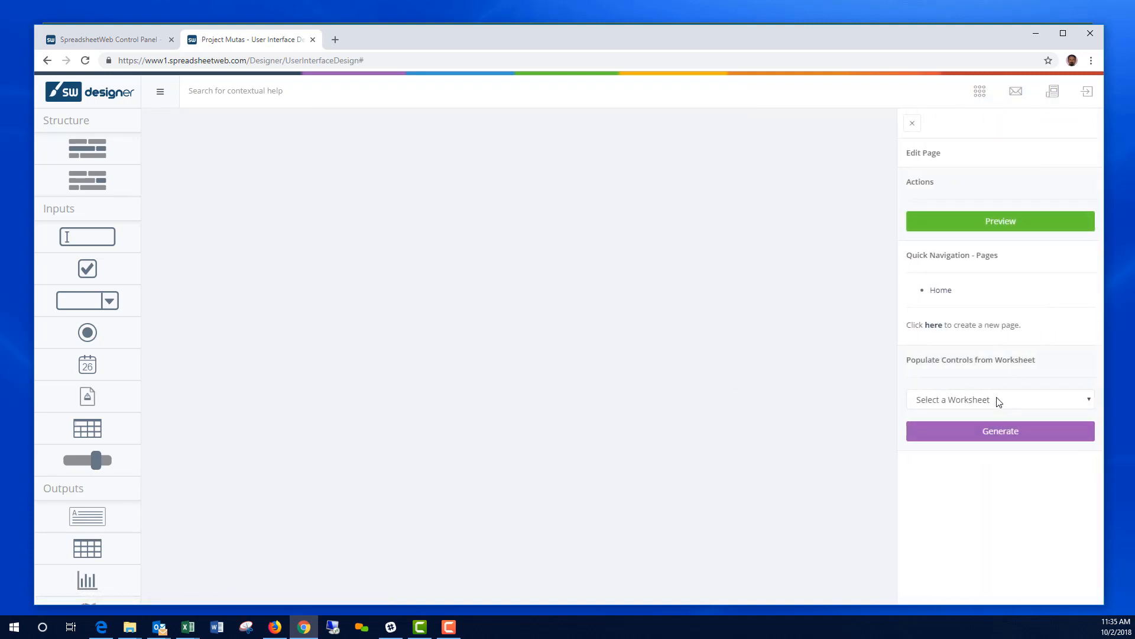
click(997, 399)
click(946, 428)
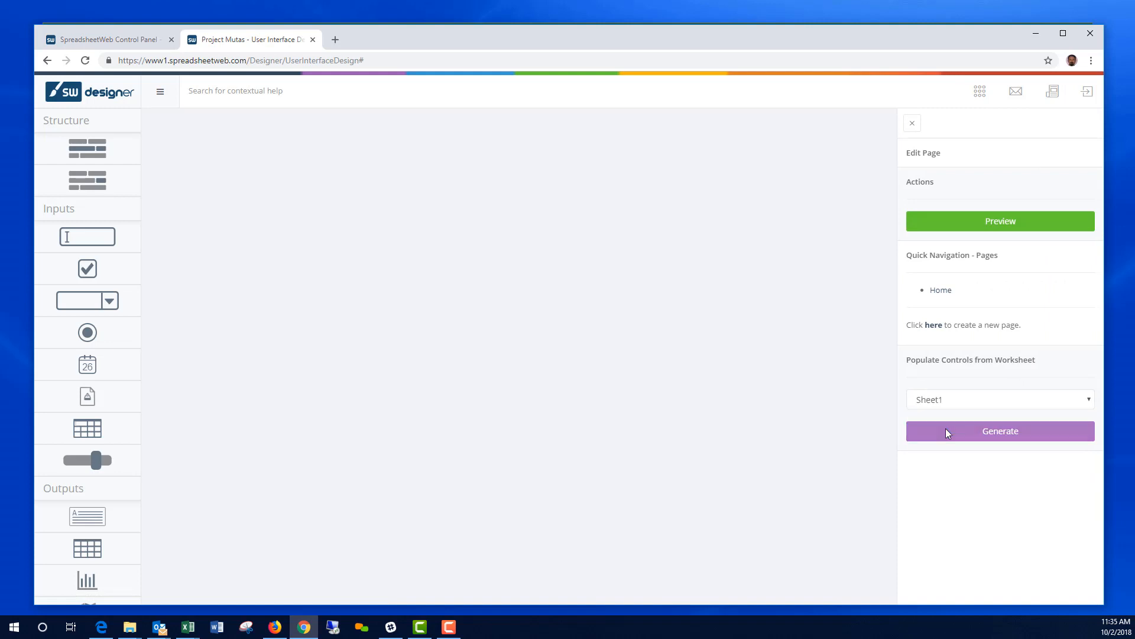
click(993, 435)
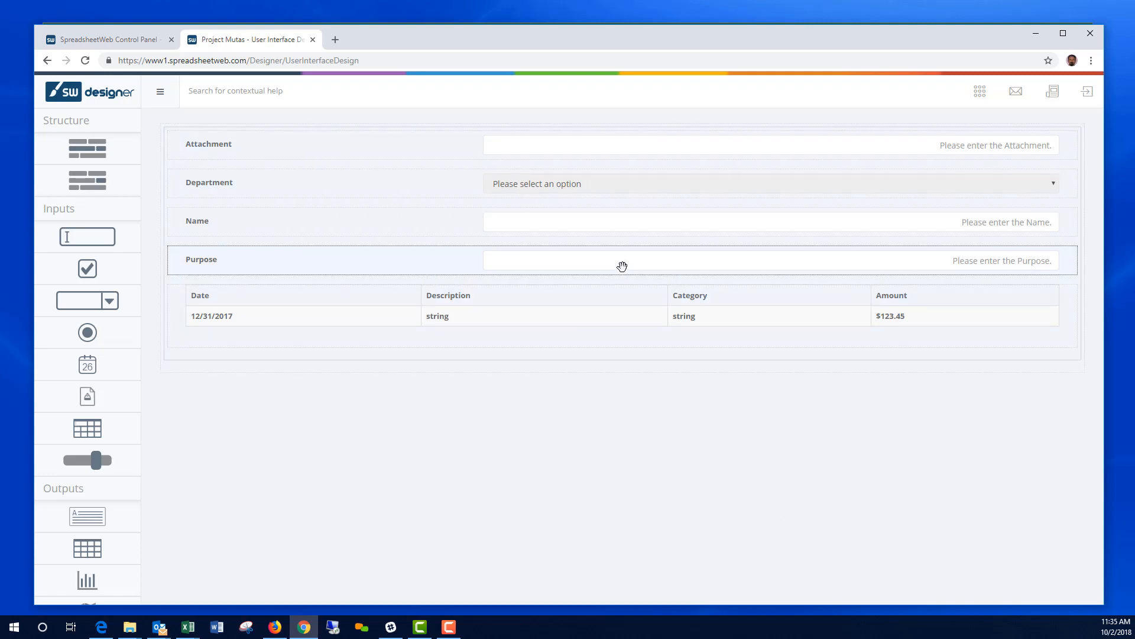
Step: Drag the fields into the order Purpose, Name, Department, with Attachment below the expense table
drag(623, 262, 619, 158)
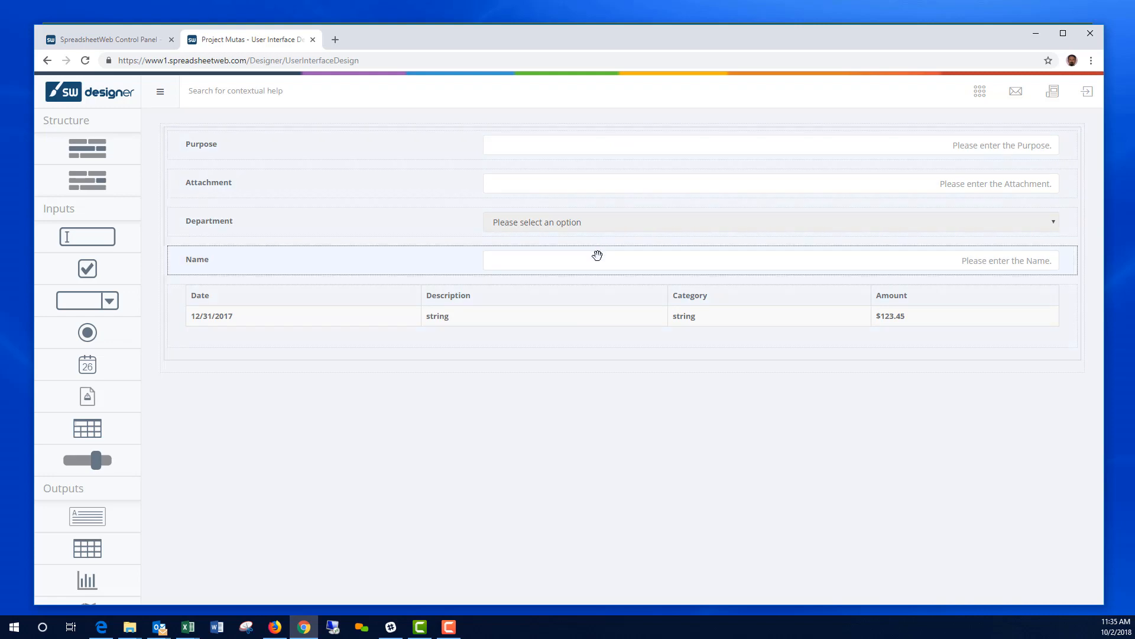
drag(598, 259, 604, 189)
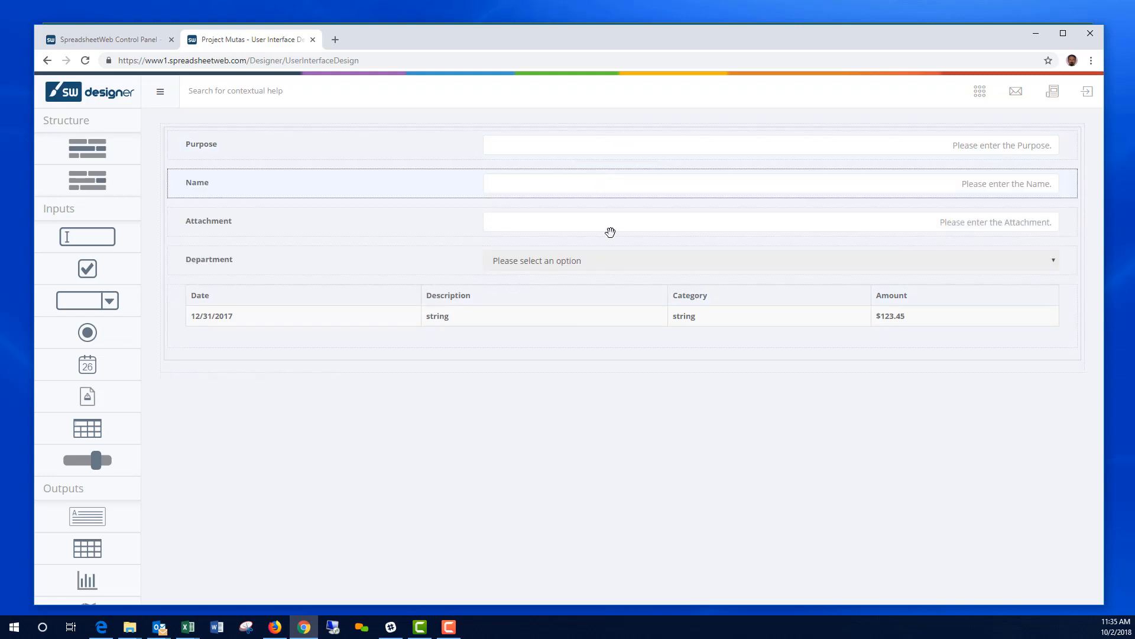
drag(609, 261, 611, 219)
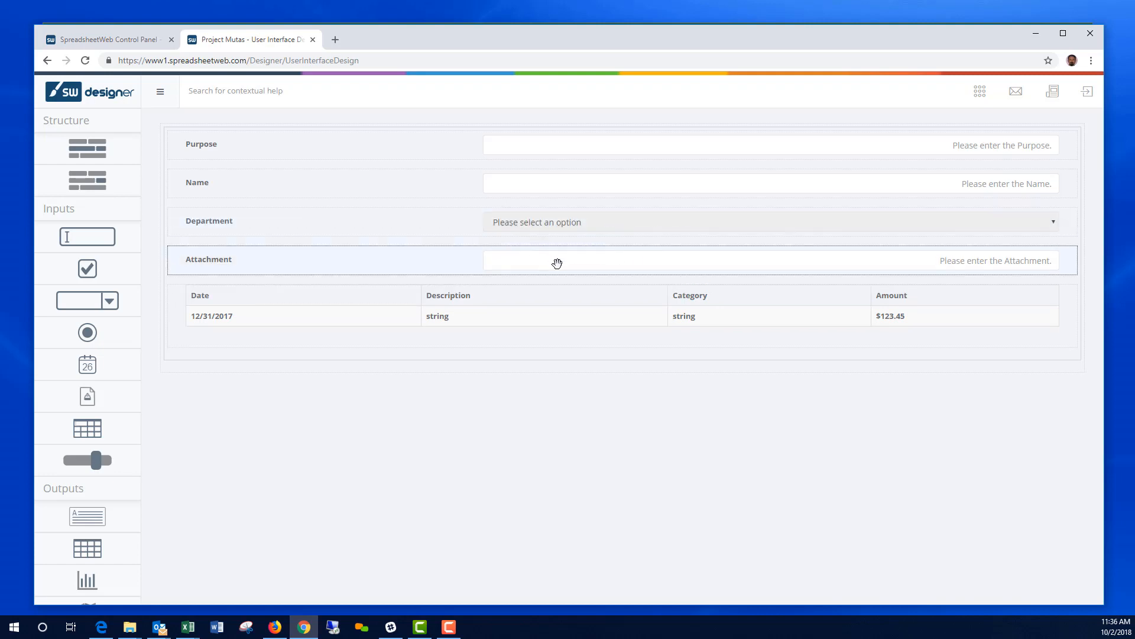
drag(557, 263, 550, 357)
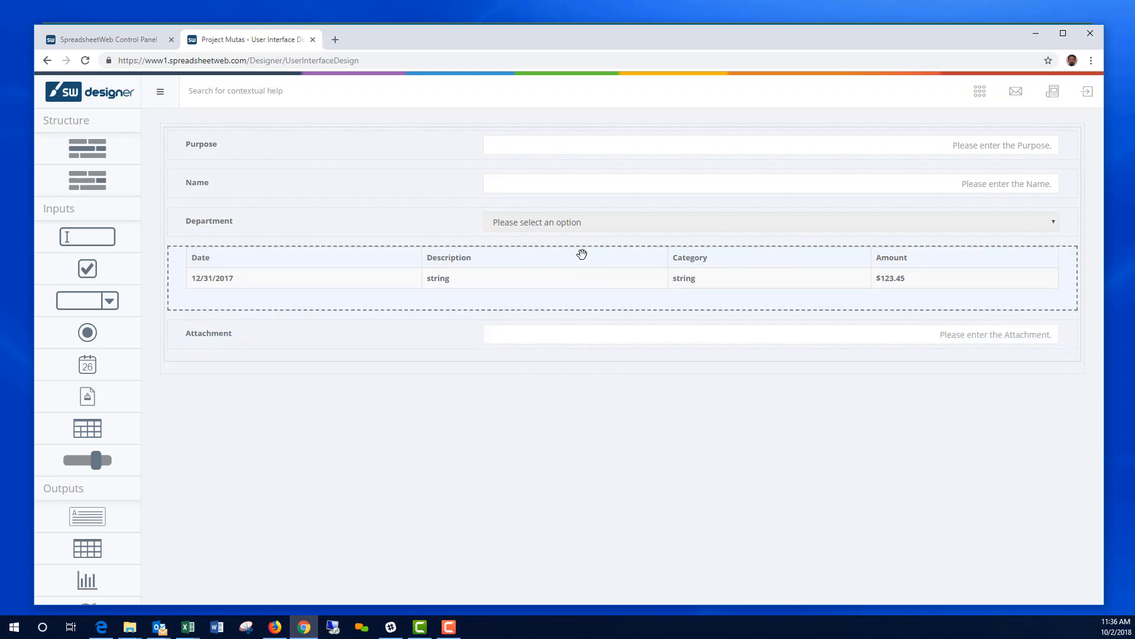
click(582, 254)
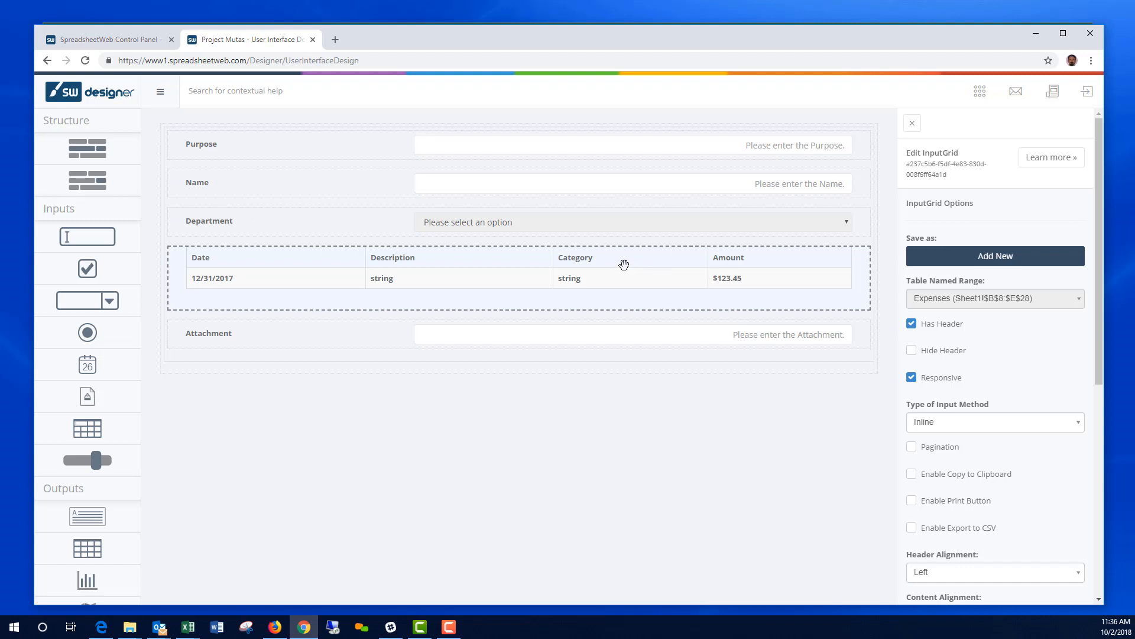
Step: Set the Category column's mask type to List using named range list_Category, then submit the table
scroll(1041, 479, down, 1)
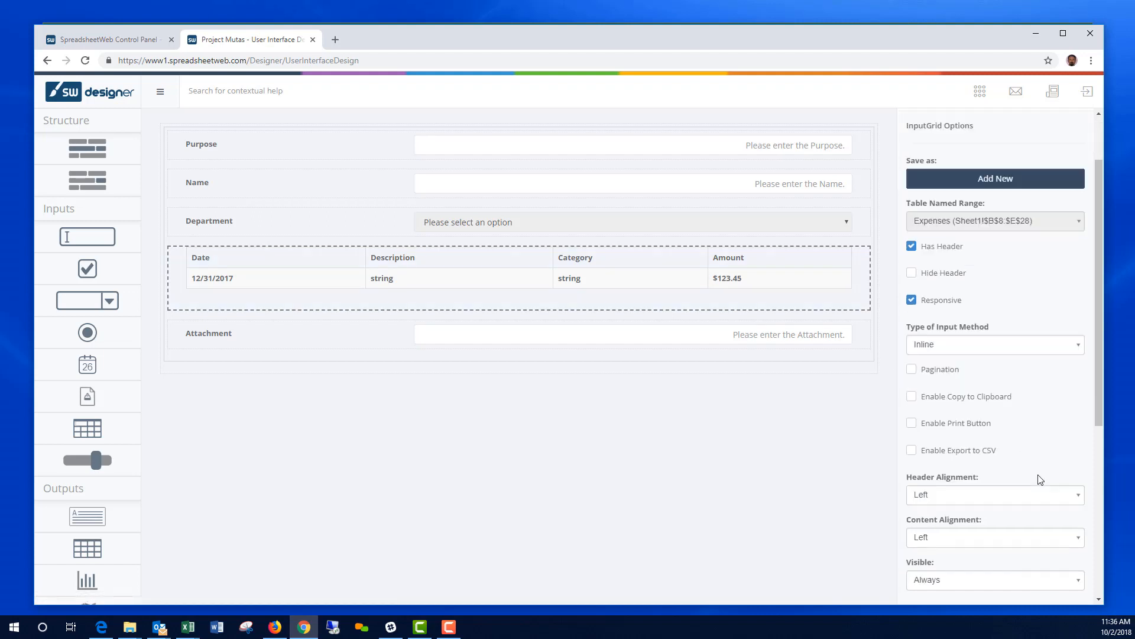
scroll(1041, 479, down, 5)
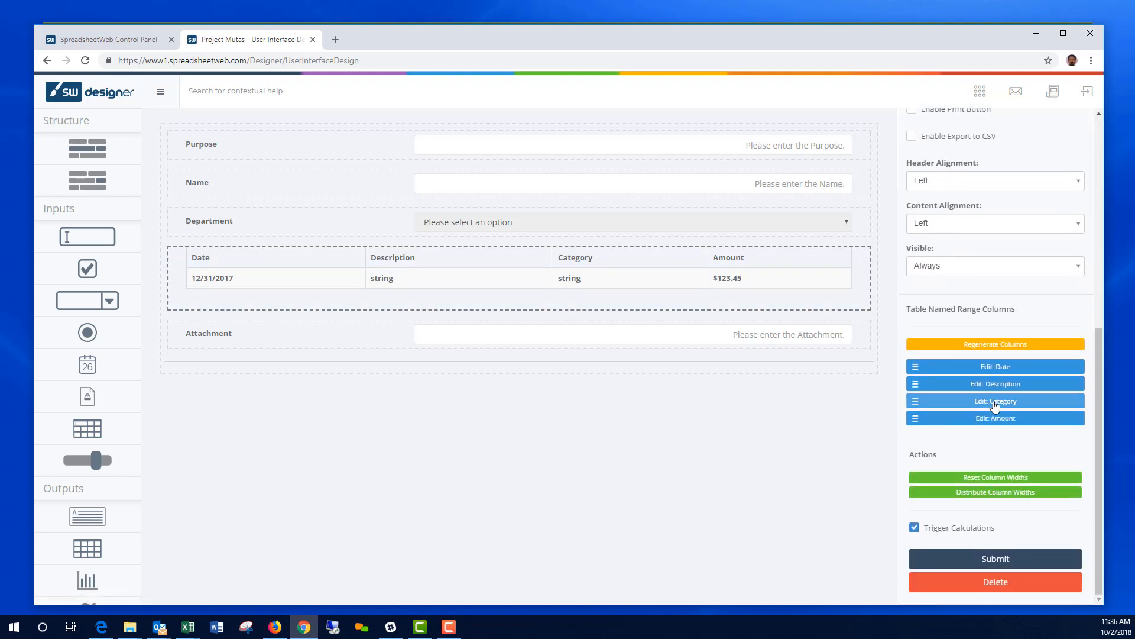
click(995, 406)
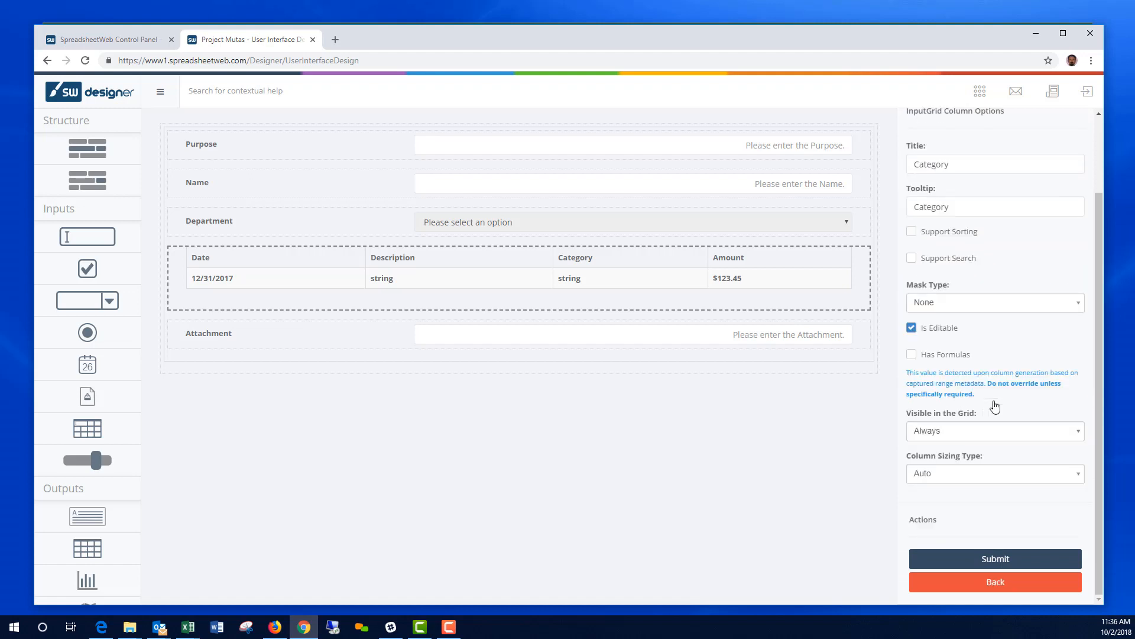
click(1023, 310)
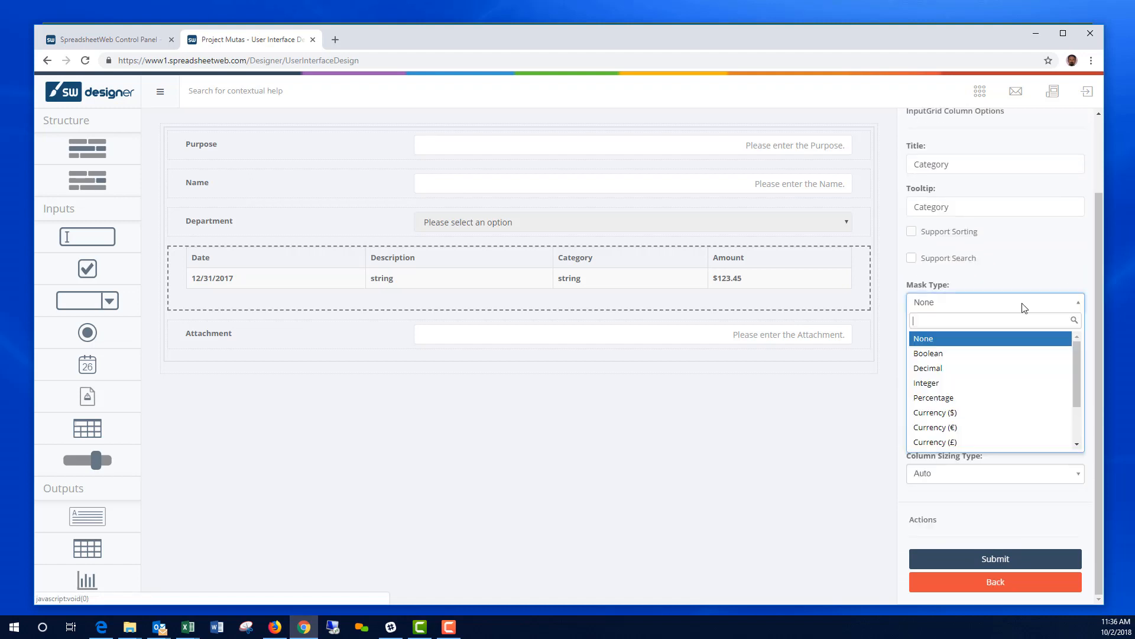
scroll(1014, 393, down, 2)
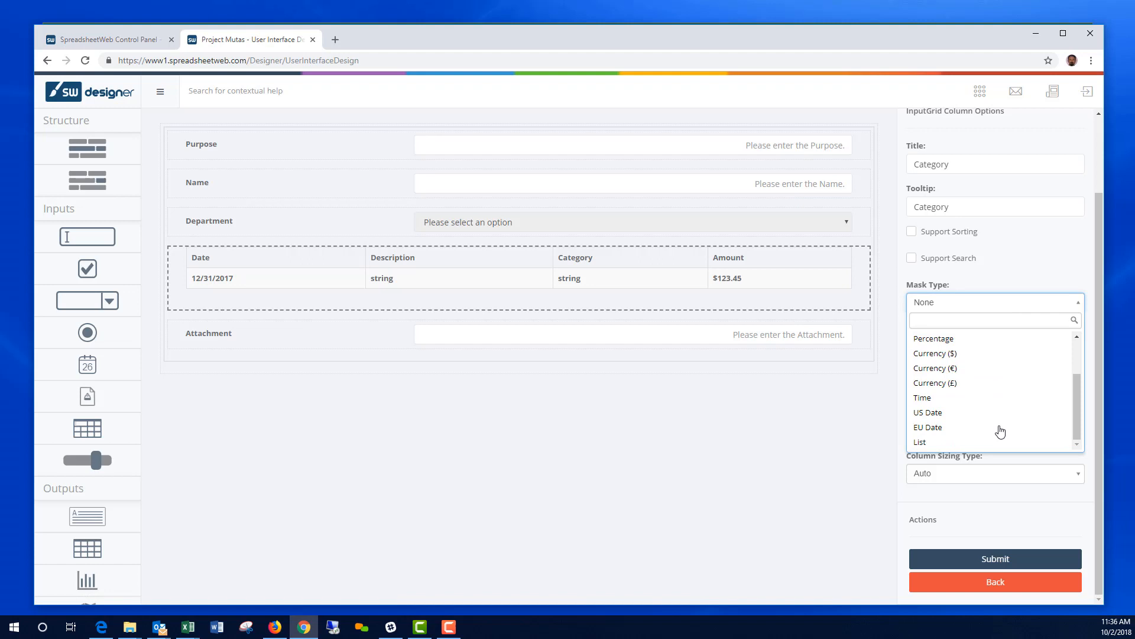
click(970, 442)
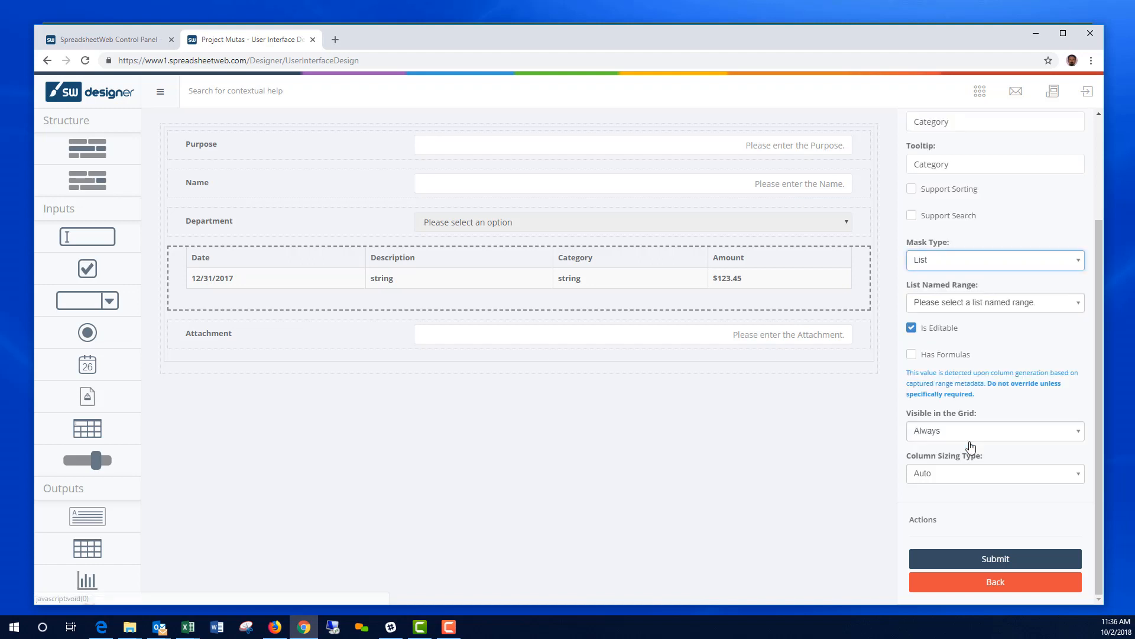
click(995, 304)
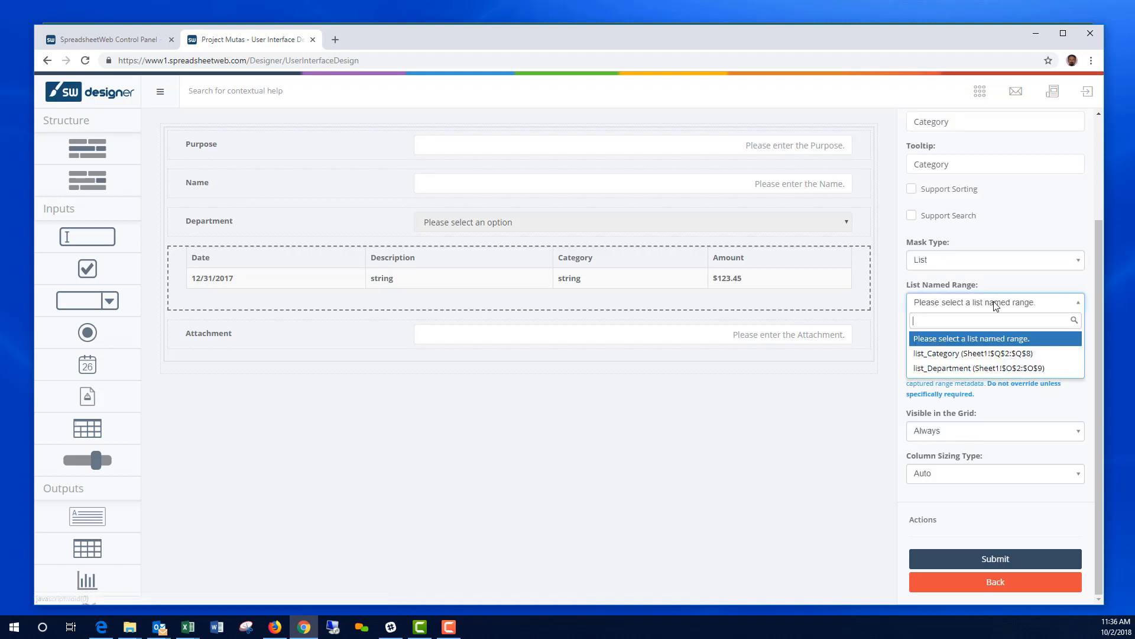
click(960, 360)
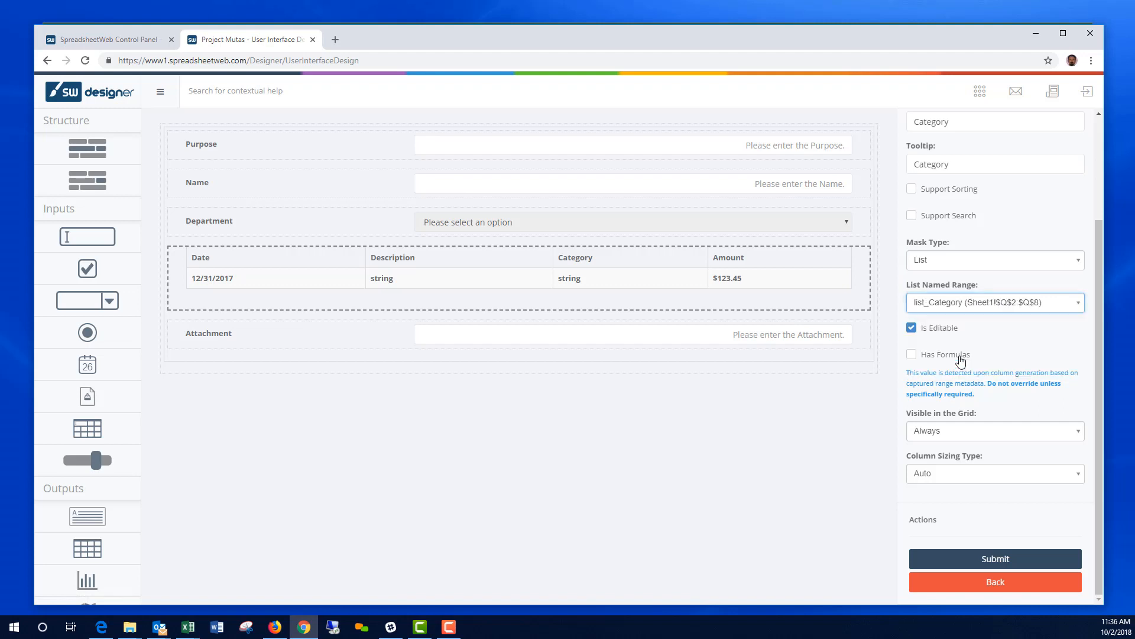
click(1002, 565)
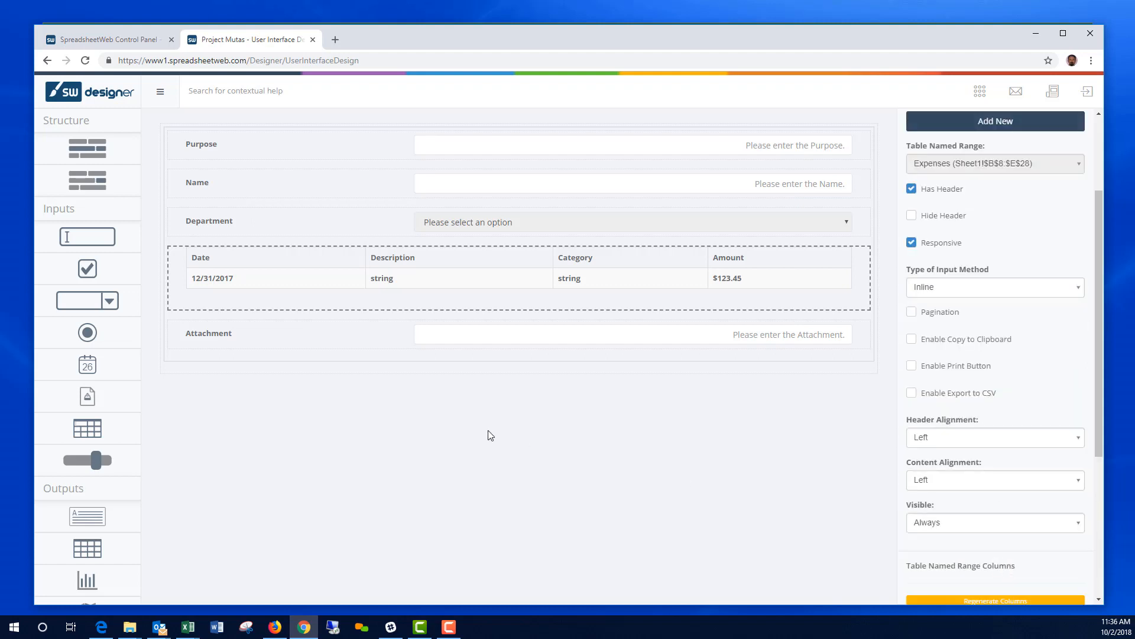
scroll(994, 494, down, 4)
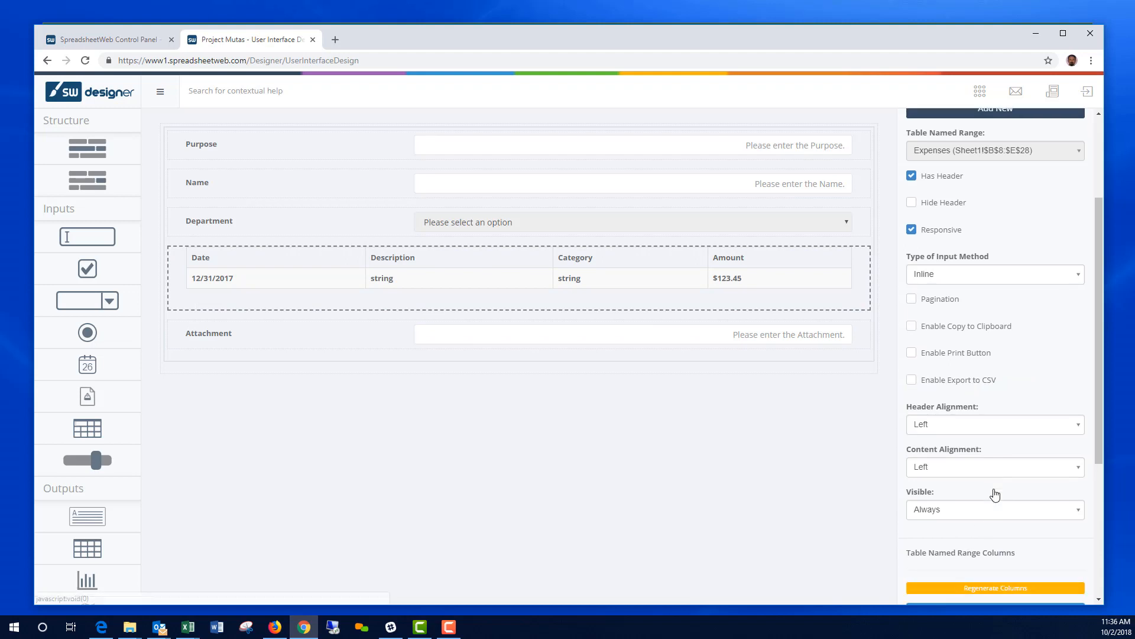
click(999, 565)
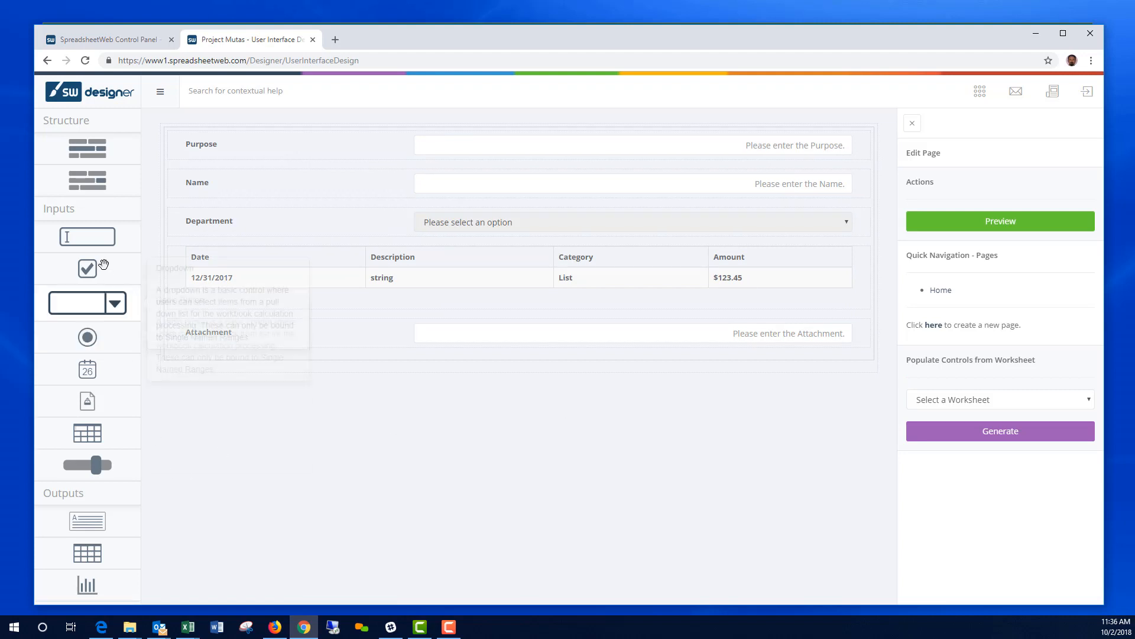
Step: Add a textbox above Attachment bound to the TotalExpense named range (Sheet1 E29)
mouse_move(94, 238)
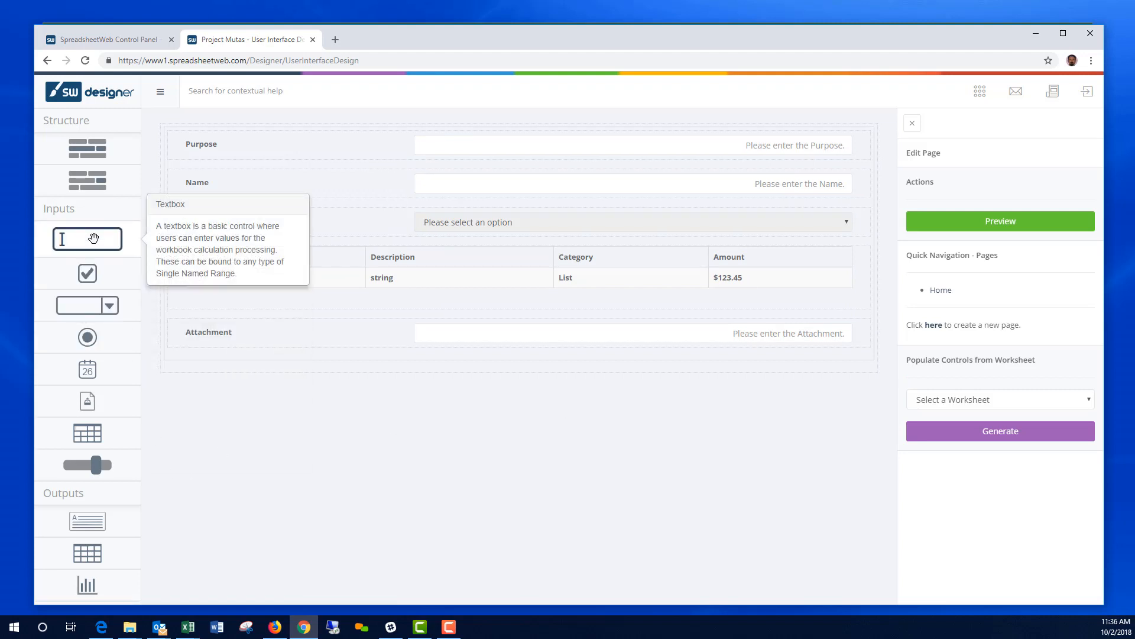
drag(93, 239, 523, 340)
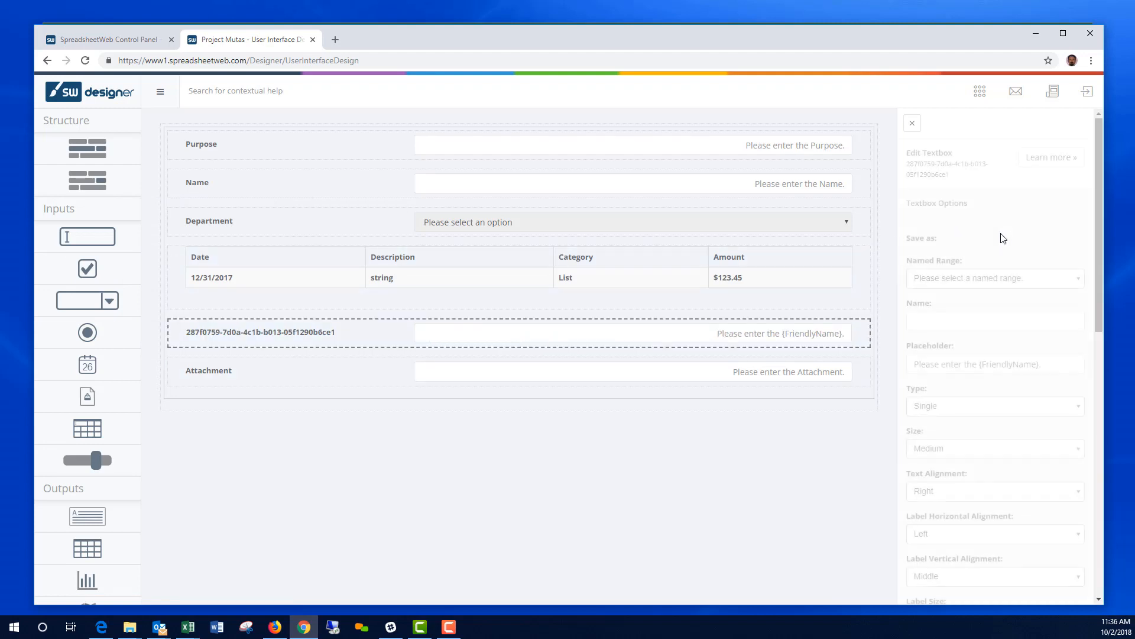
click(986, 277)
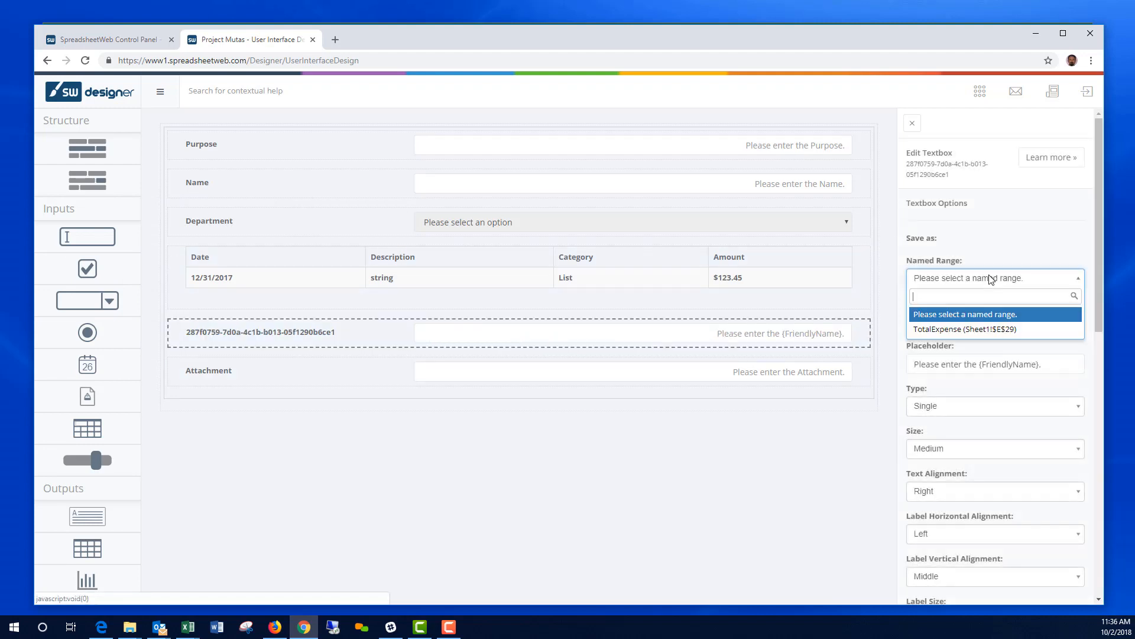
click(966, 331)
scroll(1026, 431, down, 5)
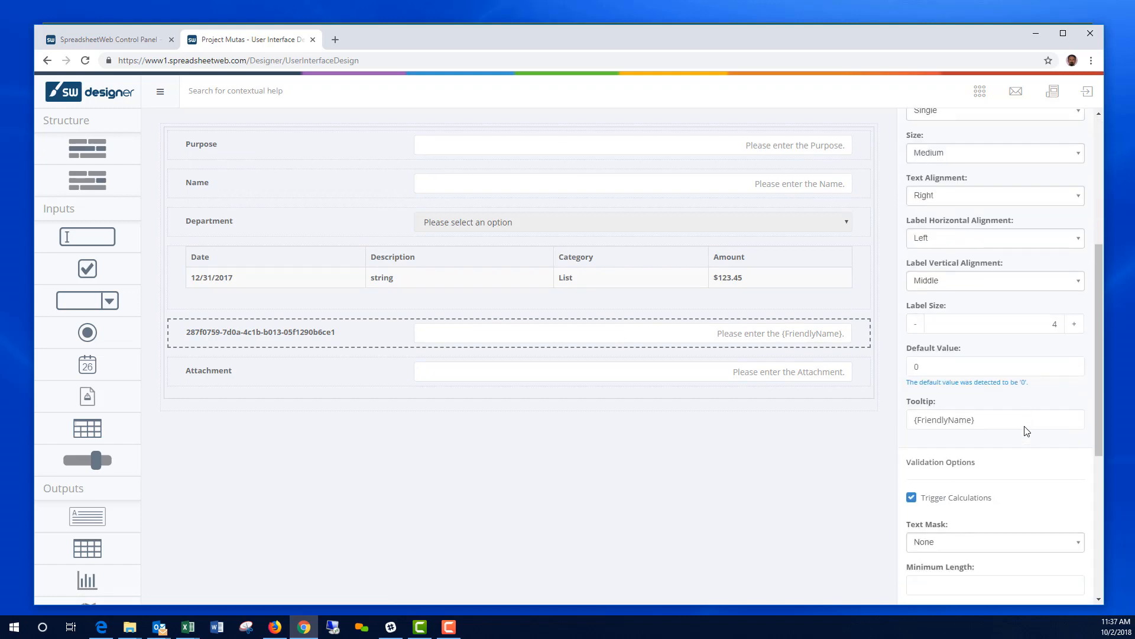
scroll(1026, 431, down, 5)
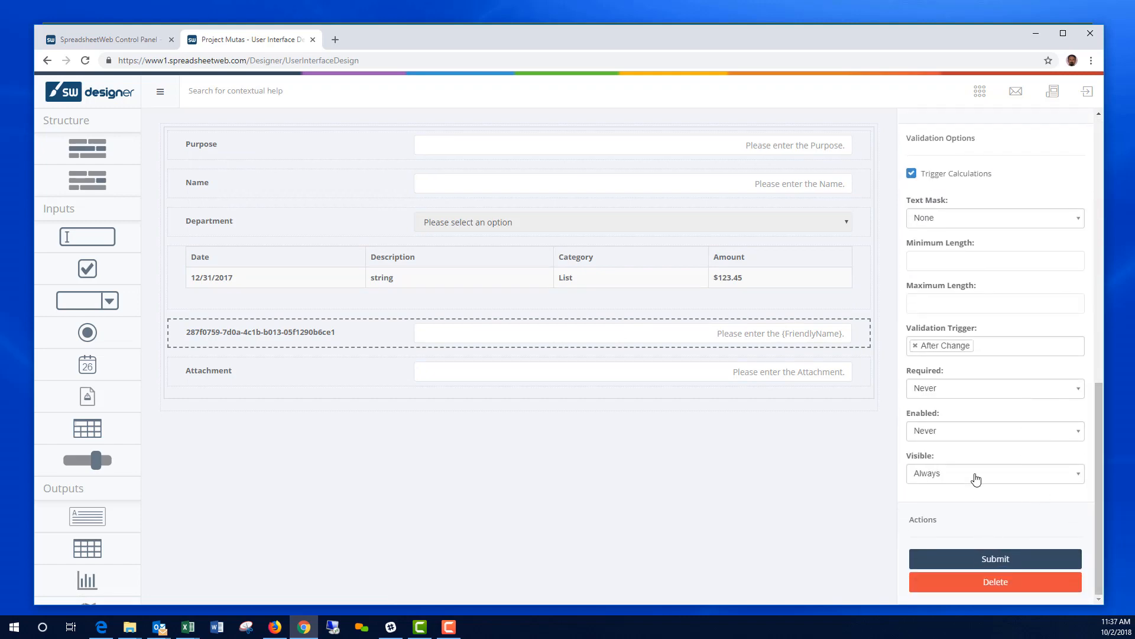
click(1000, 564)
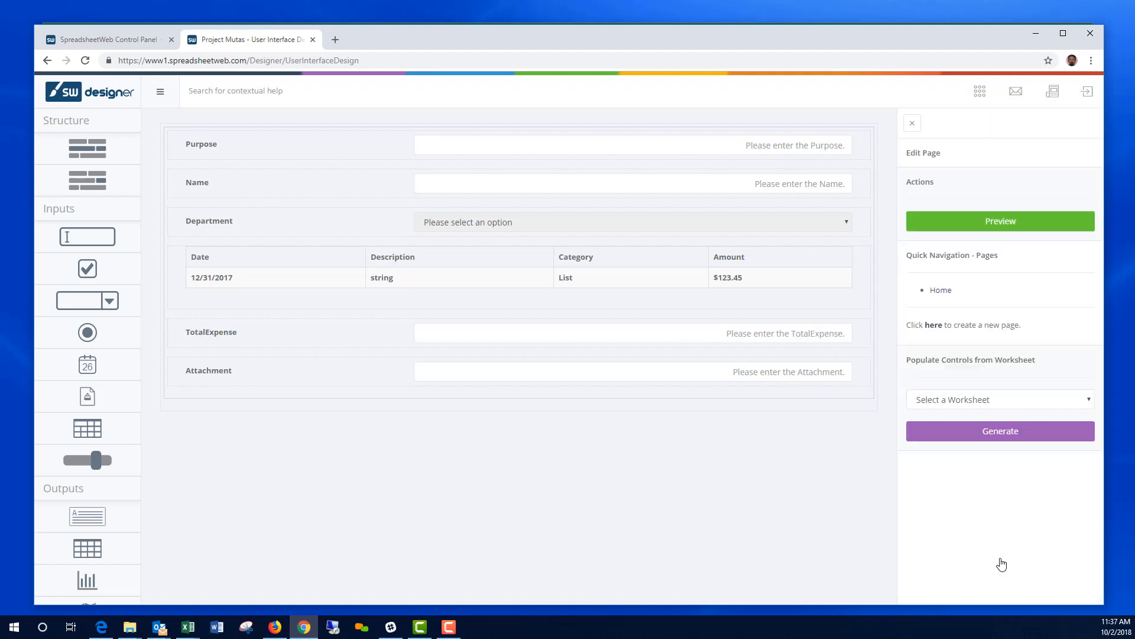
Step: Preview the Expense-Report form, reviewing Purpose, Name, Department and the empty expense grid
click(1002, 225)
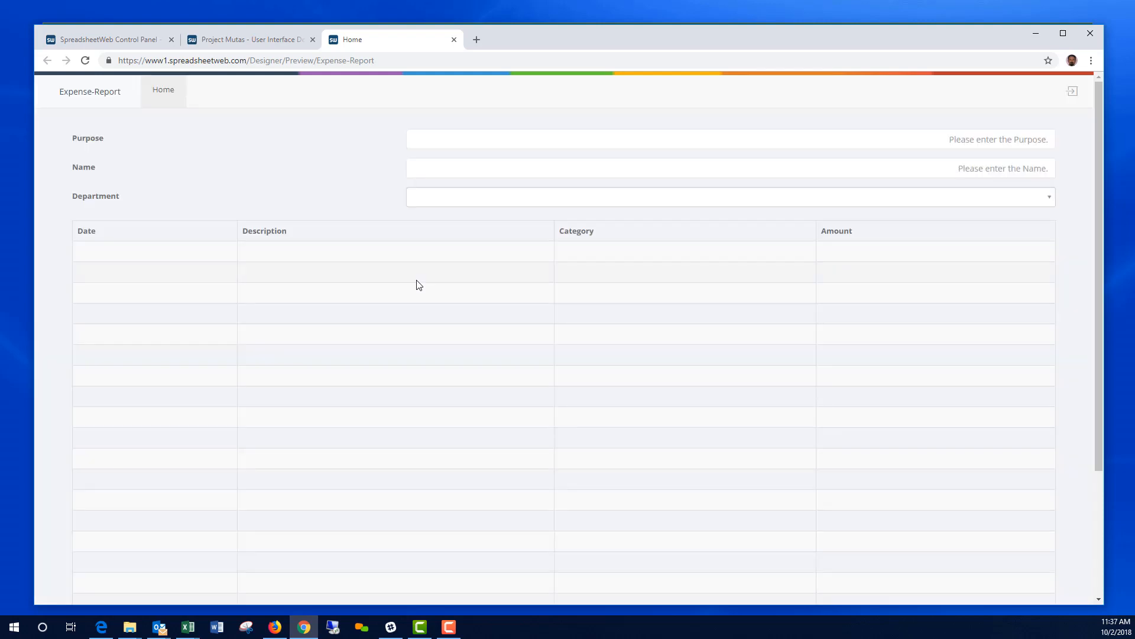
scroll(780, 320, down, 5)
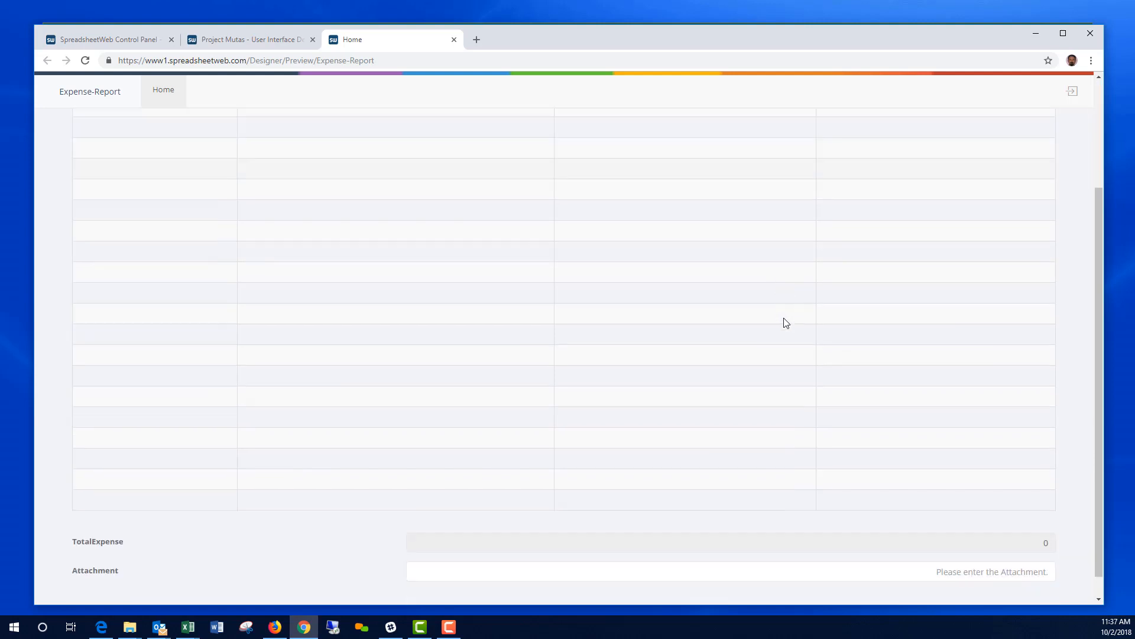
scroll(778, 318, up, 5)
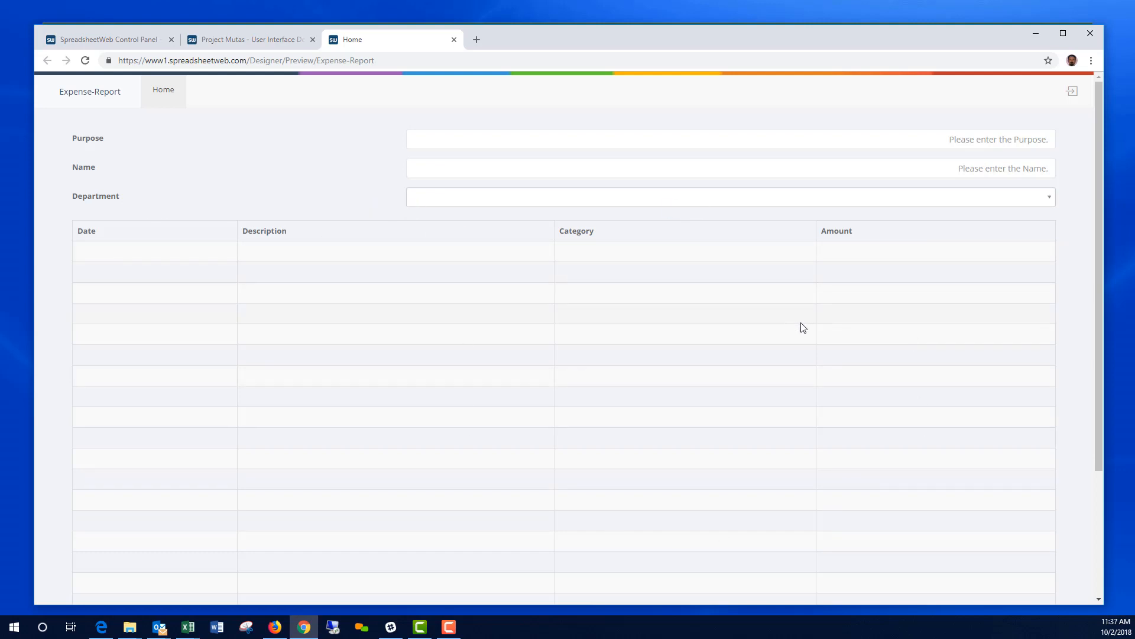
scroll(329, 281, down, 3)
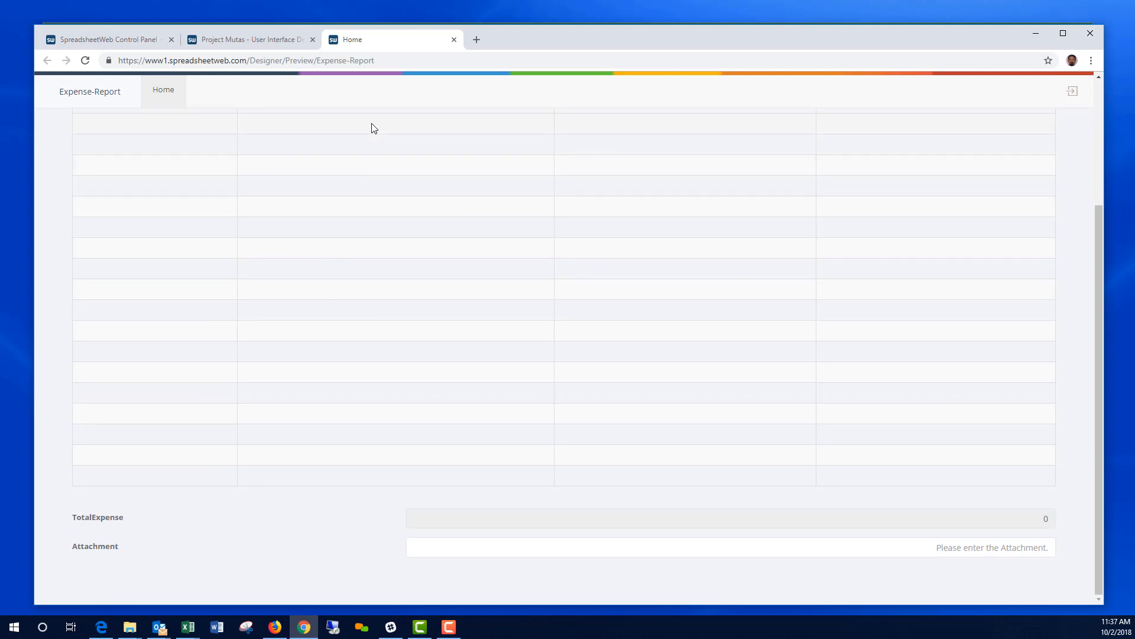
scroll(376, 477, up, 3)
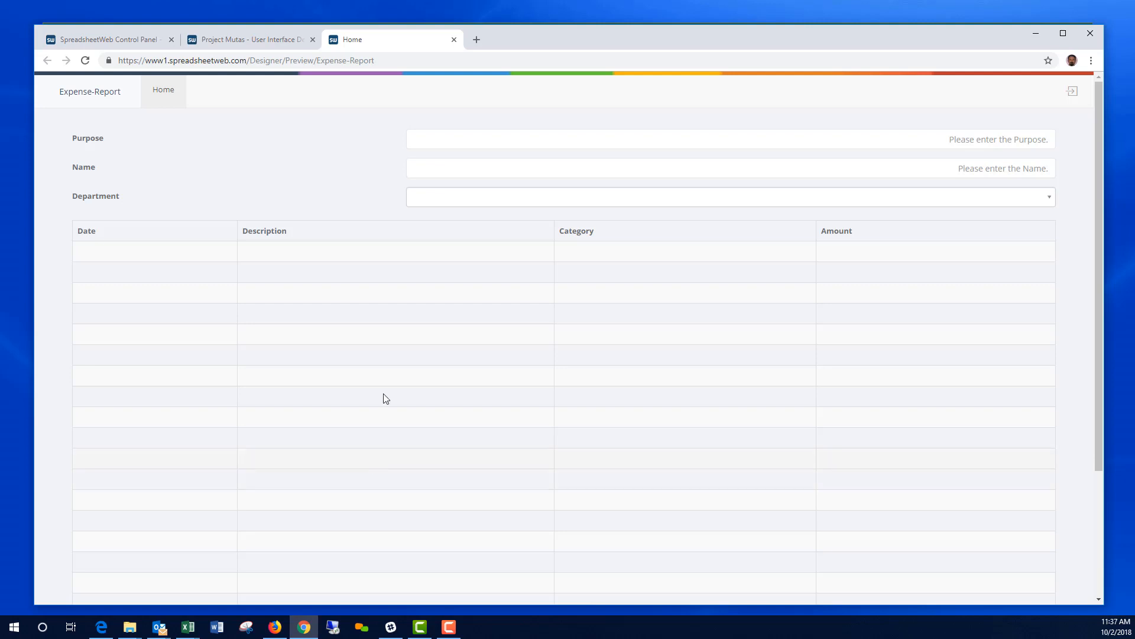
click(454, 40)
Step: Set the expense grid's input method to Form Based Start Empty Grid and preview again
click(442, 259)
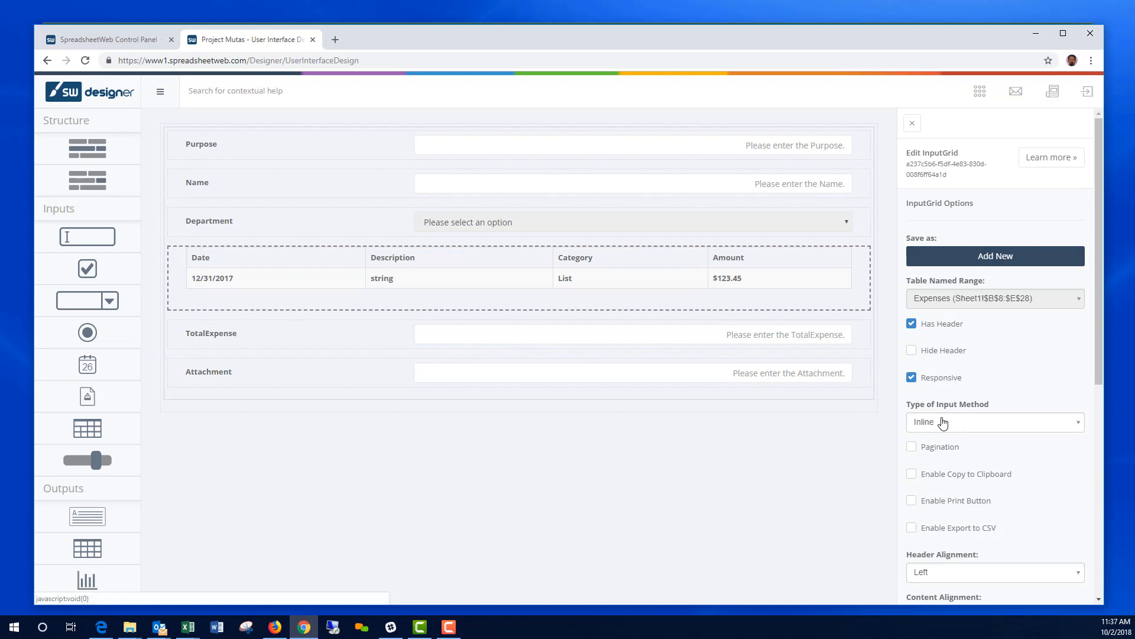
click(970, 422)
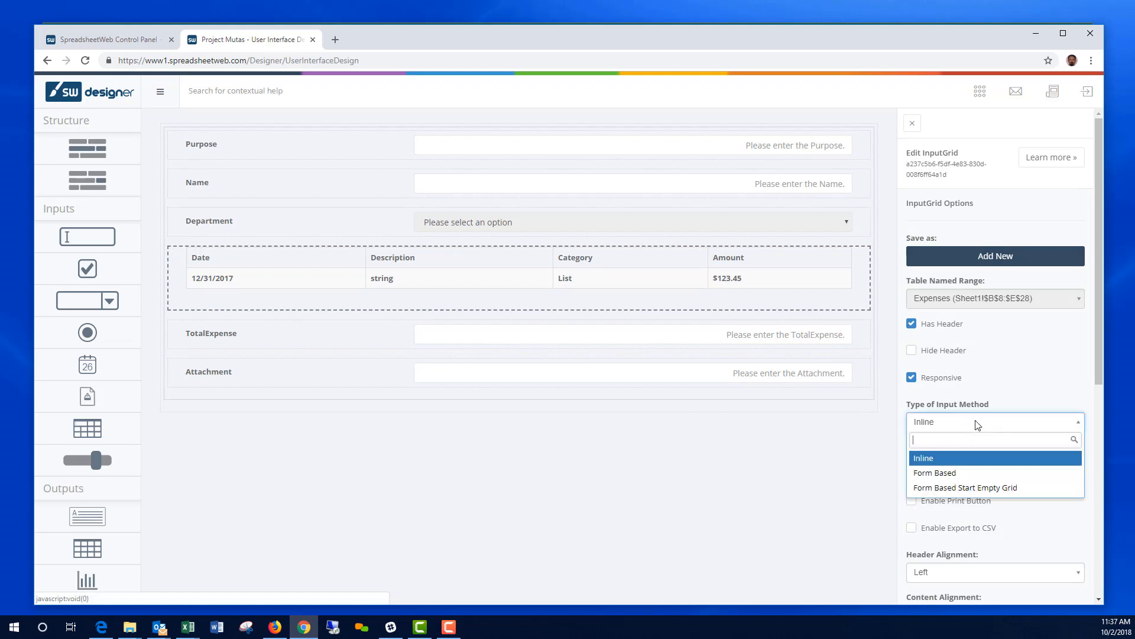
click(998, 488)
scroll(1051, 496, down, 5)
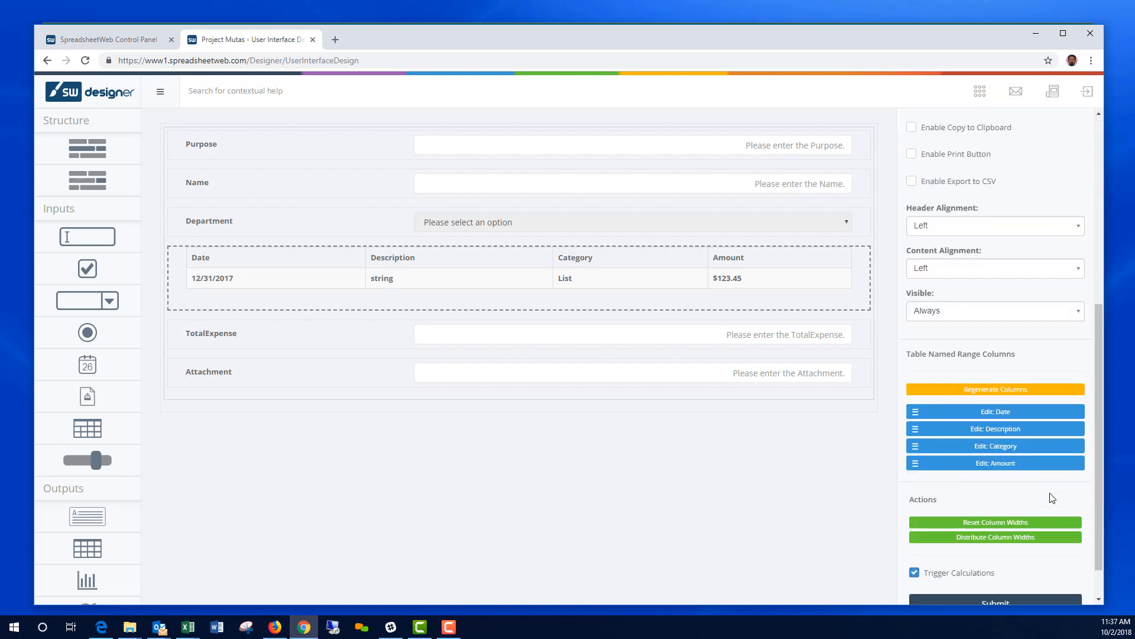
scroll(1052, 498, down, 2)
click(1004, 562)
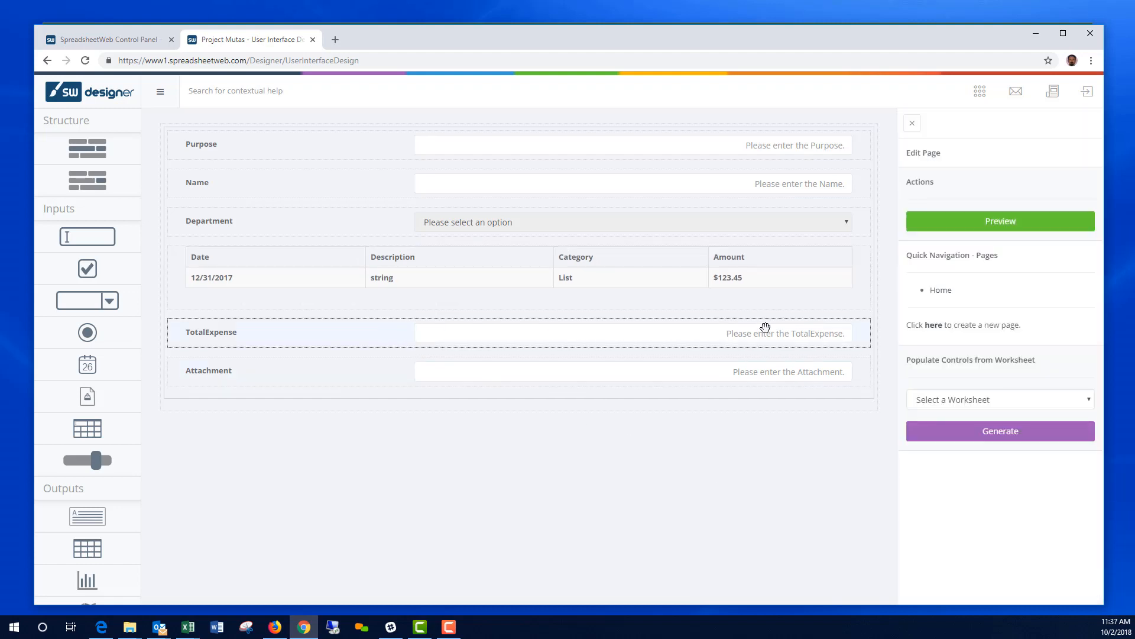
click(1004, 228)
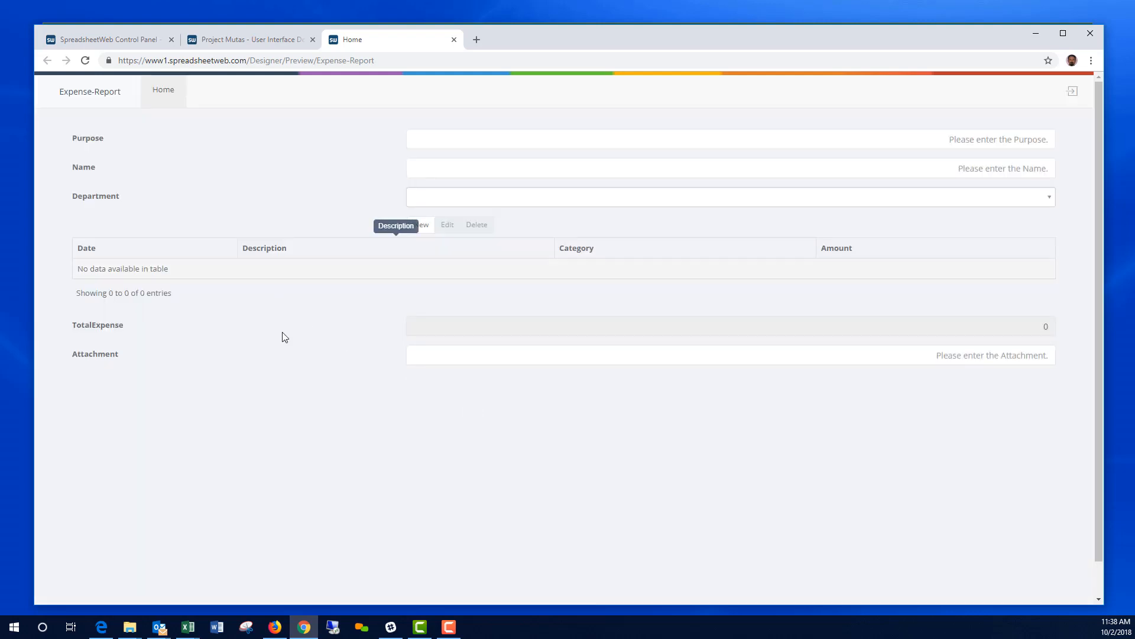
Step: Try the Amount and Date fields in a New expense record, then cancel without saving
click(422, 225)
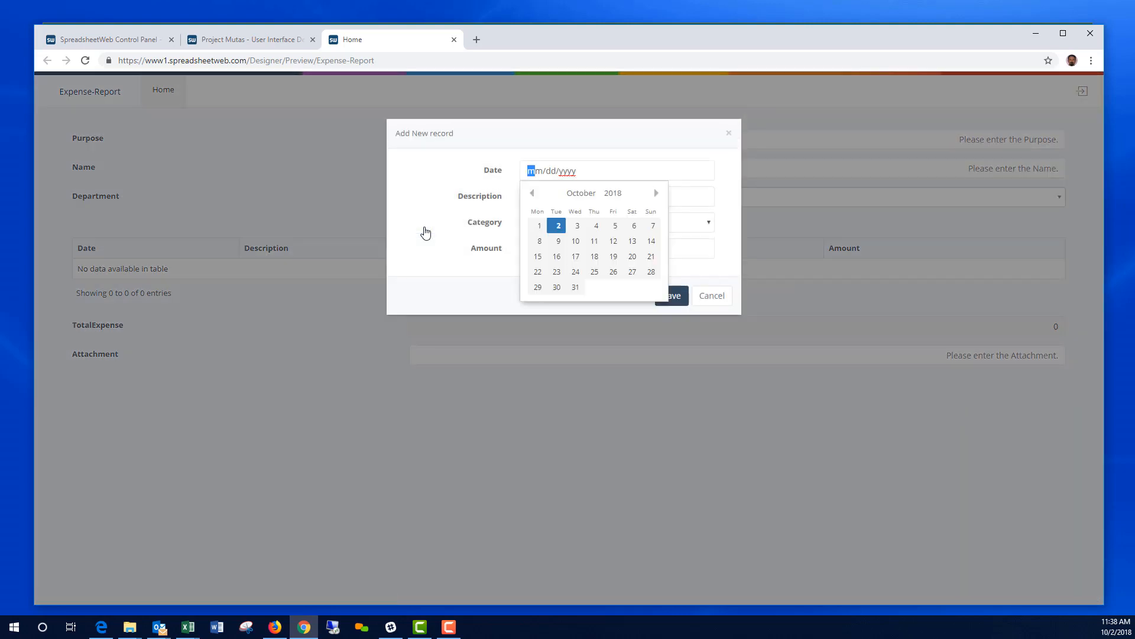
click(432, 242)
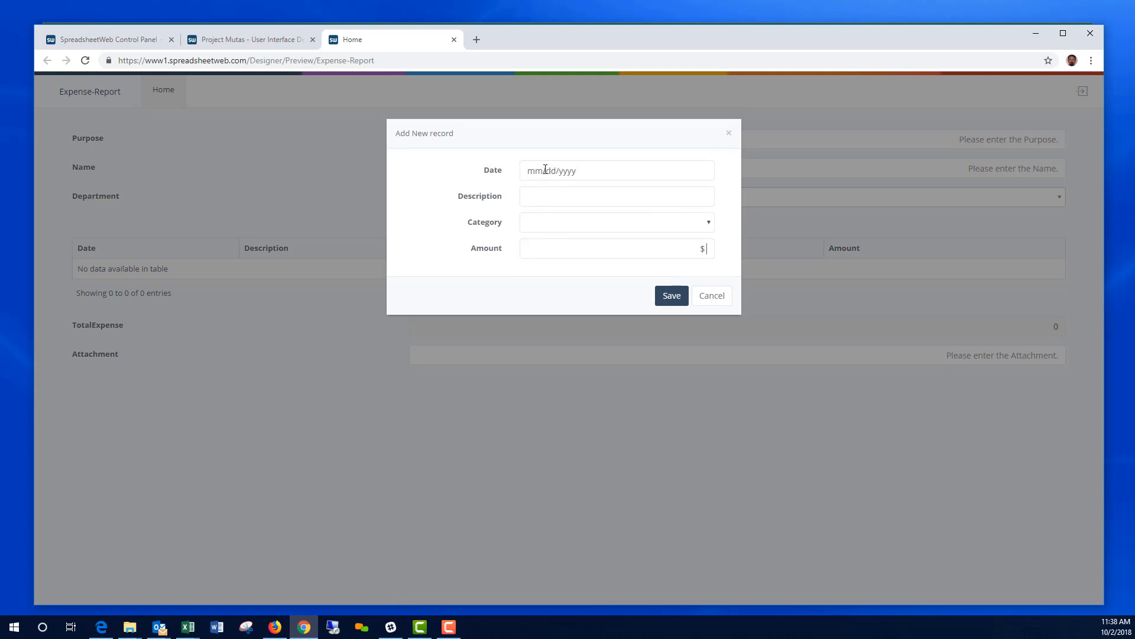
click(585, 174)
click(712, 295)
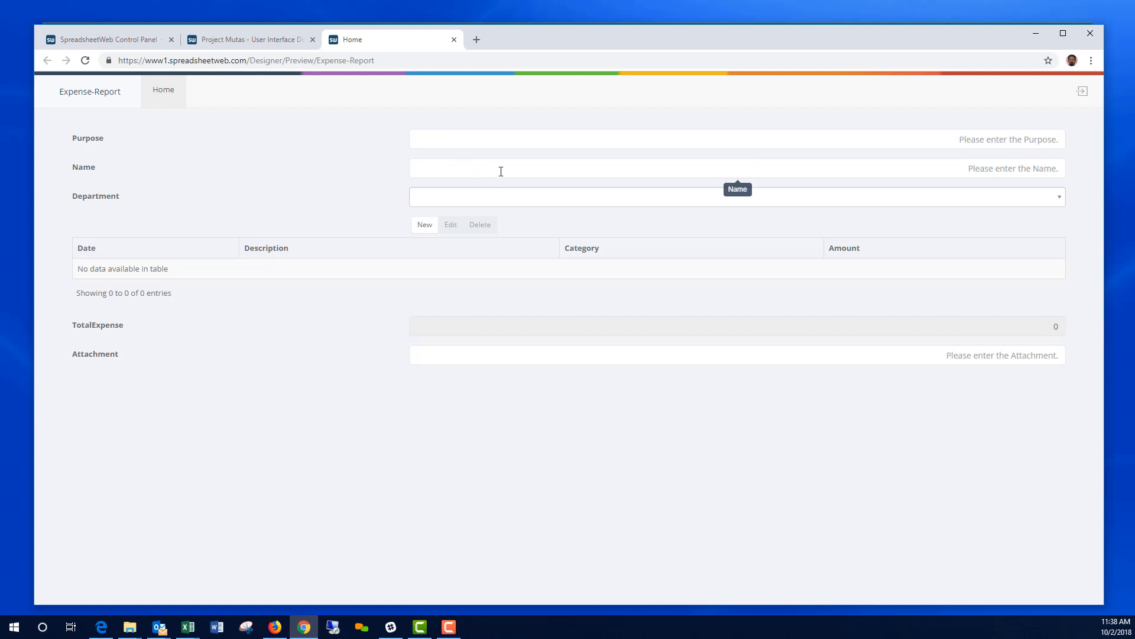
Step: Back in the designer, delete the Attachment textbox so the form ends at TotalExpense
click(455, 40)
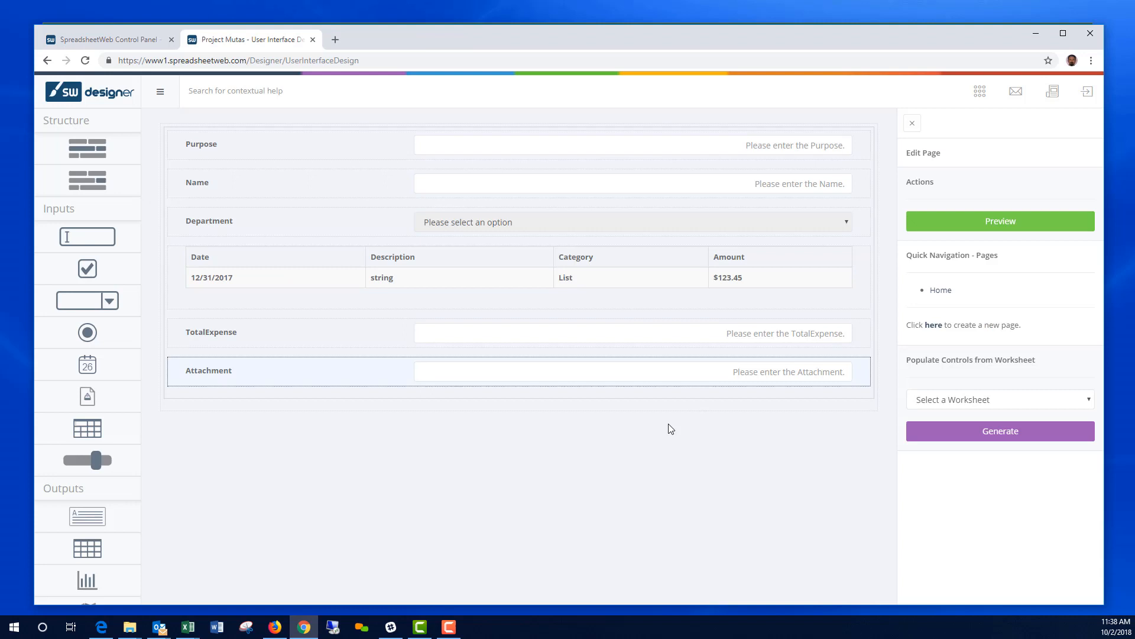
click(347, 370)
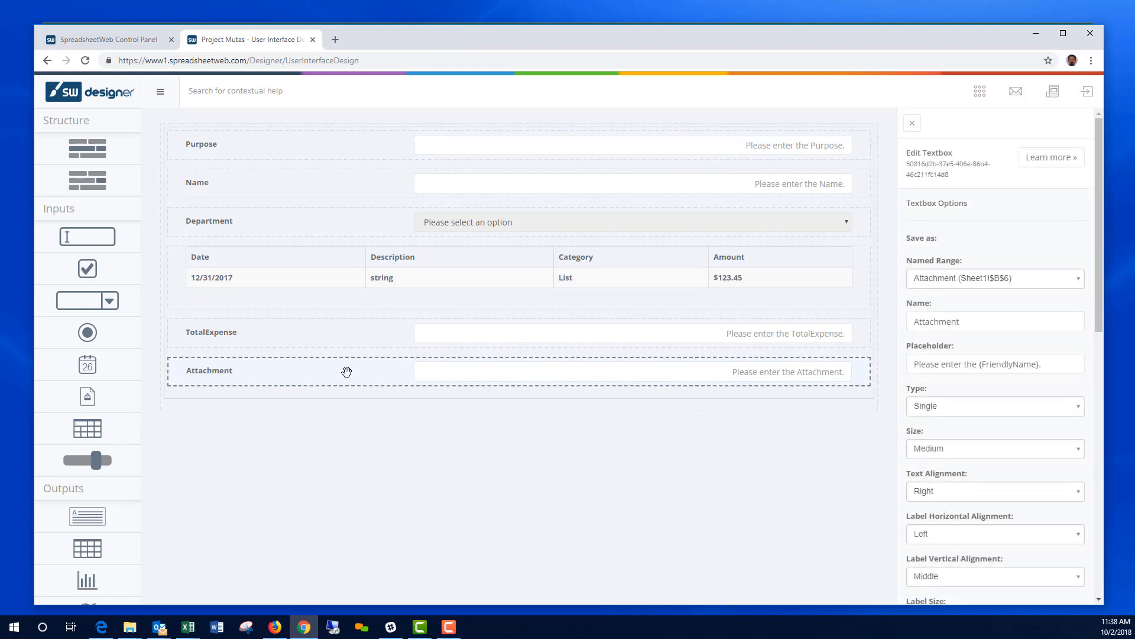
drag(347, 371, 281, 377)
scroll(961, 553, down, 10)
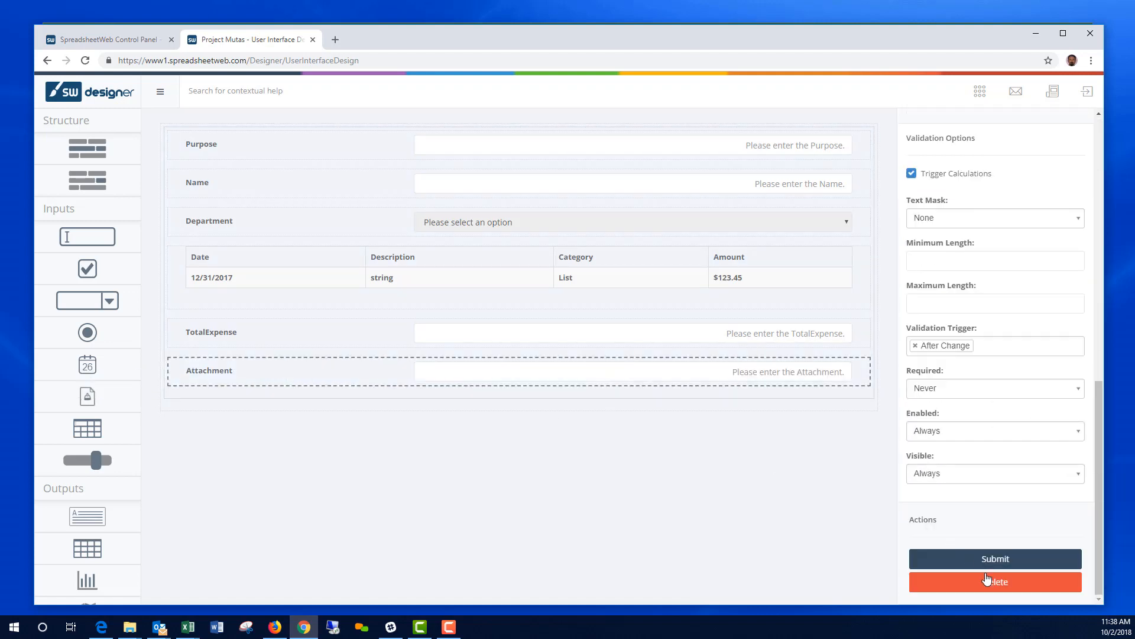
click(986, 580)
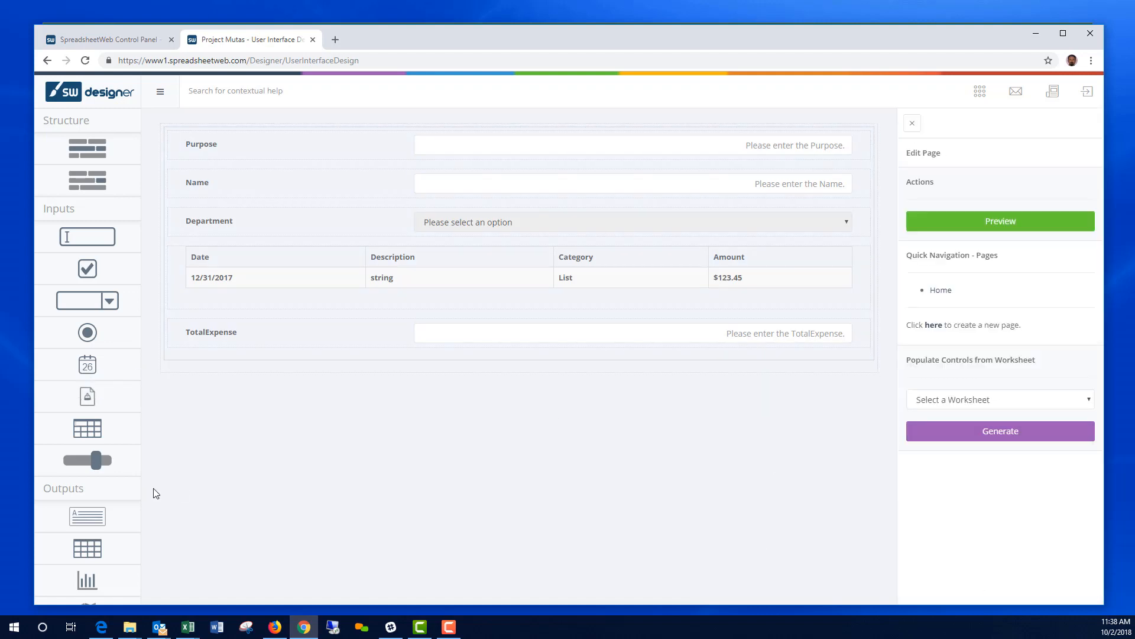
scroll(118, 520, down, 3)
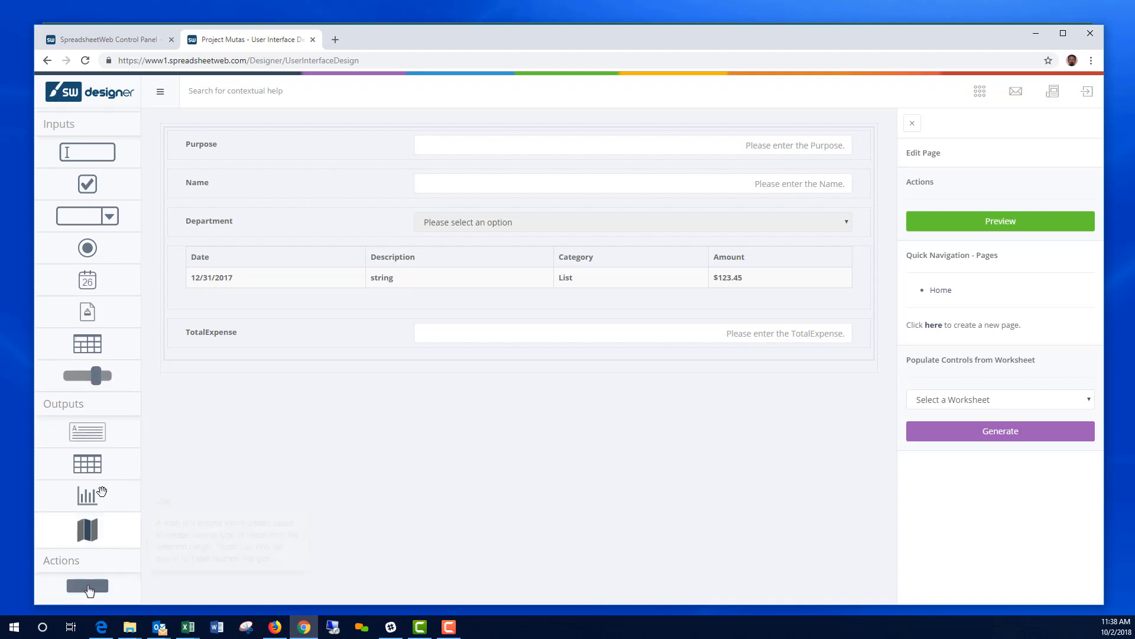
Step: Add a File Upload below TotalExpense bound to the Attachment range (Sheet1!$B$6)
scroll(103, 397, up, 3)
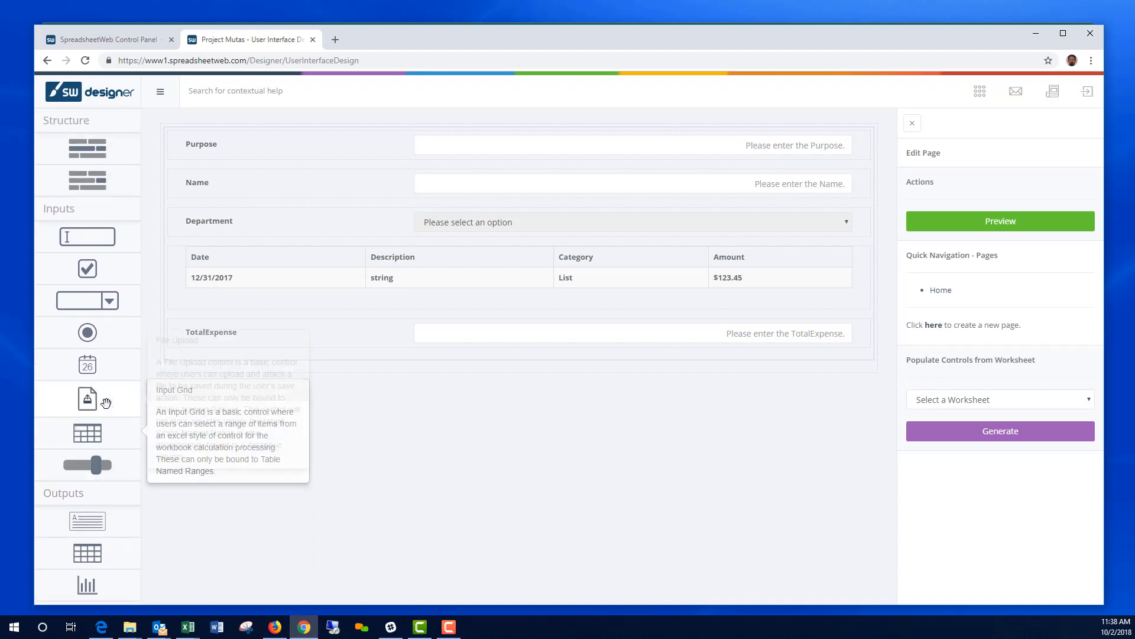
drag(102, 402, 430, 356)
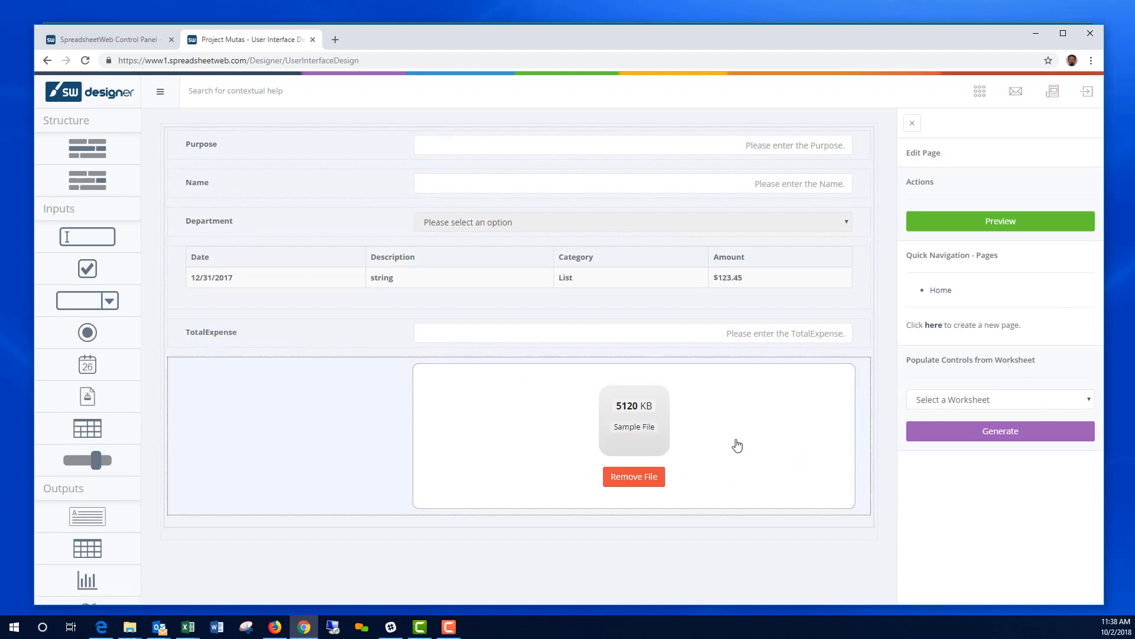
click(265, 389)
click(1001, 279)
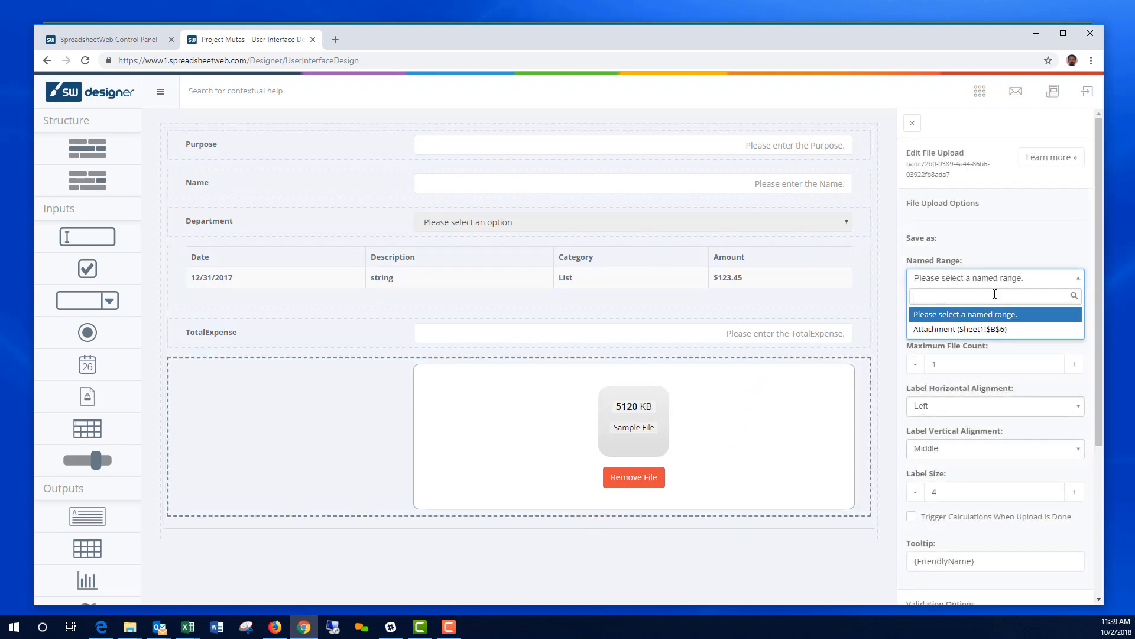
click(981, 335)
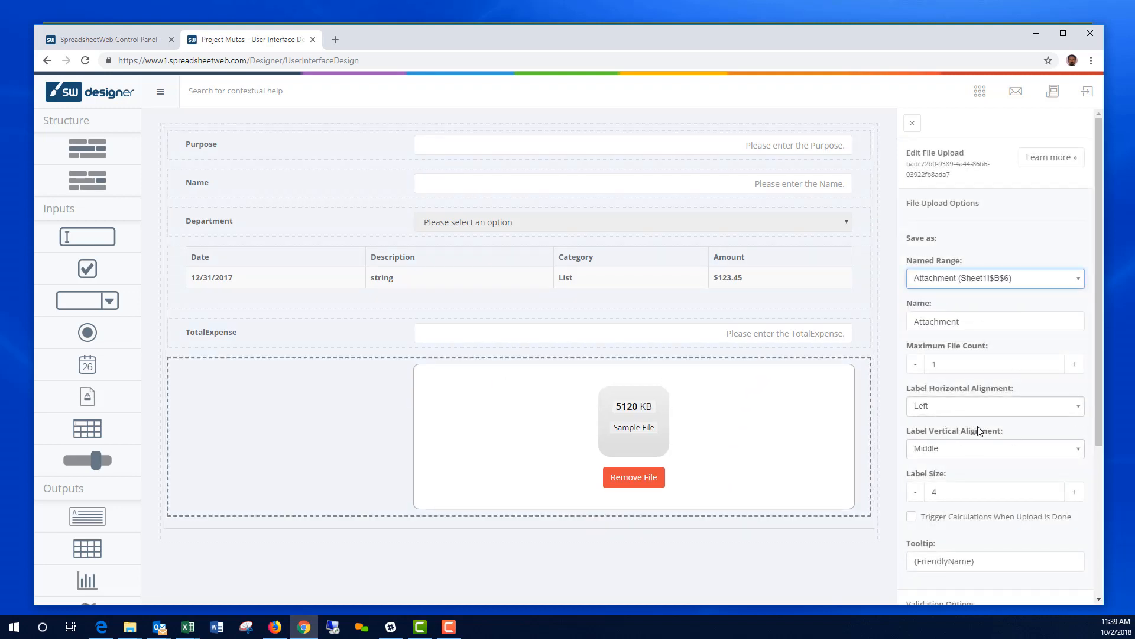
scroll(984, 434, down, 2)
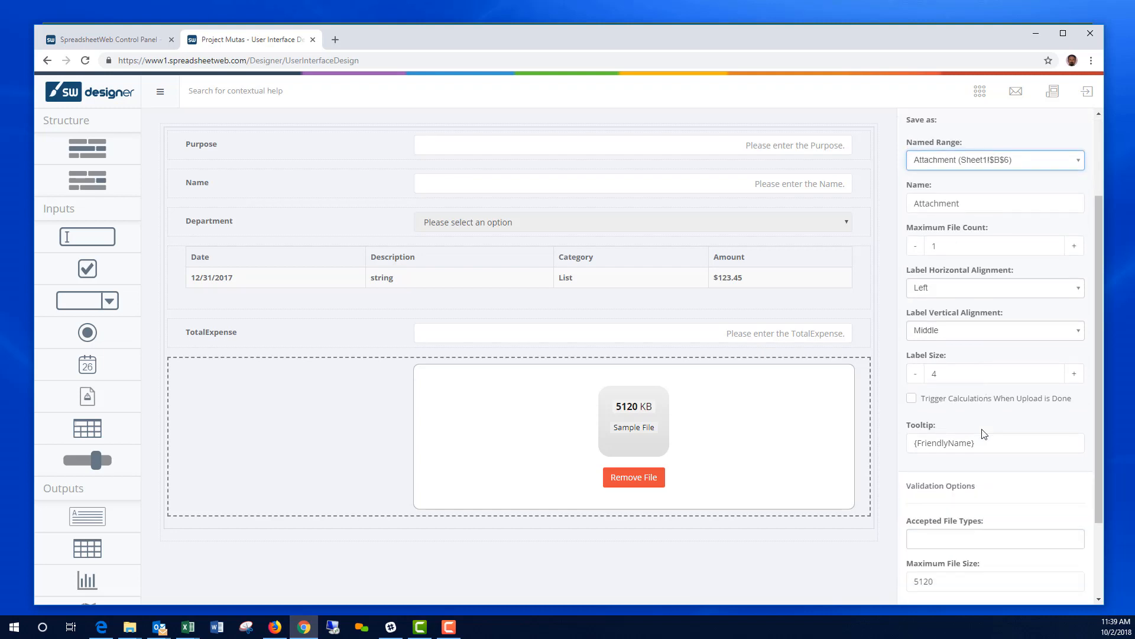
scroll(1007, 535, down, 2)
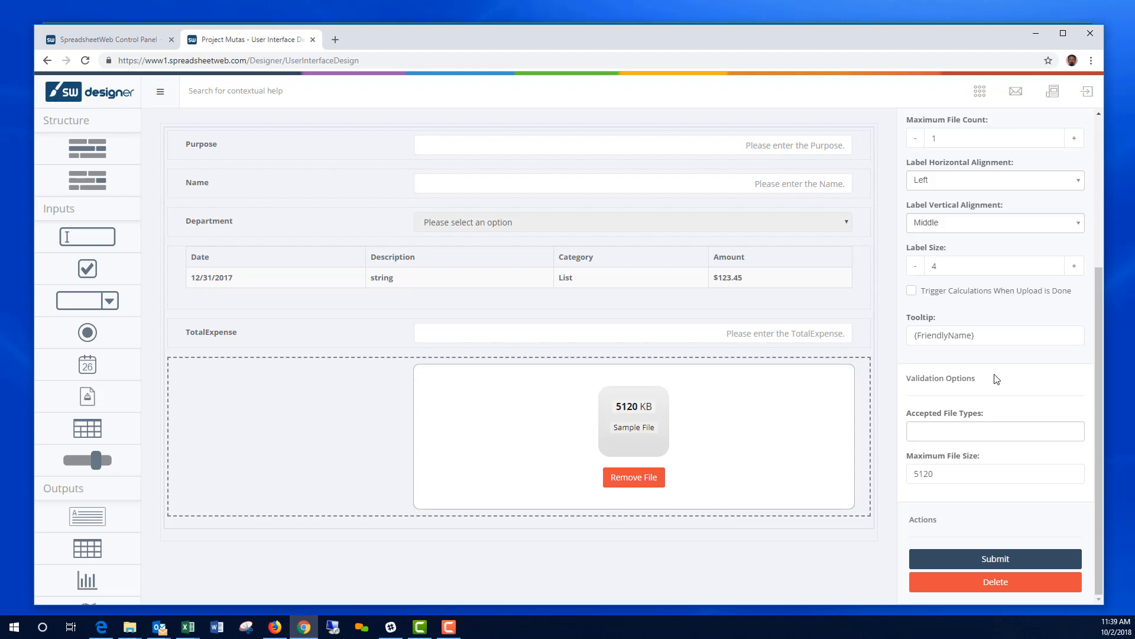
scroll(997, 378, up, 2)
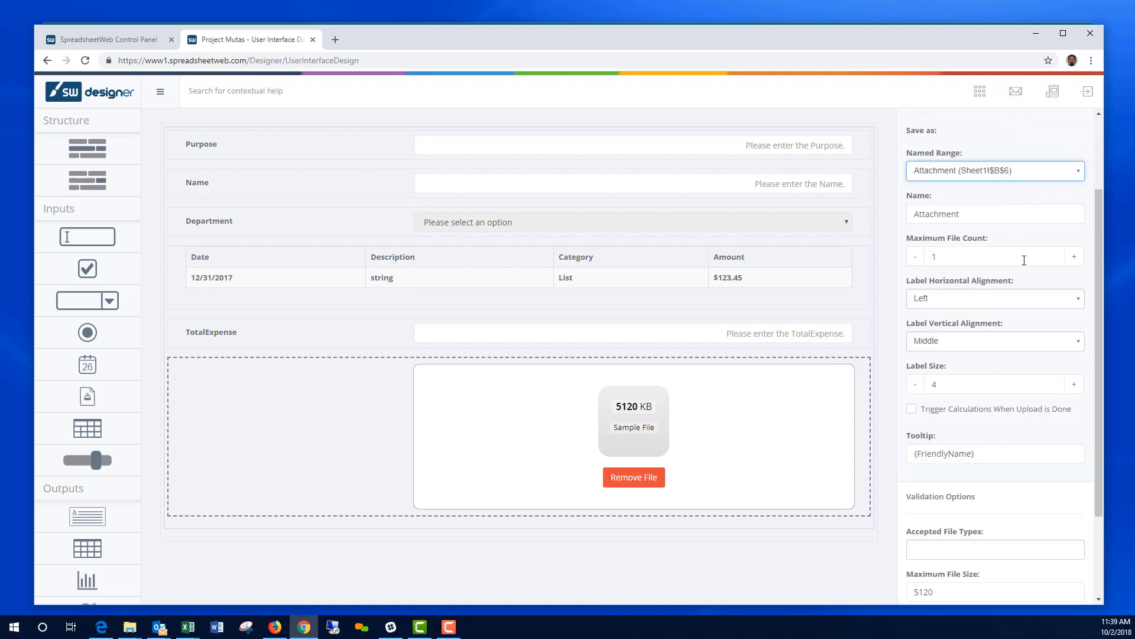
Step: Raise the upload's Maximum File Count to 10 and submit the settings
click(1075, 257)
click(1074, 257)
click(1075, 257)
click(1075, 257)
click(1075, 256)
click(1075, 257)
click(1075, 257)
click(1074, 256)
click(1074, 257)
scroll(1038, 441, down, 2)
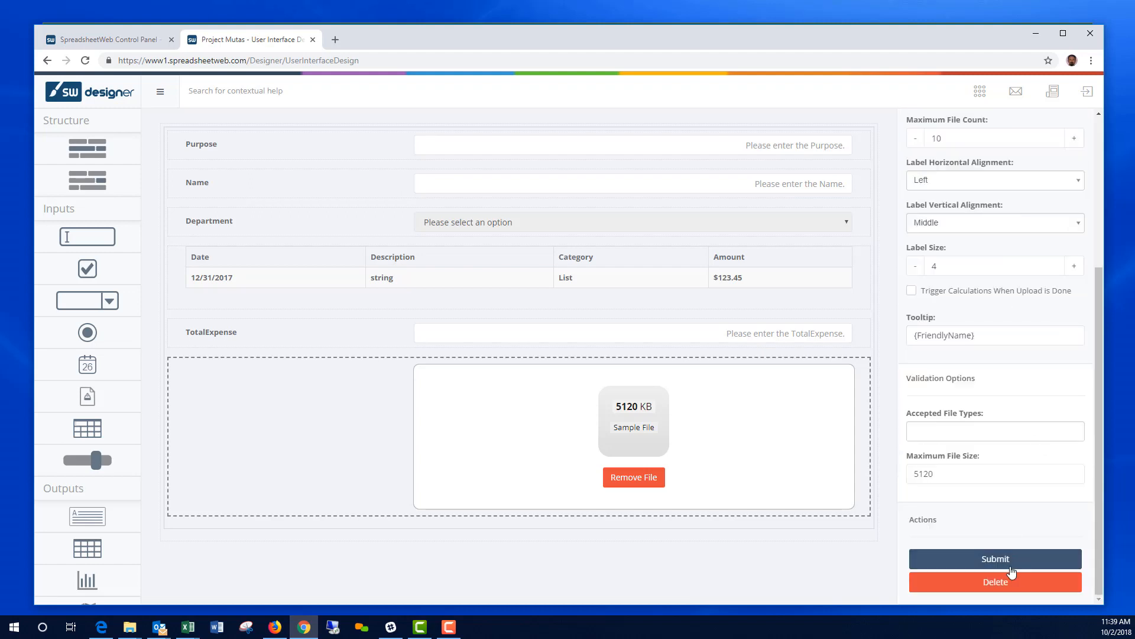
click(1000, 559)
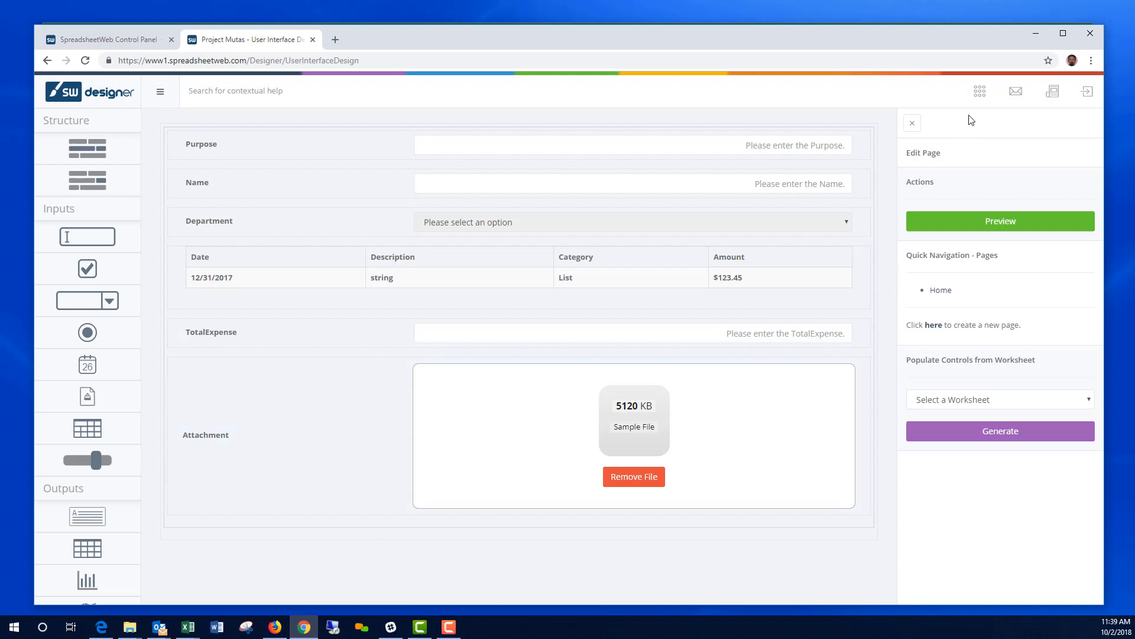
Step: Create a primary database table named Main in the Database Designer and open it
click(980, 92)
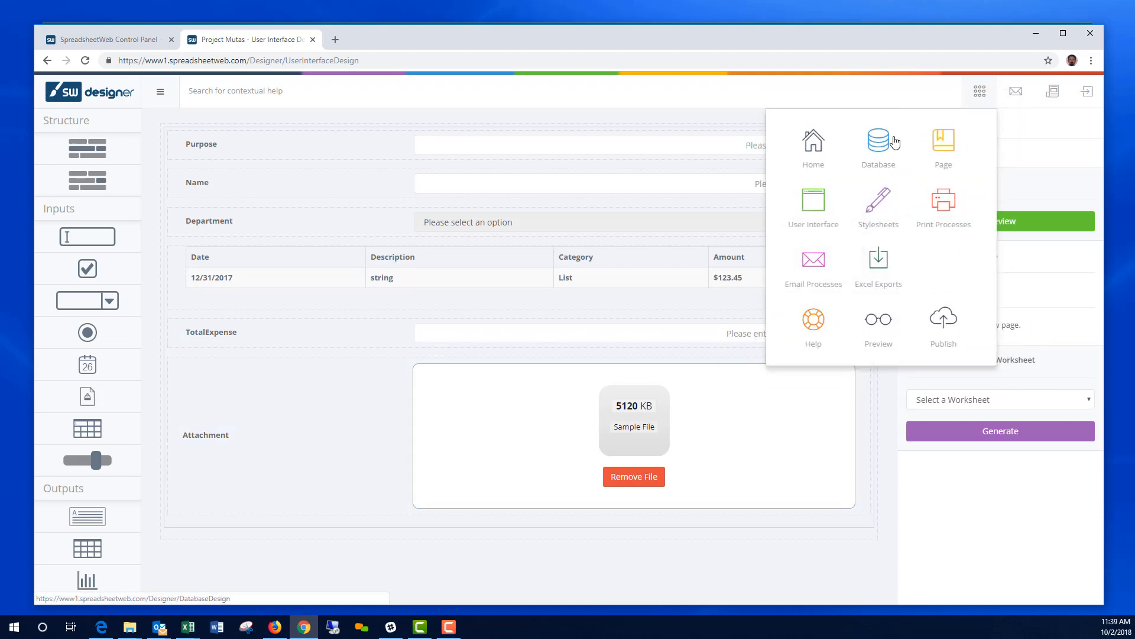
click(885, 146)
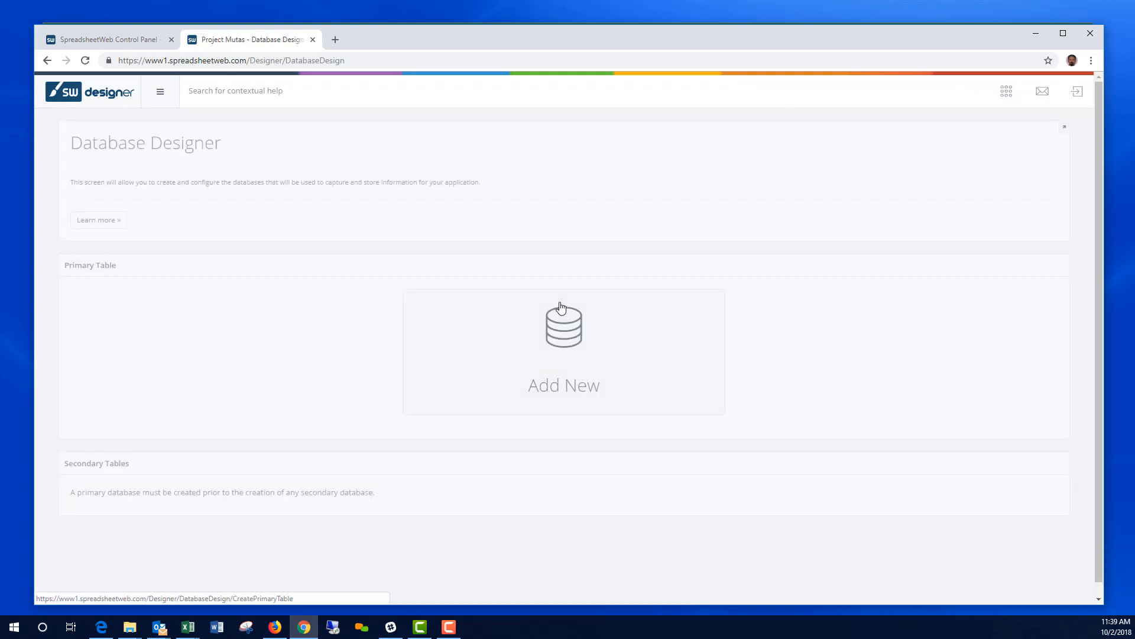
click(570, 334)
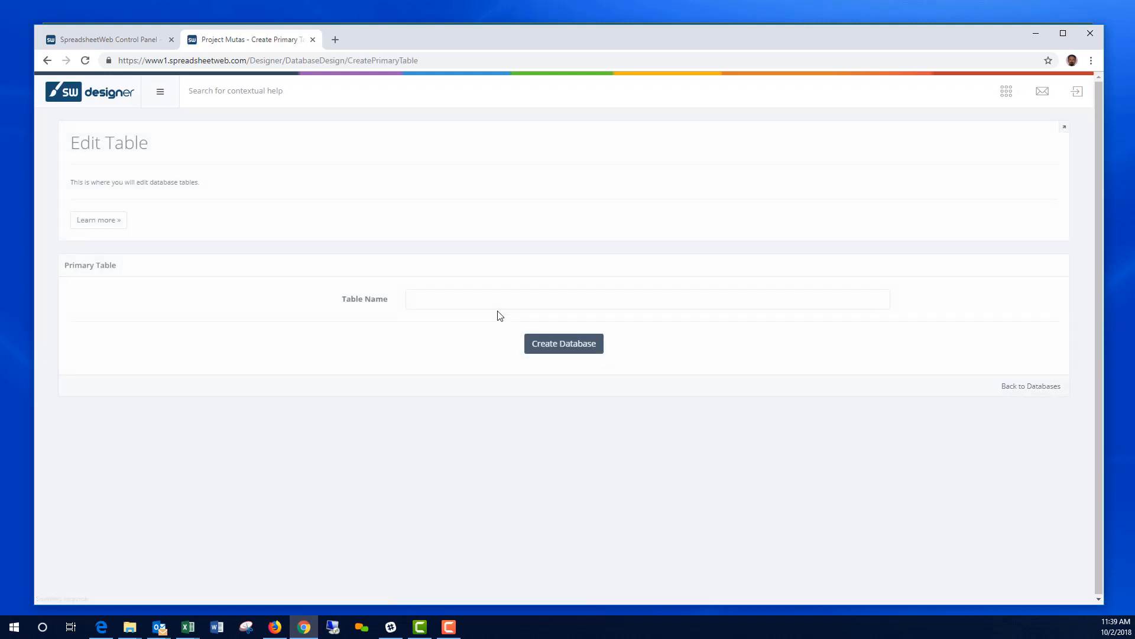
click(489, 300)
text(Main)
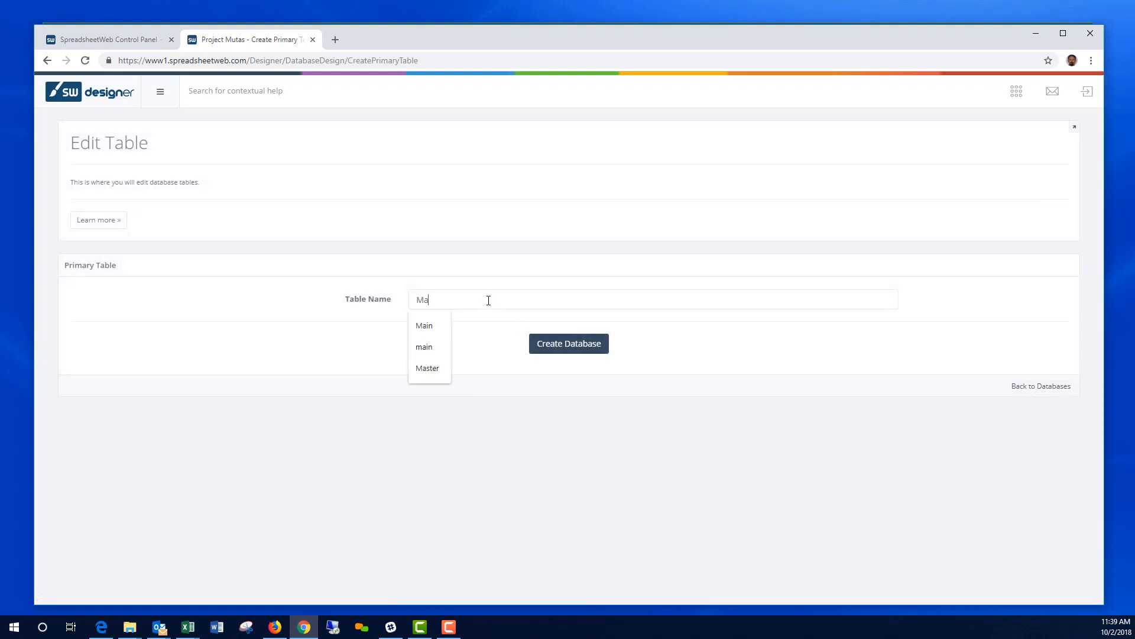
click(565, 347)
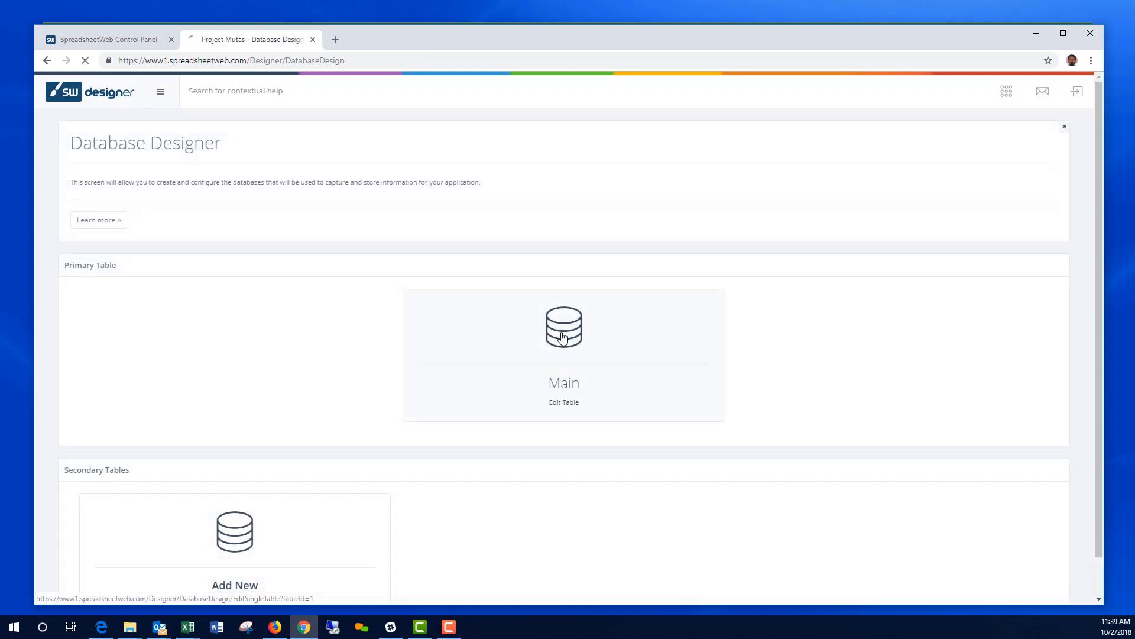
click(563, 339)
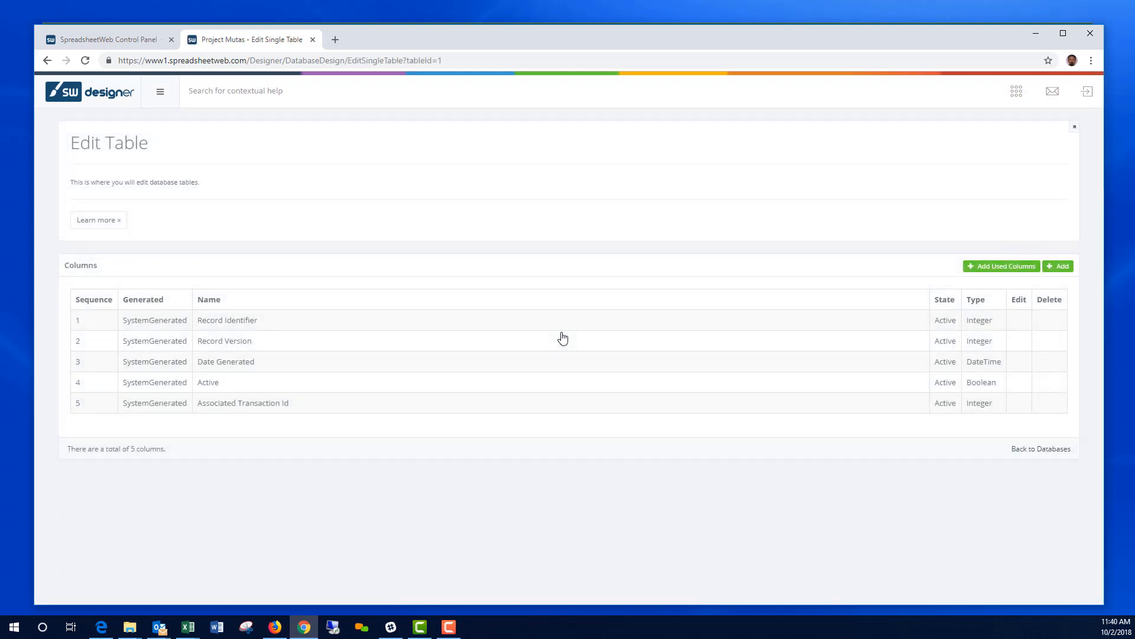
Step: Add Main's columns from existing ranges, accepting Department, Name and Purpose as defined
click(1012, 272)
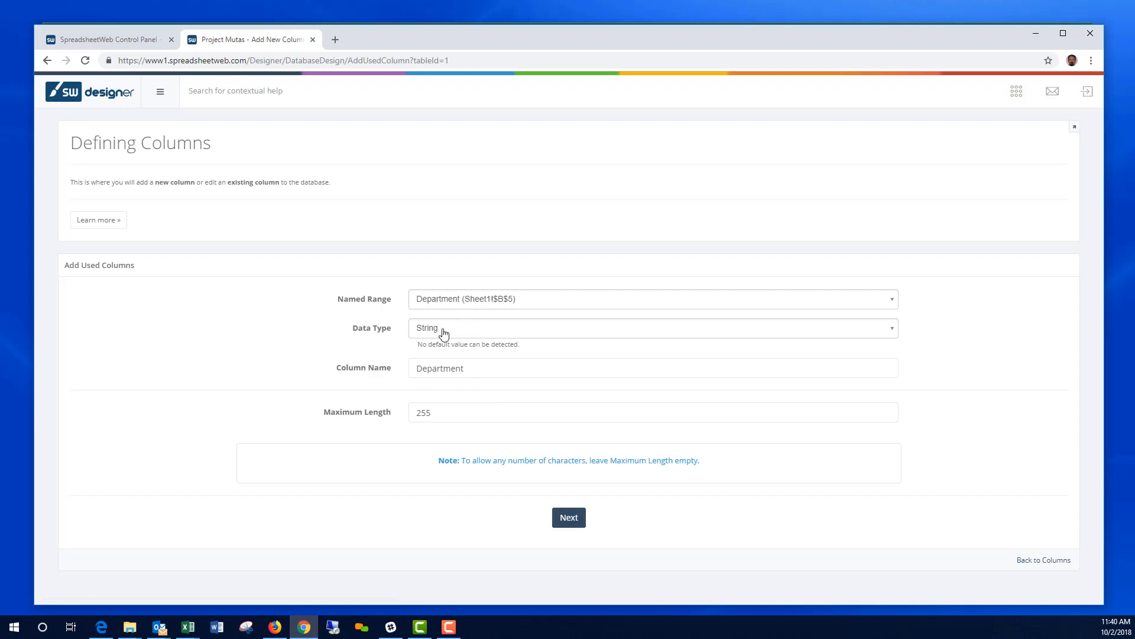
click(557, 518)
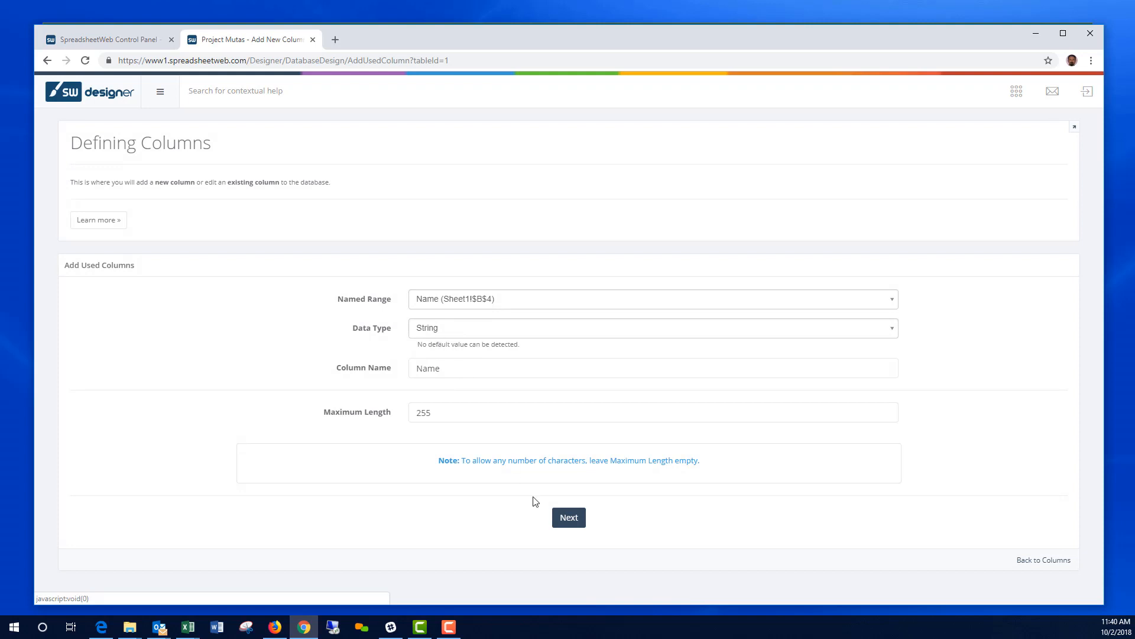
click(567, 522)
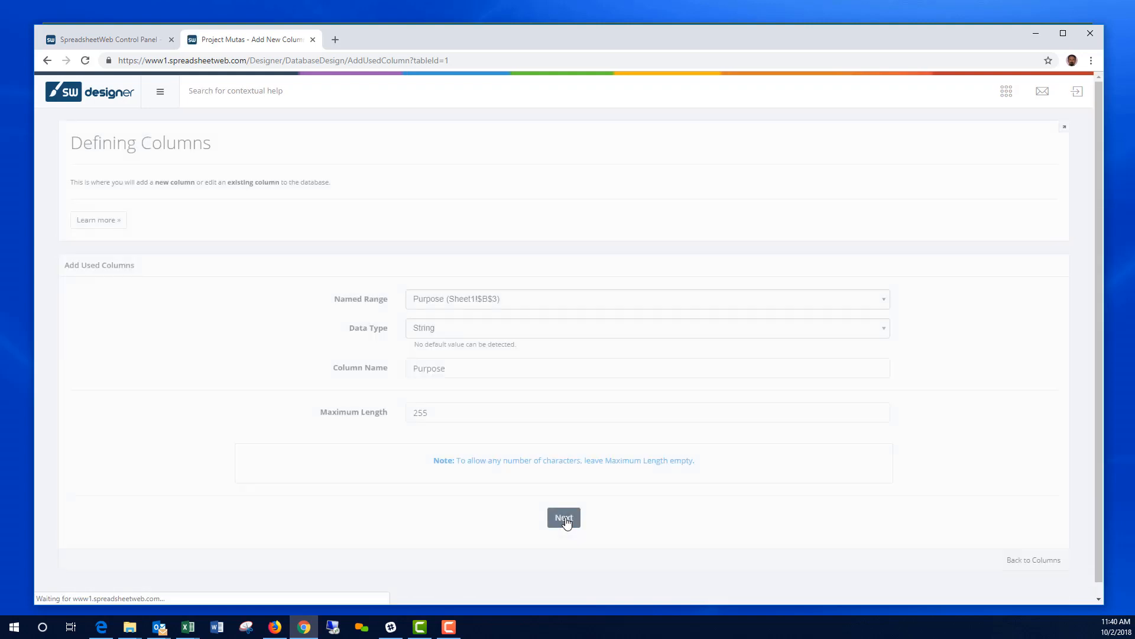
click(569, 517)
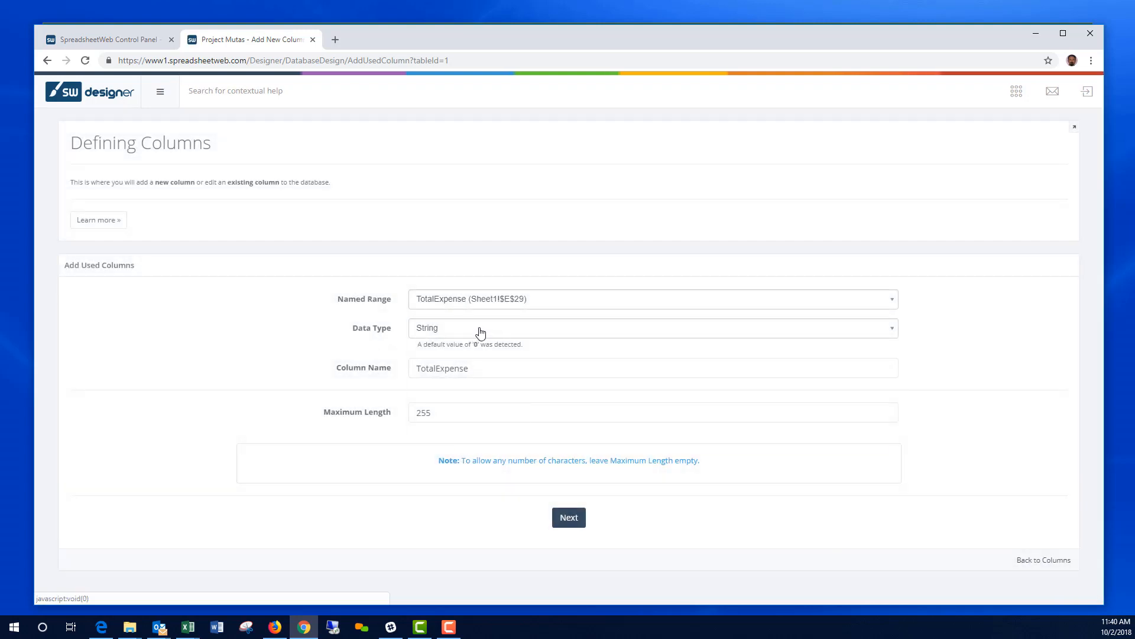
Step: Make TotalExpense a Decimal column and finish with the Attachment file column
click(480, 332)
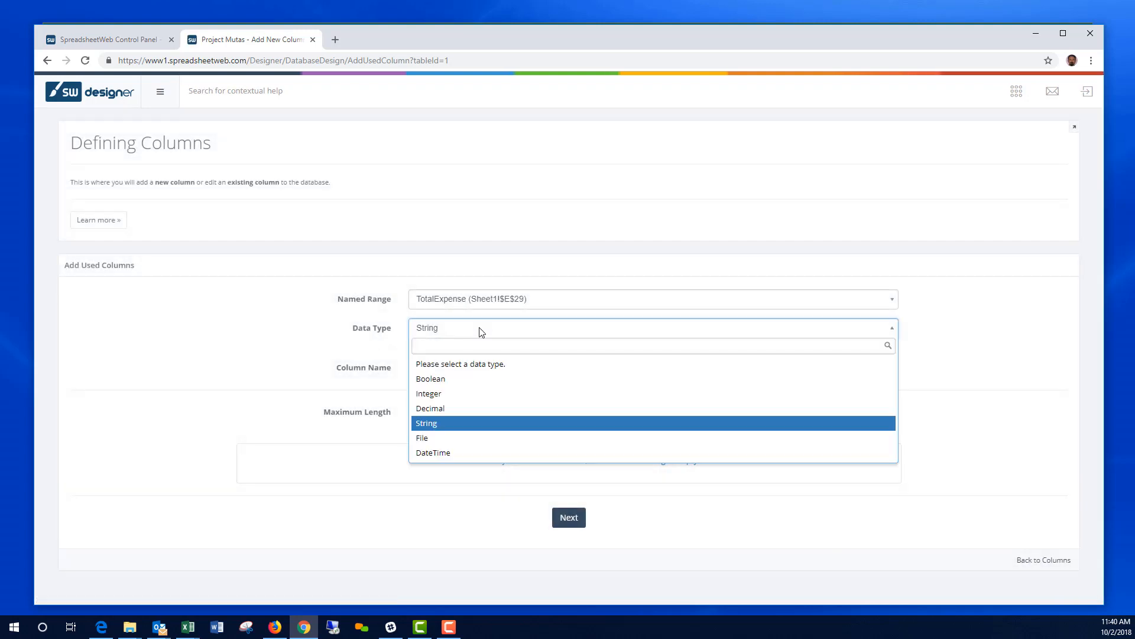
click(454, 410)
click(564, 596)
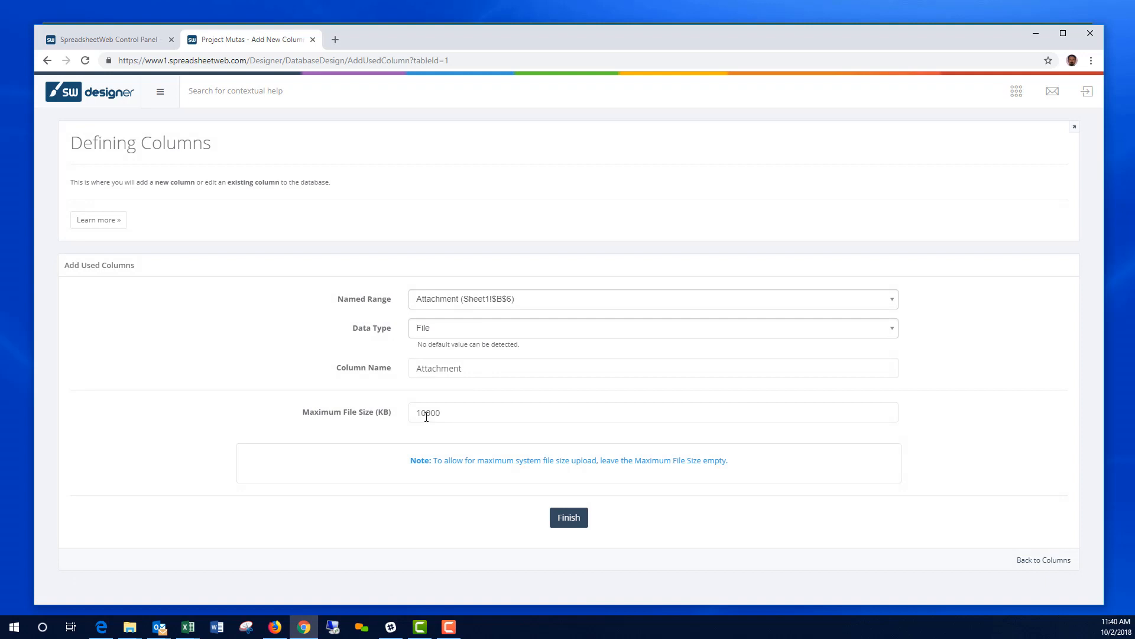
click(572, 518)
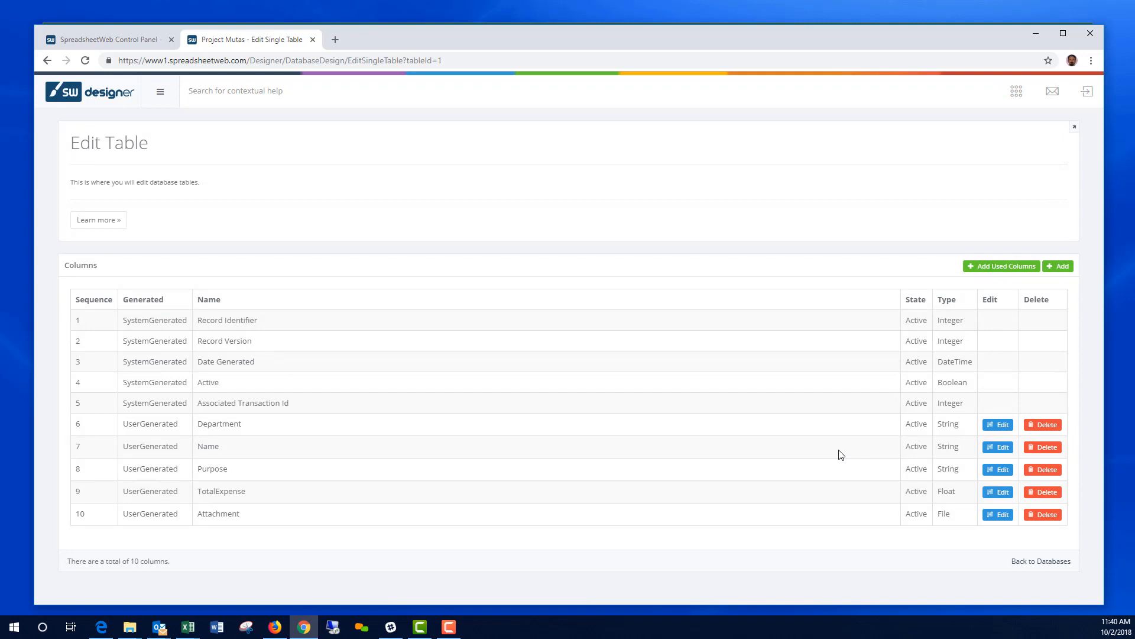
Step: Create a one-to-many secondary table named Expenses in the Database Designer
click(1015, 94)
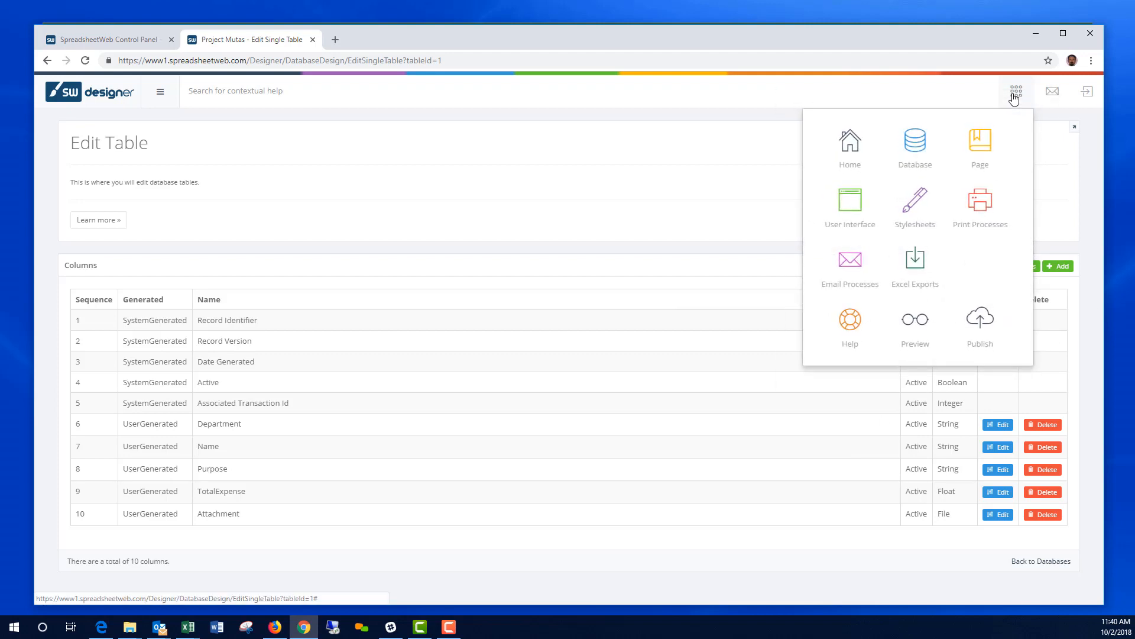
click(923, 144)
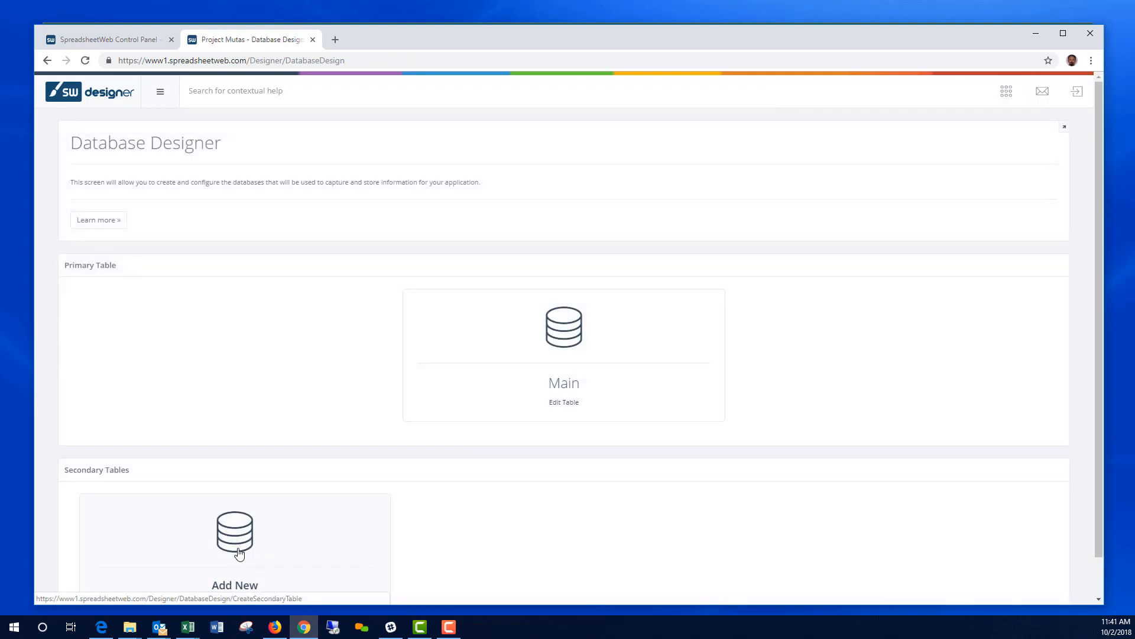
click(239, 554)
click(459, 166)
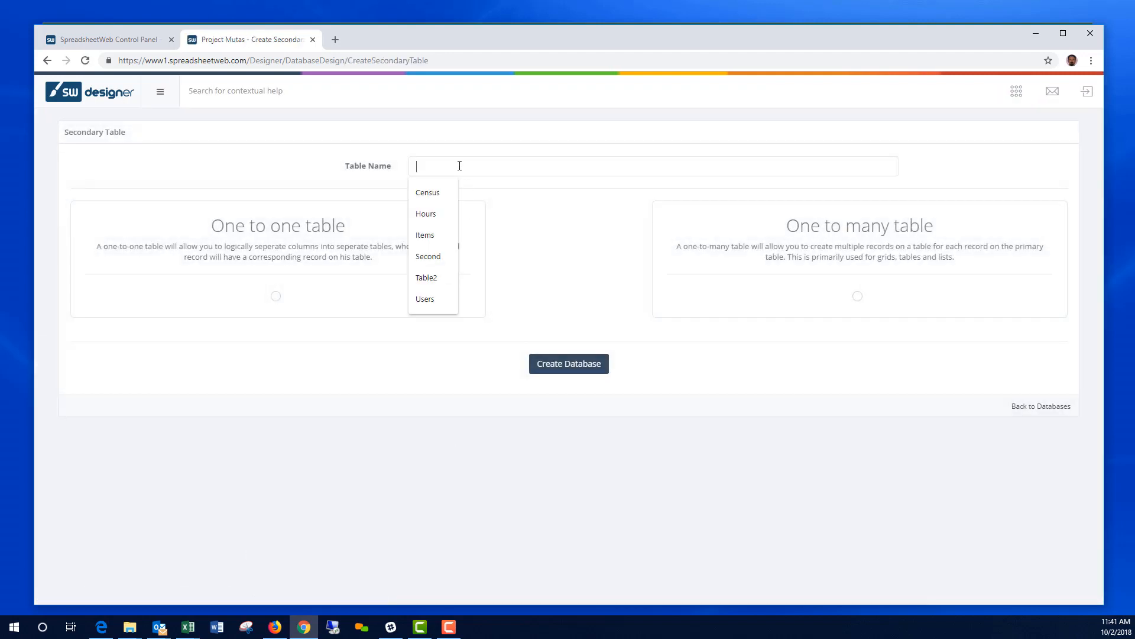
text(Expenses)
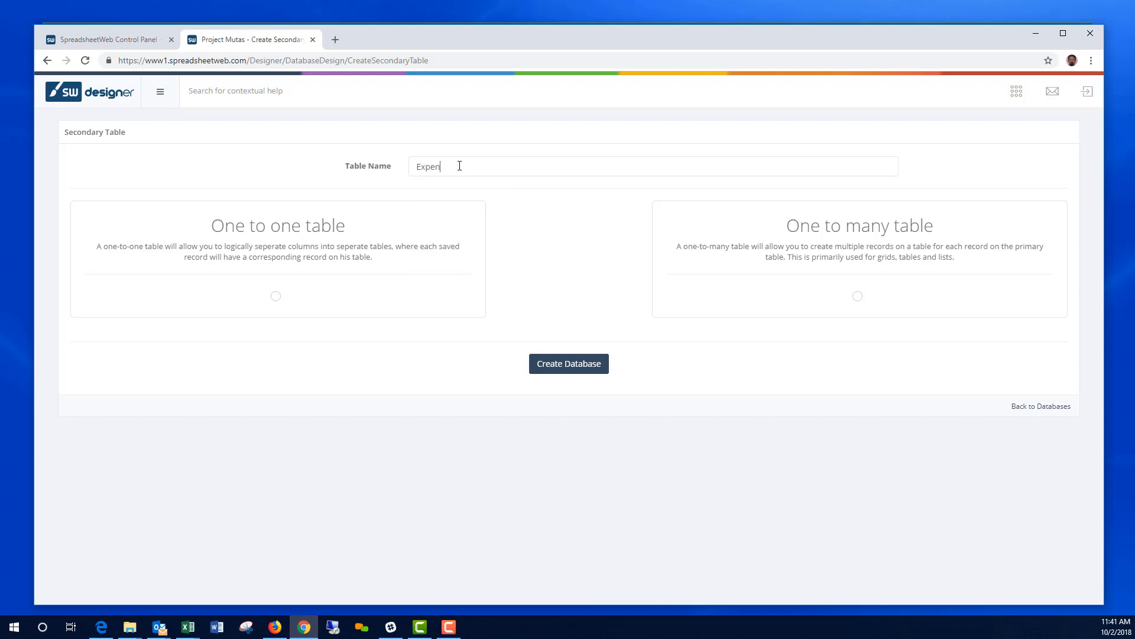
click(858, 297)
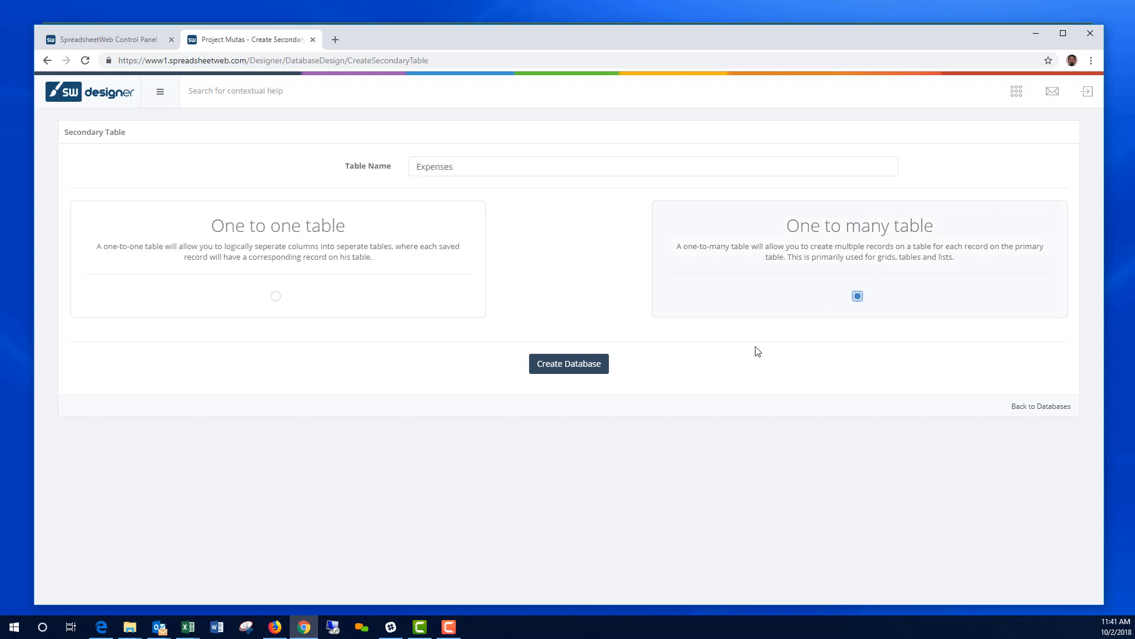
click(589, 369)
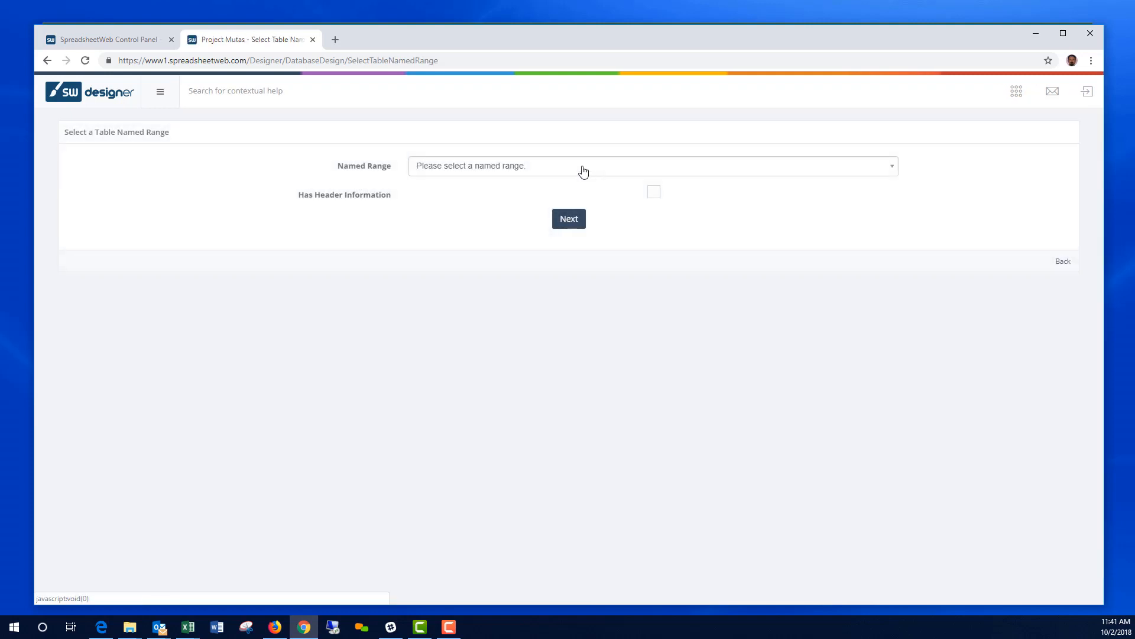
Step: Bind the Expenses table to the Expenses named range with Has Header ticked
click(584, 172)
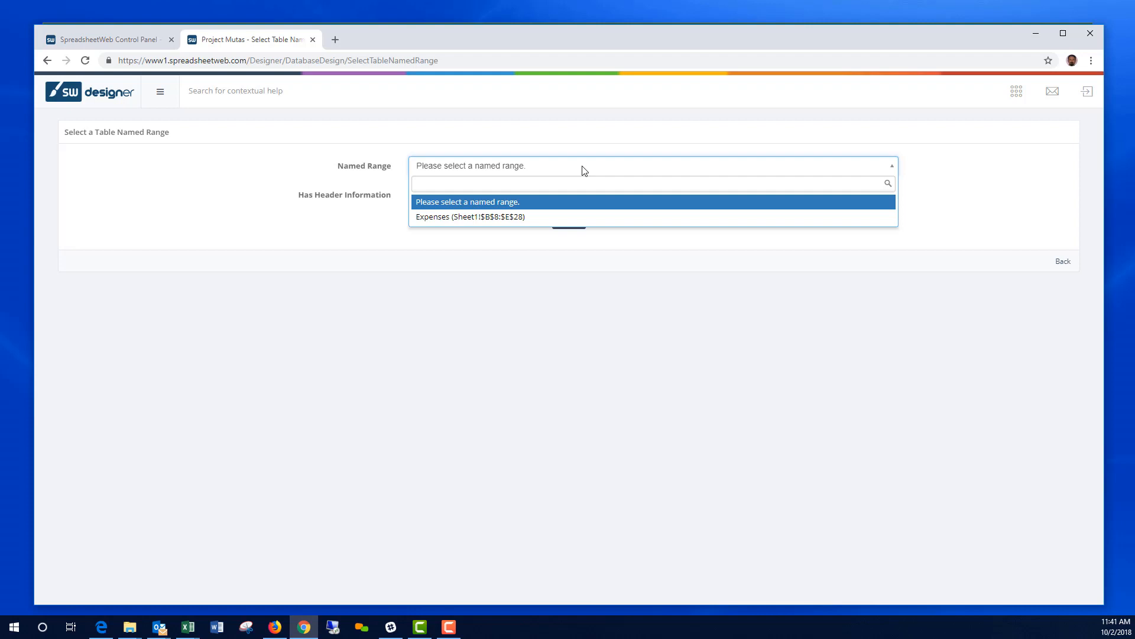
click(485, 218)
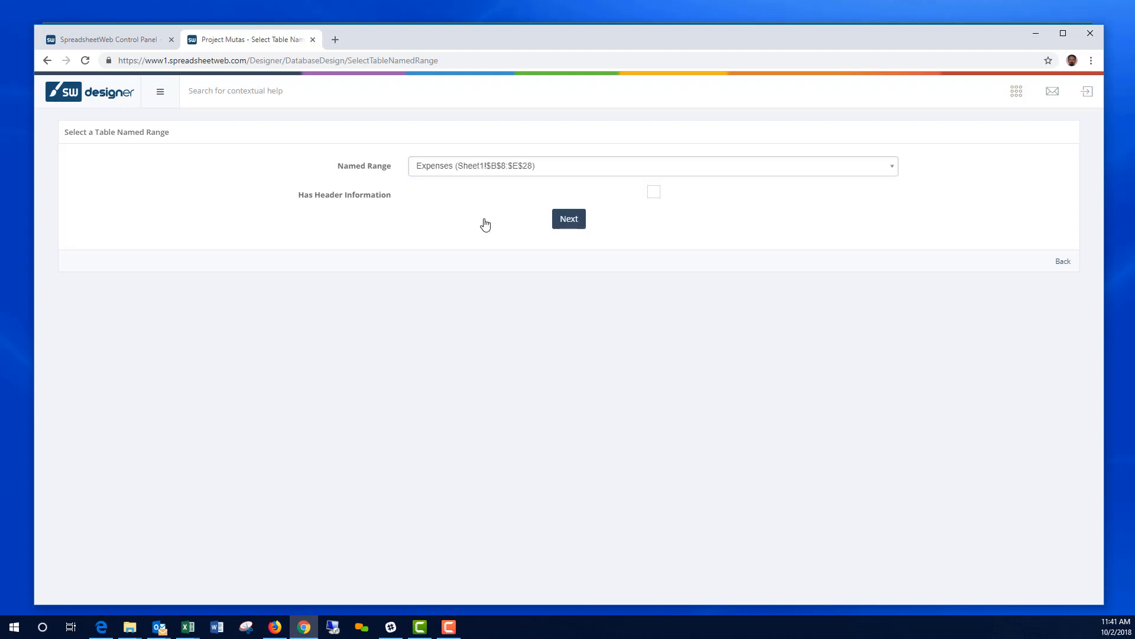
click(656, 197)
click(573, 222)
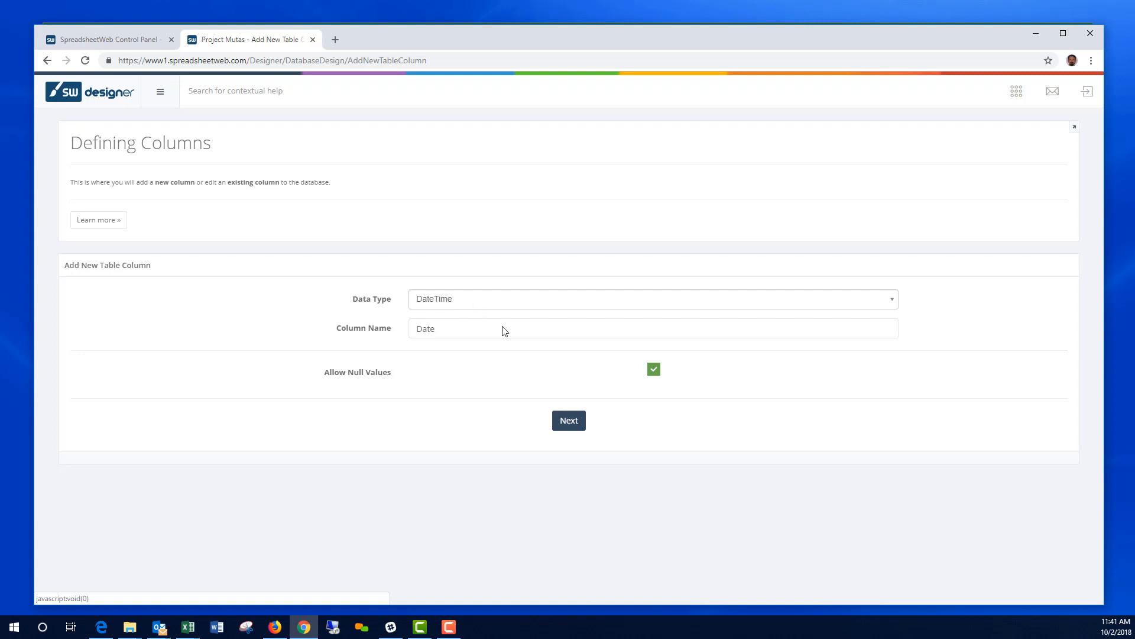
Step: Accept the Date, Description and Category columns, make Amount Decimal, and finish the table
click(570, 422)
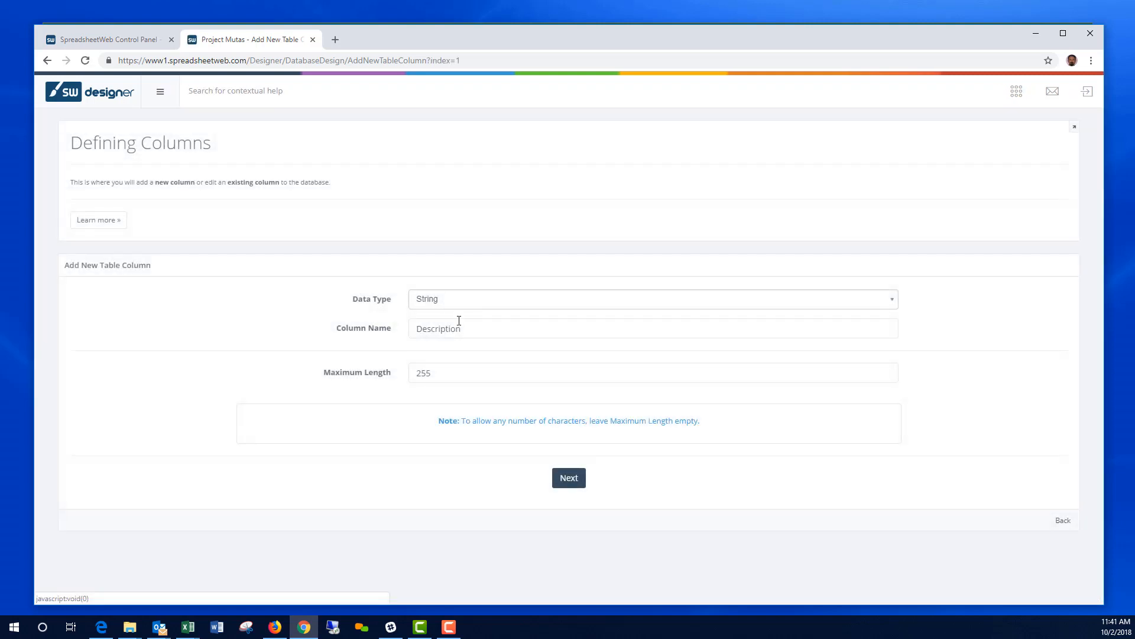
click(571, 479)
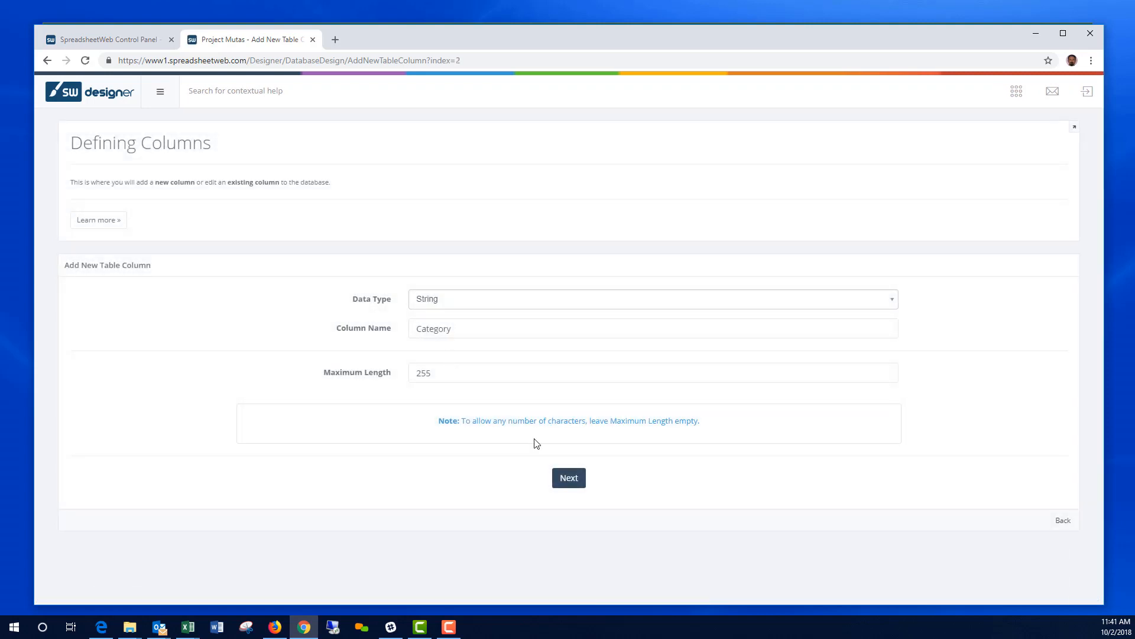
click(563, 479)
click(471, 303)
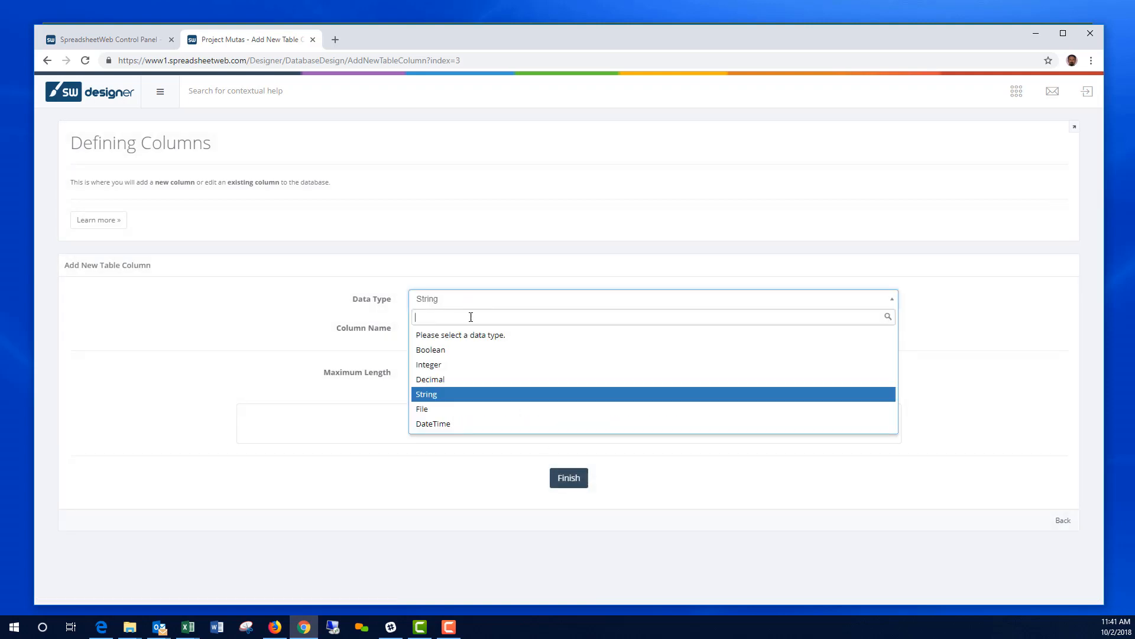
click(456, 381)
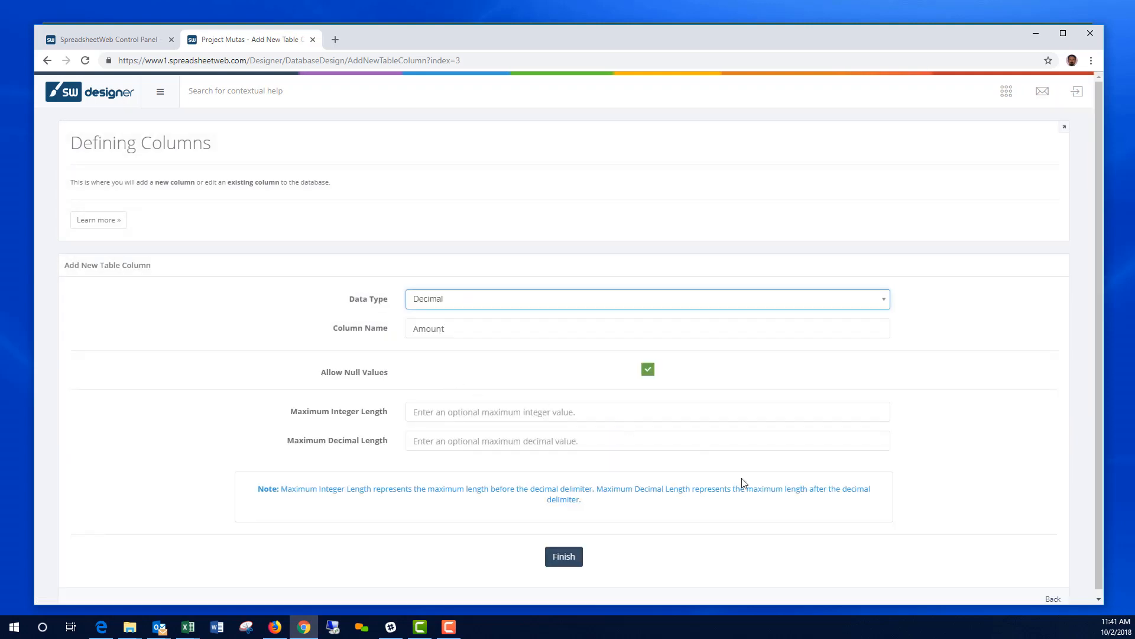
click(569, 559)
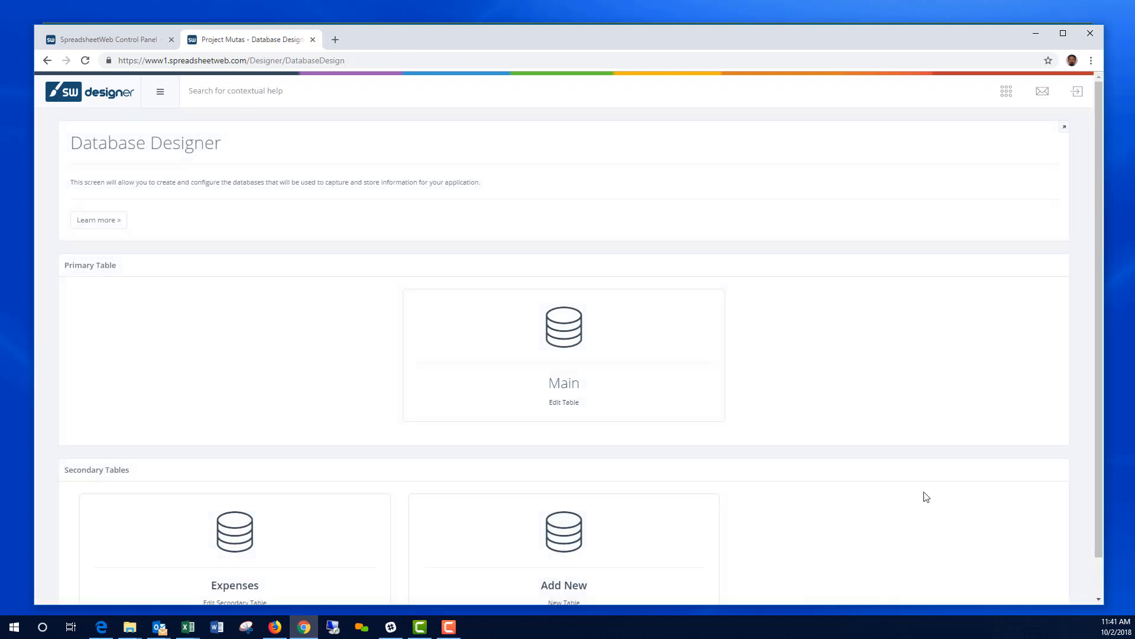
Step: Place a Submit button at the bottom of the form, triggering both Calculate and Save events
click(1006, 100)
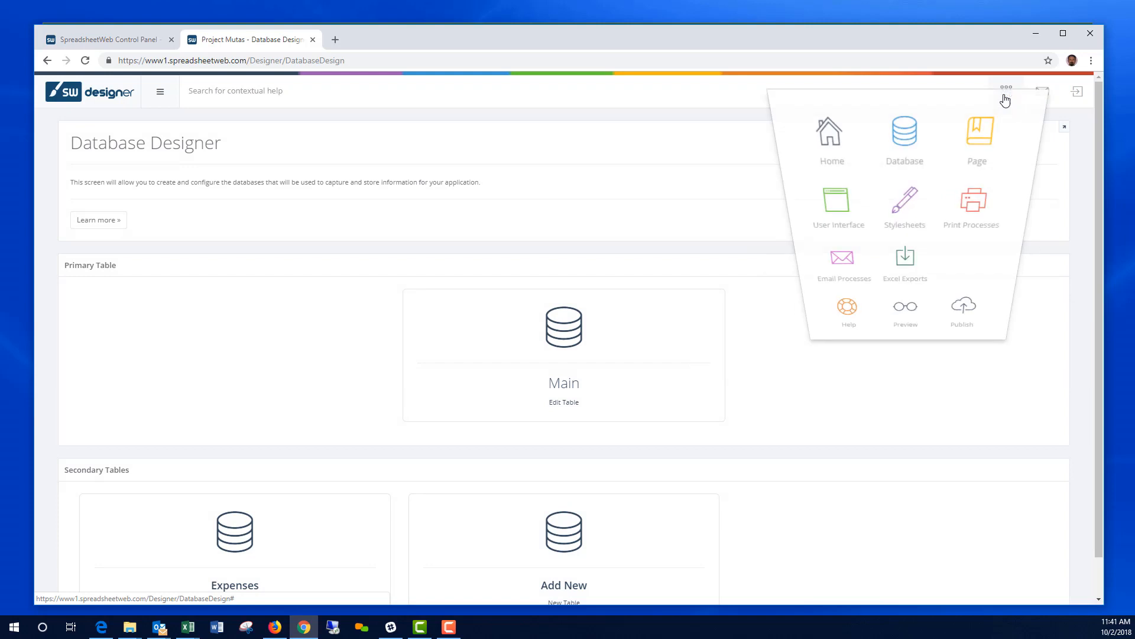
click(844, 218)
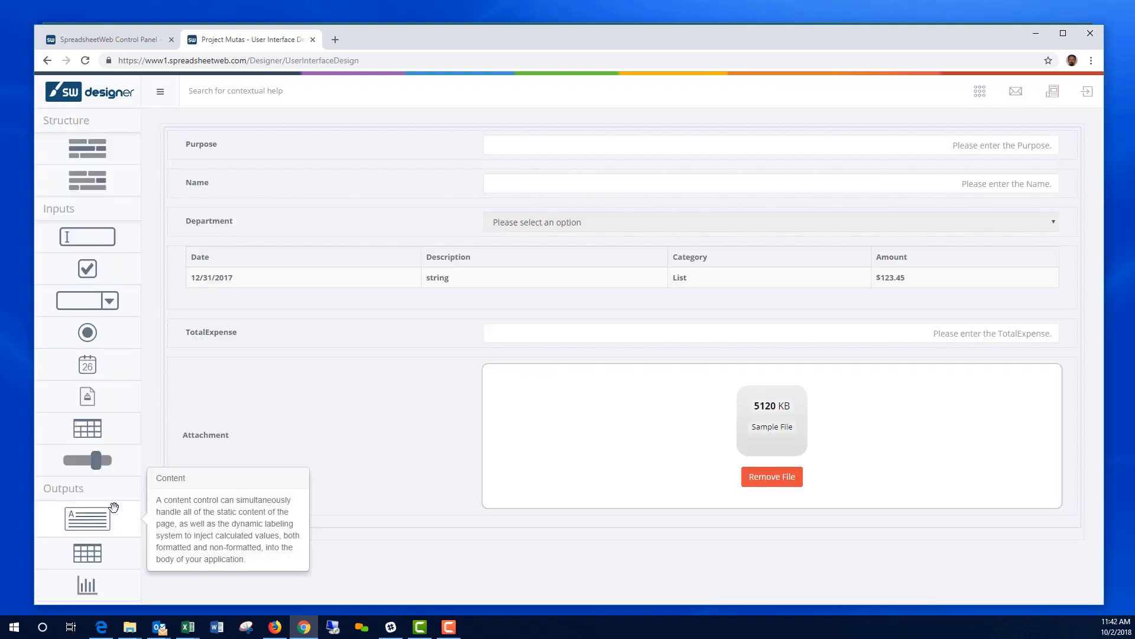
scroll(114, 508, down, 3)
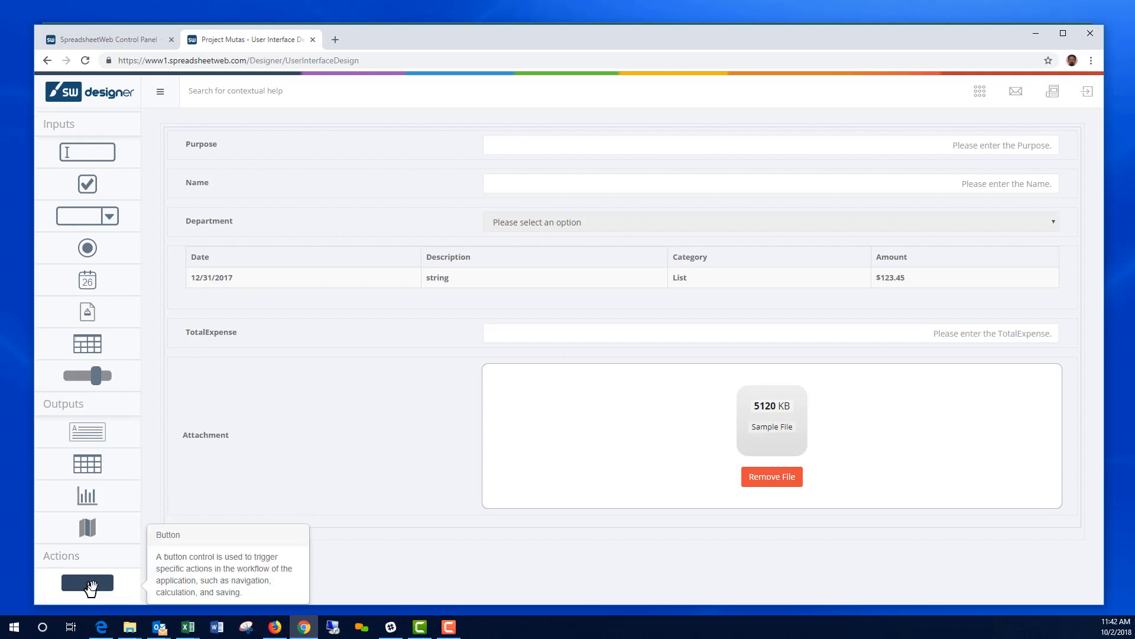
drag(92, 586, 552, 534)
click(557, 537)
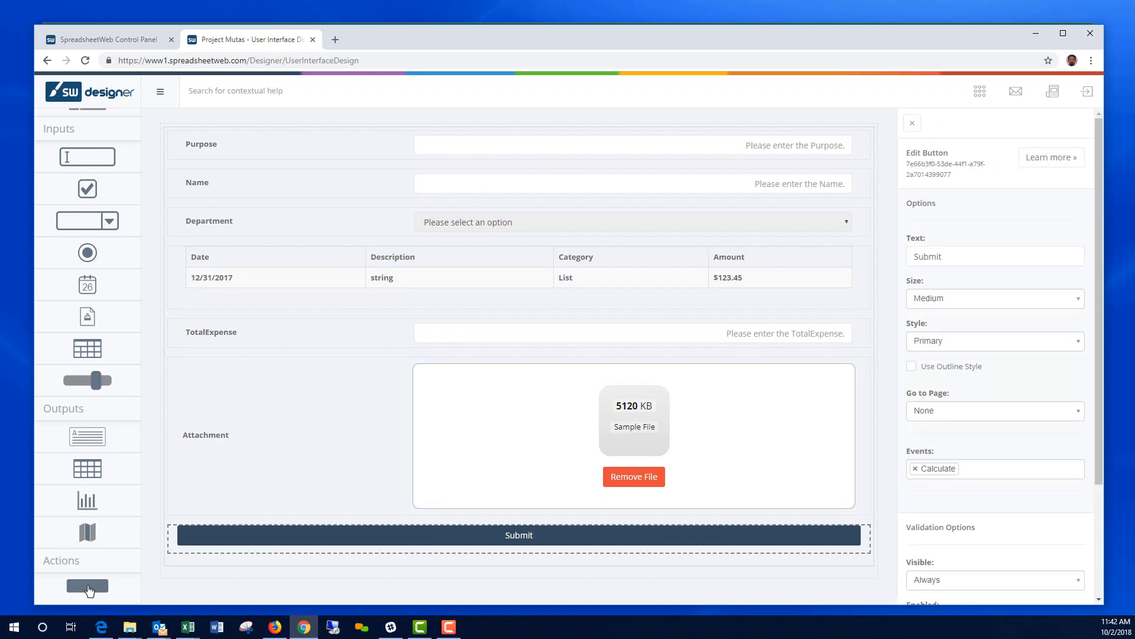
click(1005, 470)
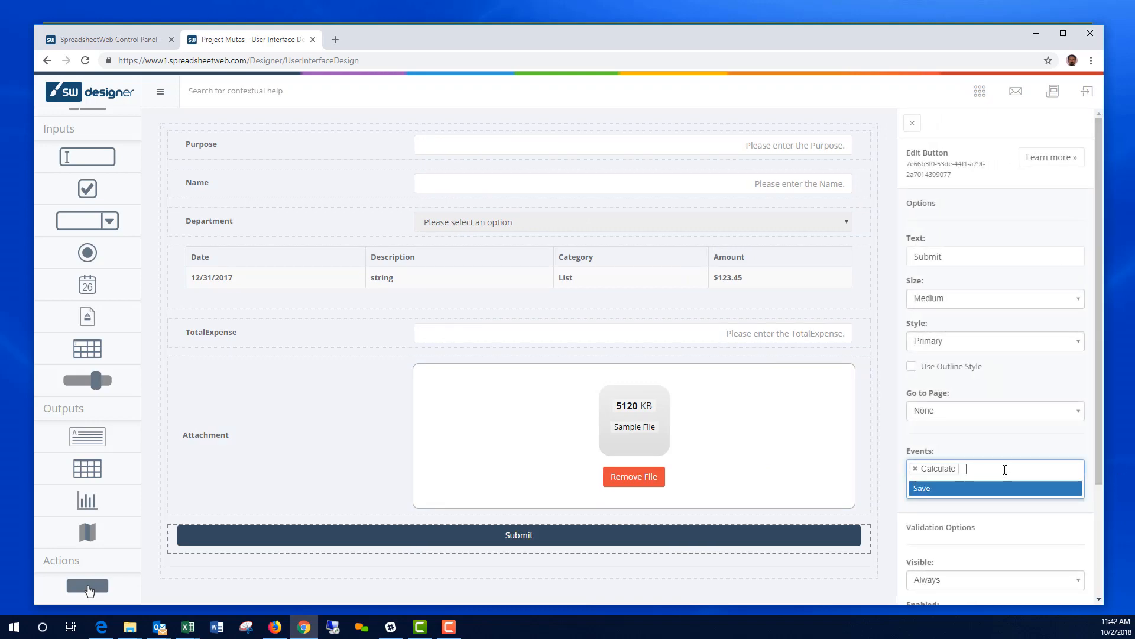
click(924, 489)
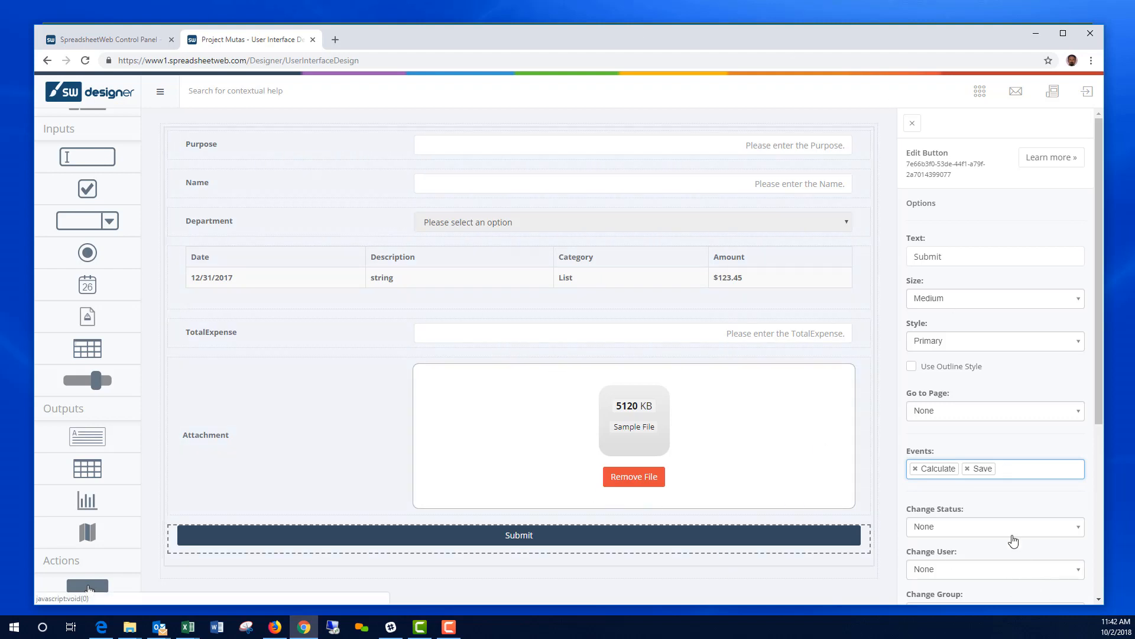
scroll(1013, 540, down, 5)
click(999, 561)
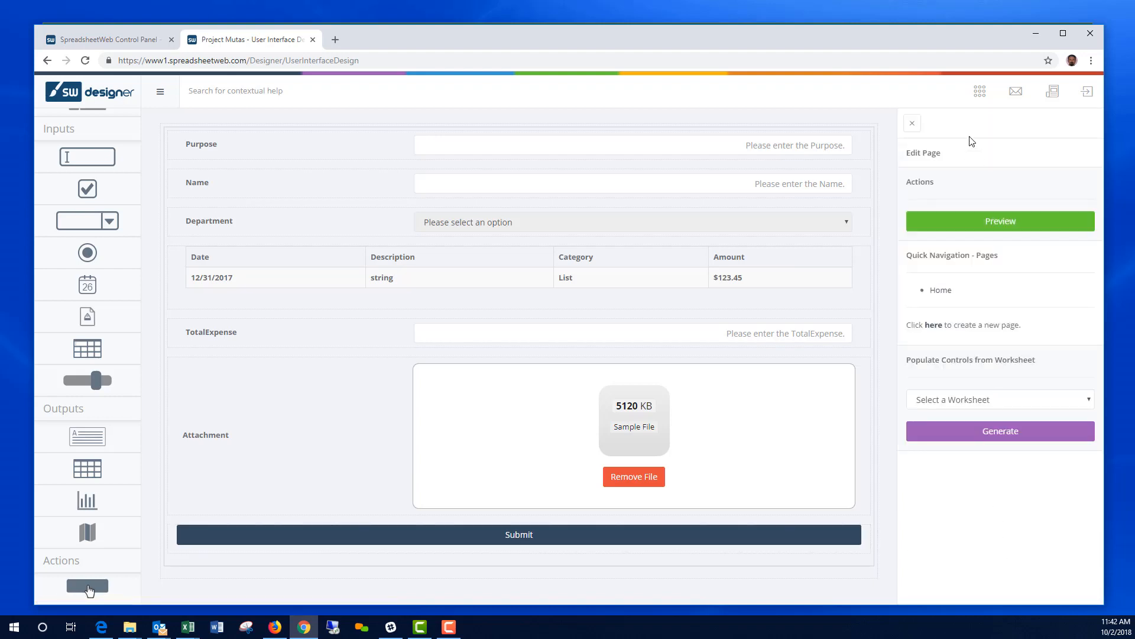
Step: Create and save a new stylesheet named 'style' based on the flatly.bootstrap.css template
click(981, 94)
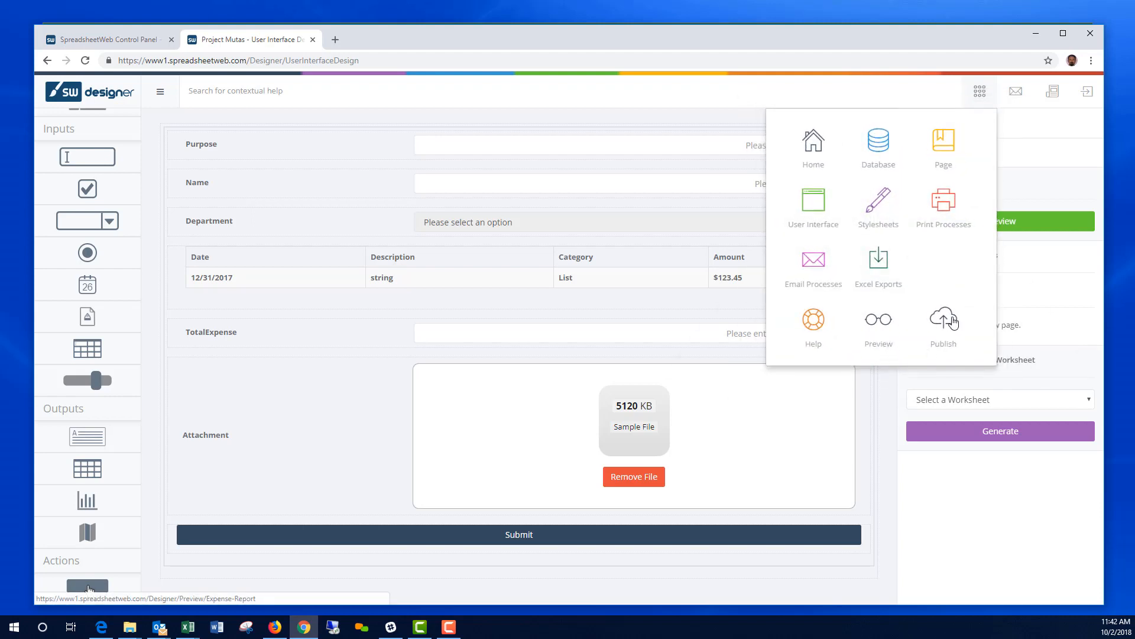
click(877, 206)
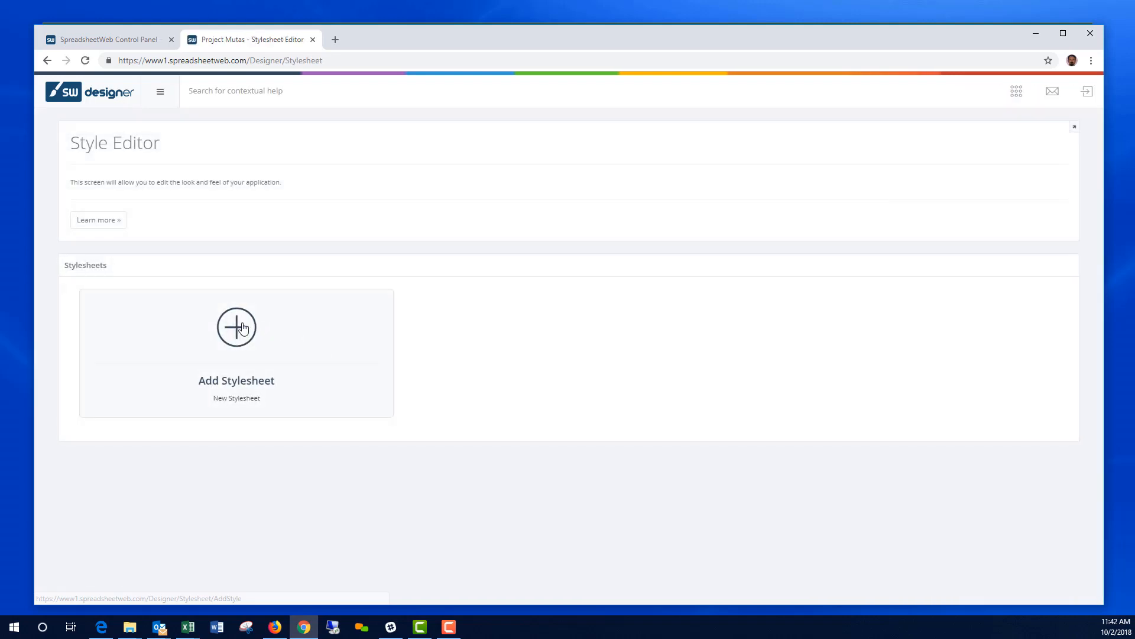
click(243, 328)
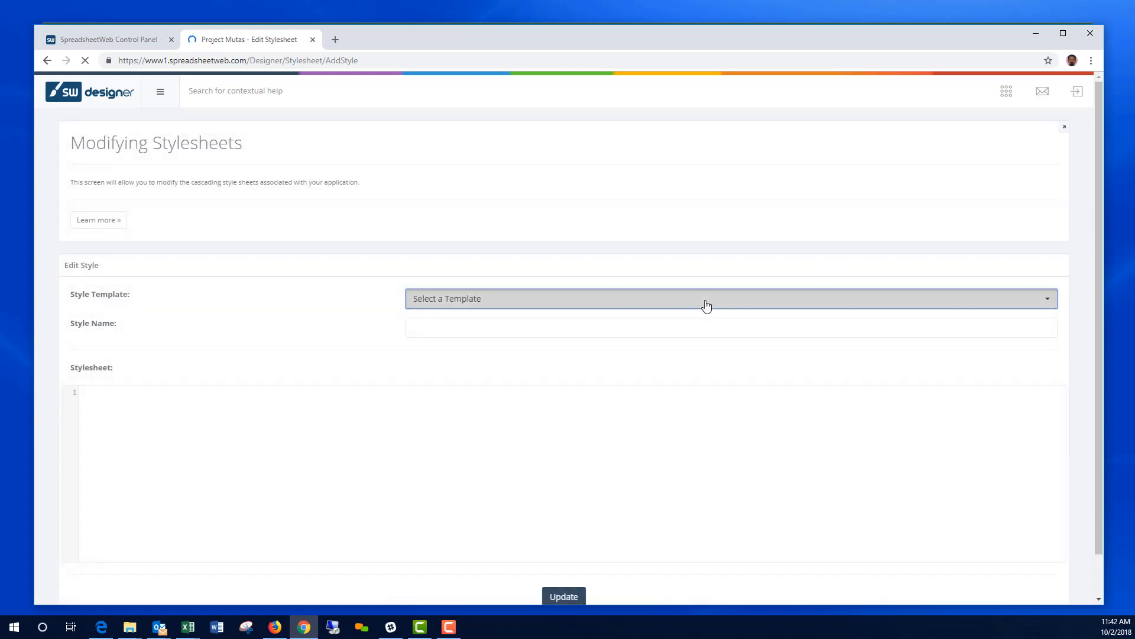
click(706, 301)
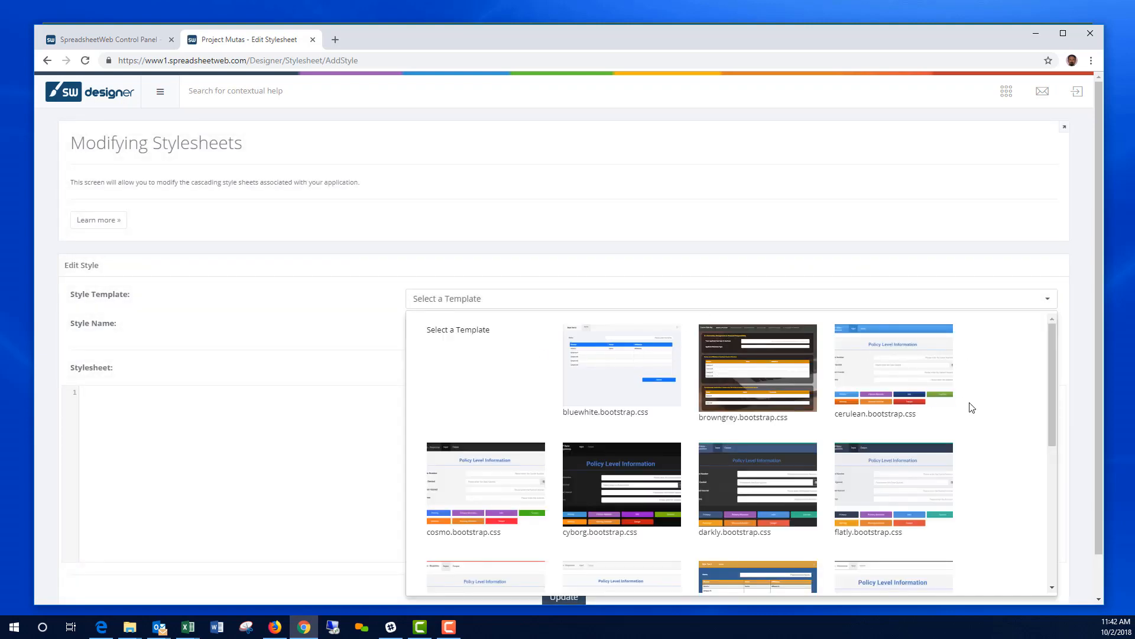
scroll(974, 413, down, 2)
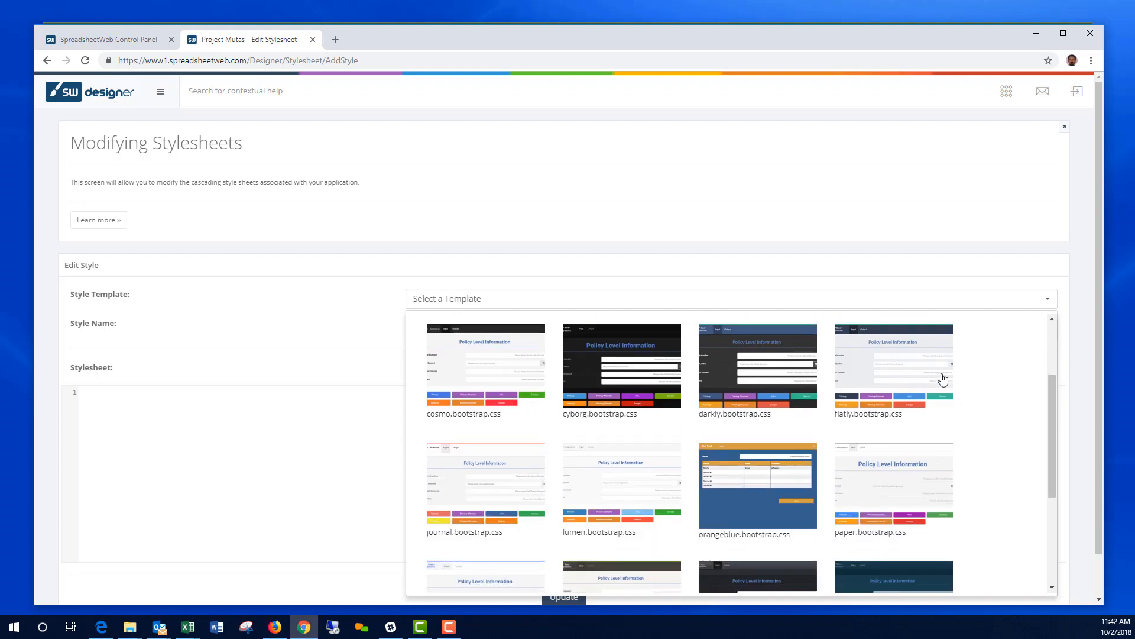
click(896, 368)
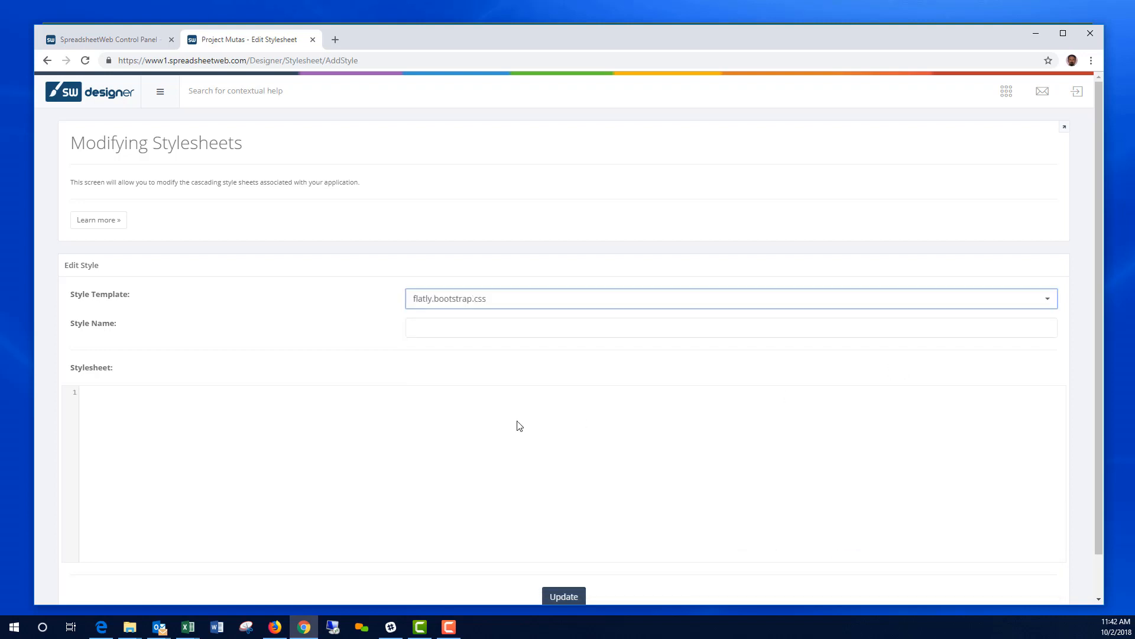
click(540, 325)
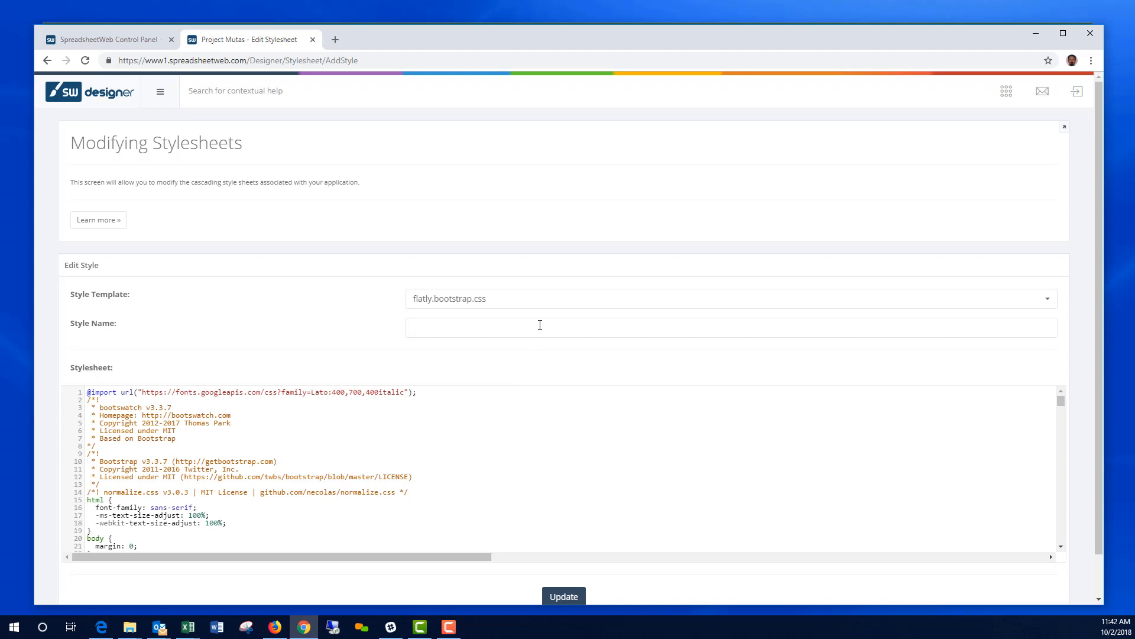
click(568, 599)
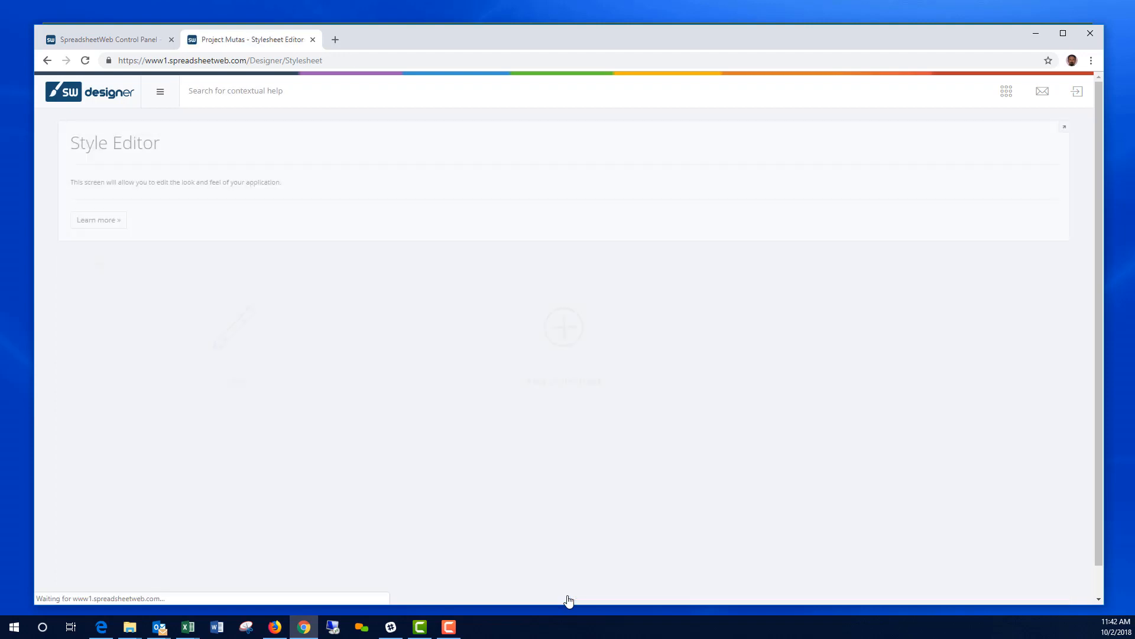
click(1017, 91)
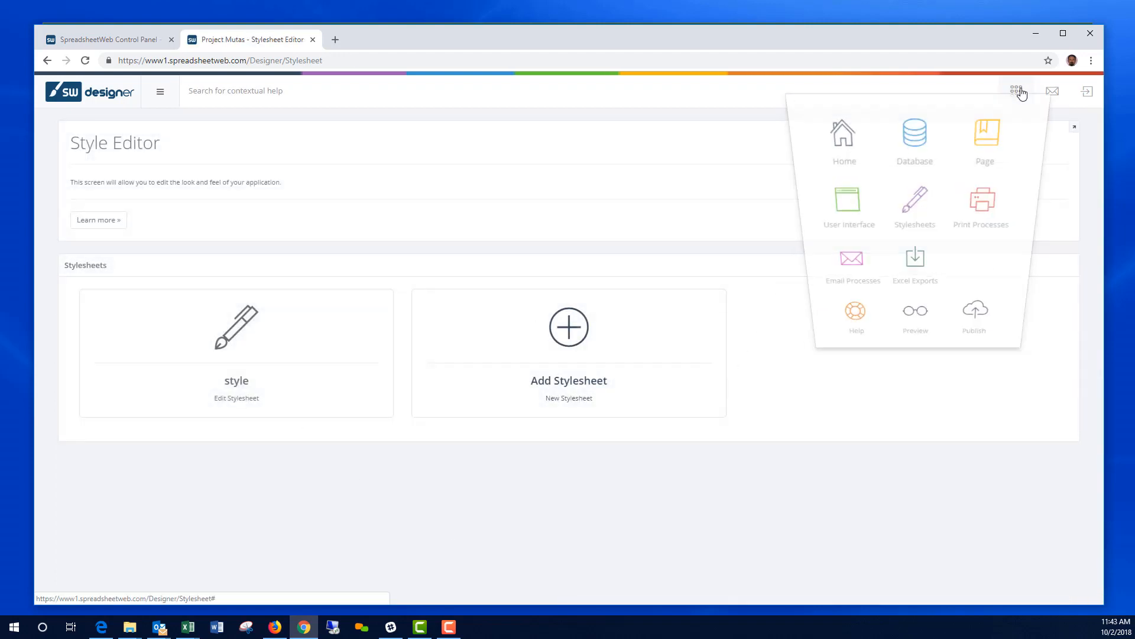
click(914, 325)
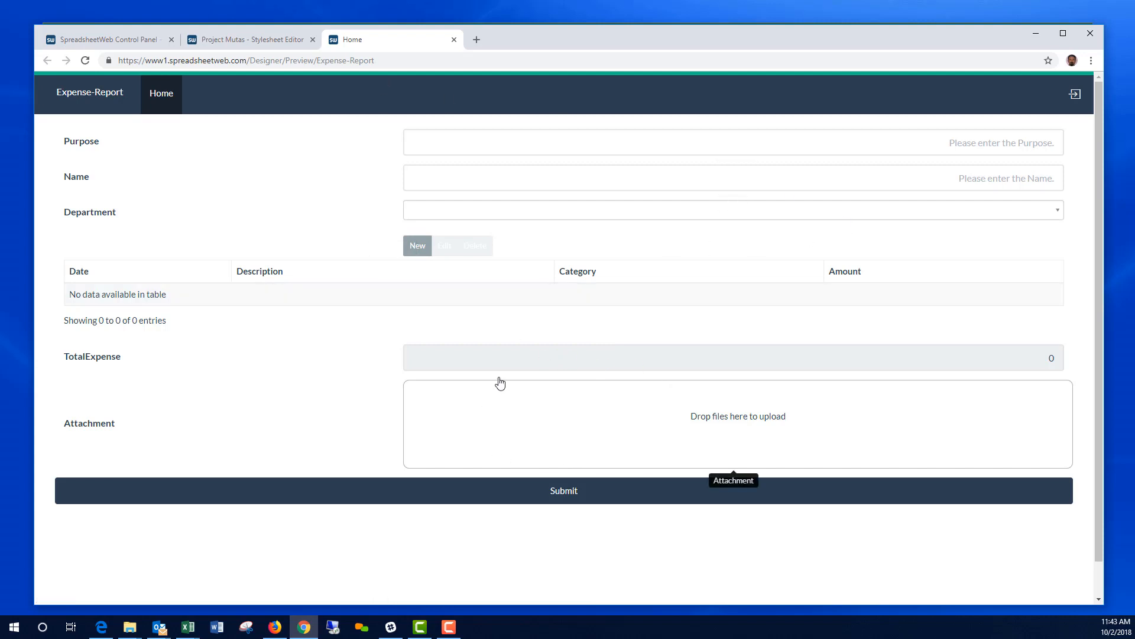
click(454, 40)
click(1015, 90)
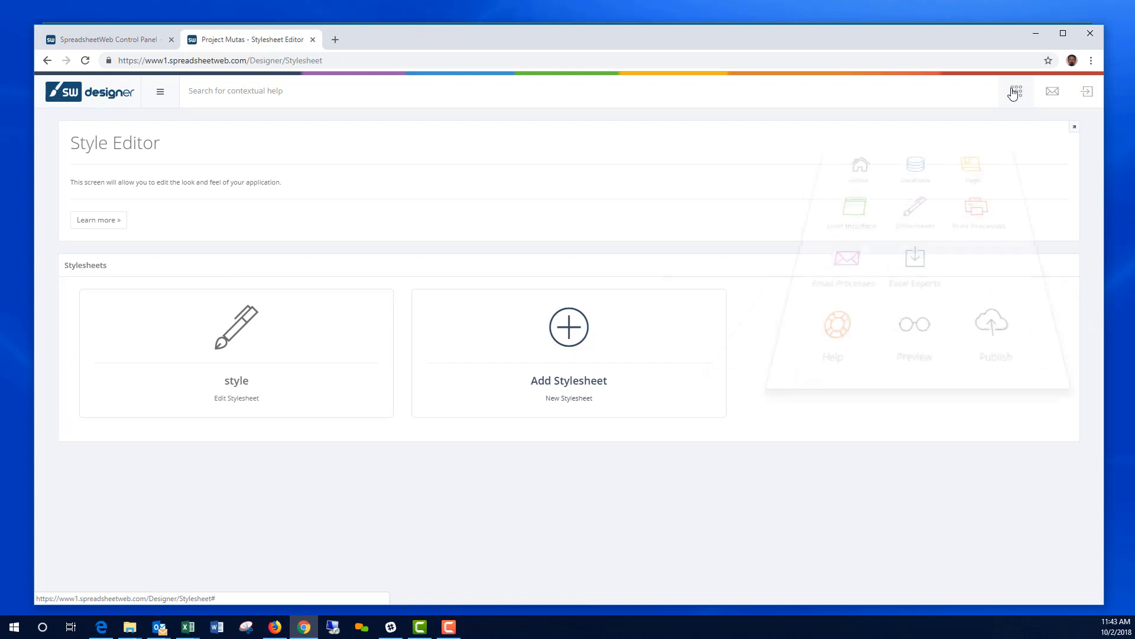
Step: Publish the Expense-Report application and confirm the prompt
click(982, 321)
click(597, 399)
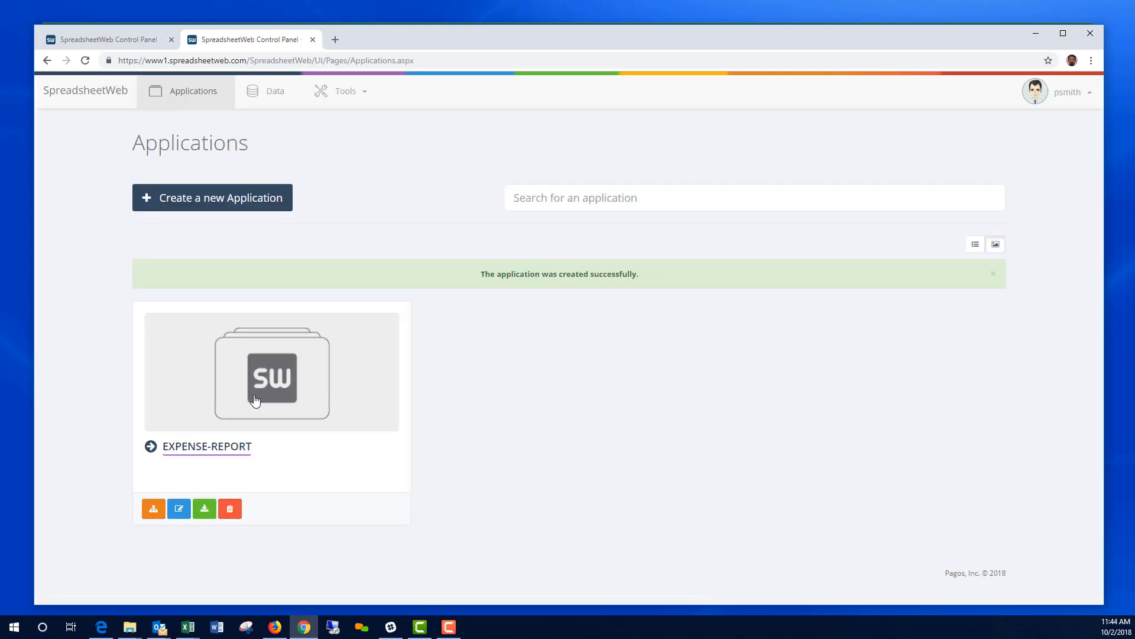
Step: Open the live Expense-Report app and enter Purpose 'Conference', the submitter's name, and department Marketing
click(216, 451)
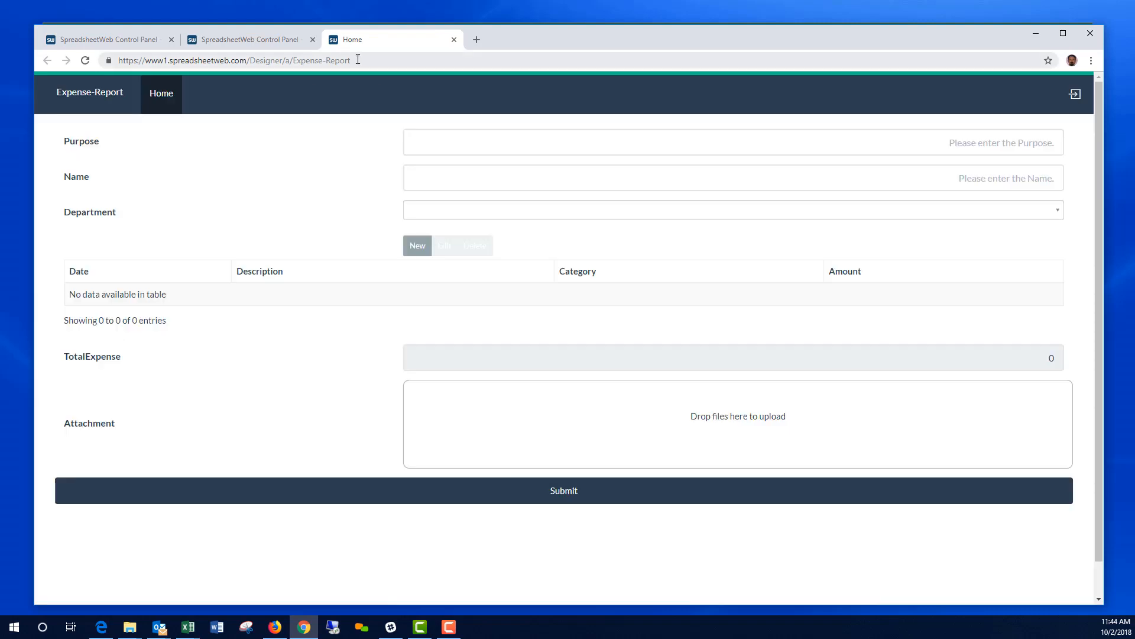
click(361, 59)
click(1000, 144)
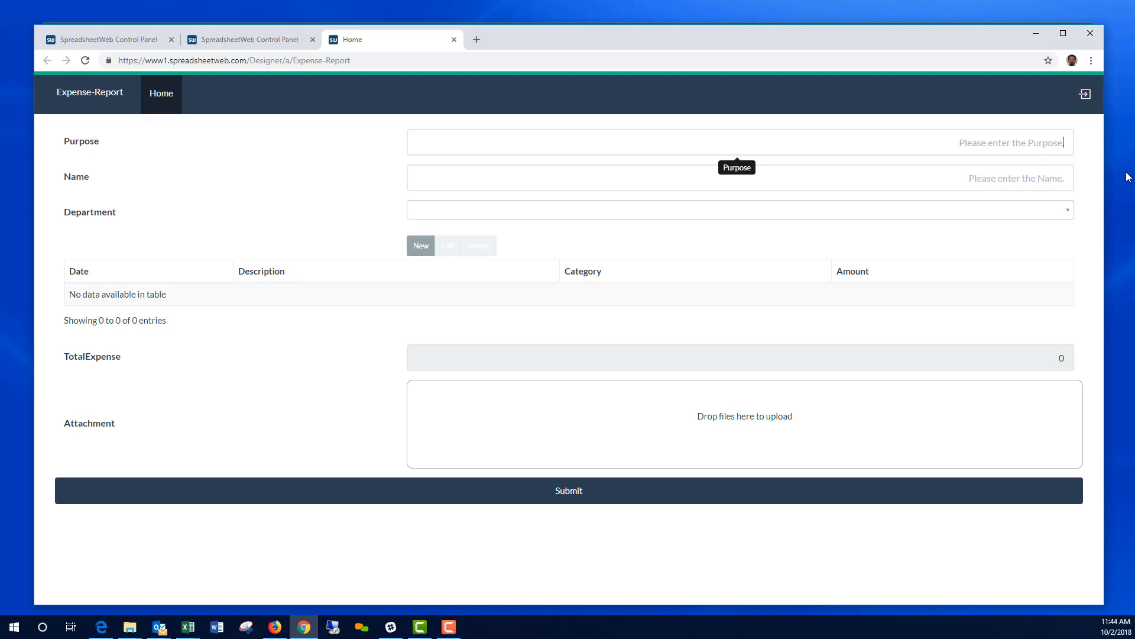
text(Cof)
text(onference)
click(1013, 175)
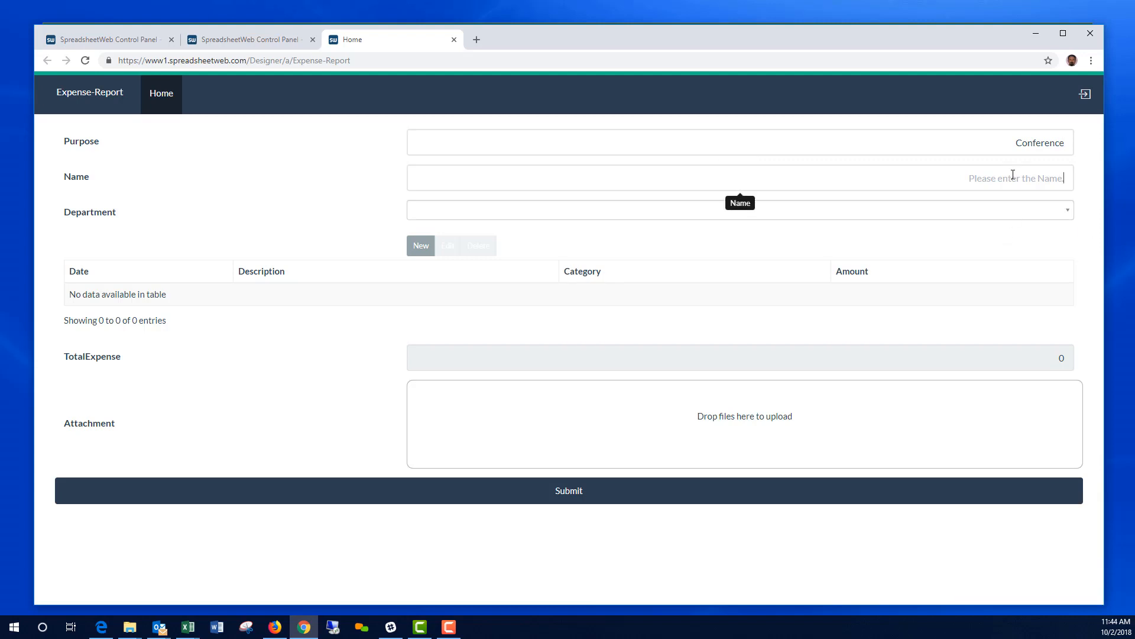
click(1019, 212)
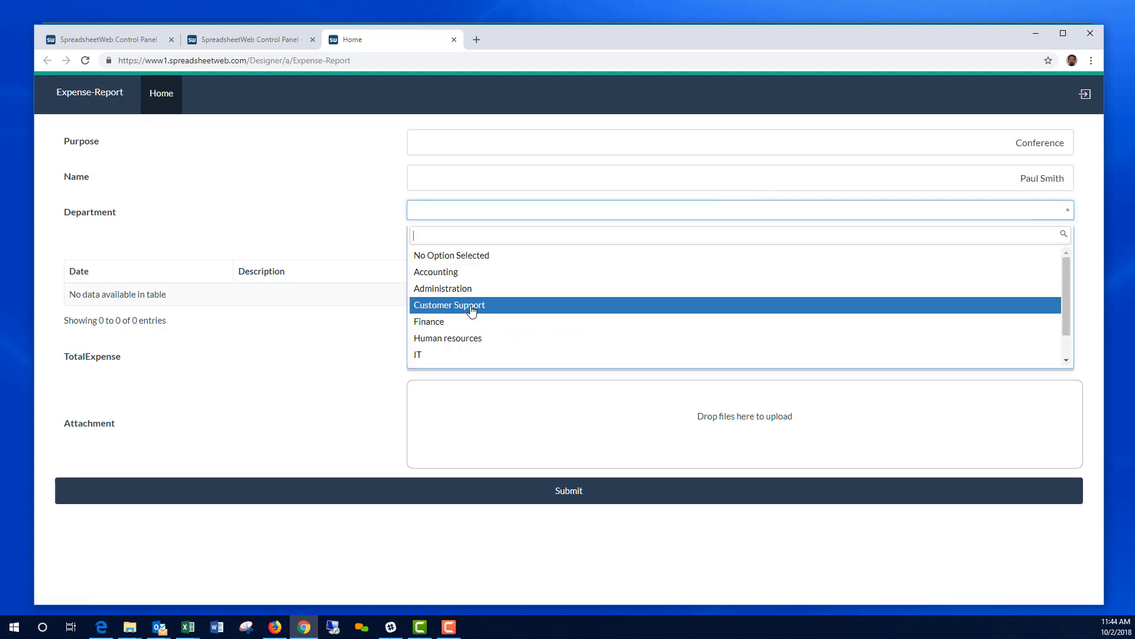
scroll(482, 323, down, 1)
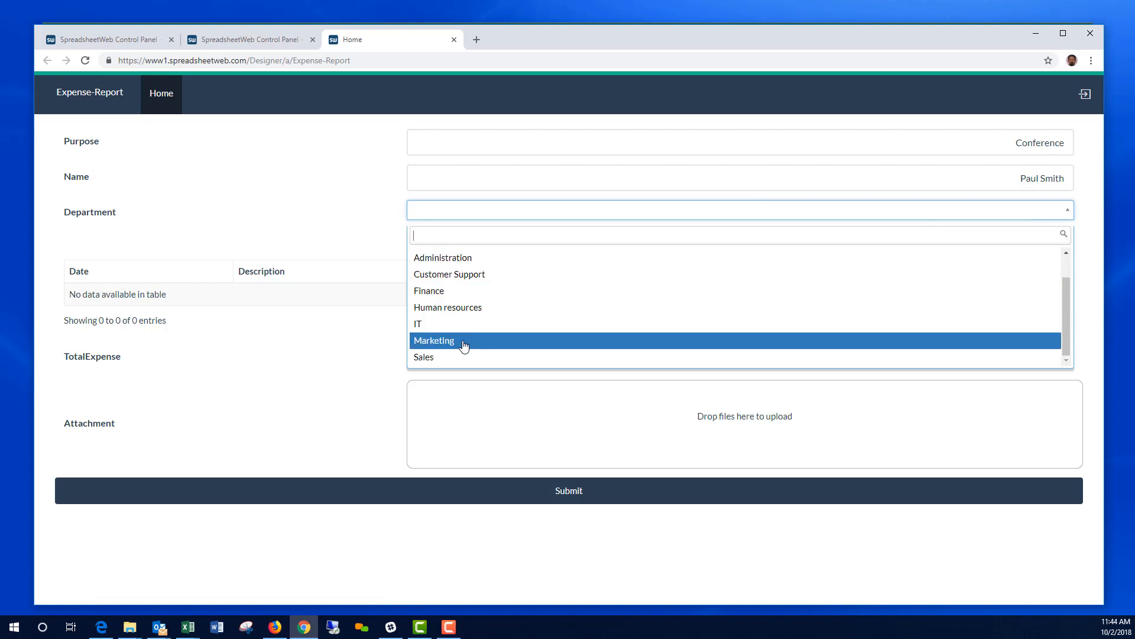
click(464, 341)
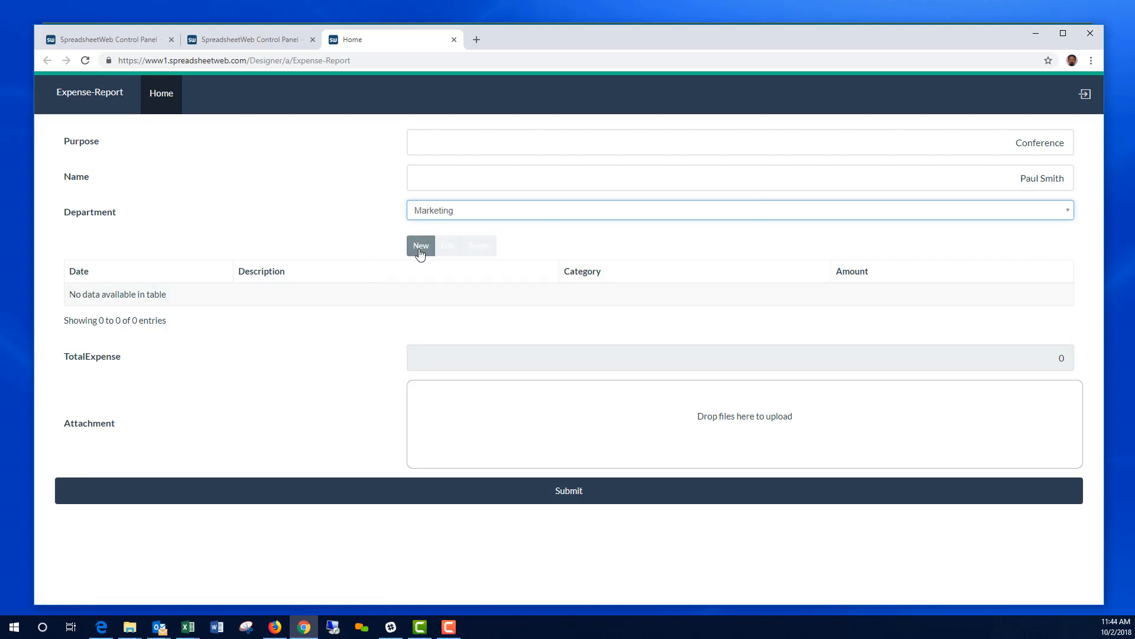
Step: Add a 09/25/2018 Car rental expense under Ground transportation for $299
click(421, 249)
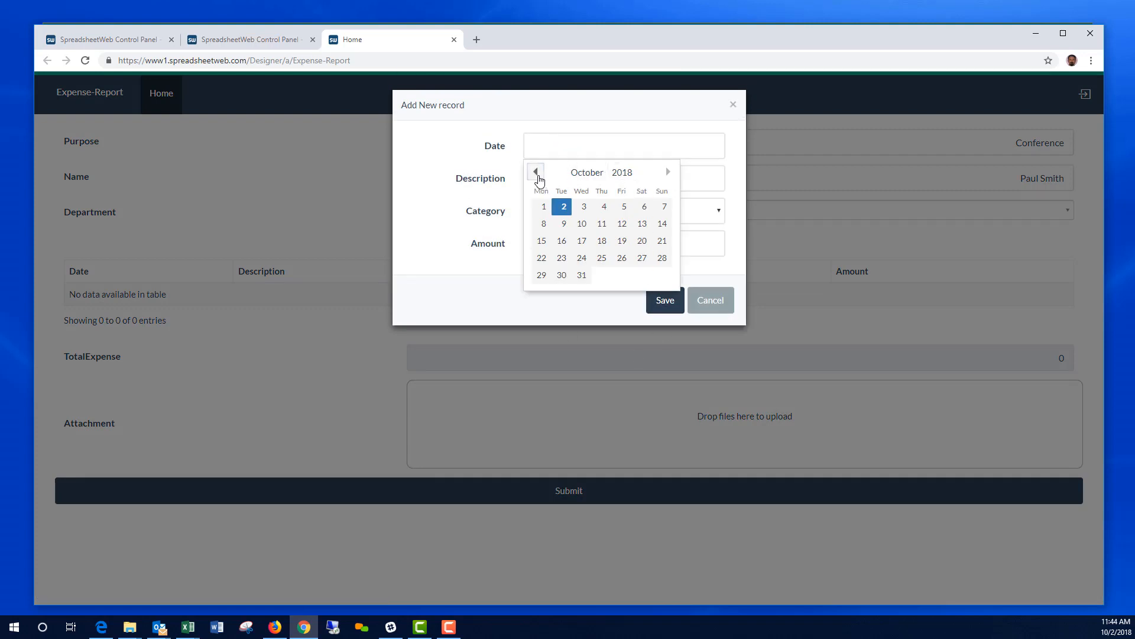
click(535, 171)
click(562, 276)
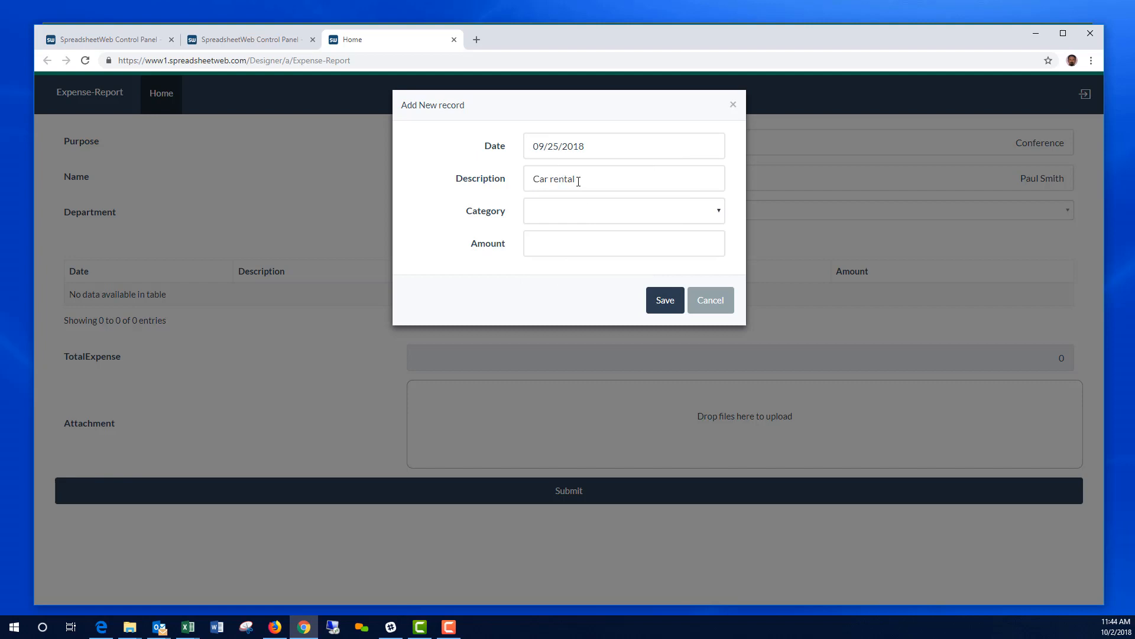
click(607, 213)
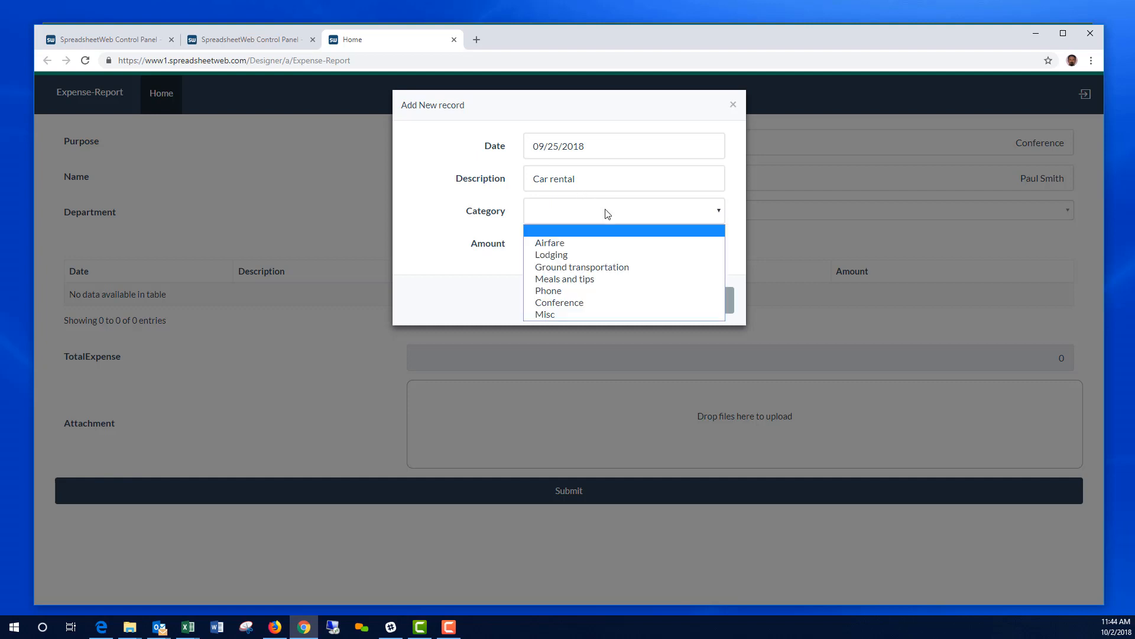
click(587, 266)
click(583, 245)
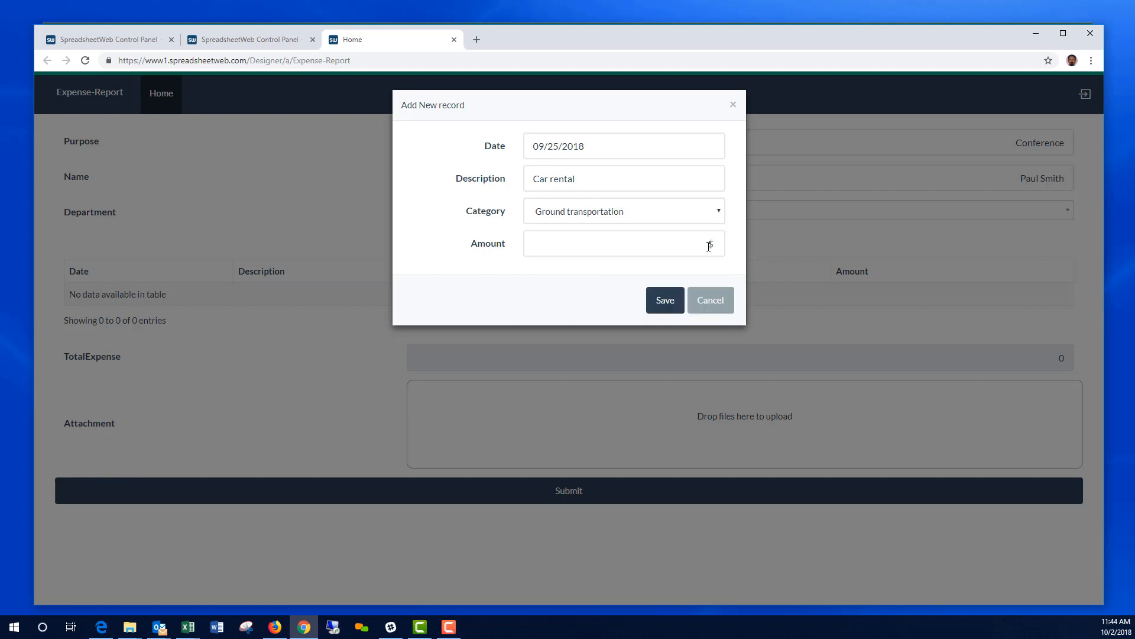
text(299)
click(671, 302)
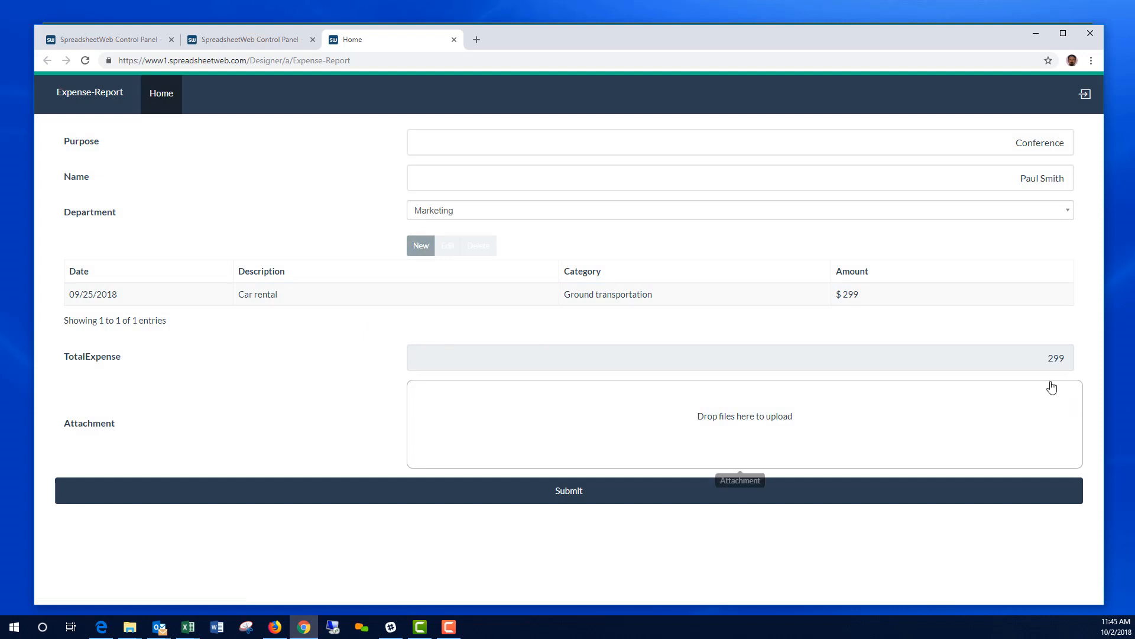
Step: Add a 09/25/2018 Lunch expense under Meals and tips for $18
click(417, 249)
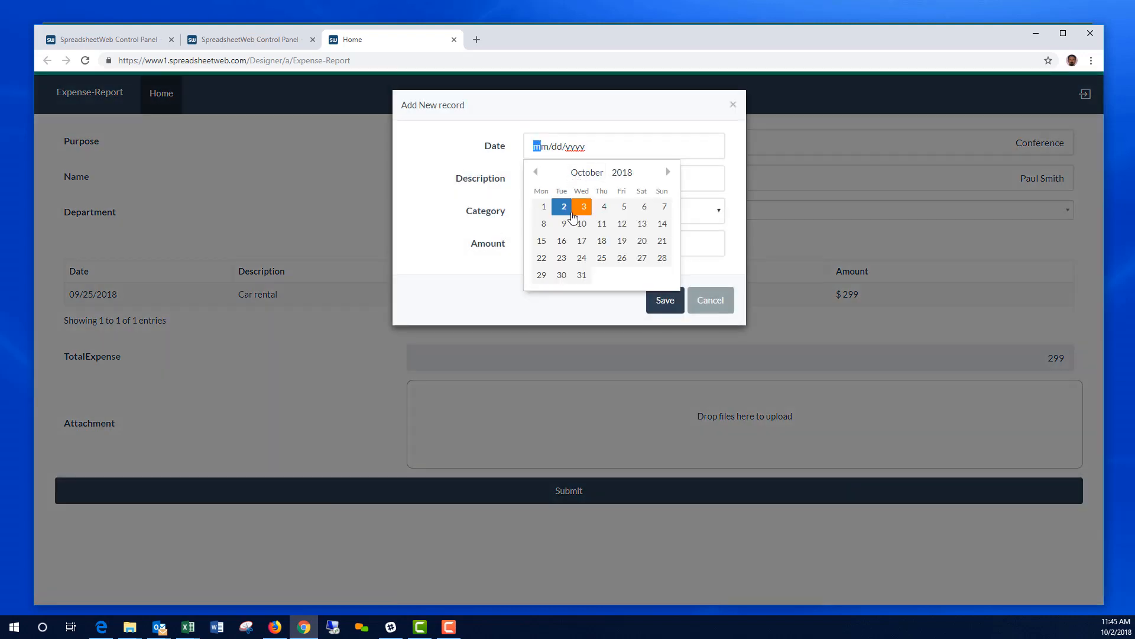
click(536, 172)
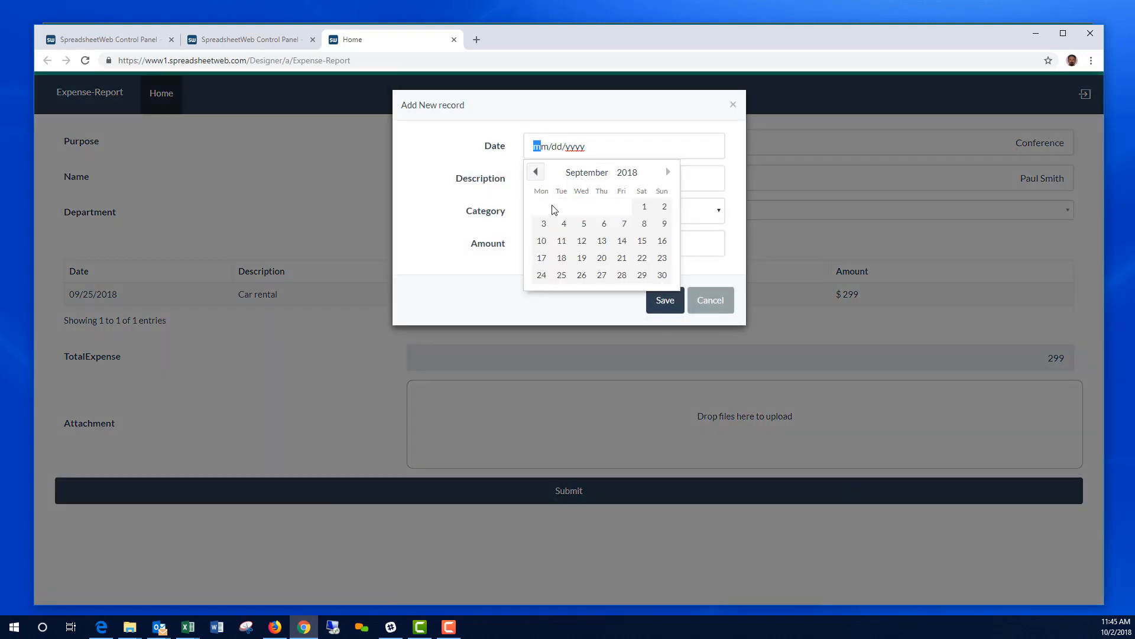
click(561, 276)
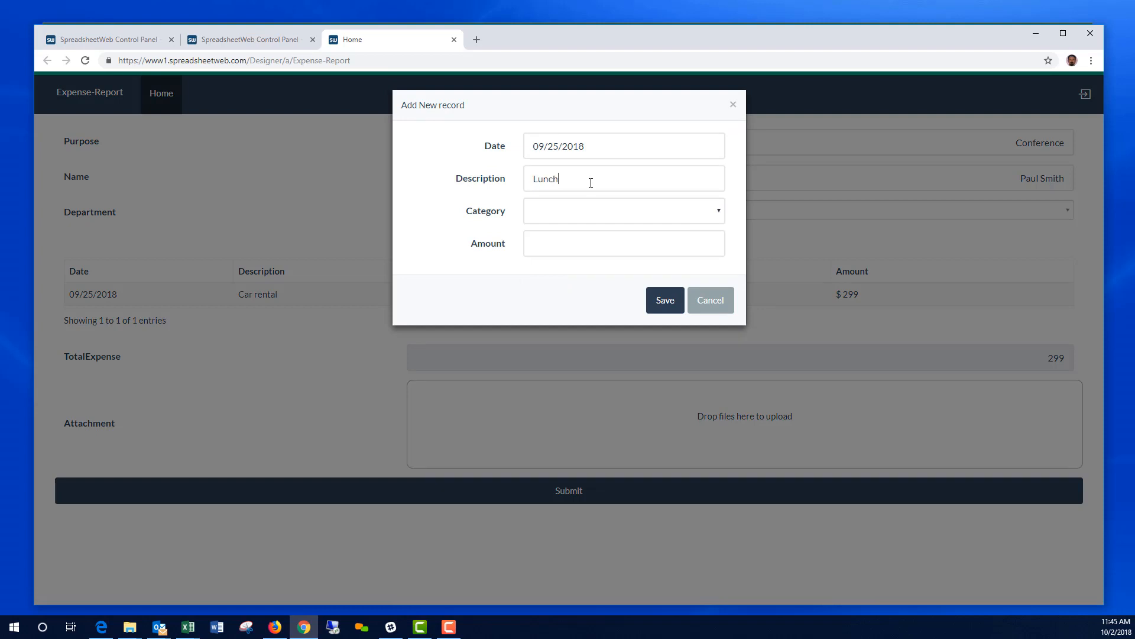
click(609, 210)
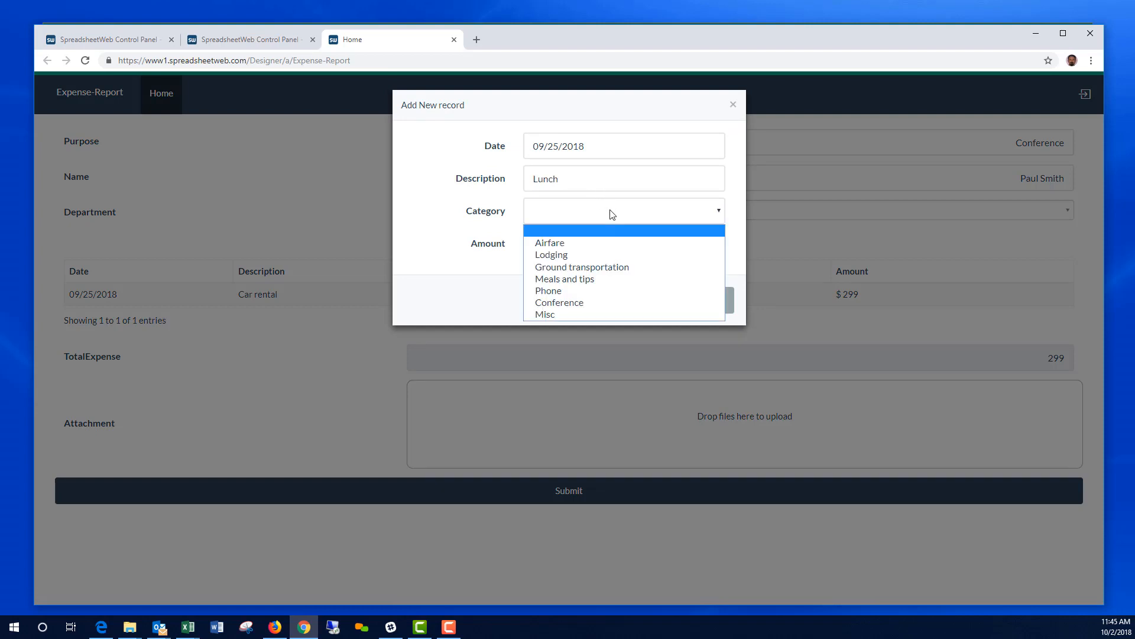
click(612, 275)
click(709, 245)
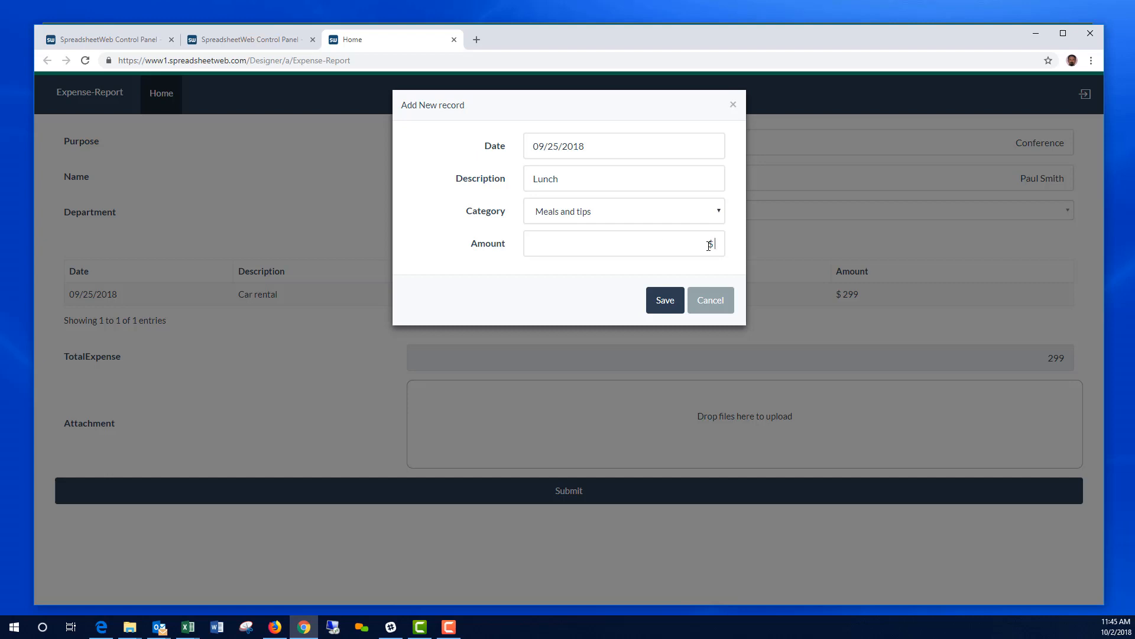
text(18)
click(665, 302)
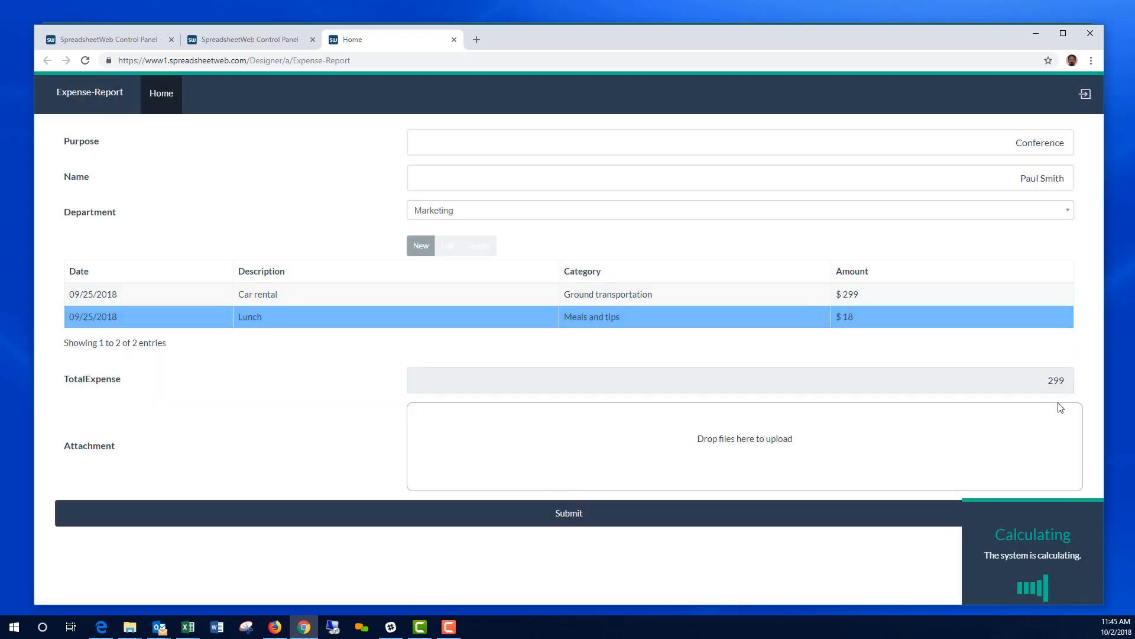
Step: Add a 09/25/2018 dinner expense under Meals and tips for $44, bringing the total to 361
click(421, 245)
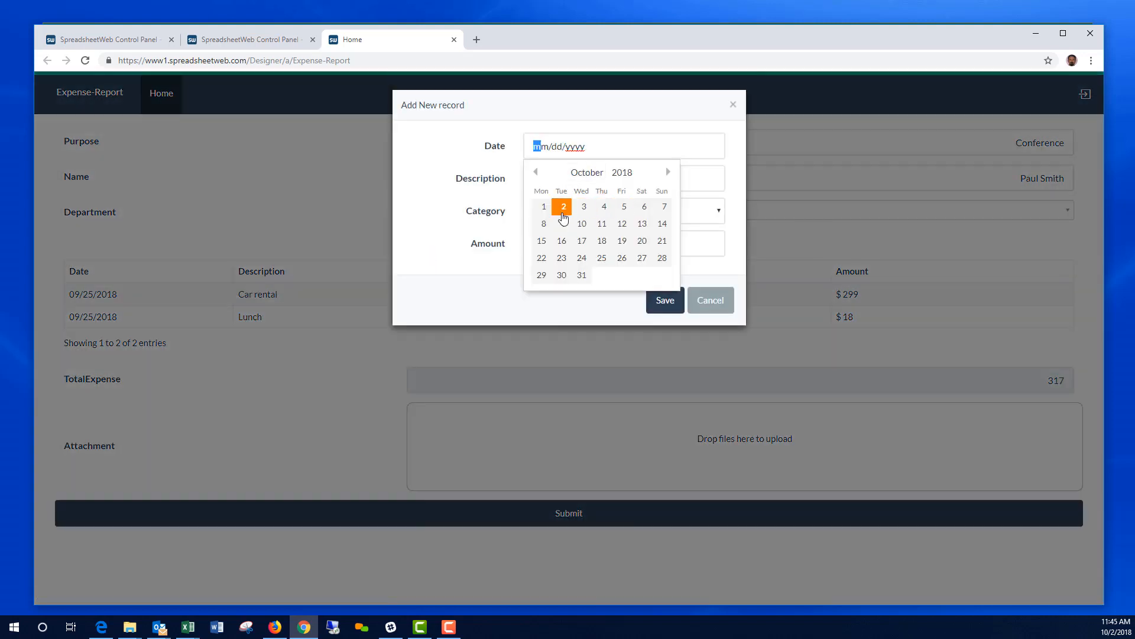
click(536, 171)
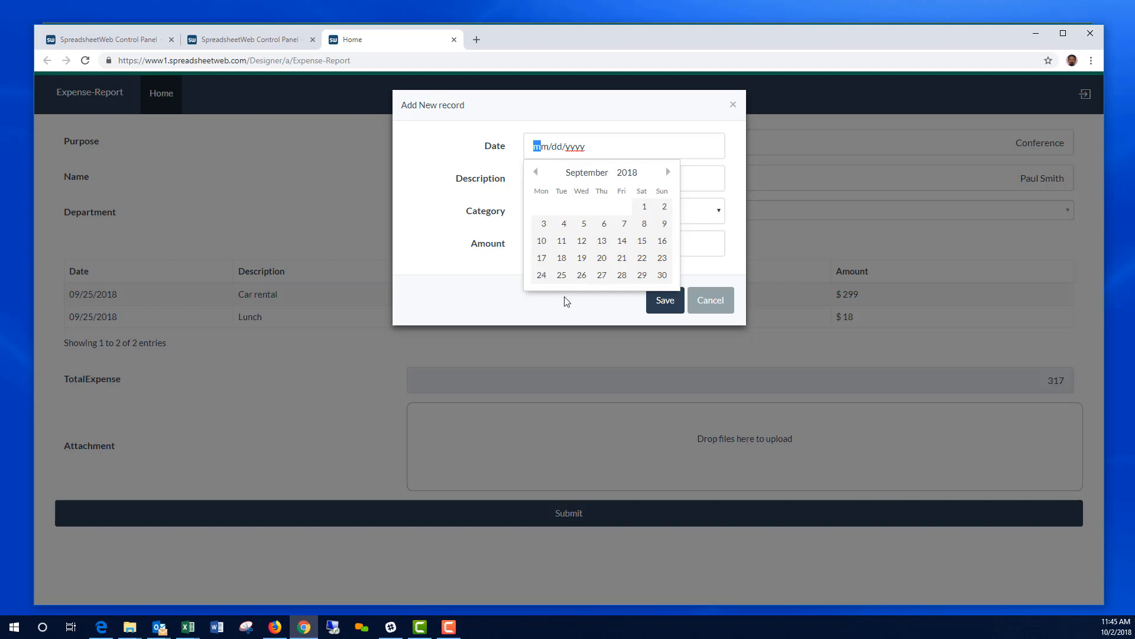
click(561, 274)
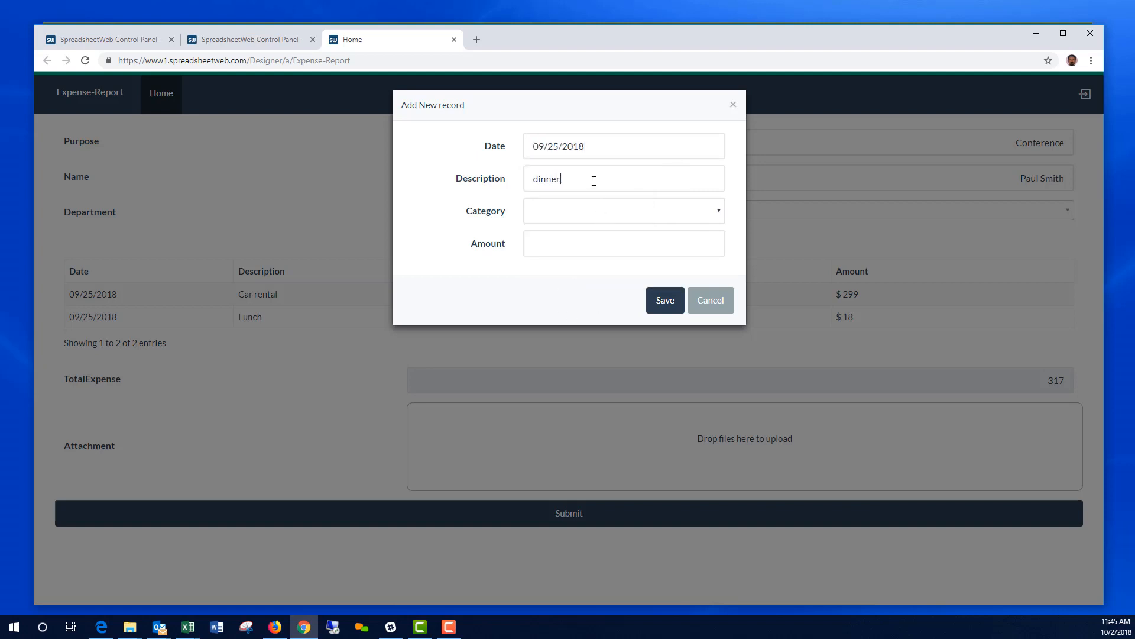
click(610, 208)
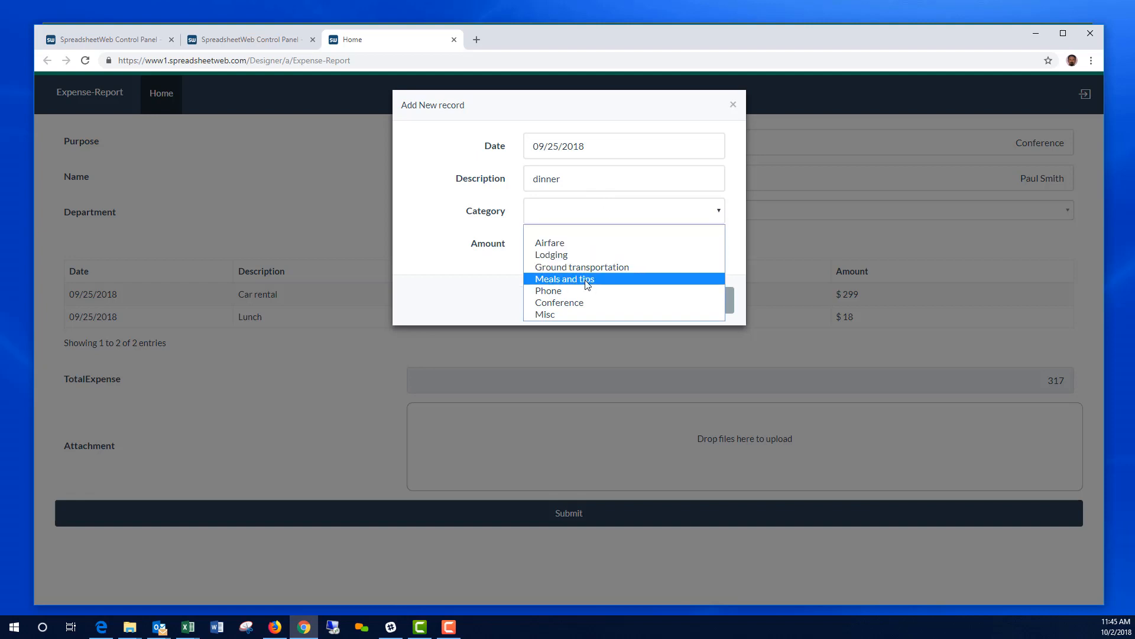
click(594, 276)
click(602, 248)
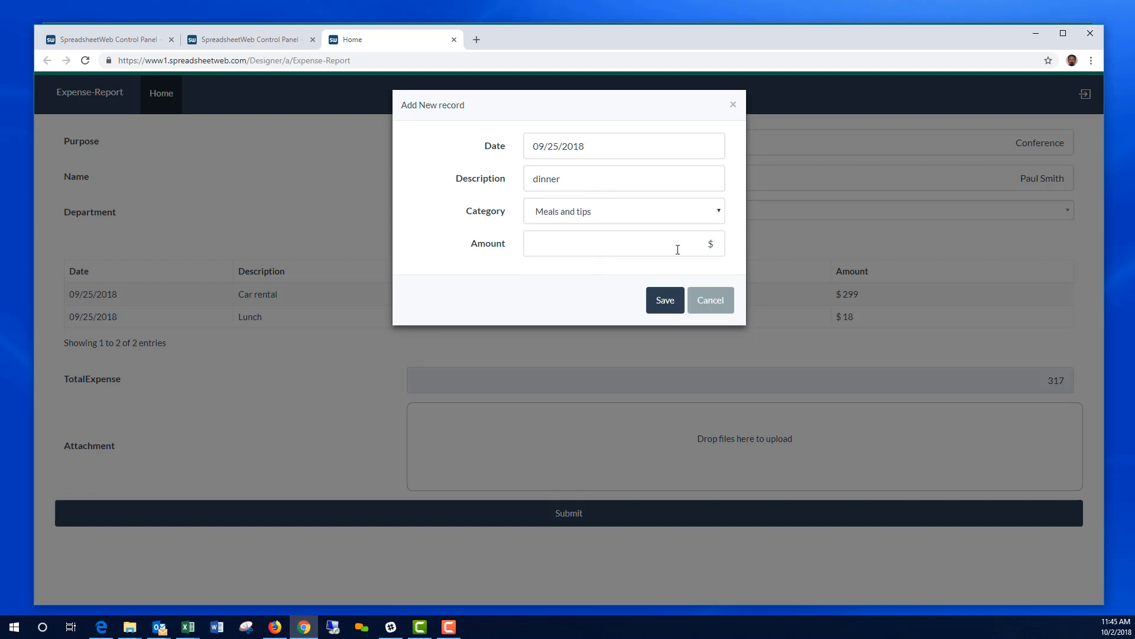
click(684, 299)
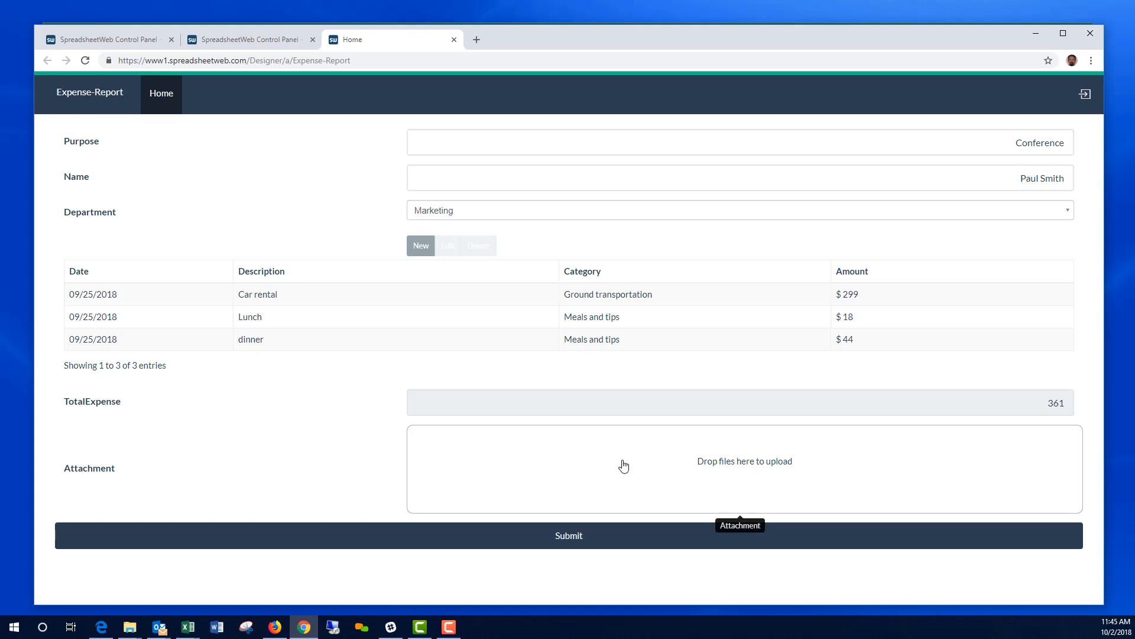
Step: Submit the 361 conference report, acknowledge the success message, and close the form tab
click(571, 538)
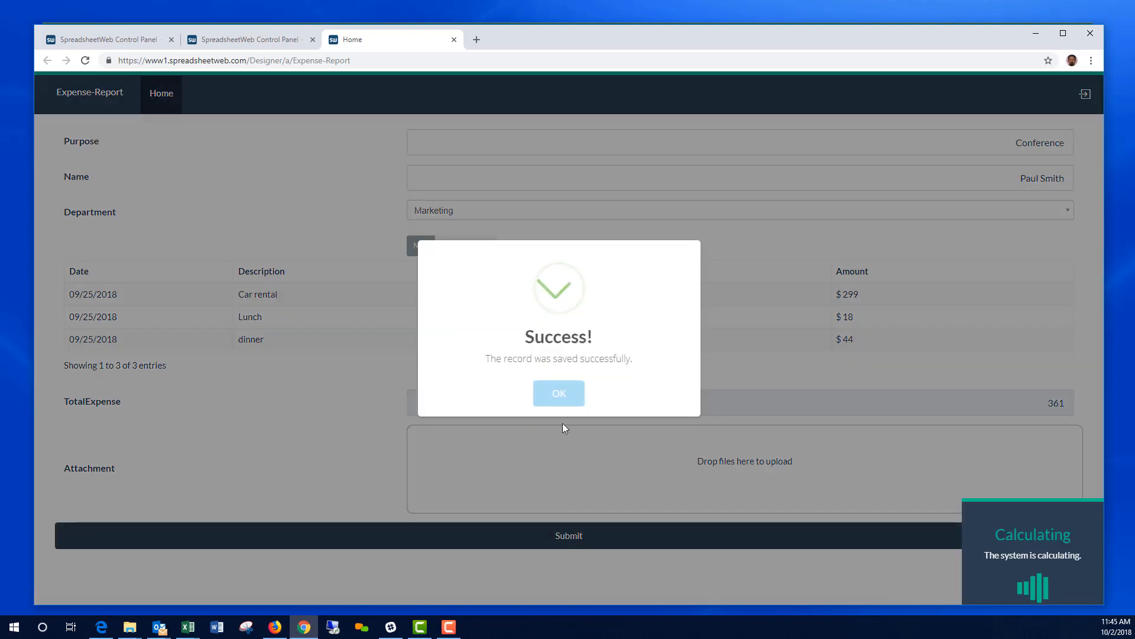
click(561, 394)
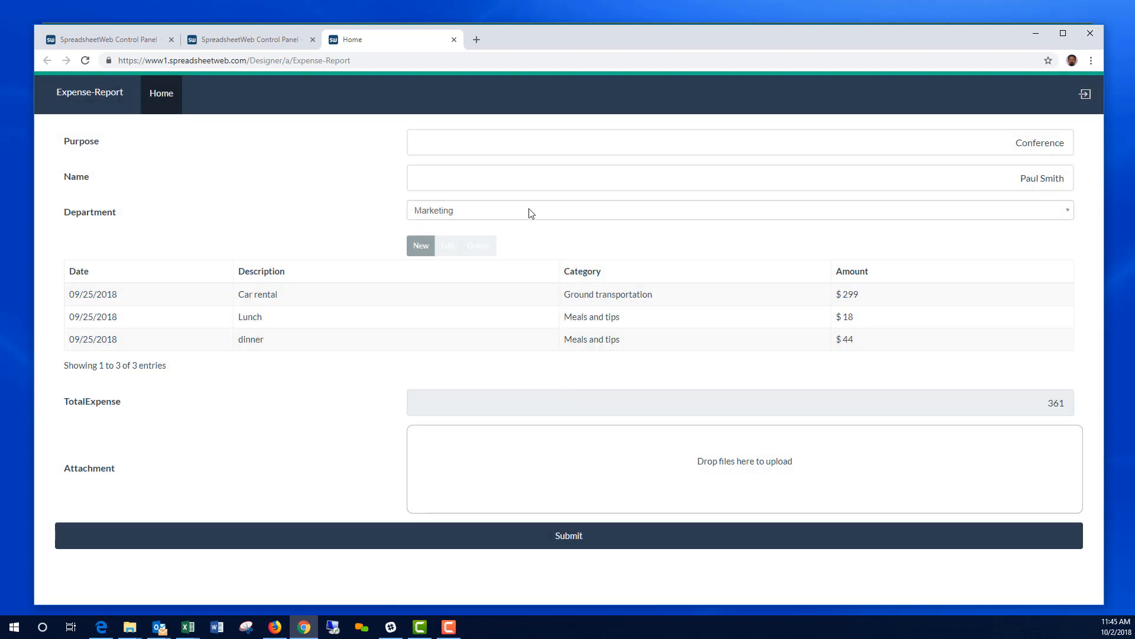
click(454, 39)
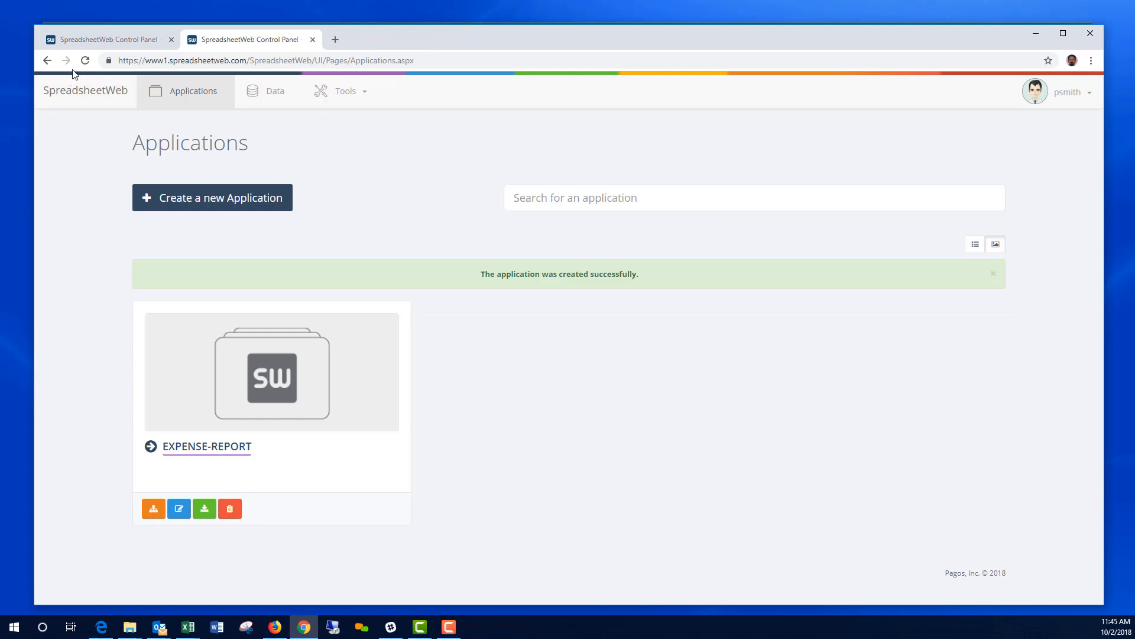
Step: Refresh Applications, view Expense-Report's data showing the Marketing record, and add a new entry
click(90, 62)
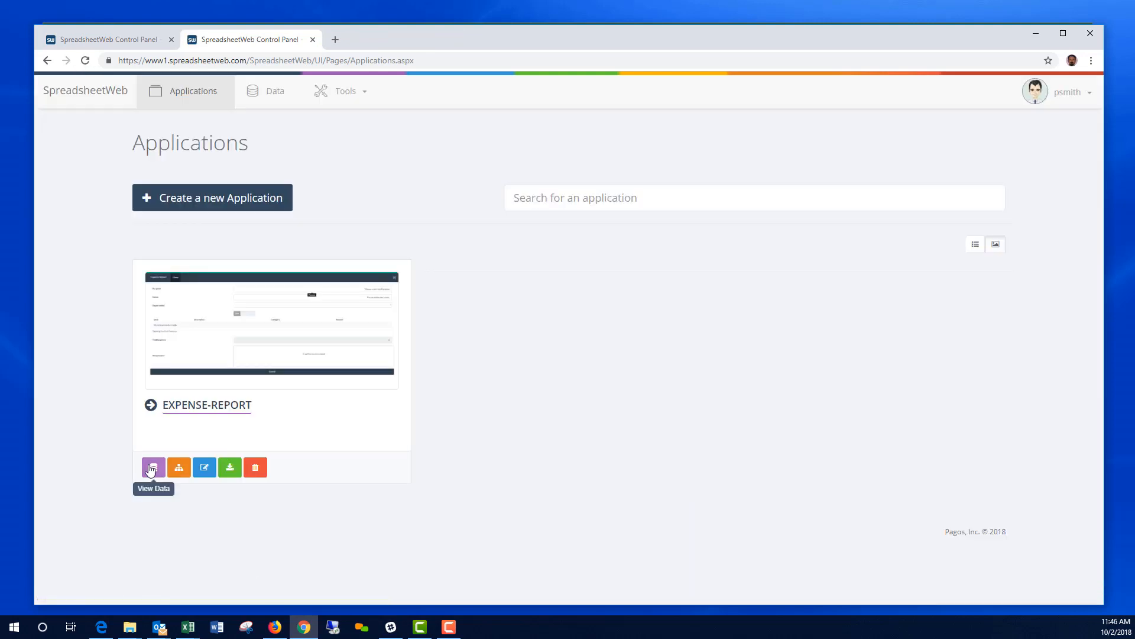
click(153, 468)
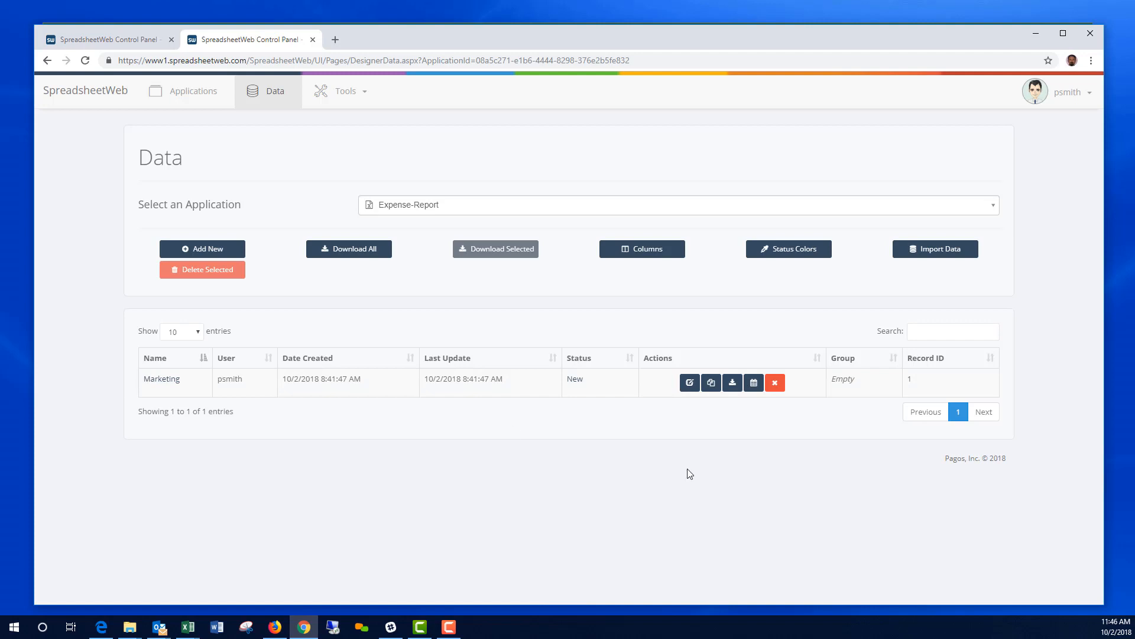
click(215, 250)
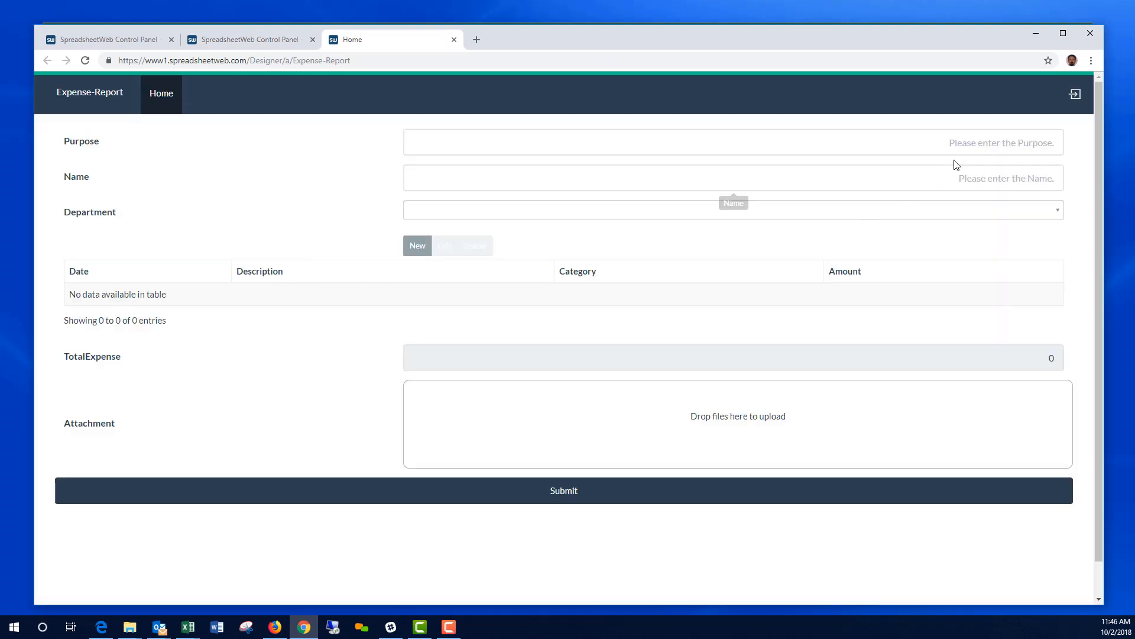
Step: Enter Purpose 'customer Visit', the submitter's name, and department Sales
click(977, 142)
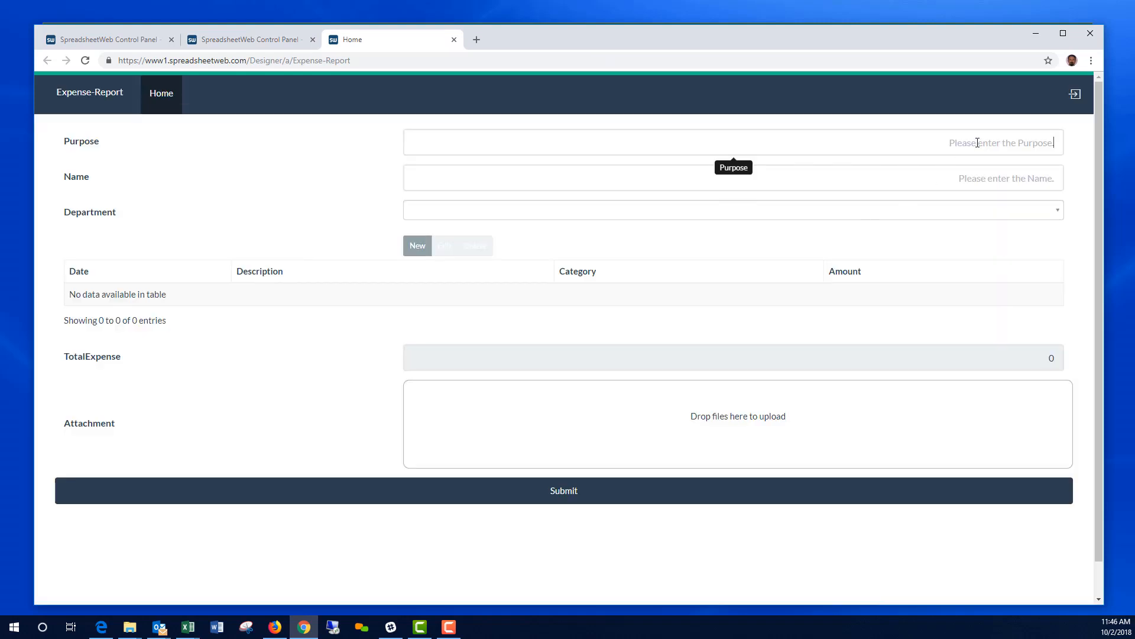
text(customer)
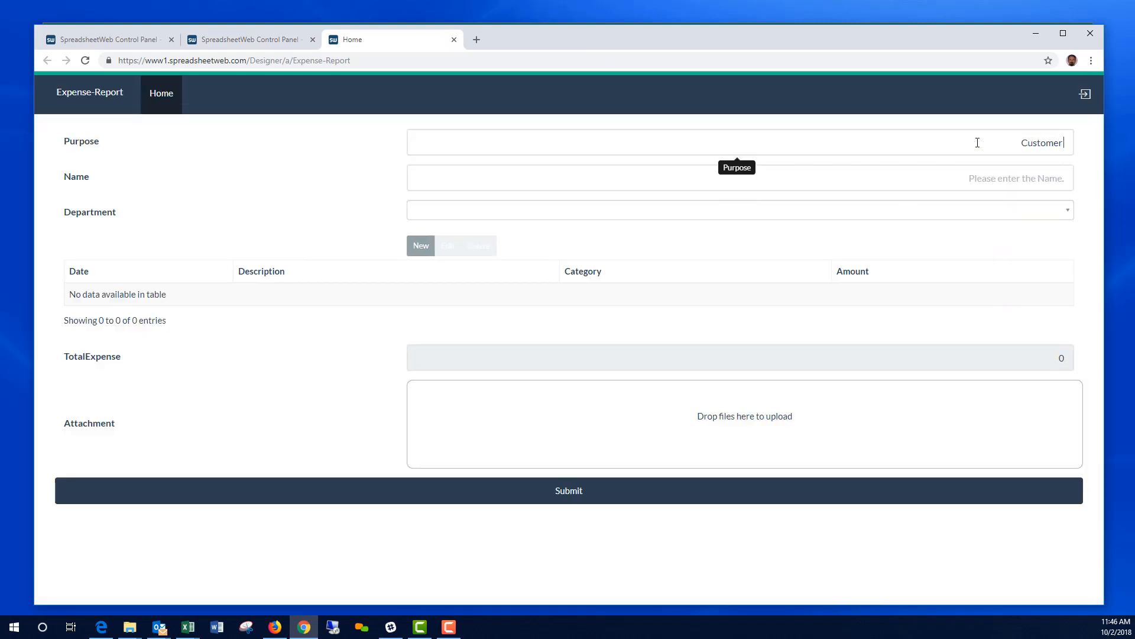
text( Visit)
click(980, 178)
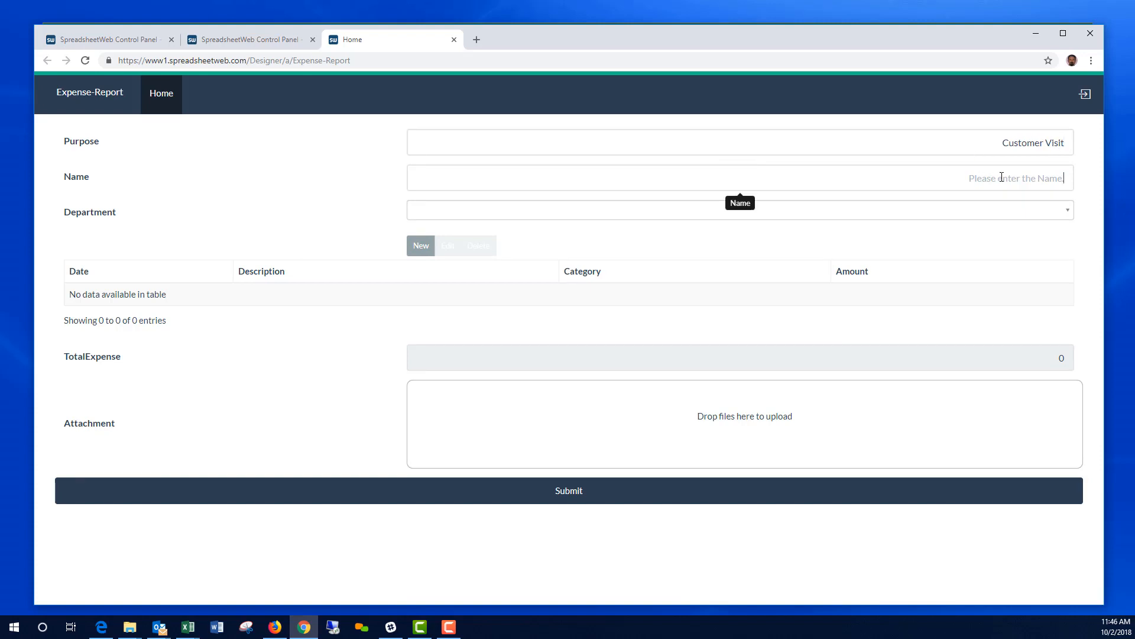
text(Jane Doe)
click(1037, 210)
scroll(651, 326, down, 1)
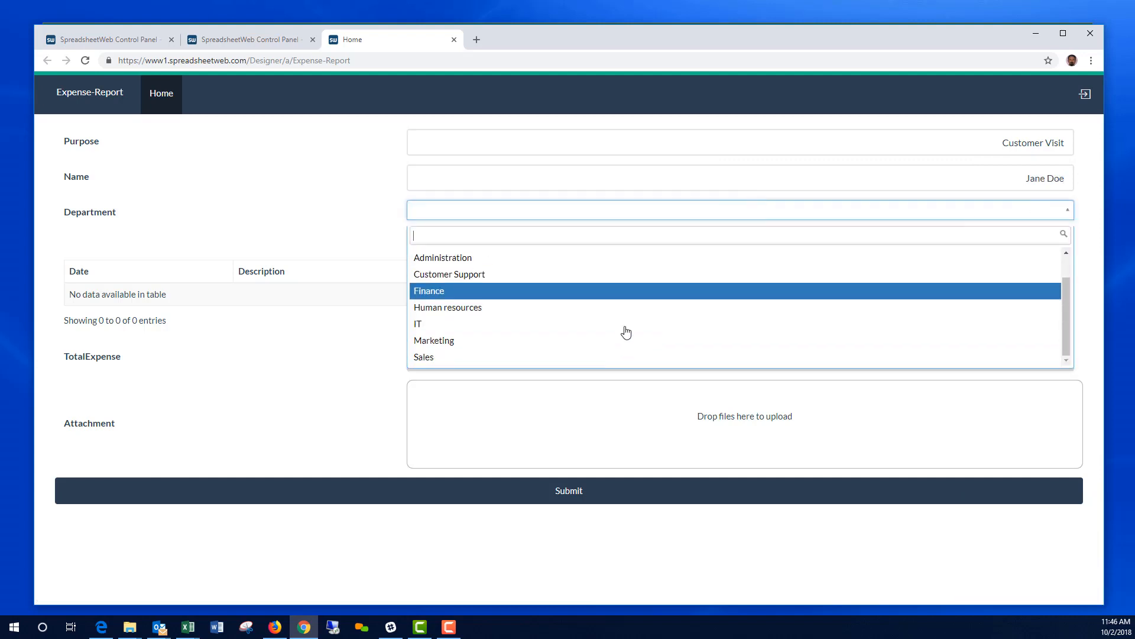
click(490, 362)
Step: Add a 09/25/2018 train ticket under Ground transportation for $75, then submit the report
click(424, 251)
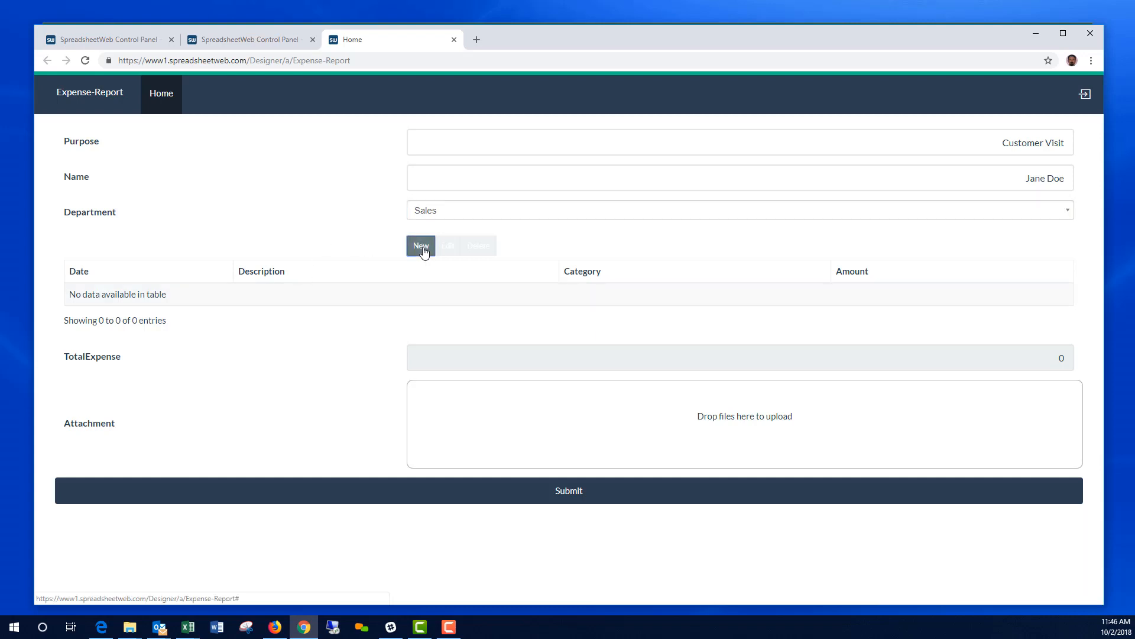
click(536, 146)
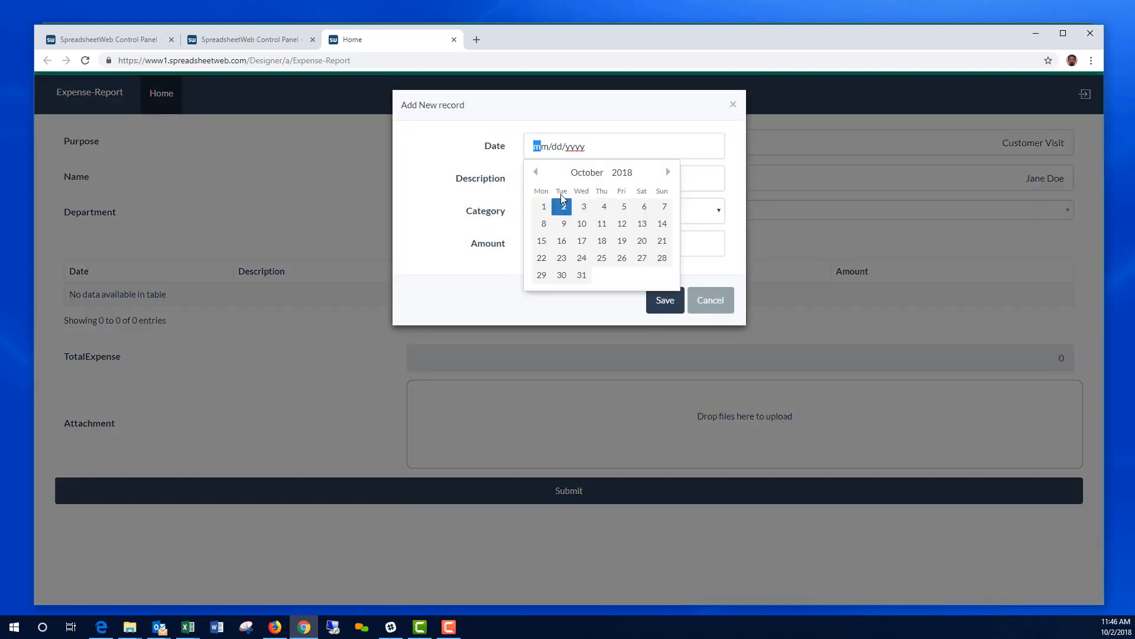
click(535, 172)
click(562, 275)
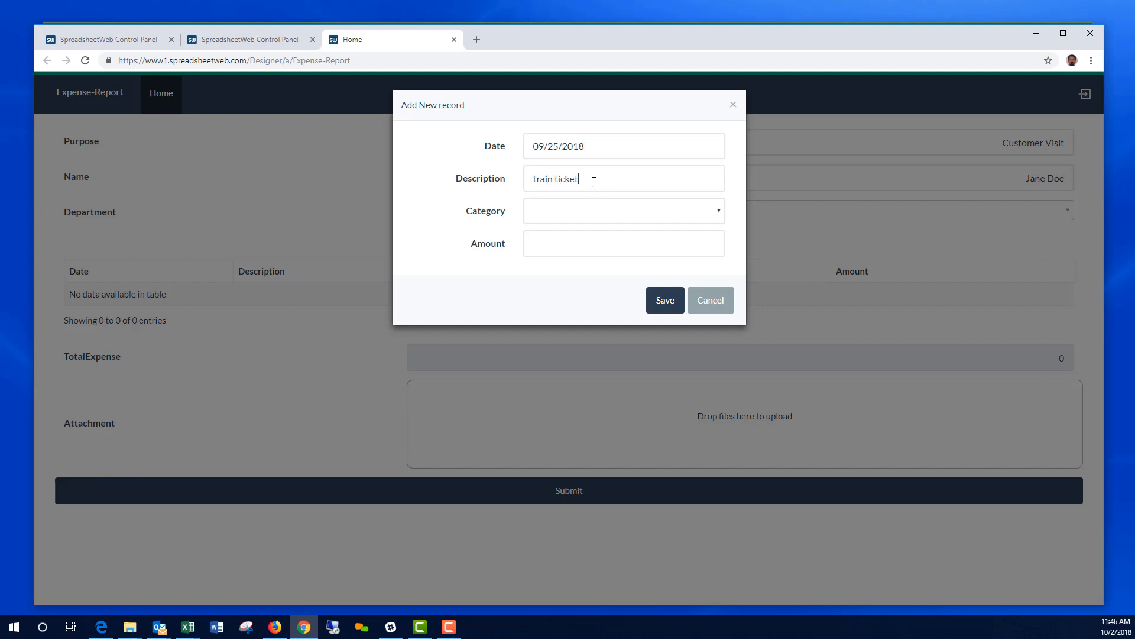
click(611, 219)
click(595, 265)
click(718, 245)
text(75)
click(665, 302)
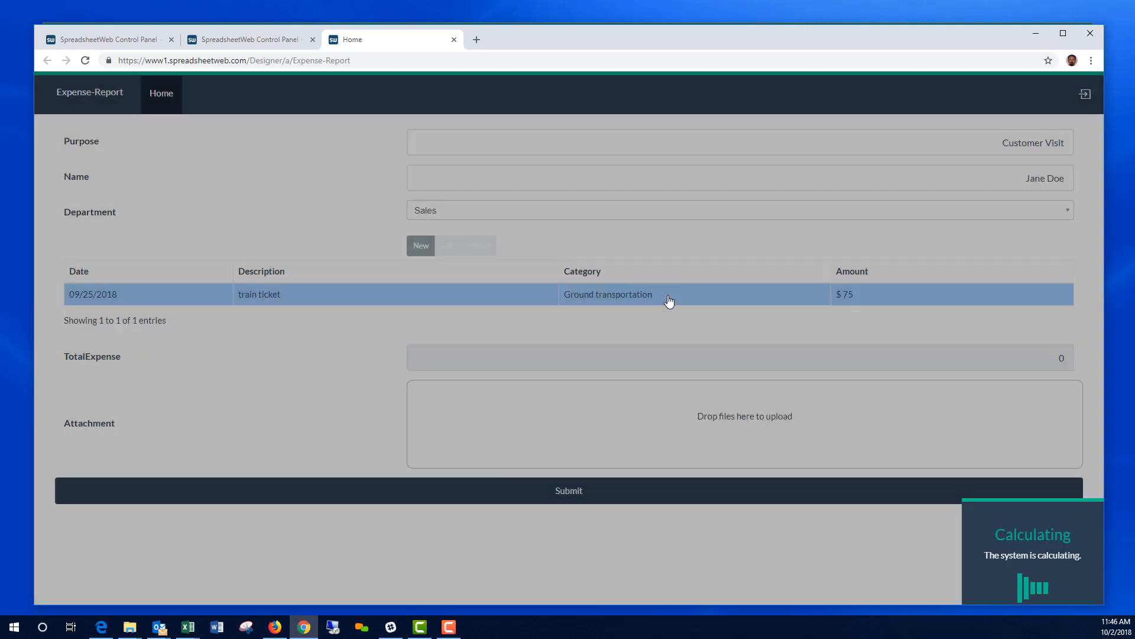
click(563, 493)
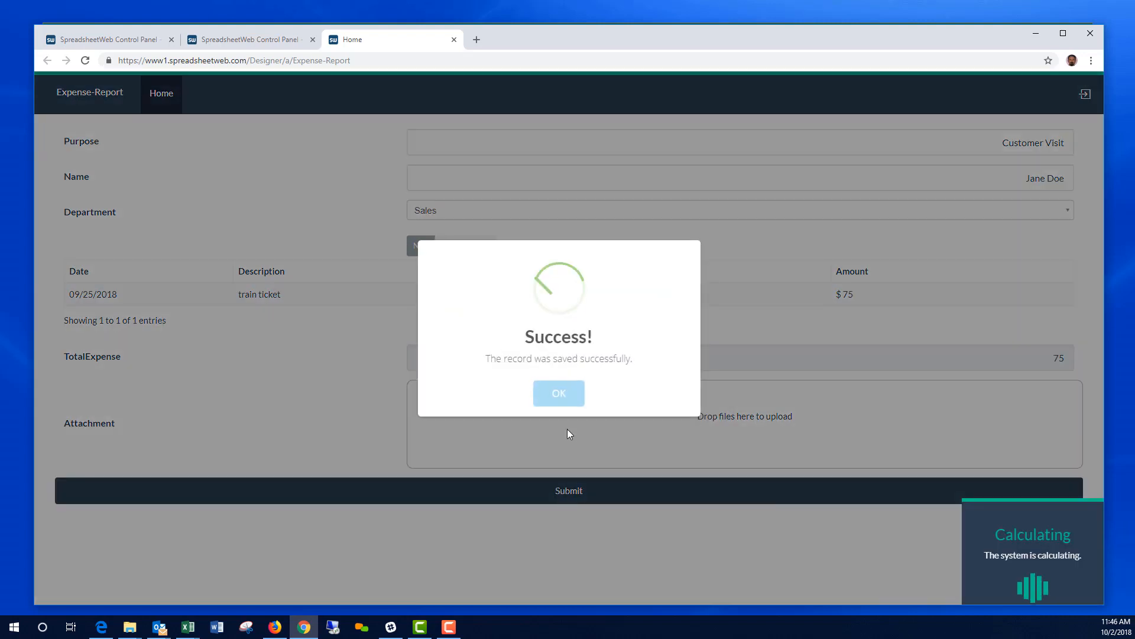
click(559, 394)
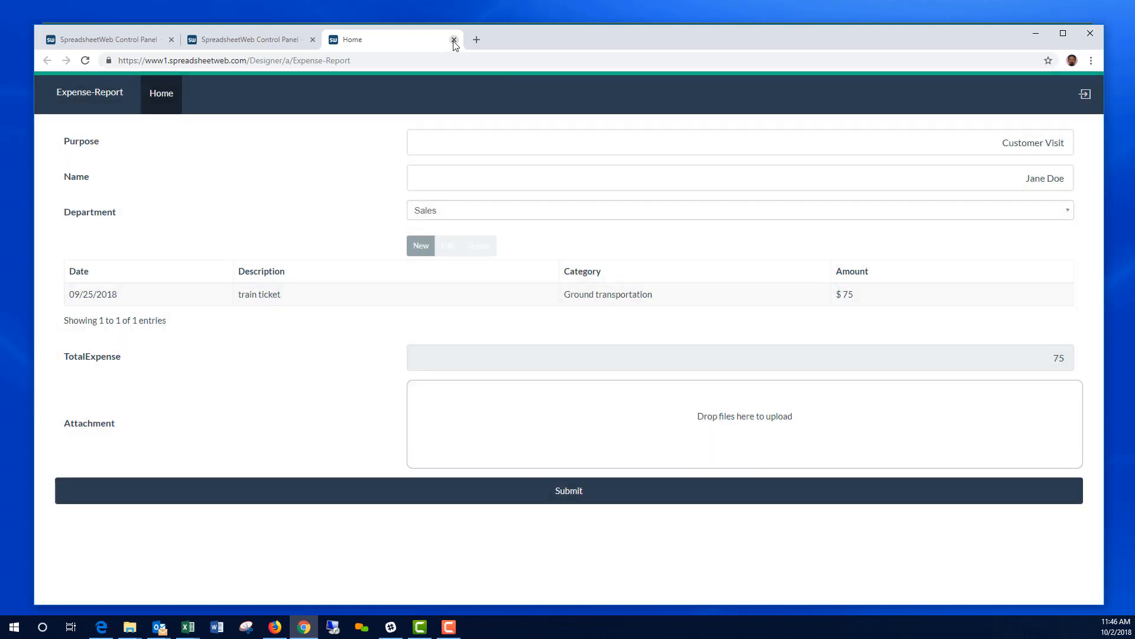
Step: Close the report tab to return to the Data page listing both Marketing and Sales records
click(454, 40)
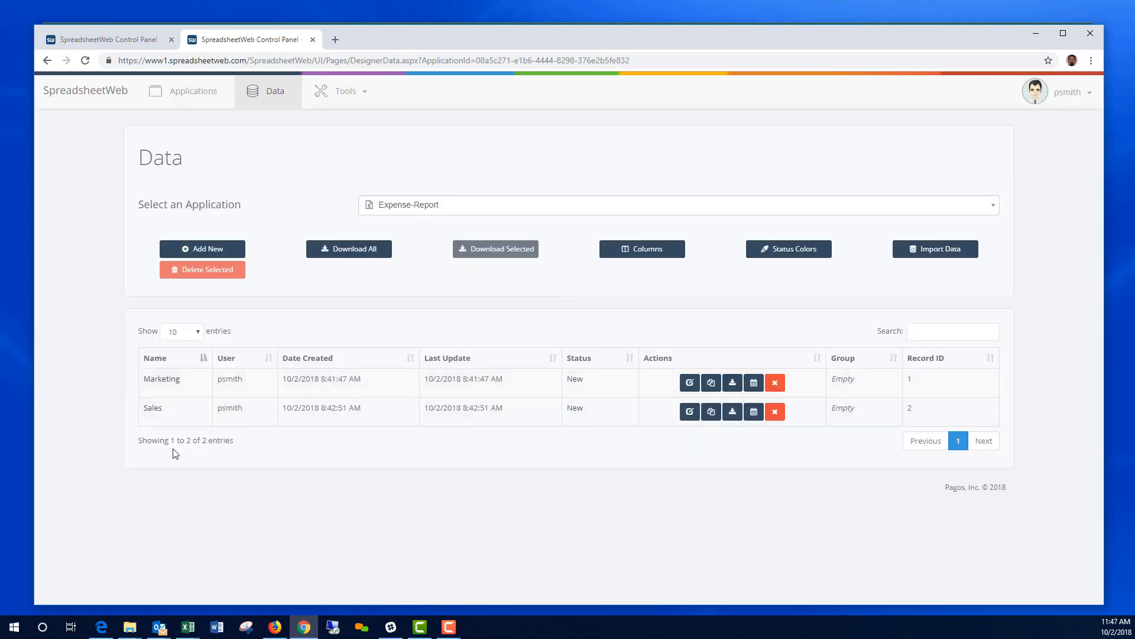
Step: Change the data list's first column field from Department to Name and save the column layout
click(651, 254)
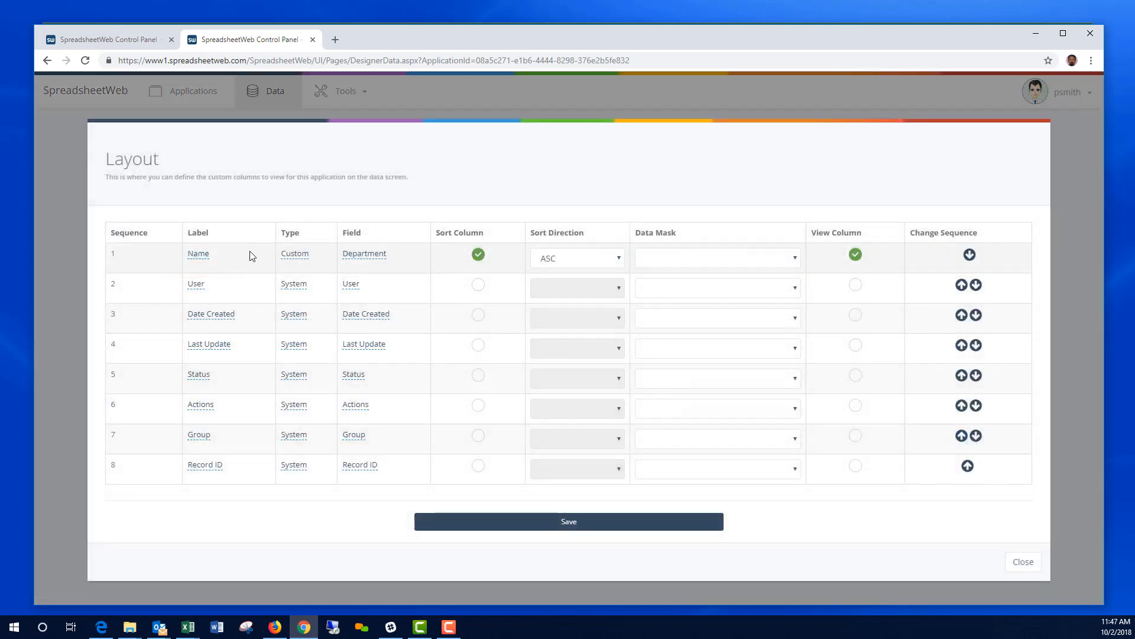
click(363, 254)
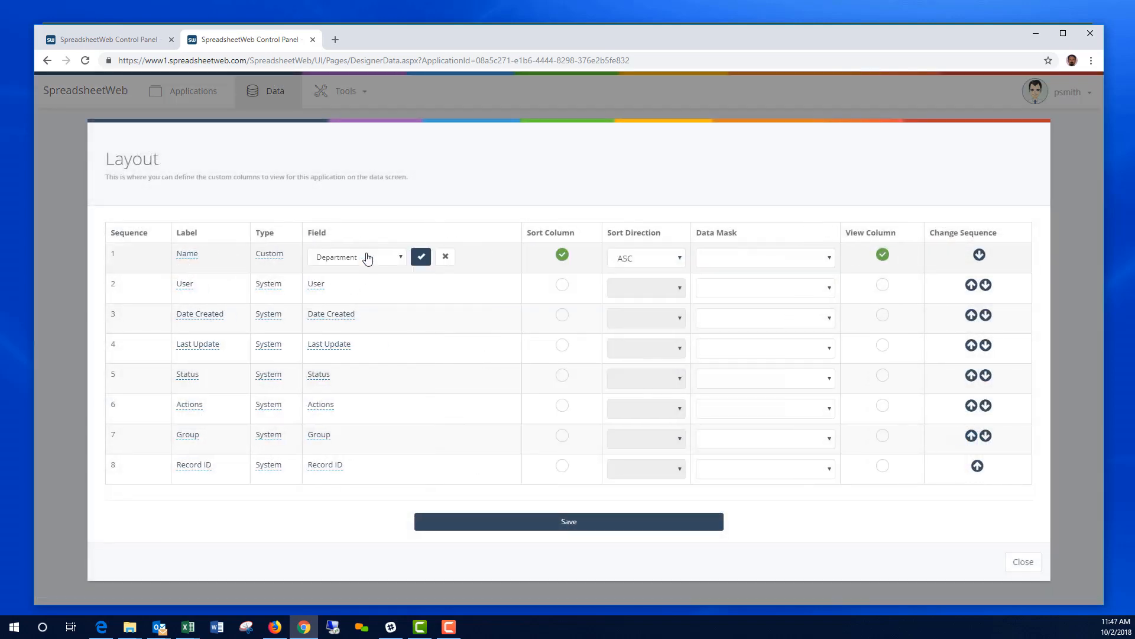
click(371, 256)
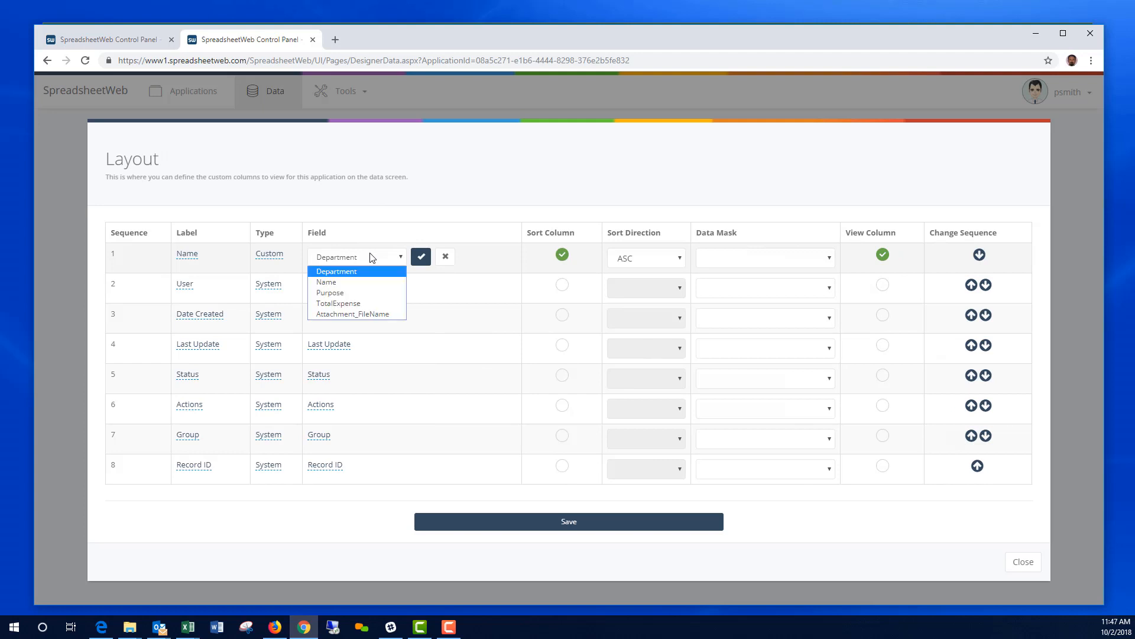
click(337, 282)
click(420, 258)
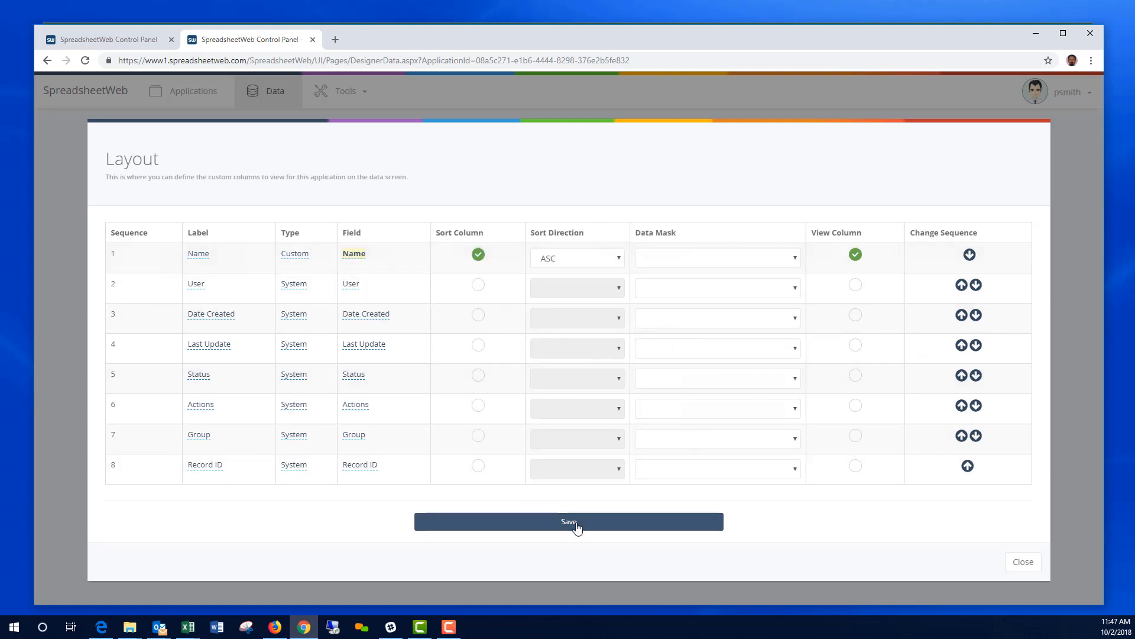
click(577, 528)
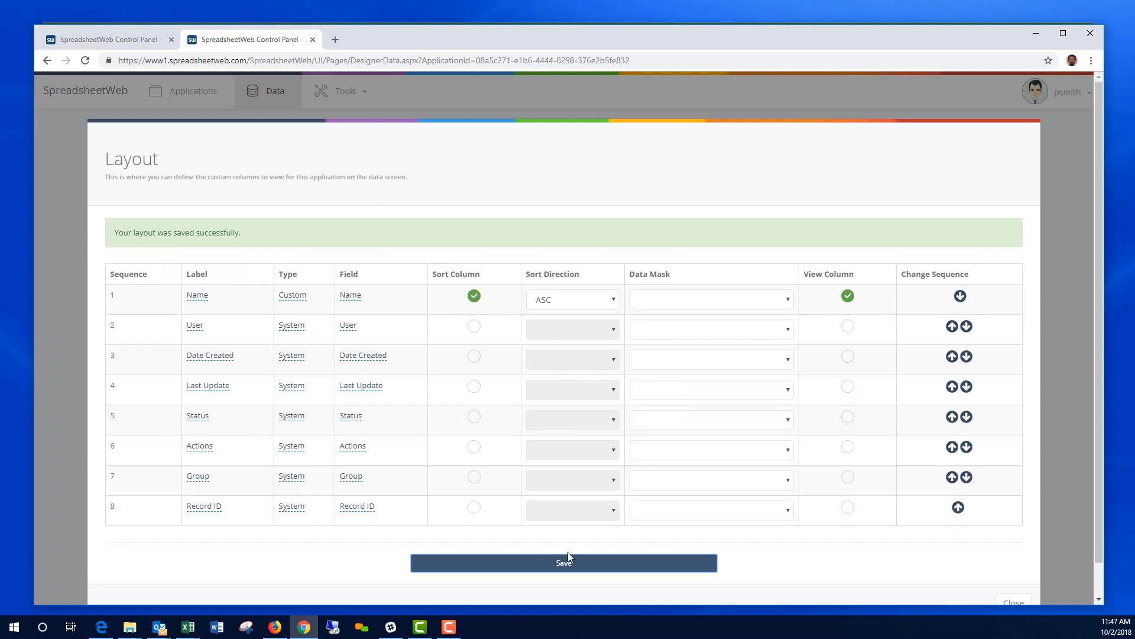
scroll(828, 565, down, 1)
click(1012, 569)
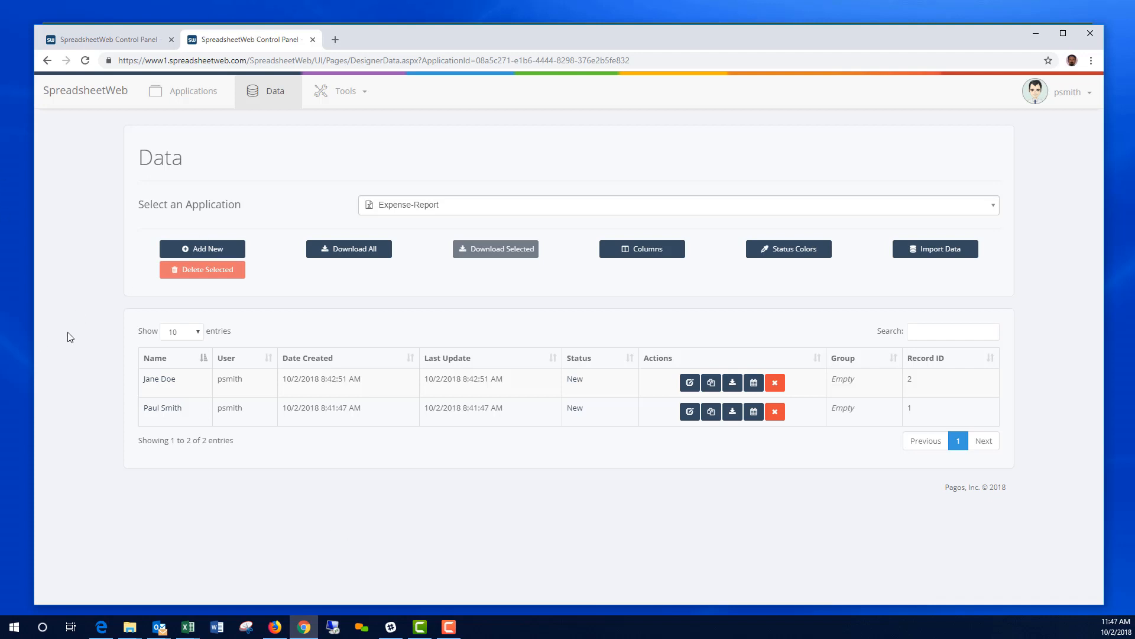
Step: Start a new application of the Dashboard type
click(194, 98)
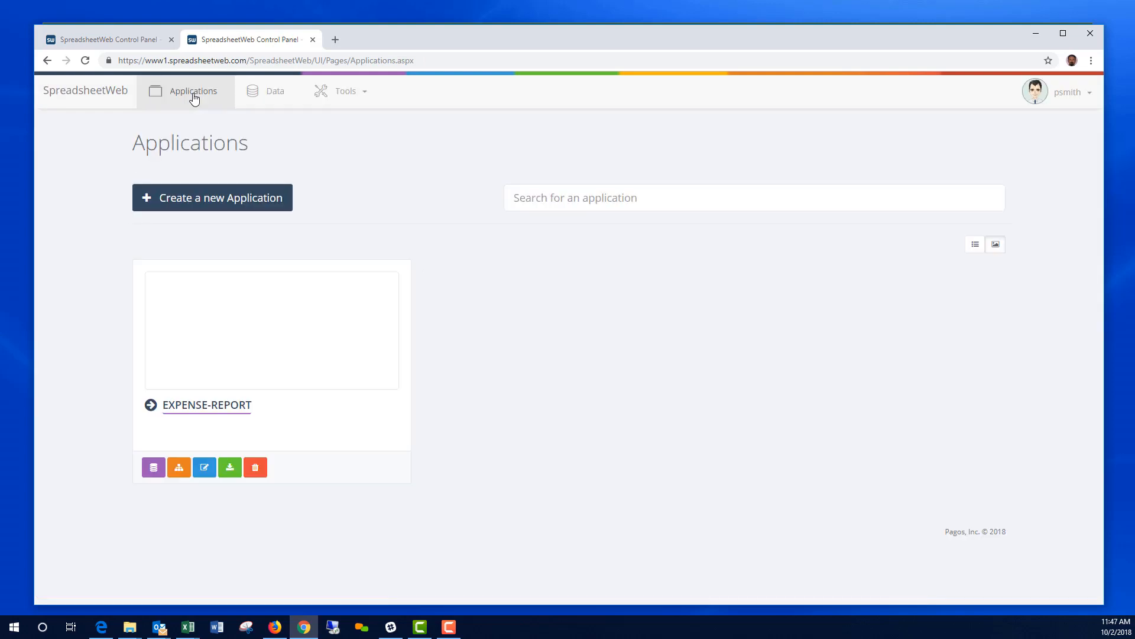
click(185, 199)
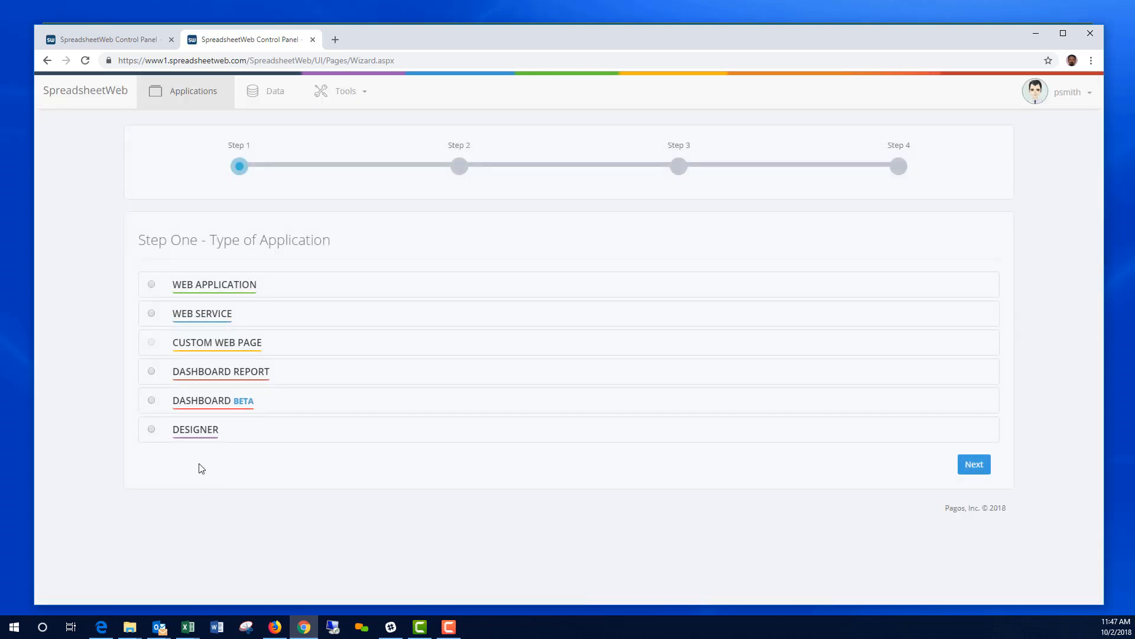
click(152, 402)
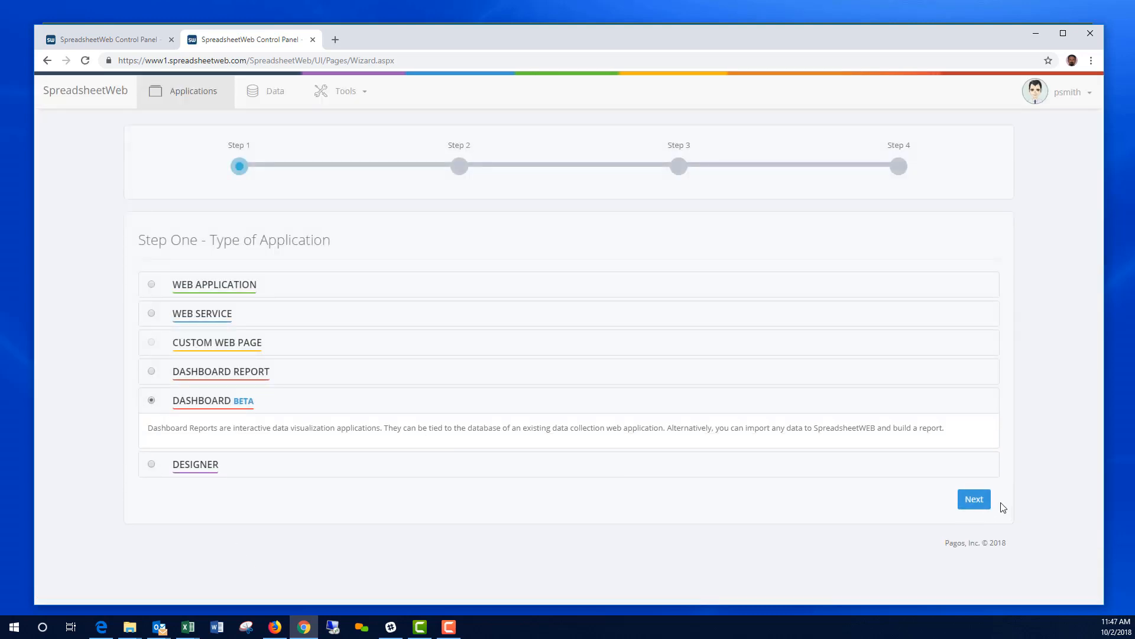
click(976, 499)
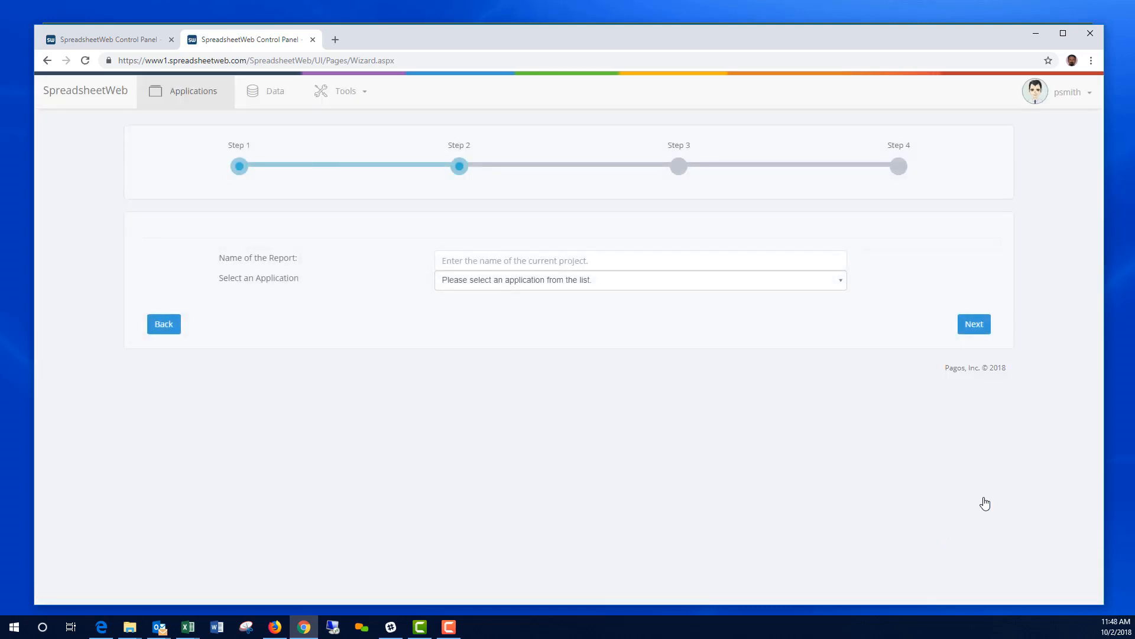
Step: Name it Expense Dashboard and base it on the Expense-Report application
click(567, 283)
click(563, 259)
text(E)
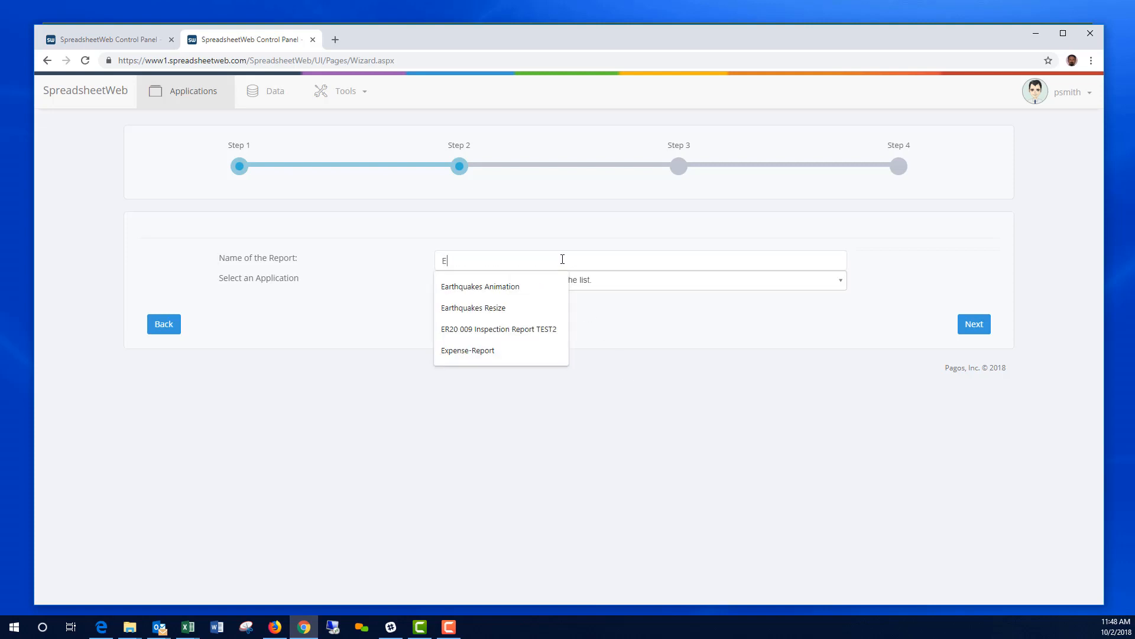
text(xpense Dashboard)
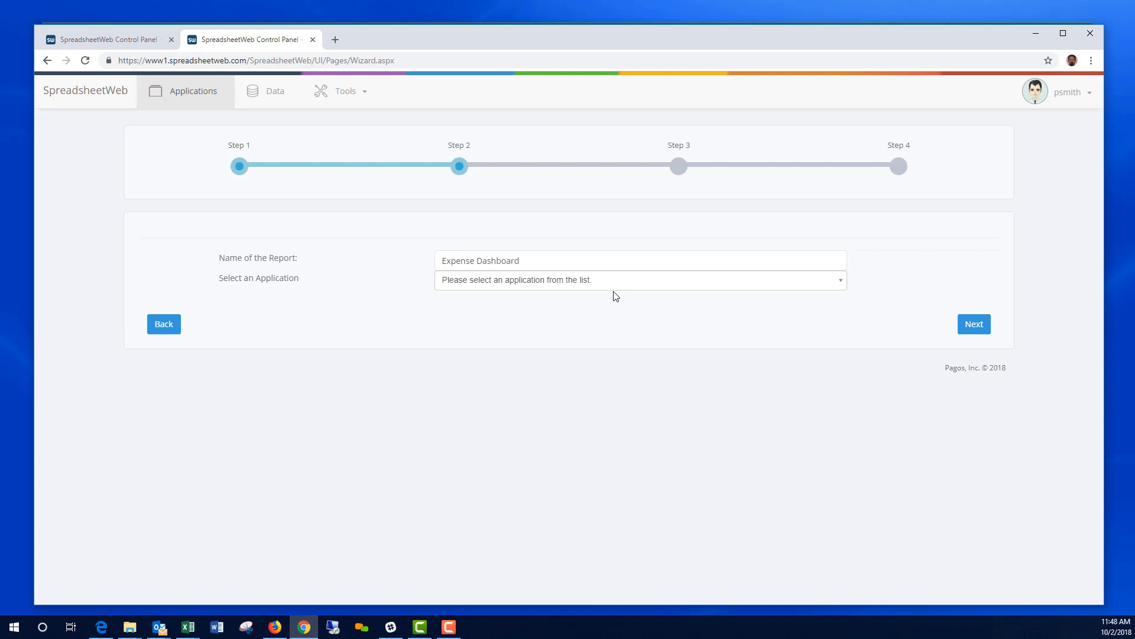
click(606, 281)
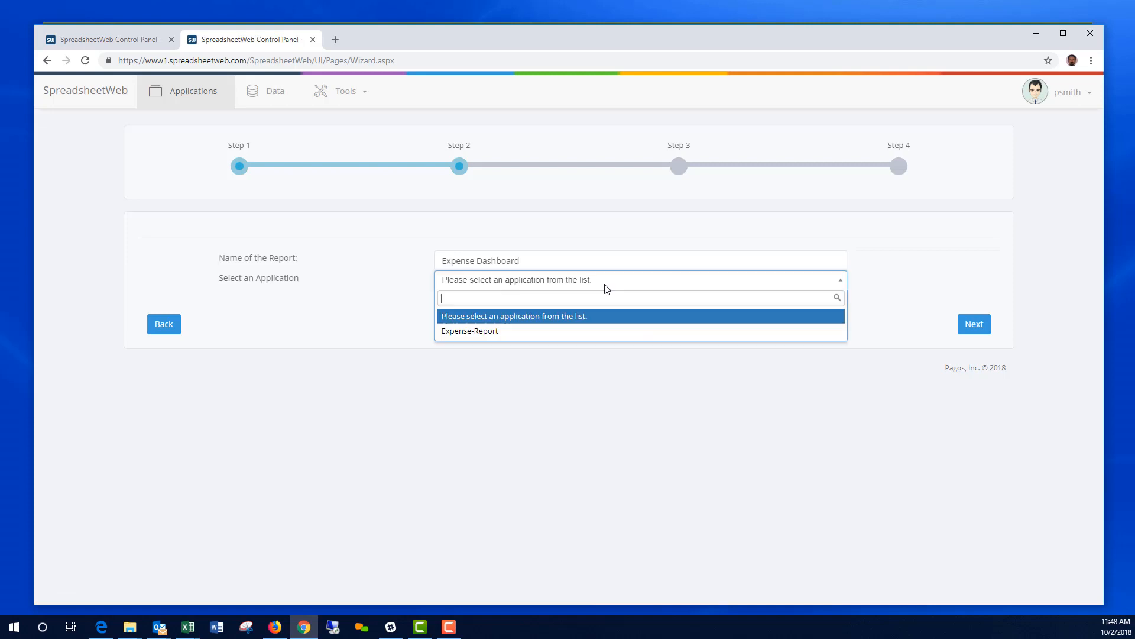
click(494, 335)
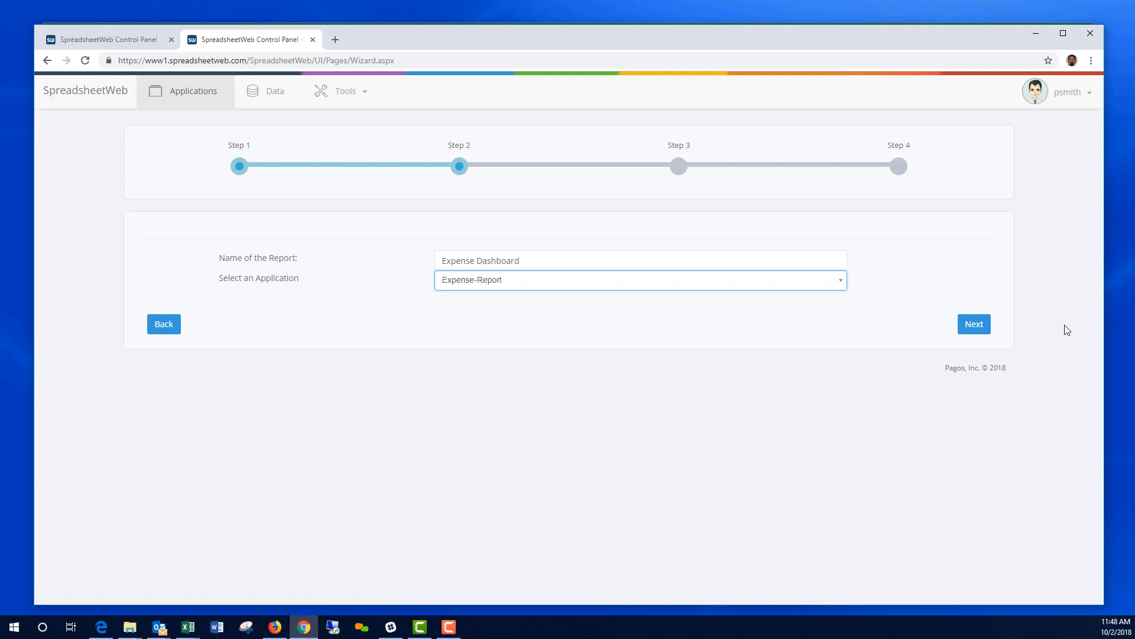
Step: Grant the demo2 group access and finish creating the dashboard
click(979, 324)
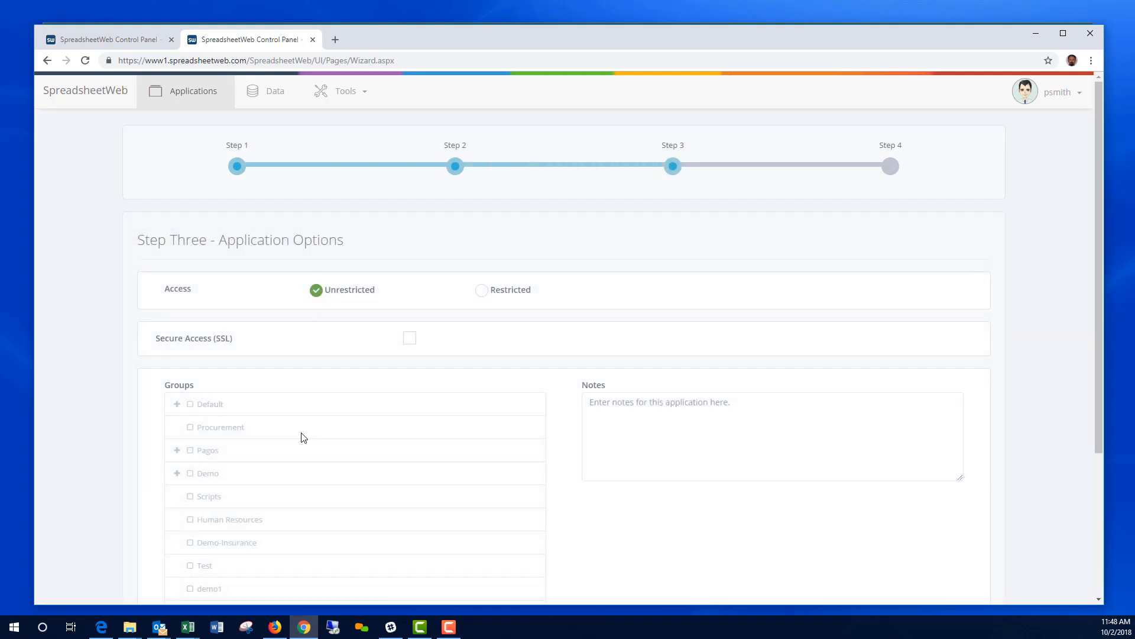
scroll(303, 437, down, 3)
click(190, 478)
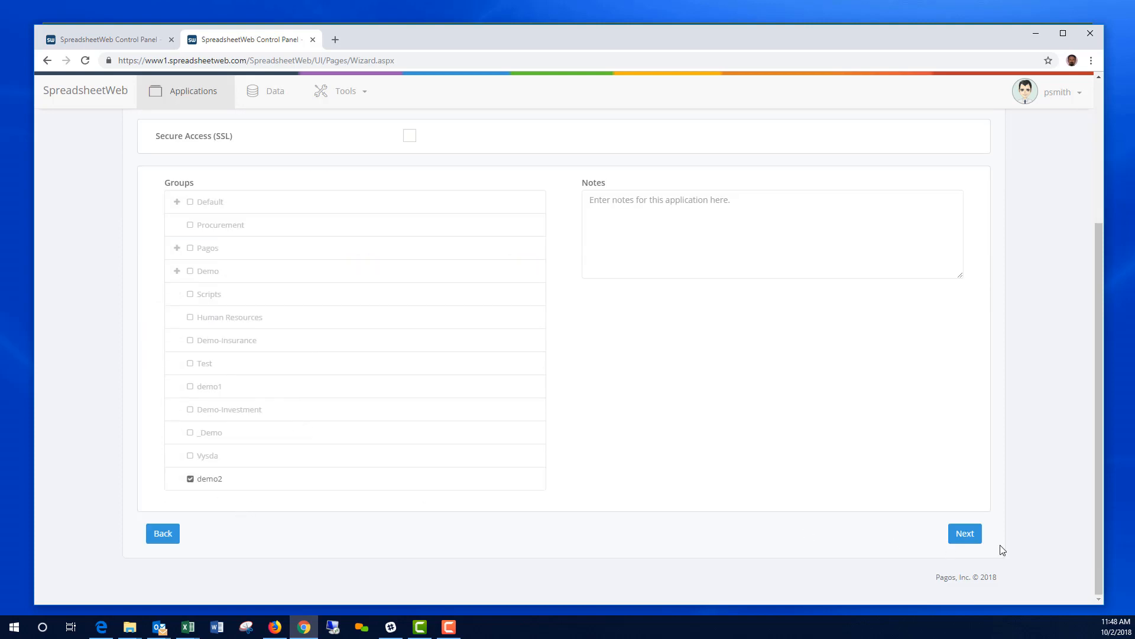
click(966, 533)
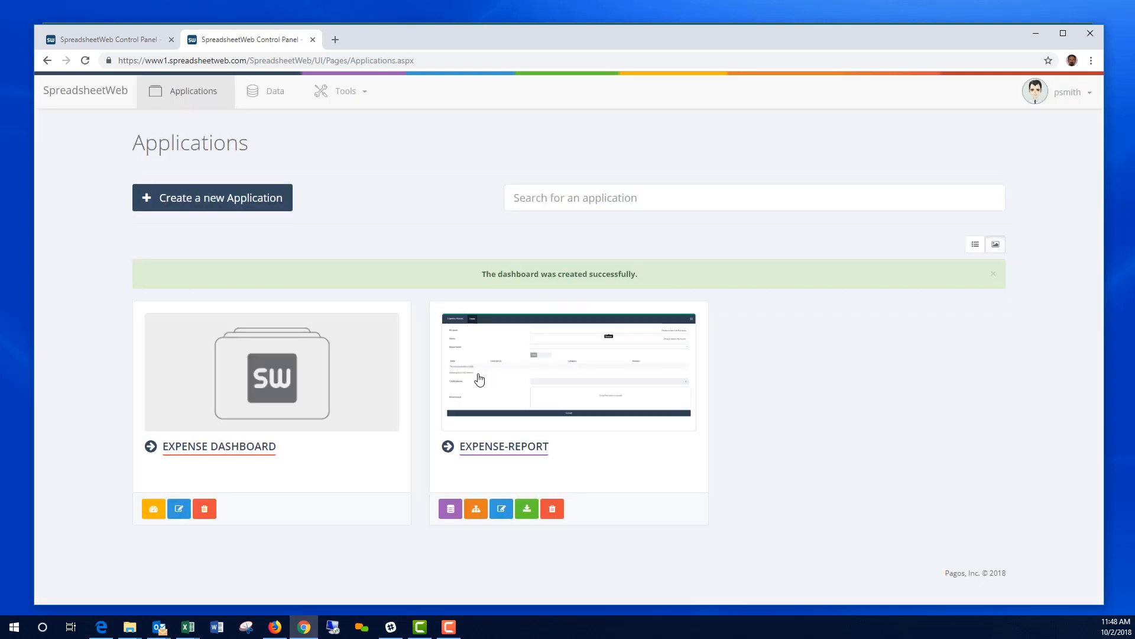
Step: Open Expense Dashboard in the dashboard editor and begin a new visualization
click(150, 510)
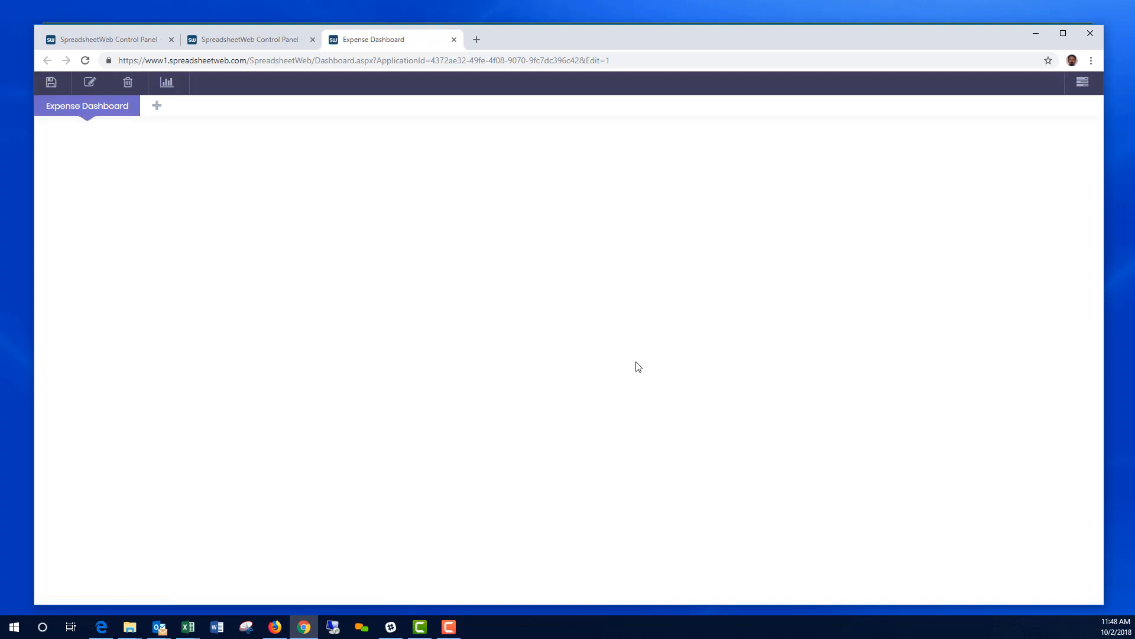
click(168, 84)
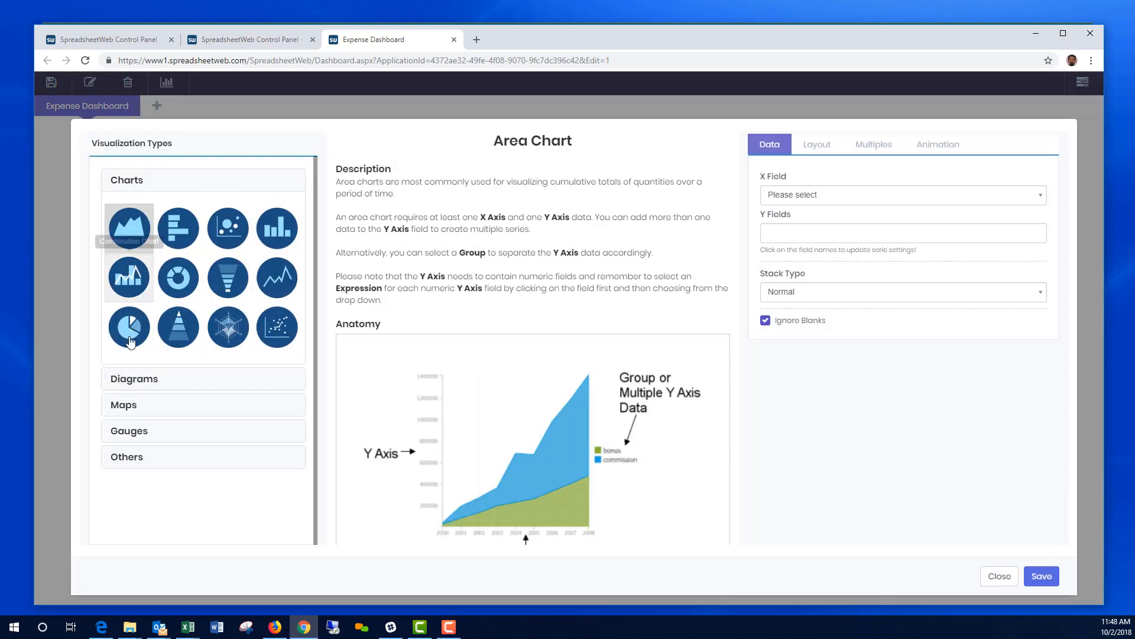
Step: Choose the Grid visualization and add Name and Date as columns
click(139, 463)
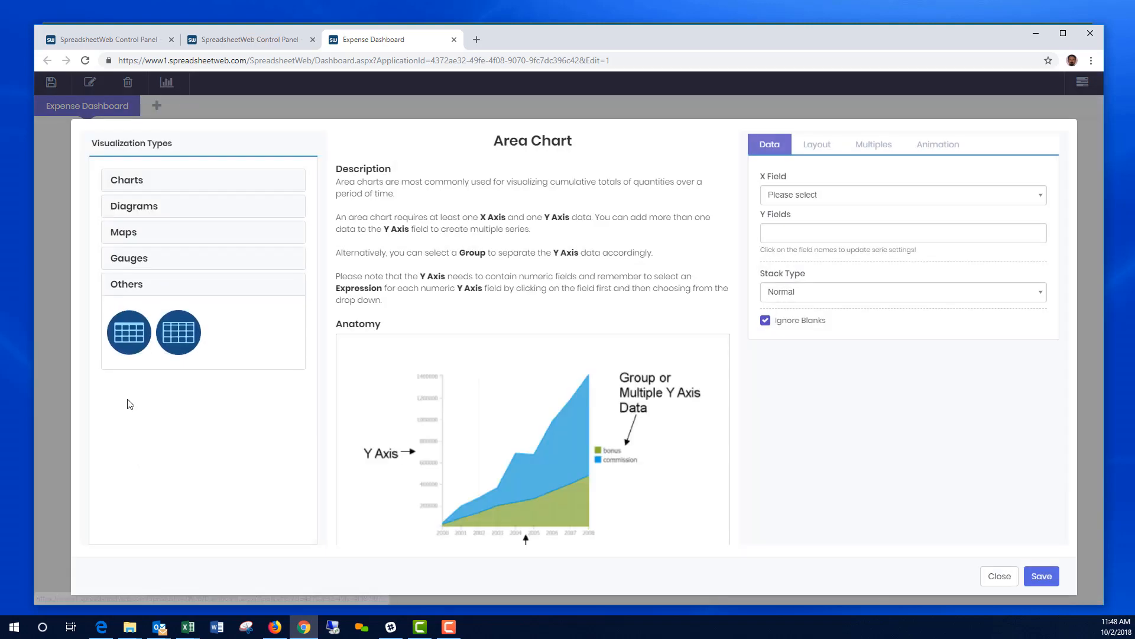
click(126, 346)
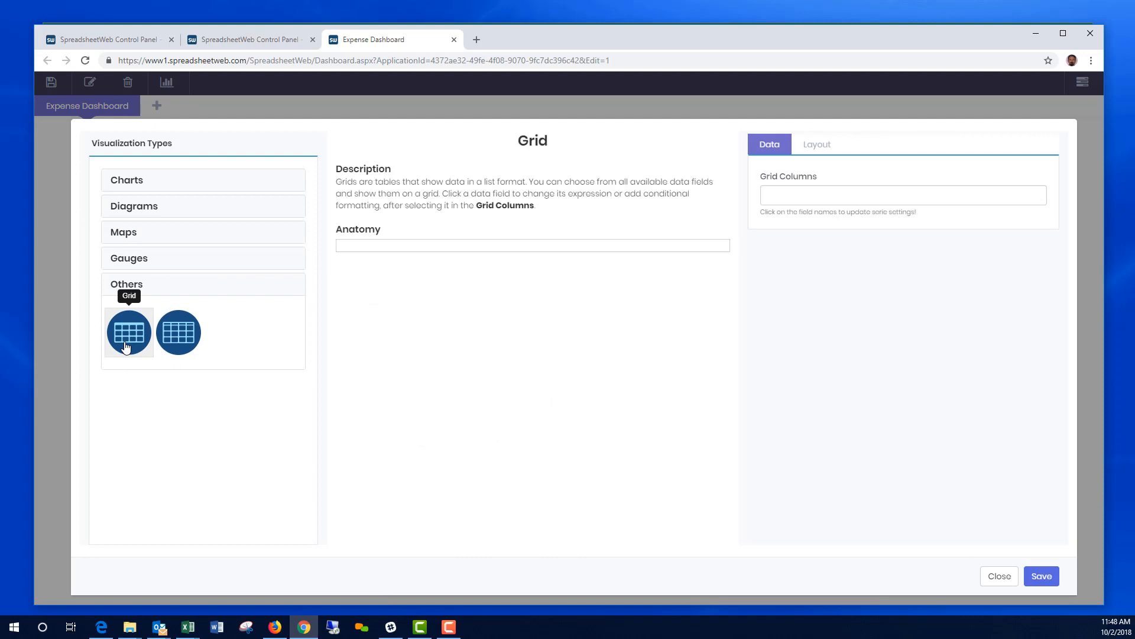
click(825, 196)
scroll(823, 287, down, 2)
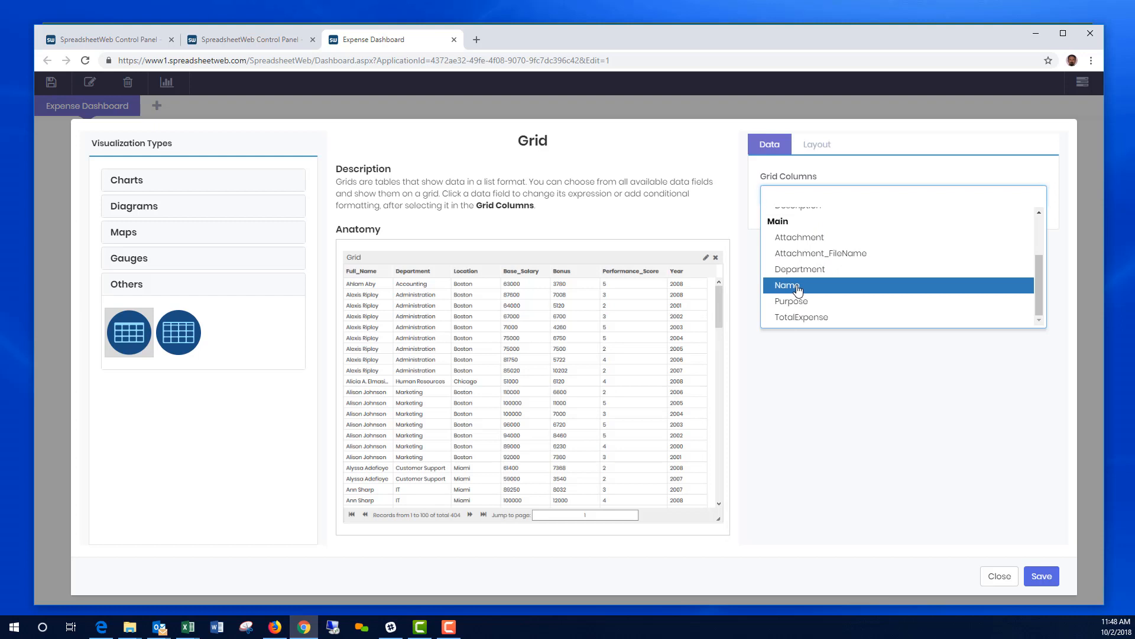
click(796, 288)
click(825, 199)
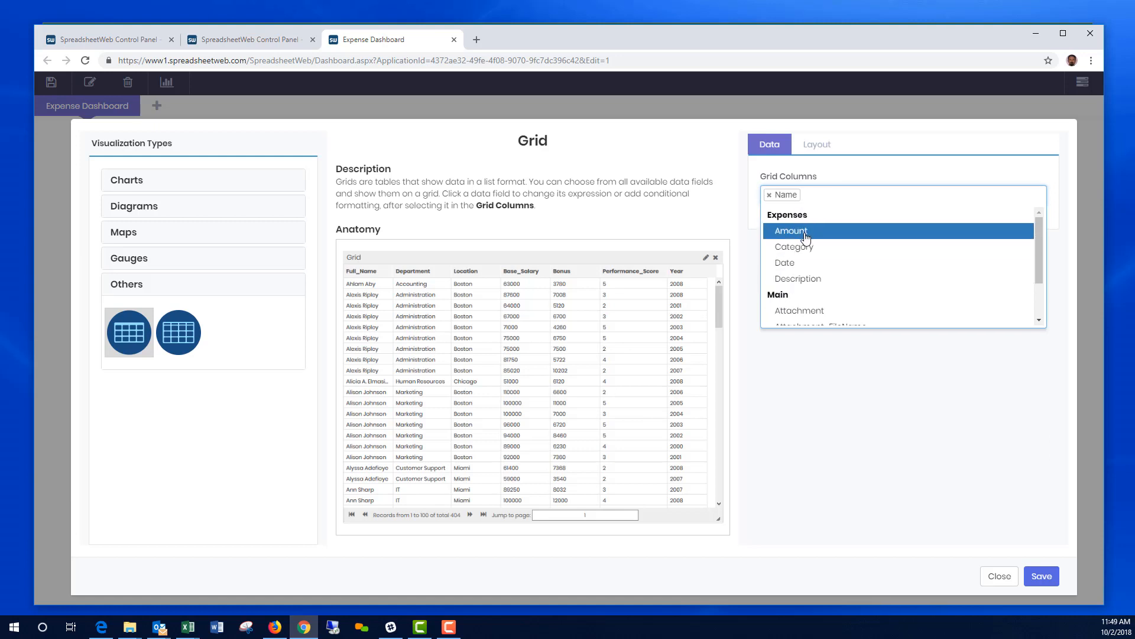
key(Down)
key(Down)
key(Down)
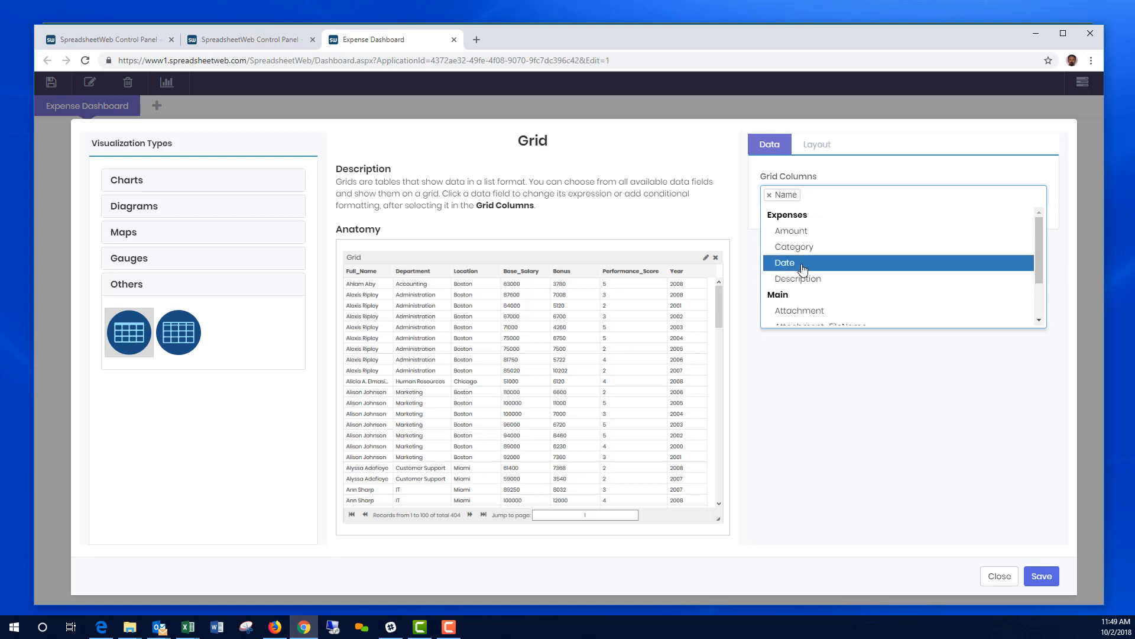
click(813, 262)
Step: Add Description, Category and Amount columns and save the grid
click(847, 195)
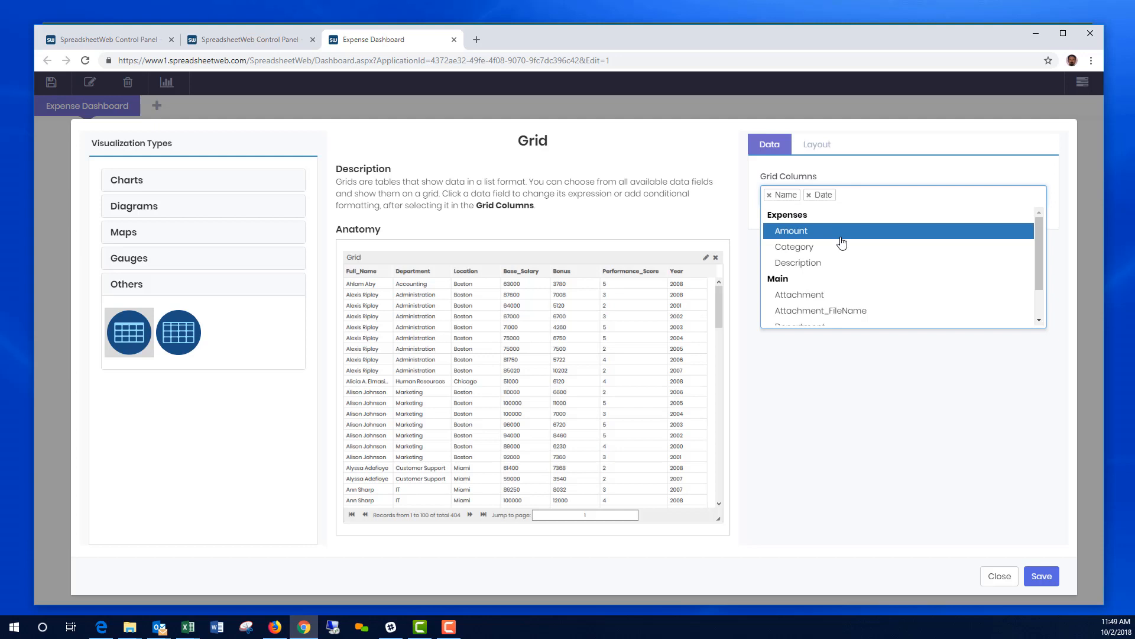
click(809, 263)
click(907, 197)
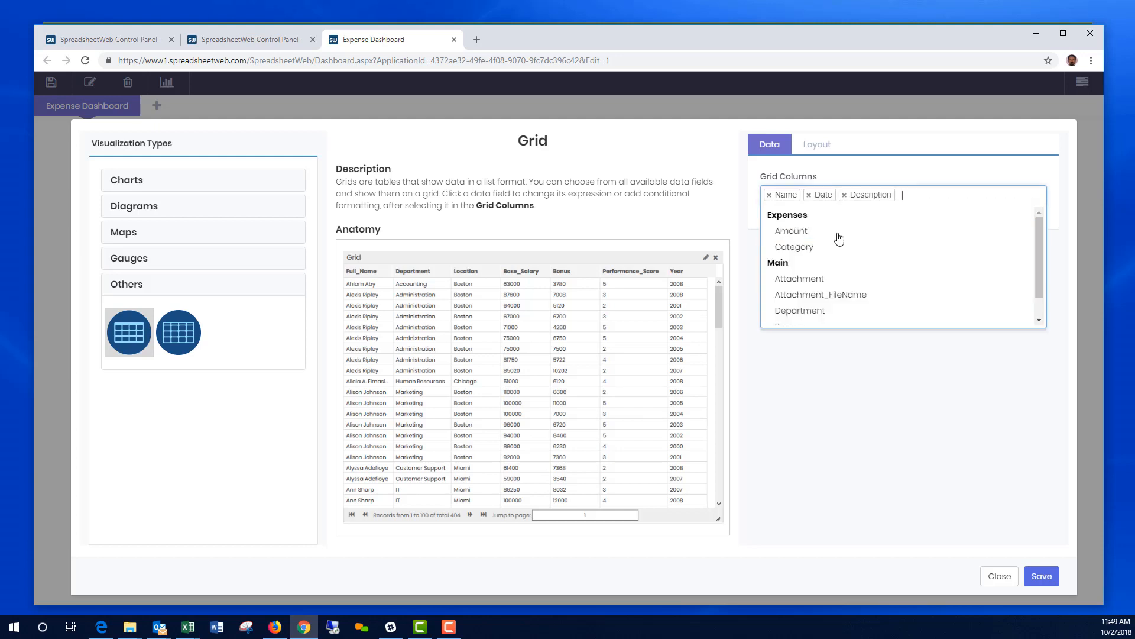
click(794, 244)
click(927, 197)
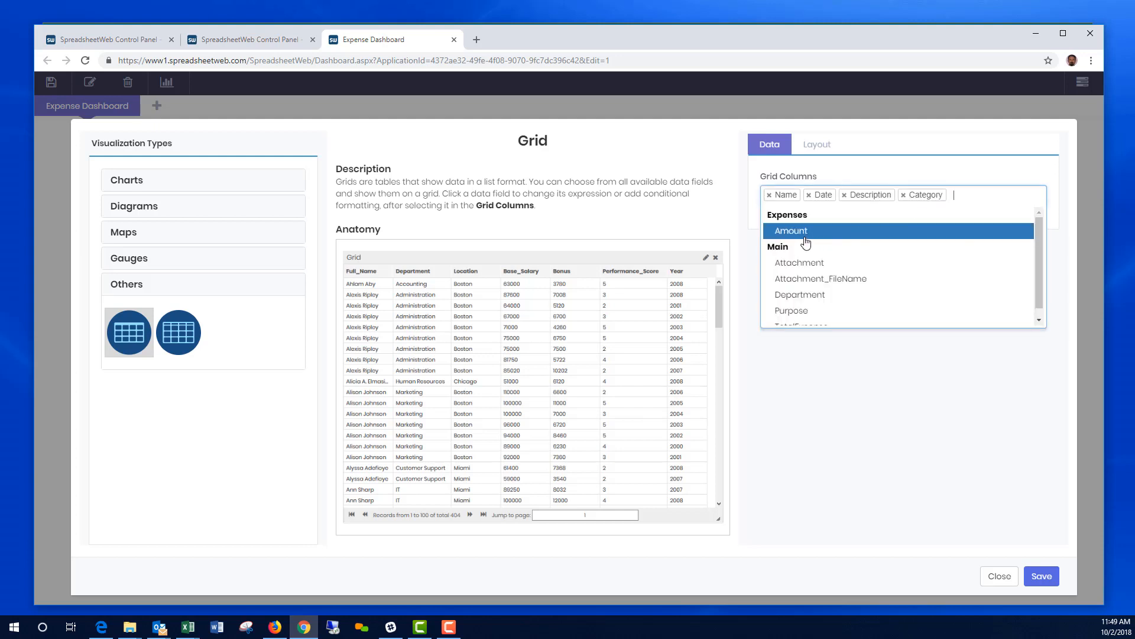
click(808, 236)
click(1042, 576)
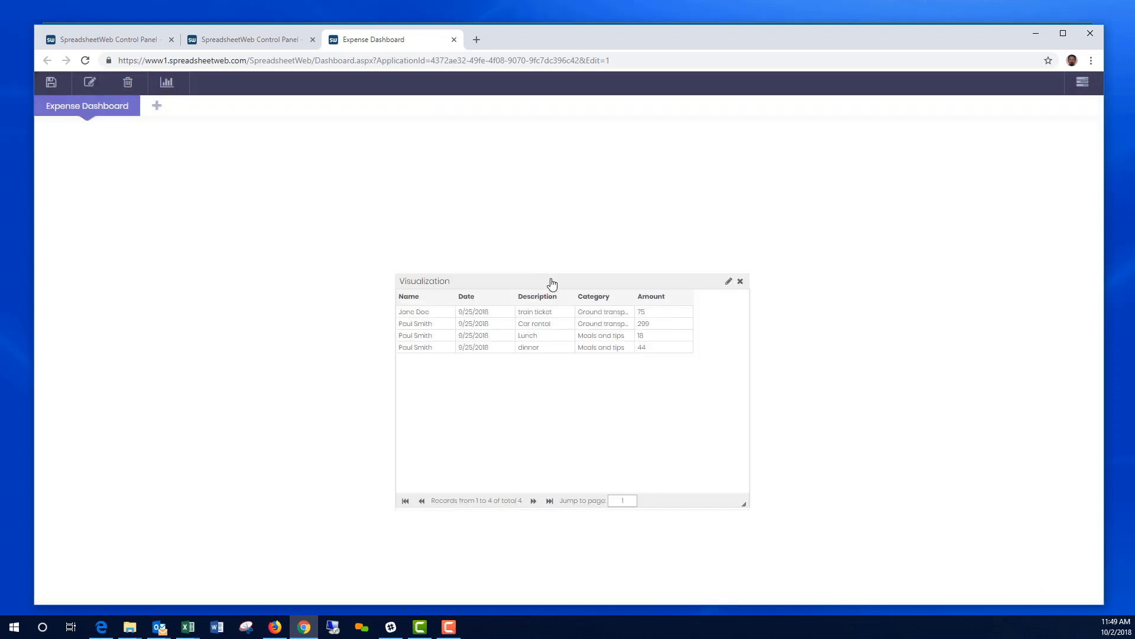
Step: Move the grid to the top of the dashboard and widen the Category column
drag(550, 283, 603, 143)
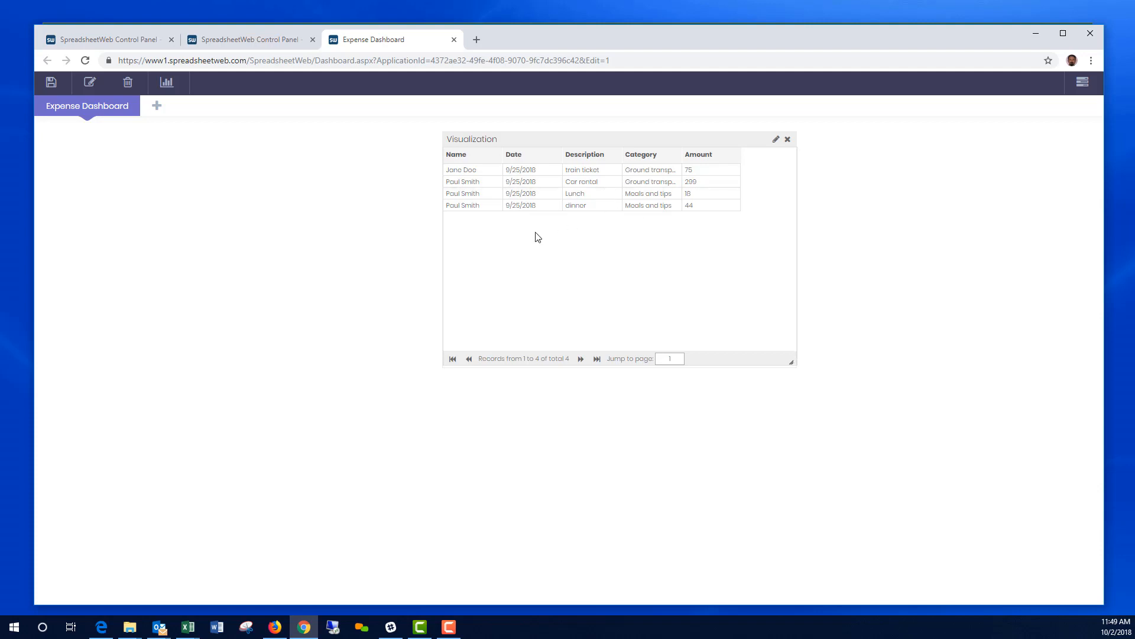
drag(681, 160, 714, 160)
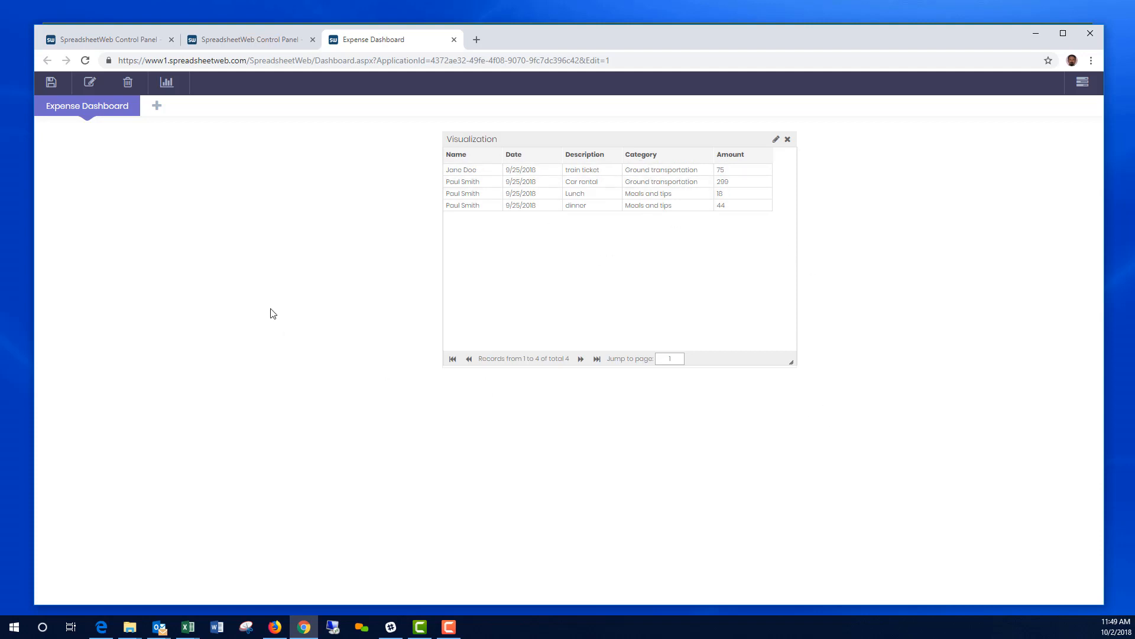
click(166, 83)
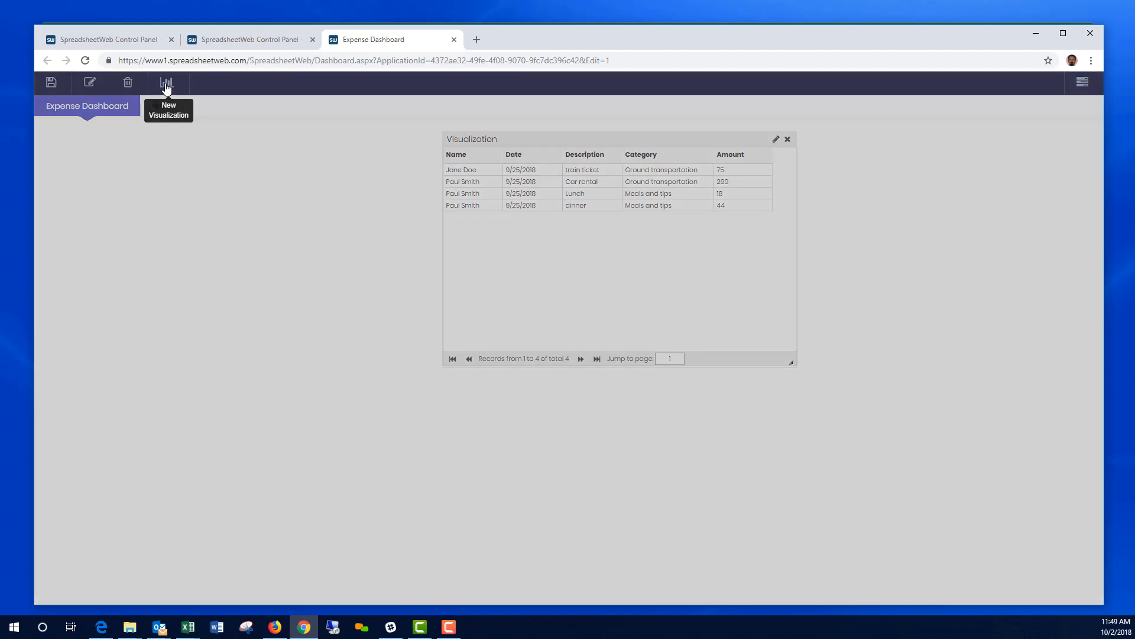
Step: Set up a horizontal bar chart with Department on Y and Amount on X
click(124, 183)
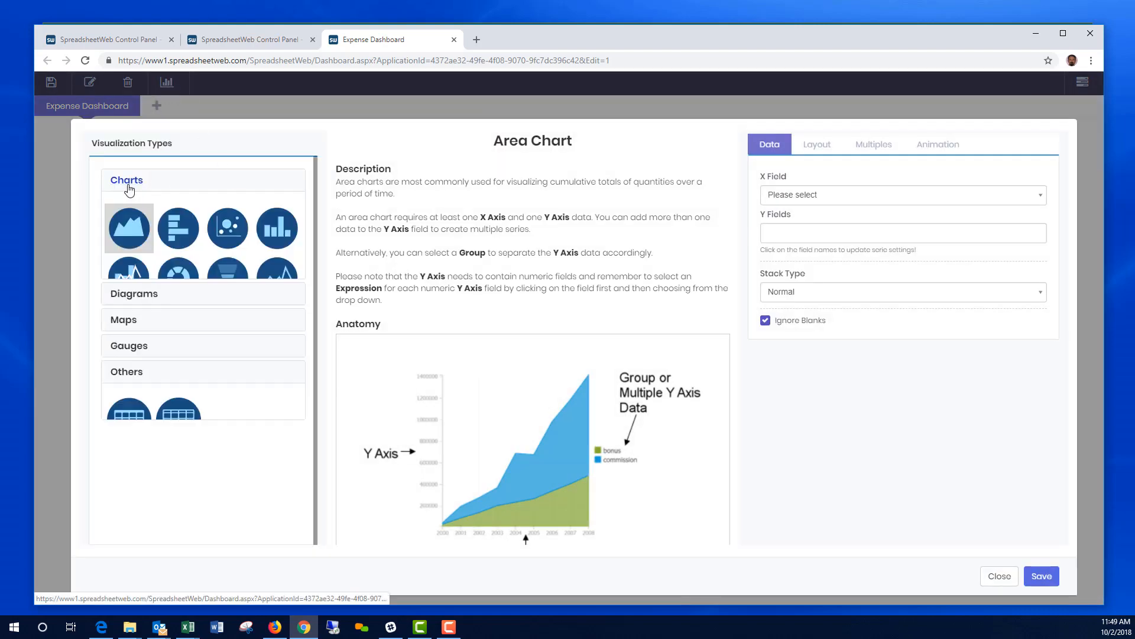
click(179, 230)
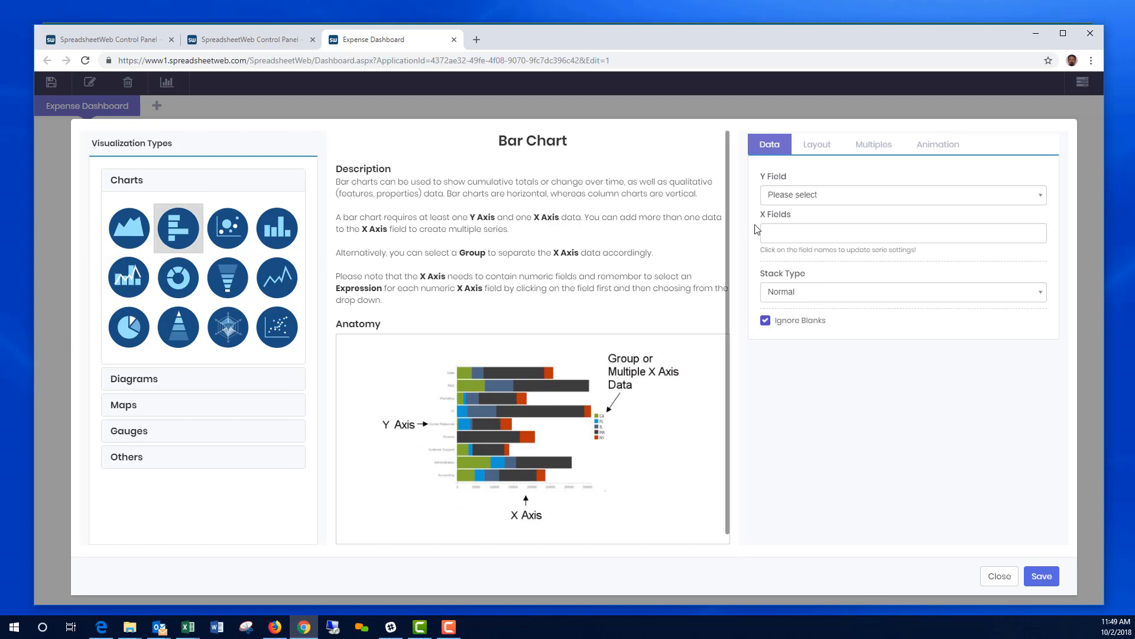
click(810, 200)
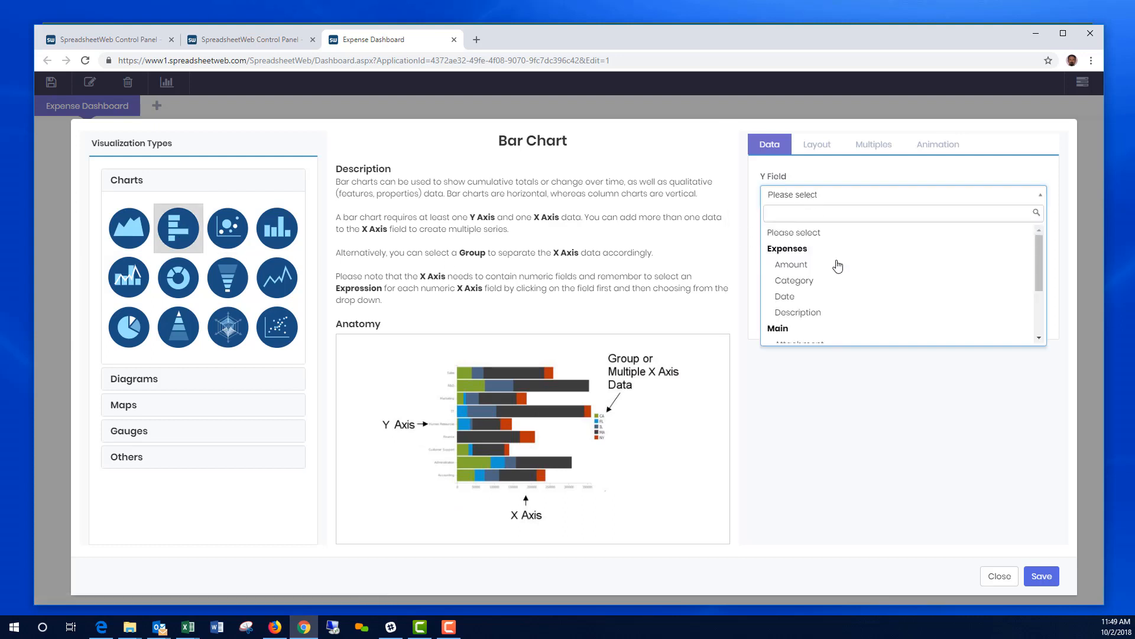
scroll(836, 266, down, 2)
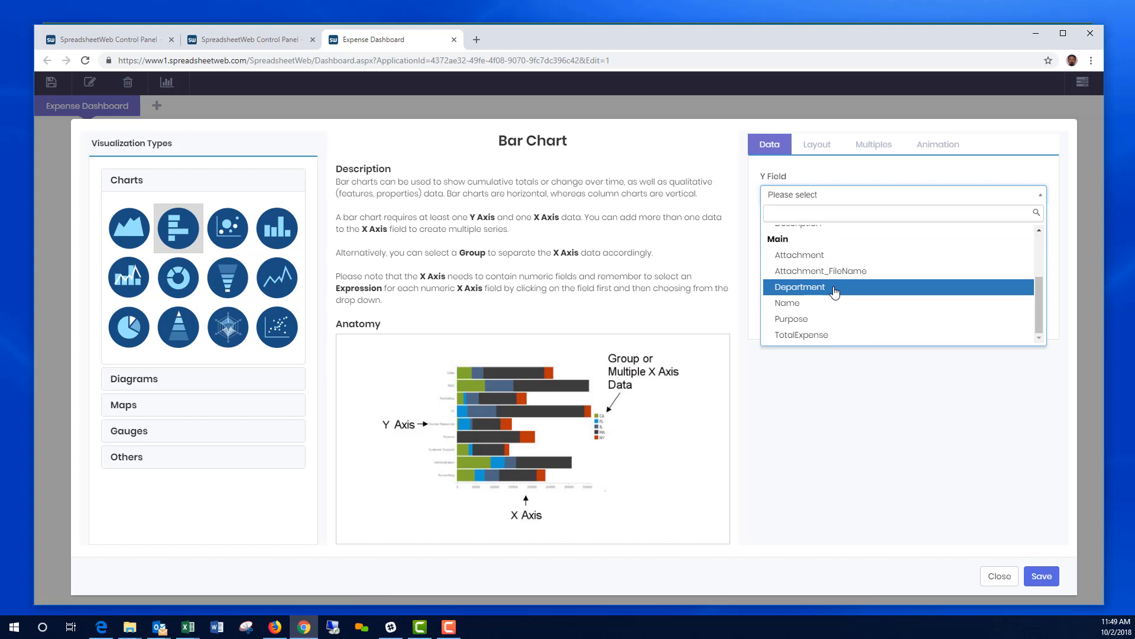
click(835, 288)
click(803, 232)
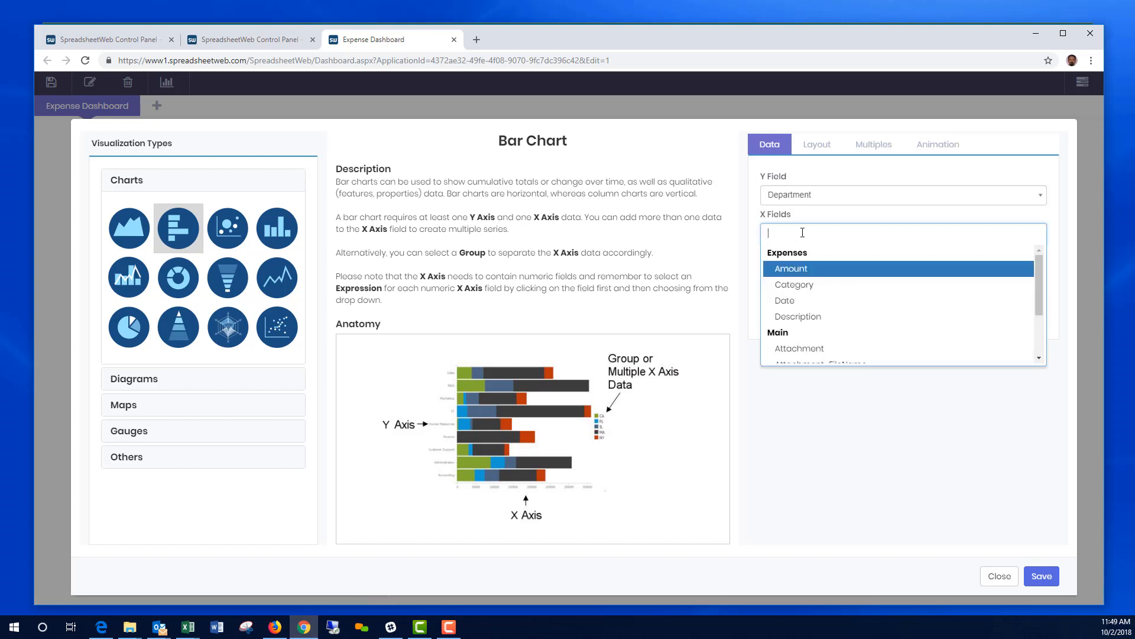
click(800, 270)
Step: Change the Amount aggregation to Sum and save the bar chart
click(789, 233)
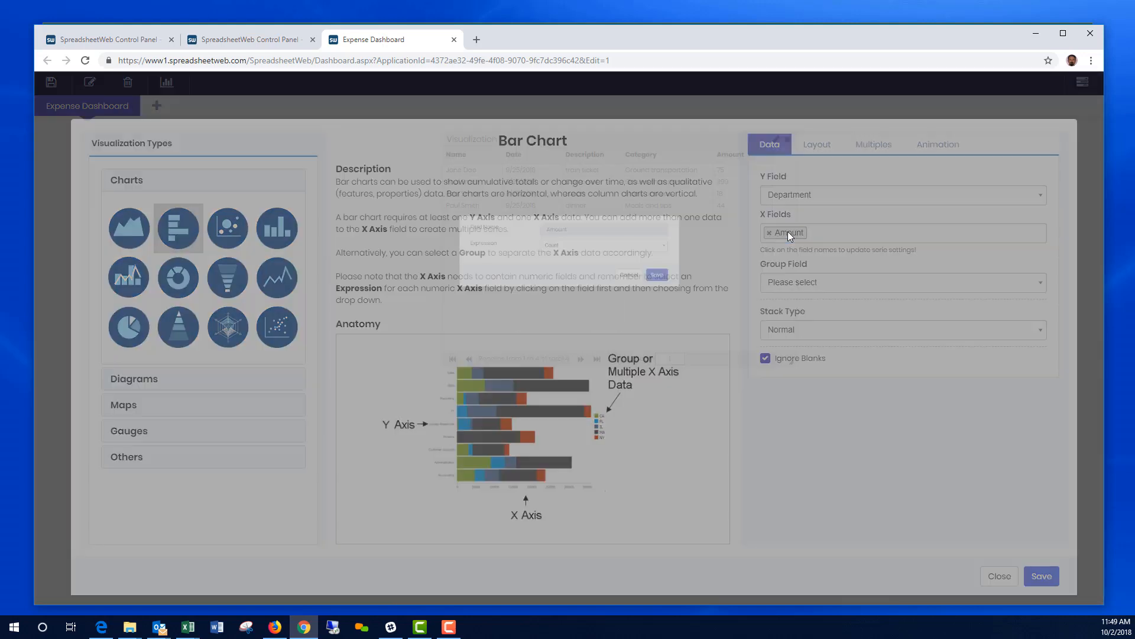
click(595, 168)
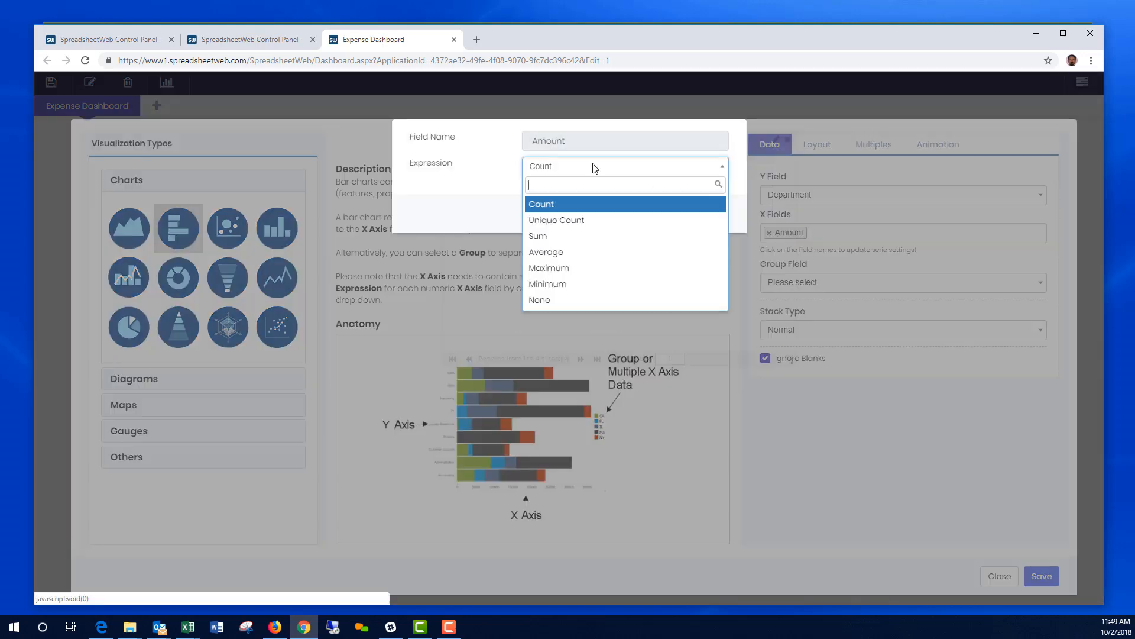
click(550, 237)
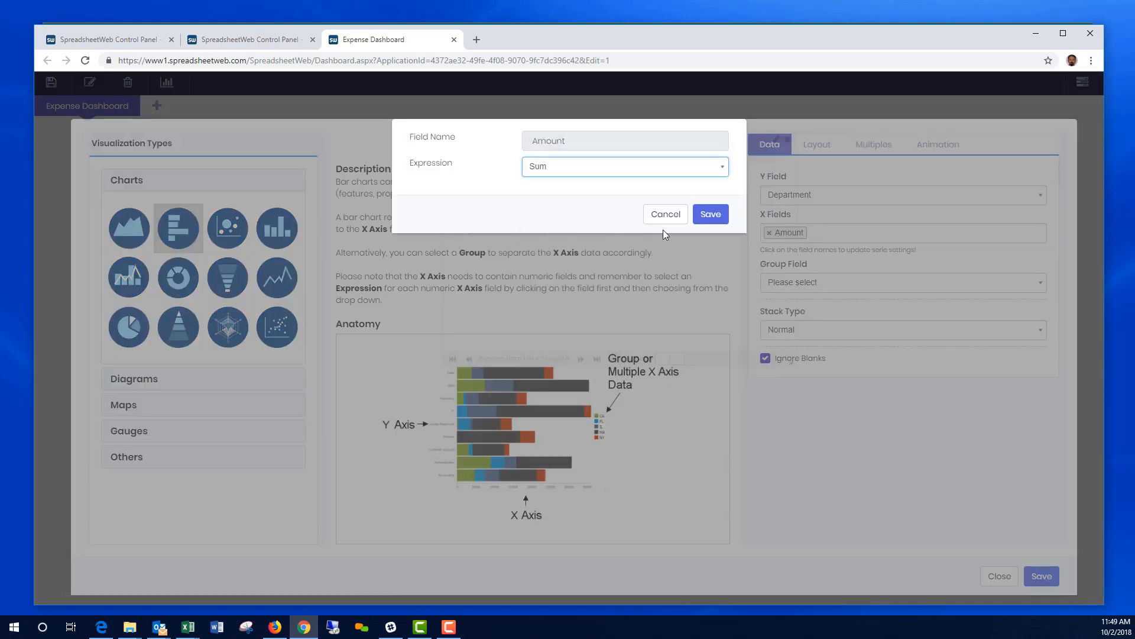
click(710, 216)
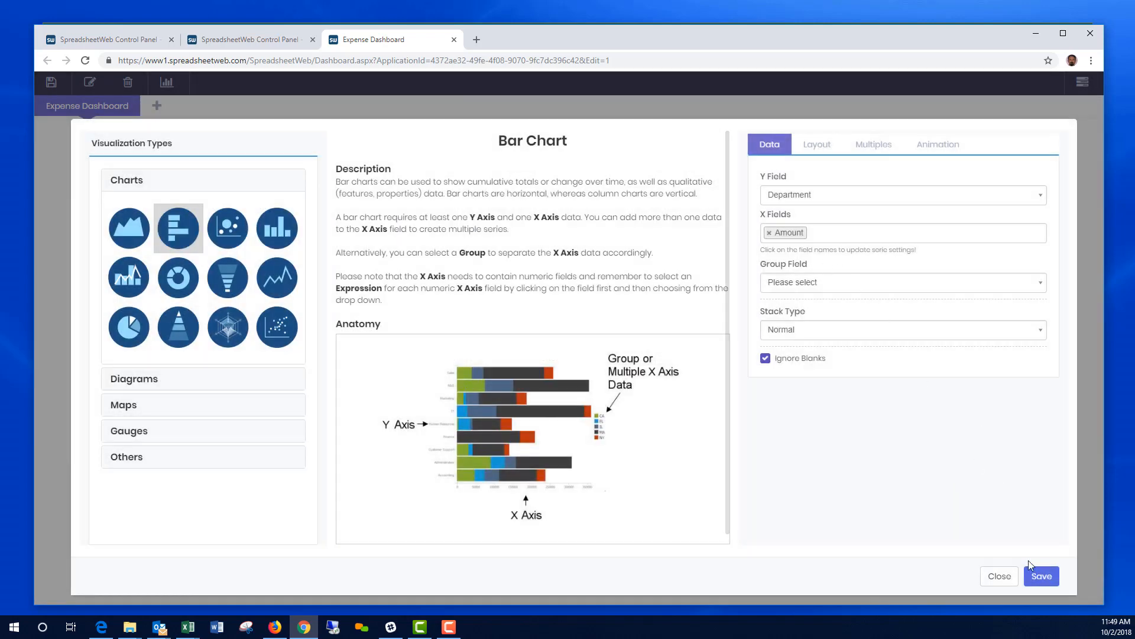
click(1039, 572)
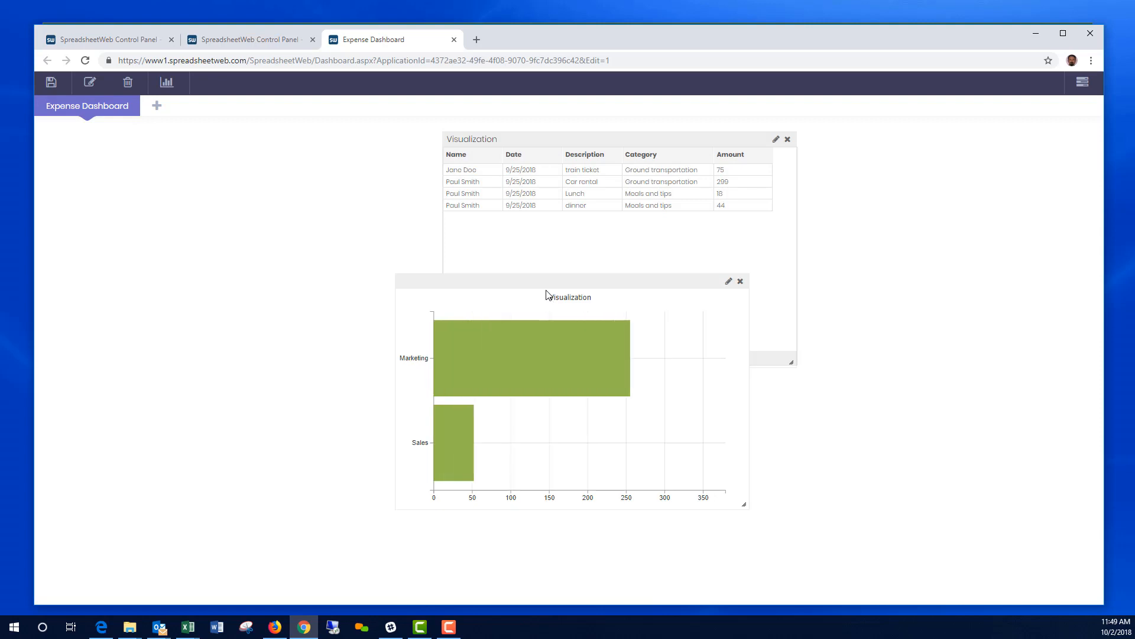
Step: Move the bar chart to the dashboard's top-left beside the table
drag(532, 282, 201, 140)
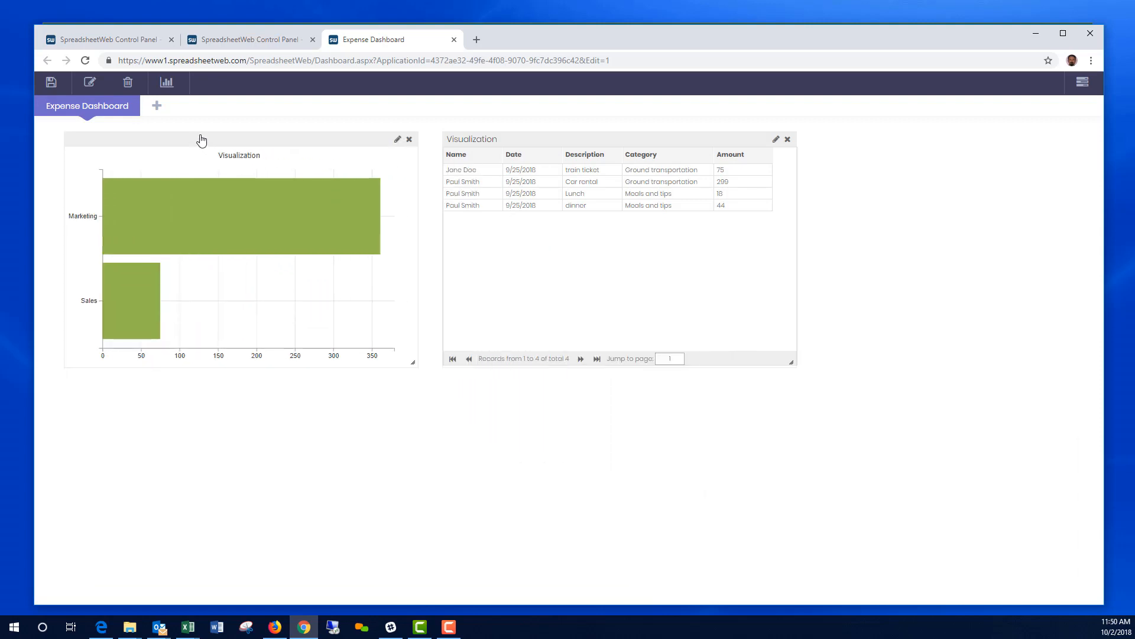
mouse_move(237, 209)
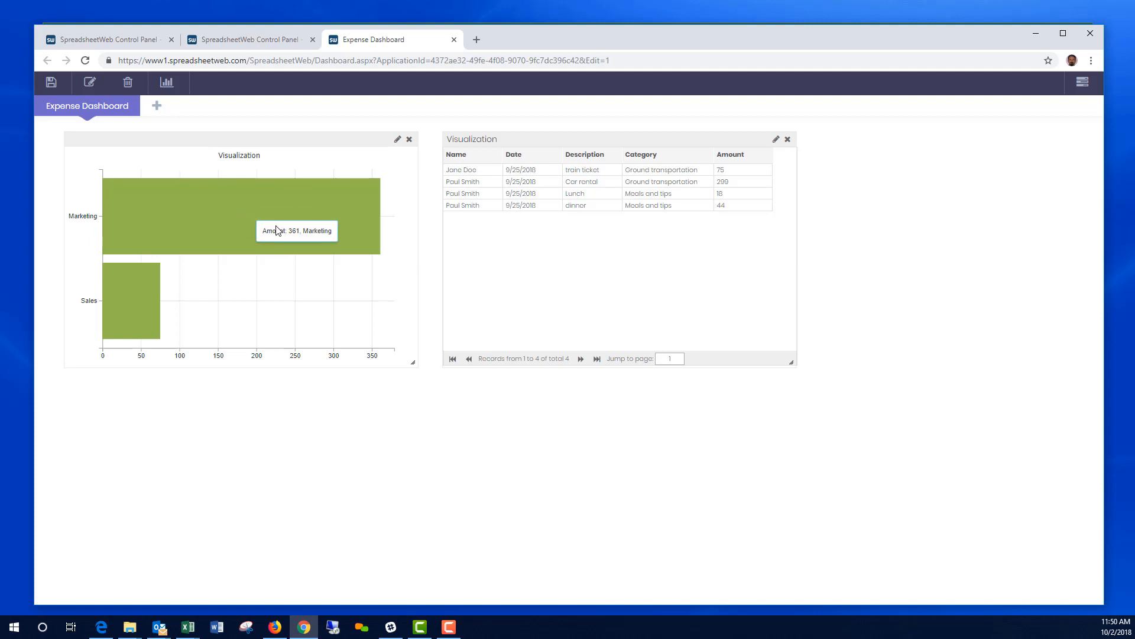
mouse_move(106, 307)
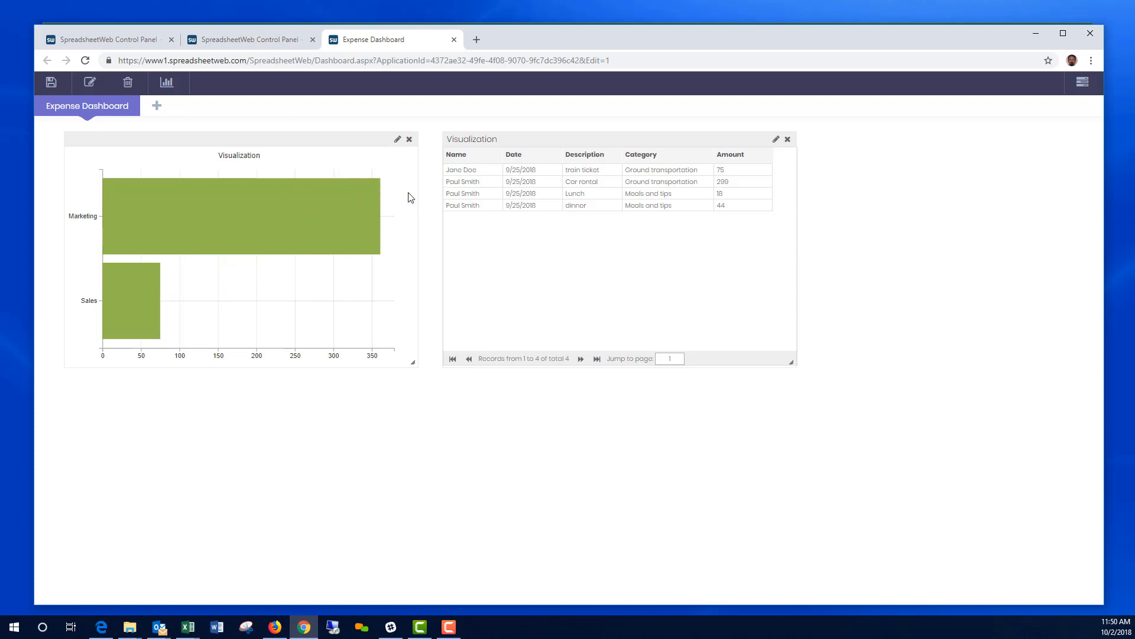
Step: Create a donut chart with slices grouped by Category
click(168, 84)
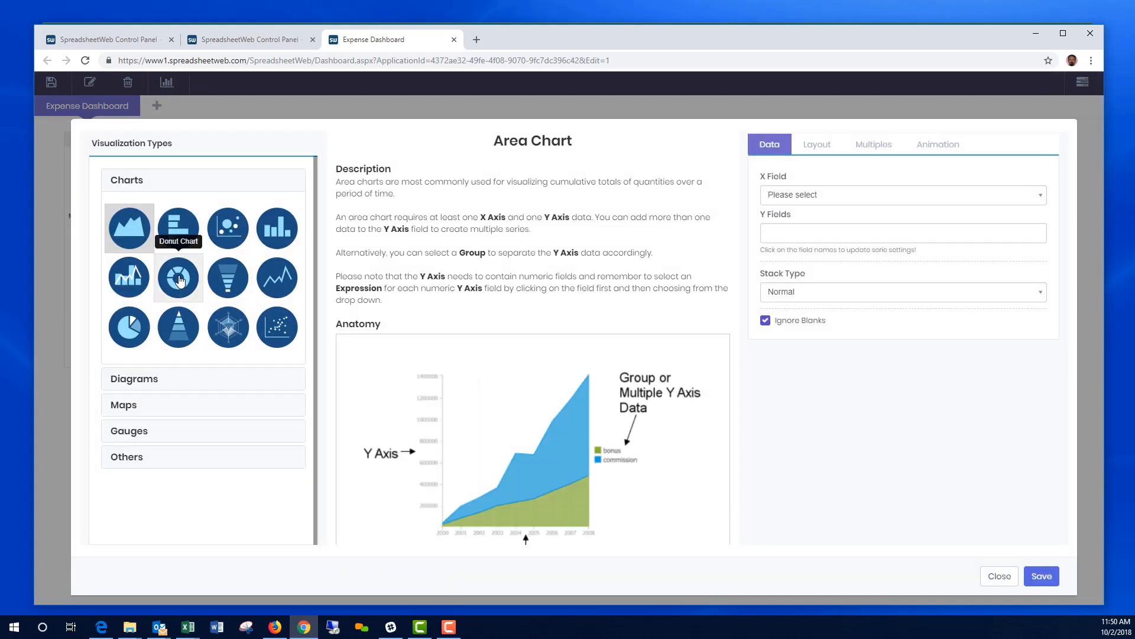
click(179, 280)
click(822, 196)
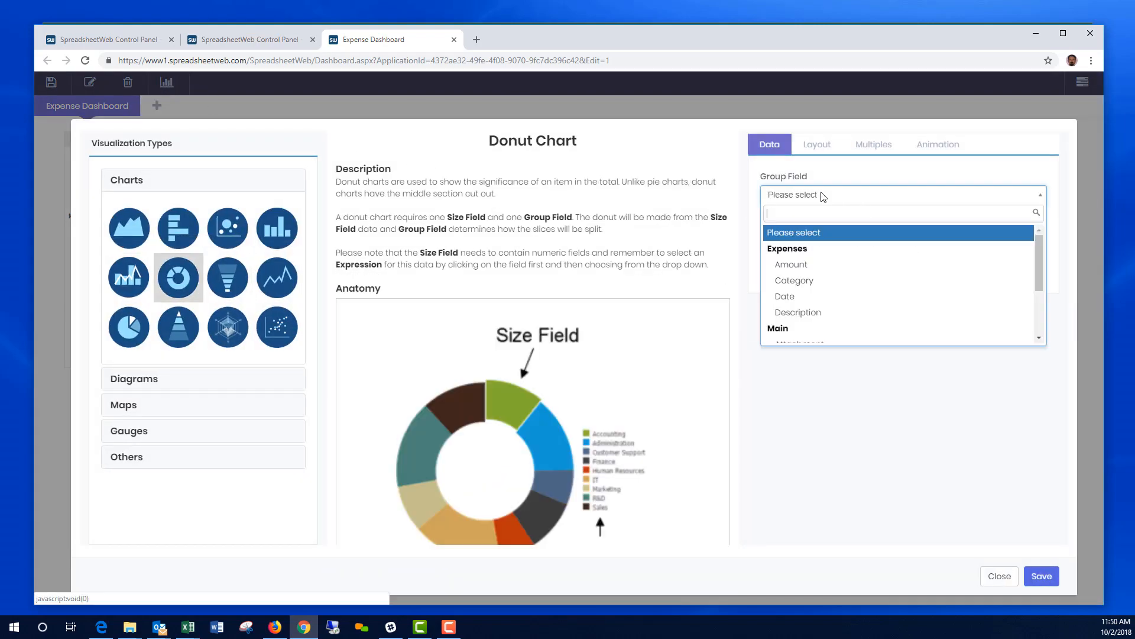
click(817, 267)
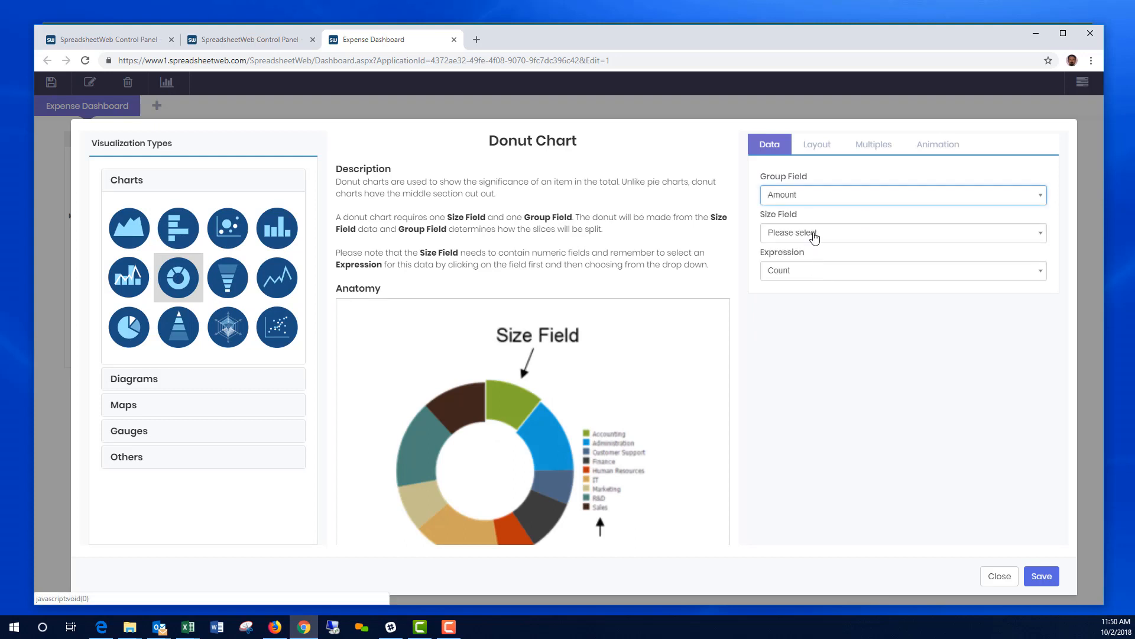
click(811, 203)
scroll(818, 318, down, 1)
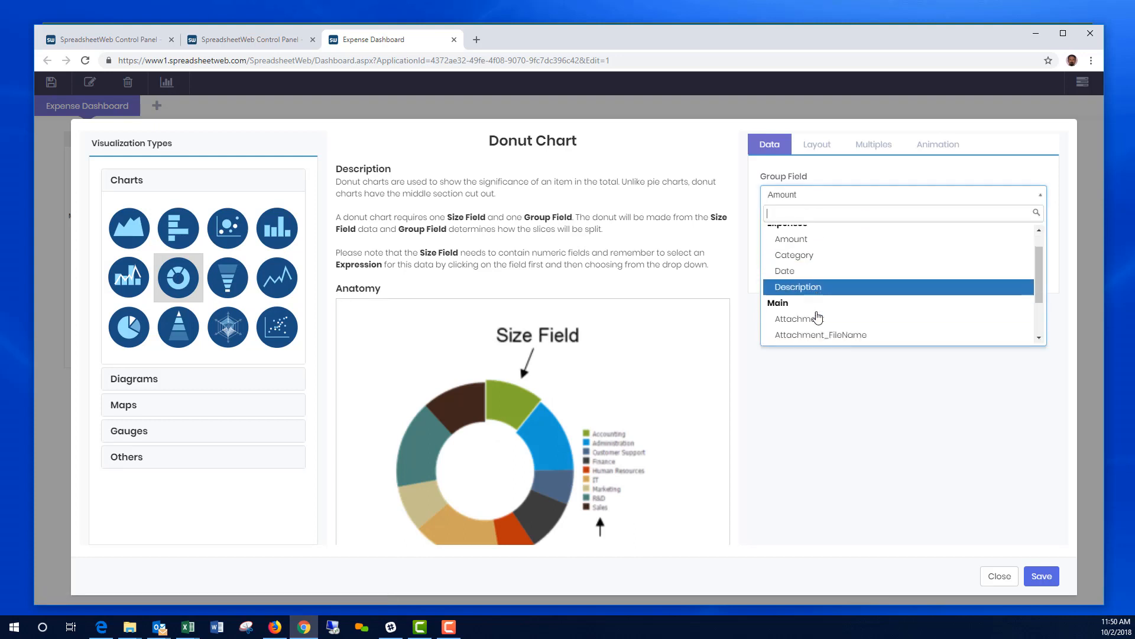
scroll(818, 318, down, 1)
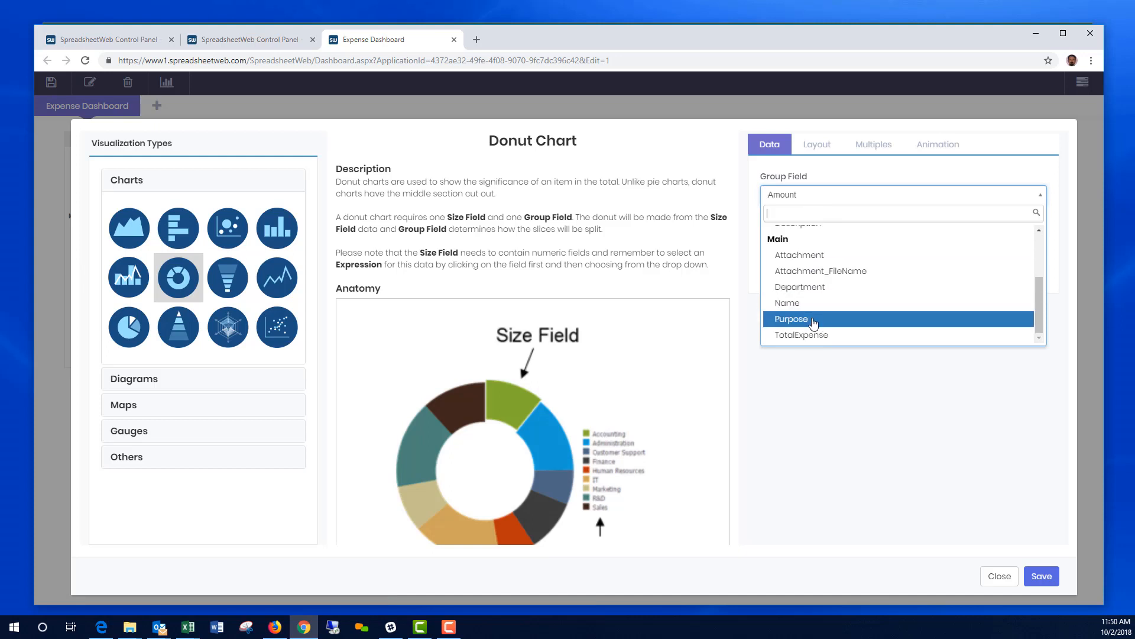
scroll(852, 302, up, 3)
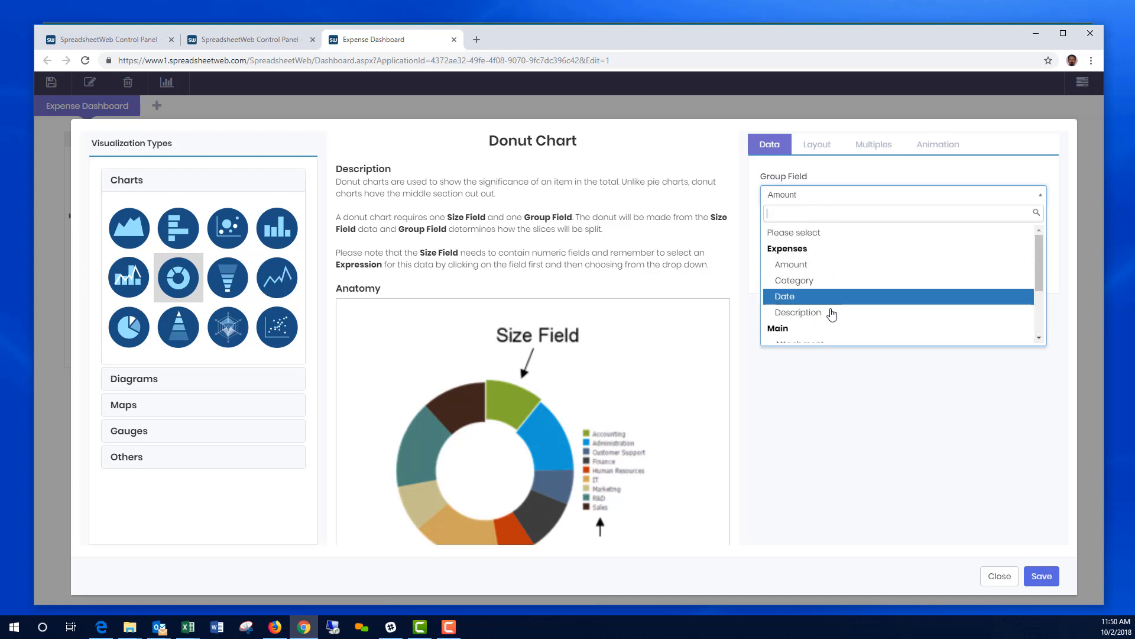
click(802, 288)
Step: Size the slices by summed Amount and save the donut chart
click(813, 234)
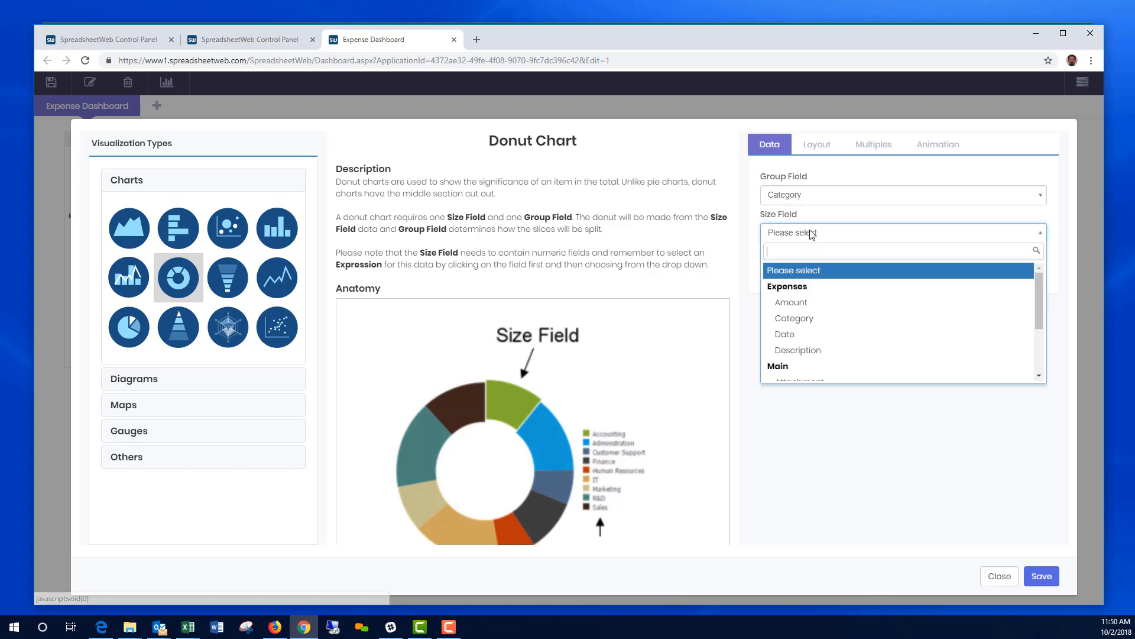
click(802, 303)
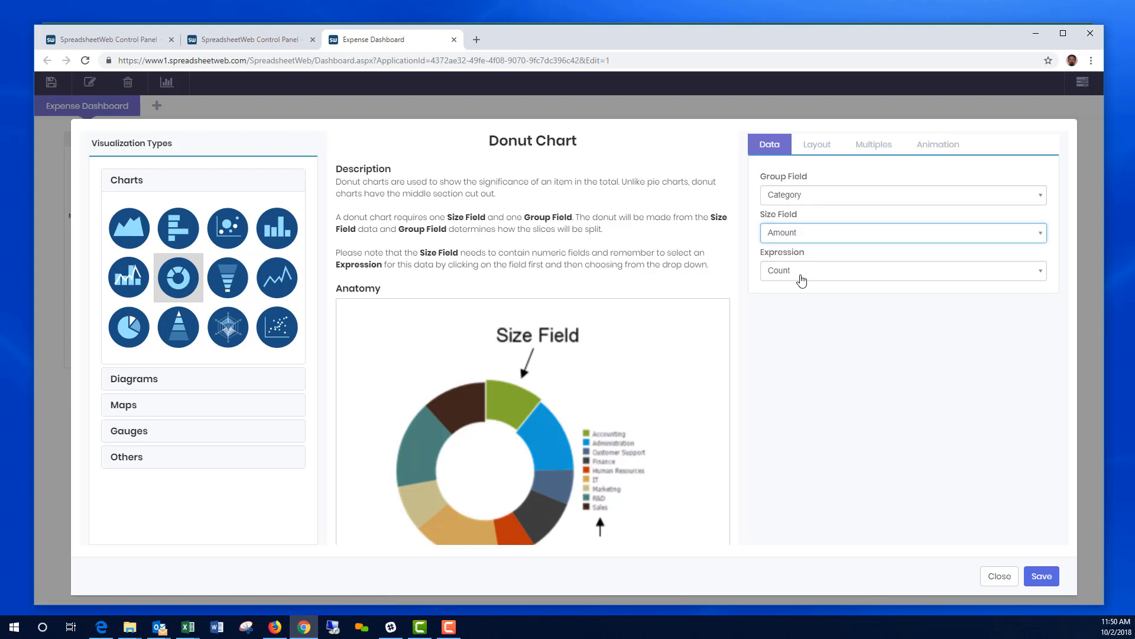
click(802, 274)
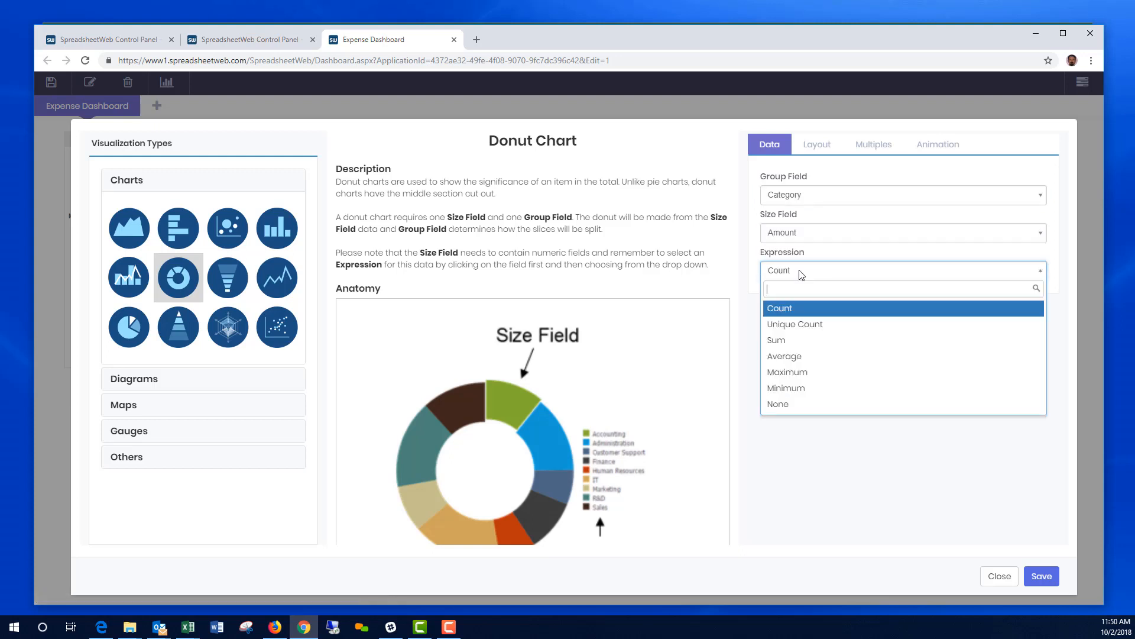
click(796, 340)
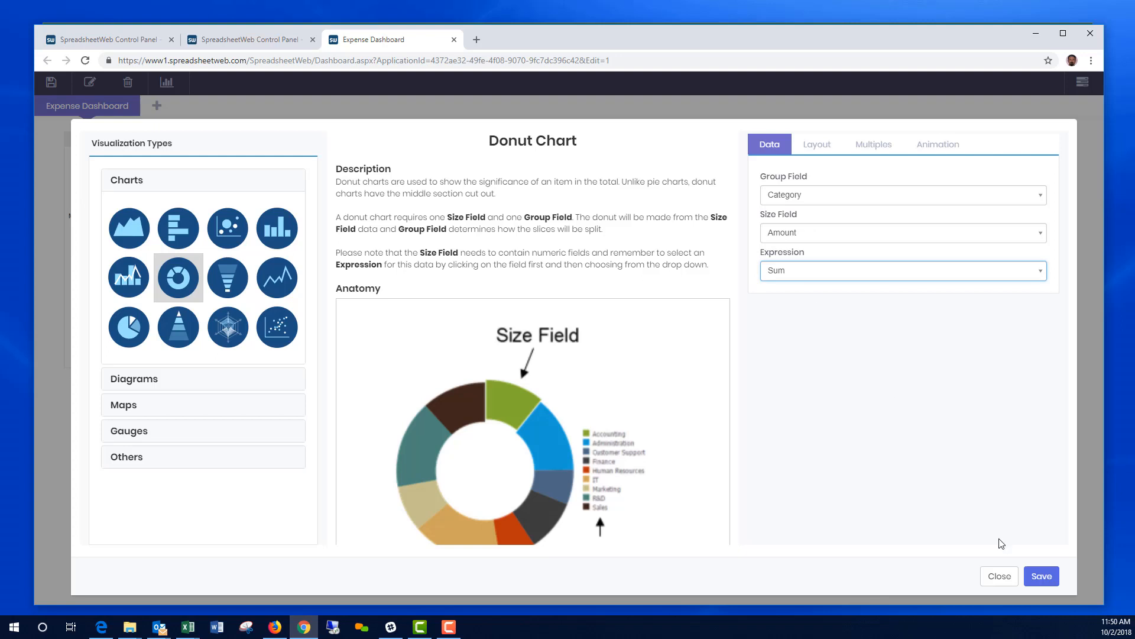
click(1042, 576)
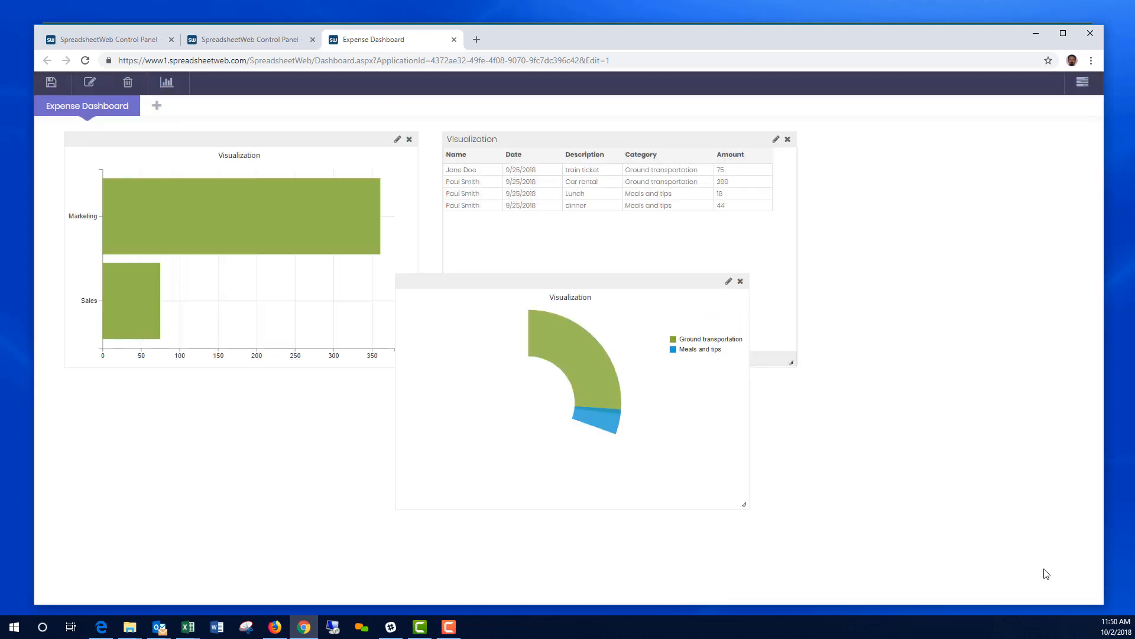
Step: Drag the donut chart beneath the department bar chart and save the dashboard
mouse_move(501, 350)
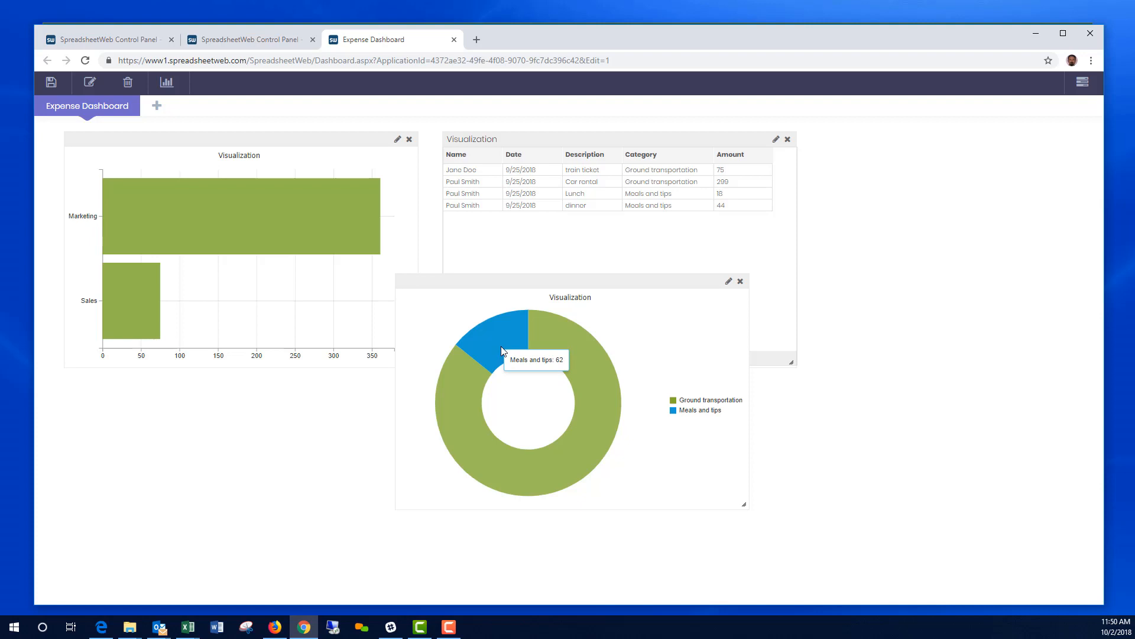
mouse_move(578, 374)
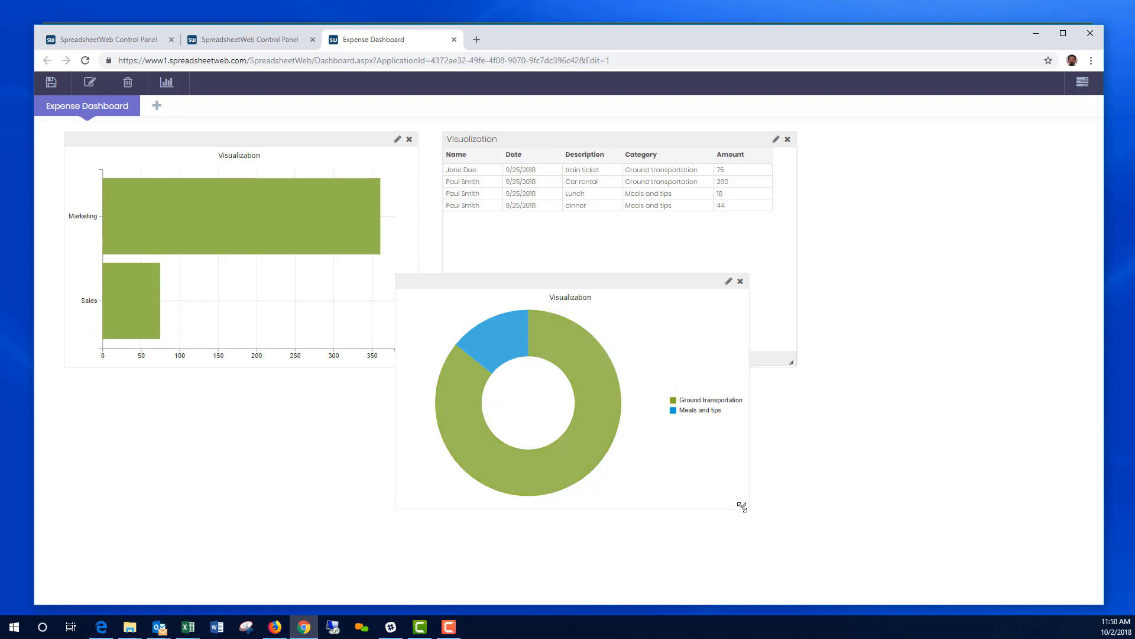
drag(506, 327, 278, 388)
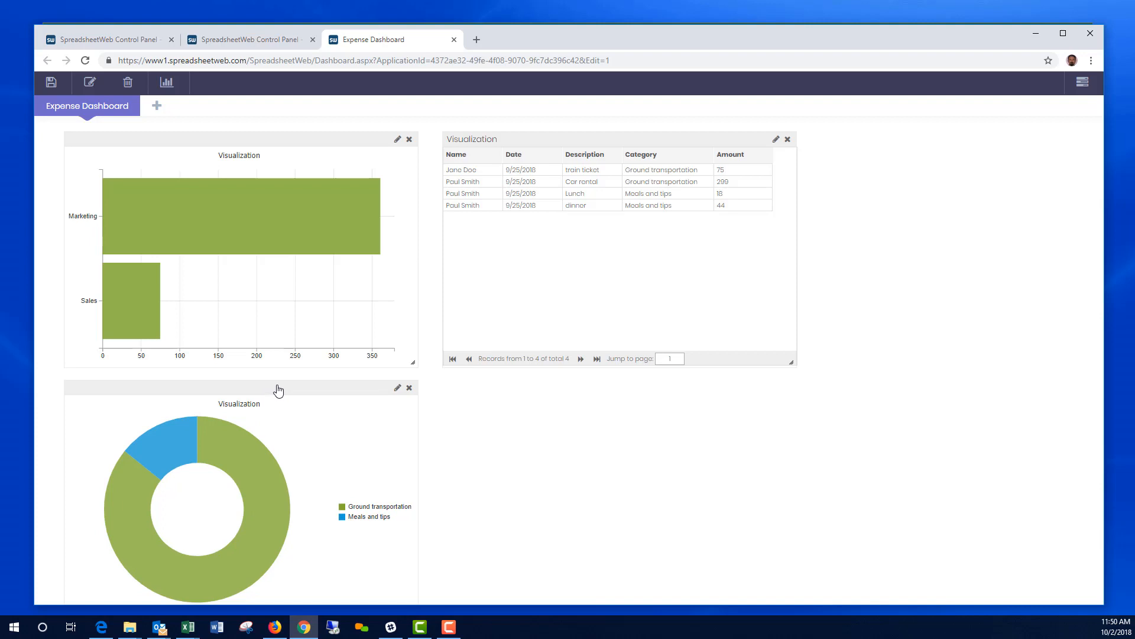
click(51, 87)
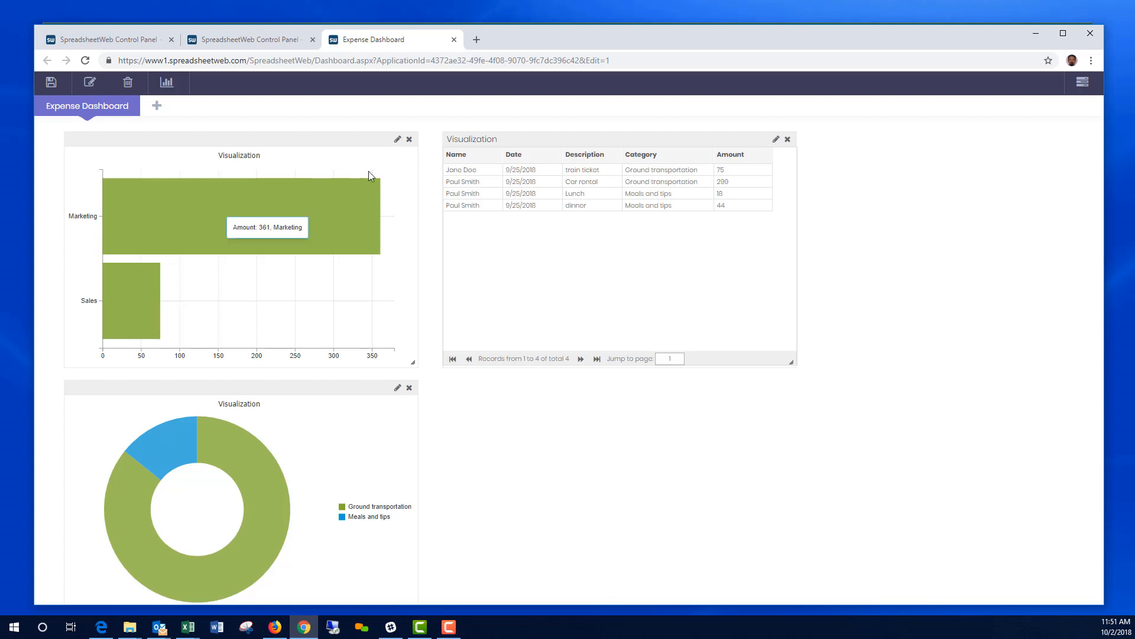
Step: Open the Expense-Report form and enter purpose 'Vendor visit'
click(454, 39)
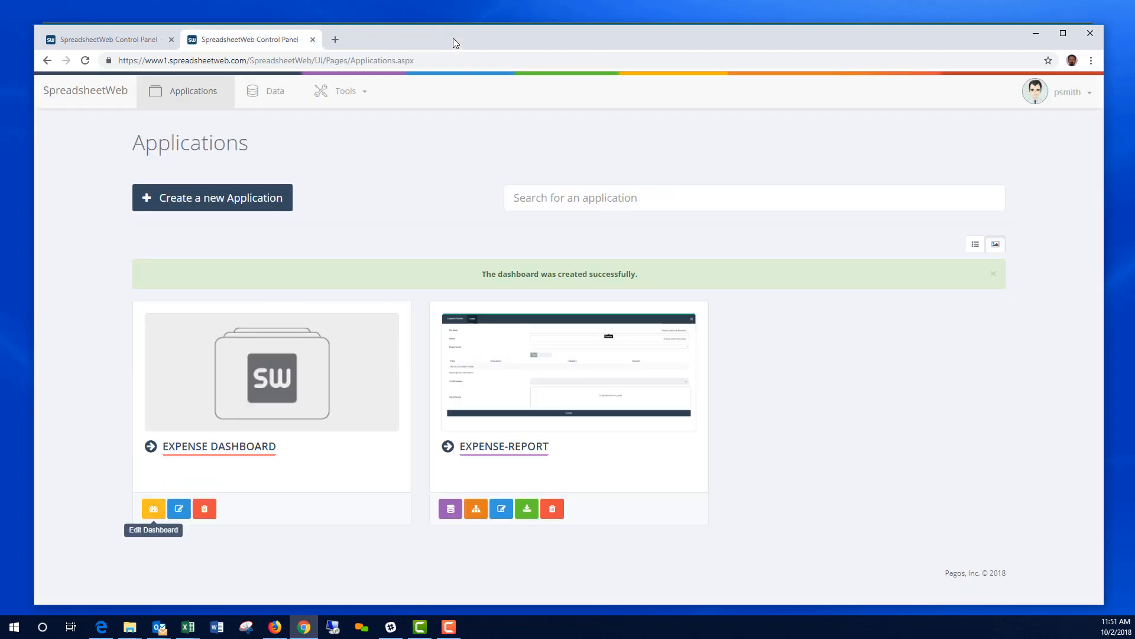
click(541, 386)
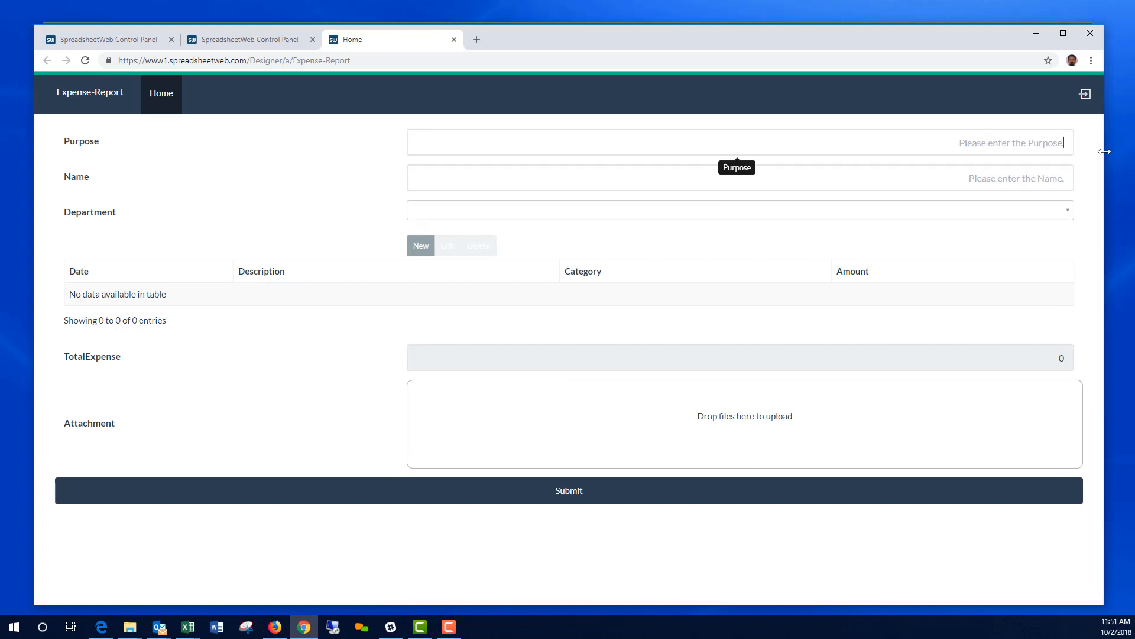
text(Vendor visit)
click(1050, 171)
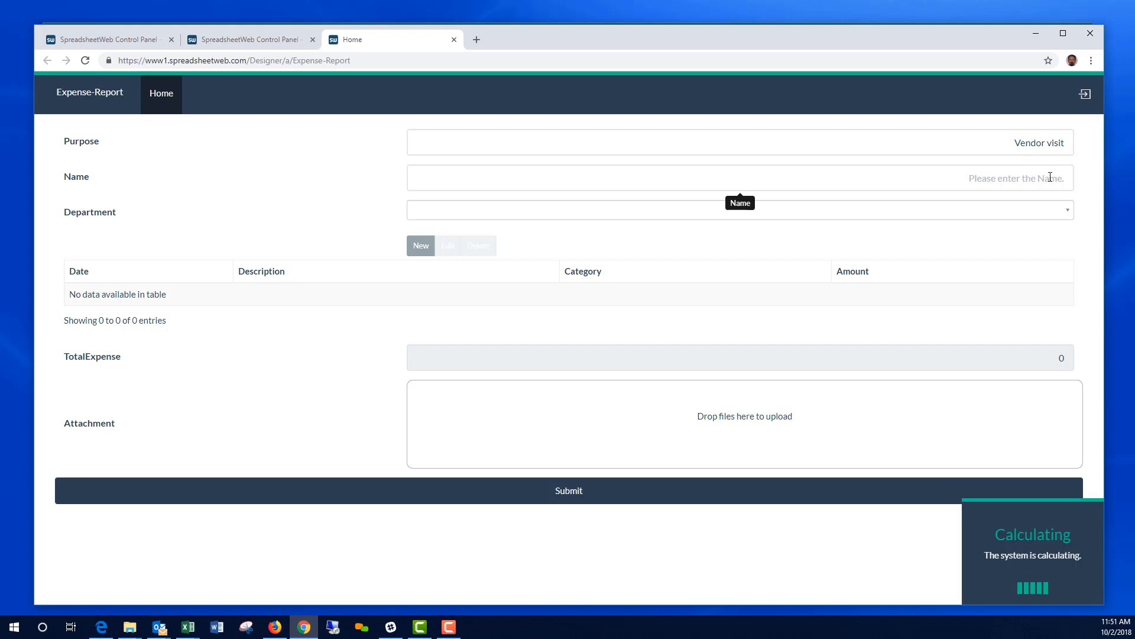
Step: Enter the employee's name and pick Customer Support as the department
click(1030, 217)
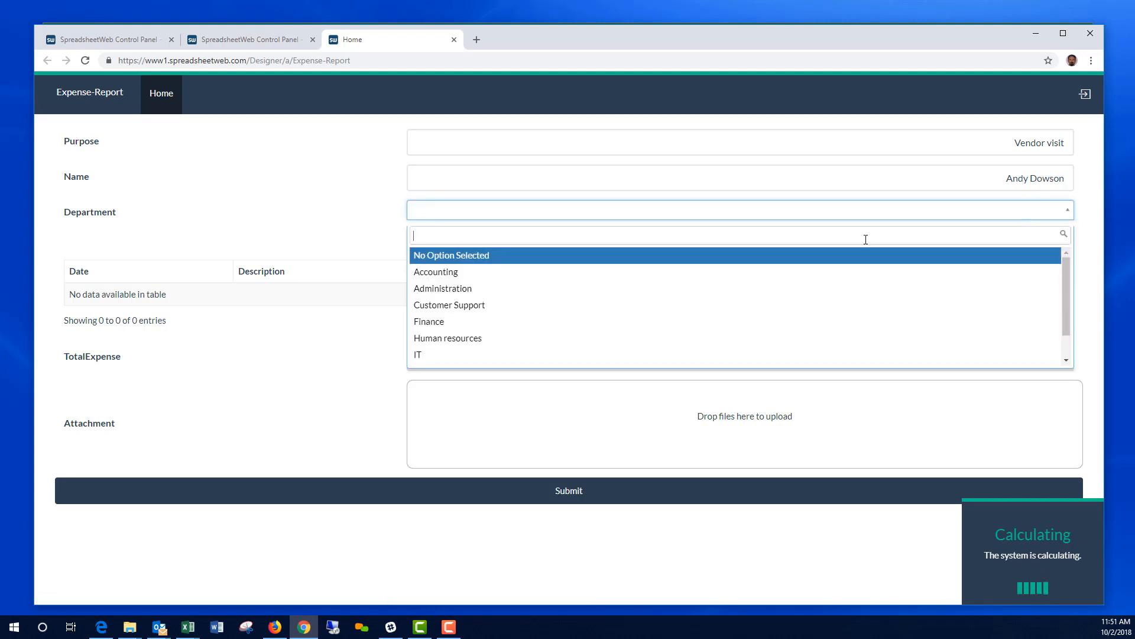
click(519, 308)
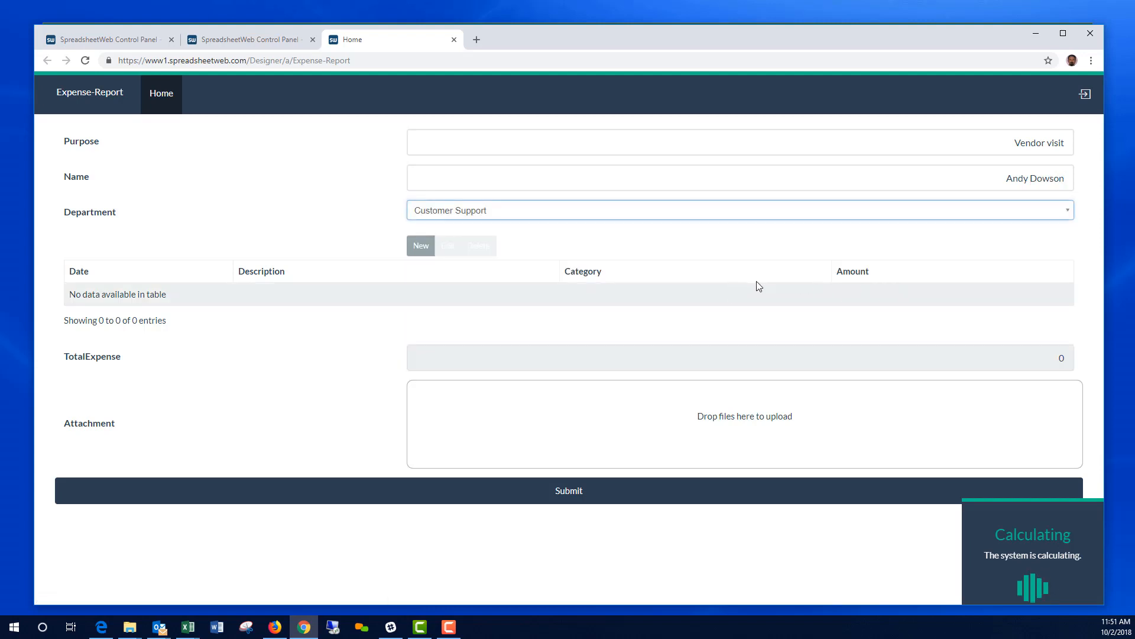
Step: Add a 10/02/2018 Lunch expense of $55 under Meals and tips
click(424, 248)
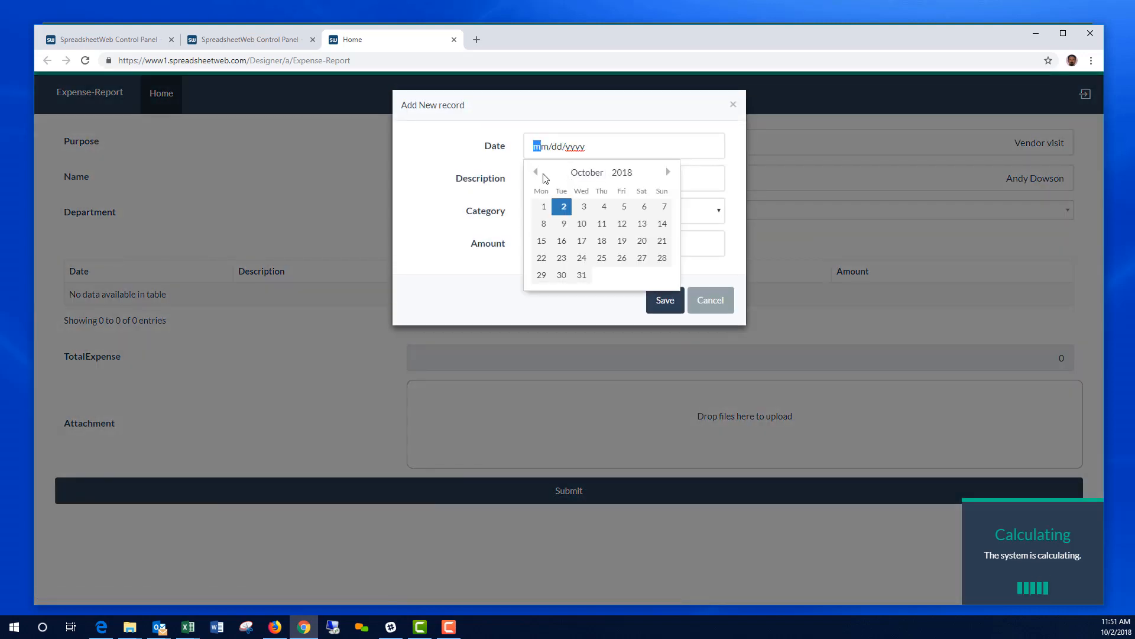
click(564, 207)
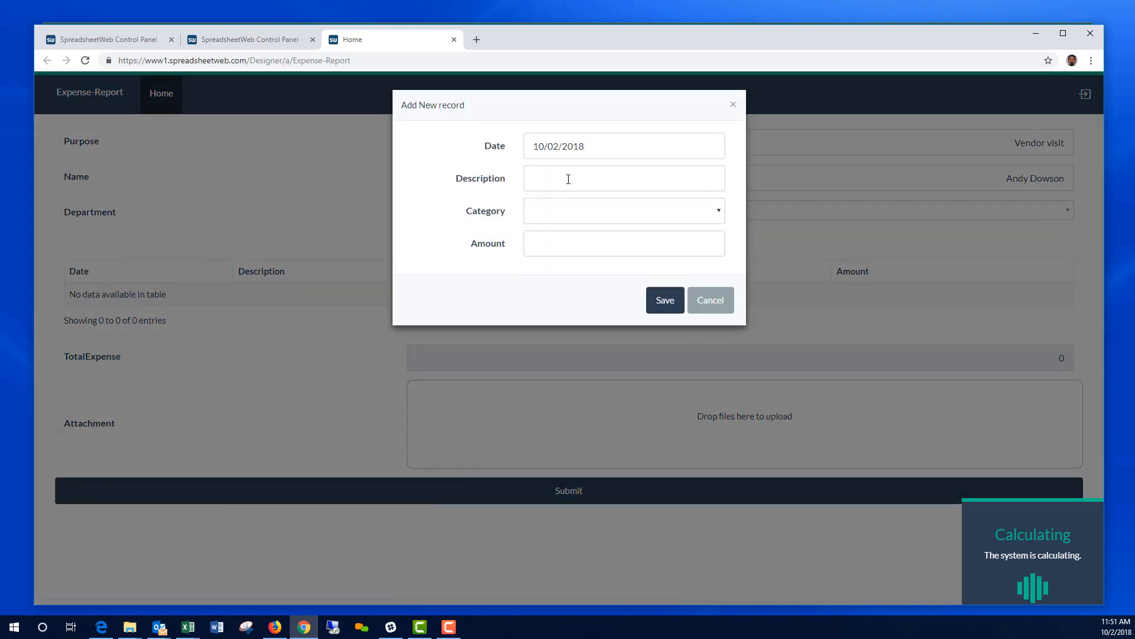
click(568, 180)
text(Lunch)
click(602, 213)
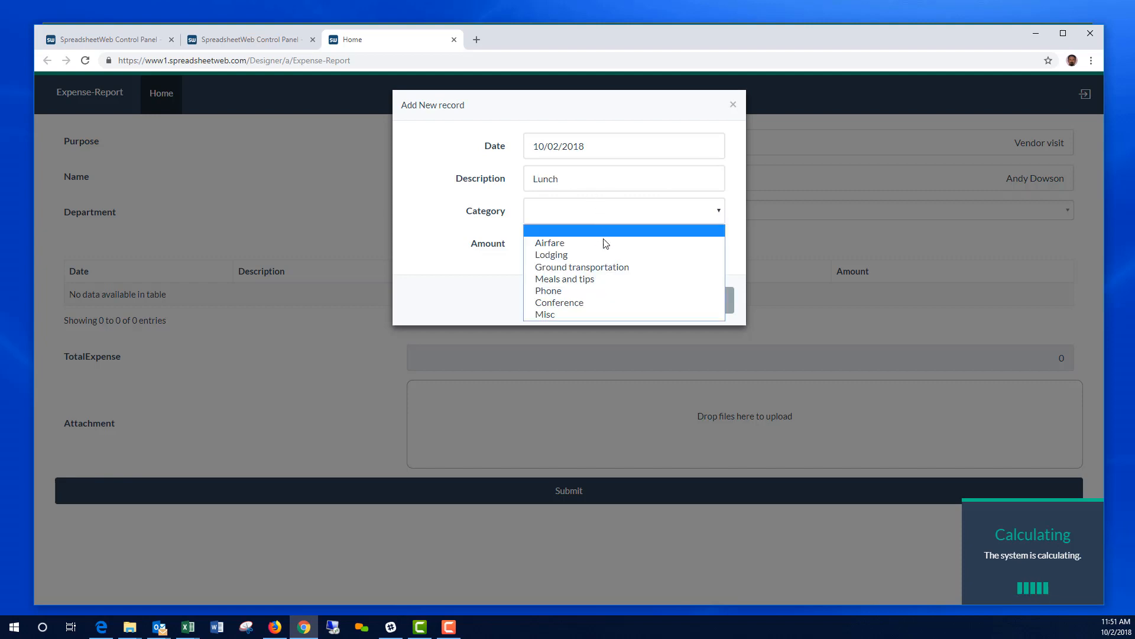
click(556, 278)
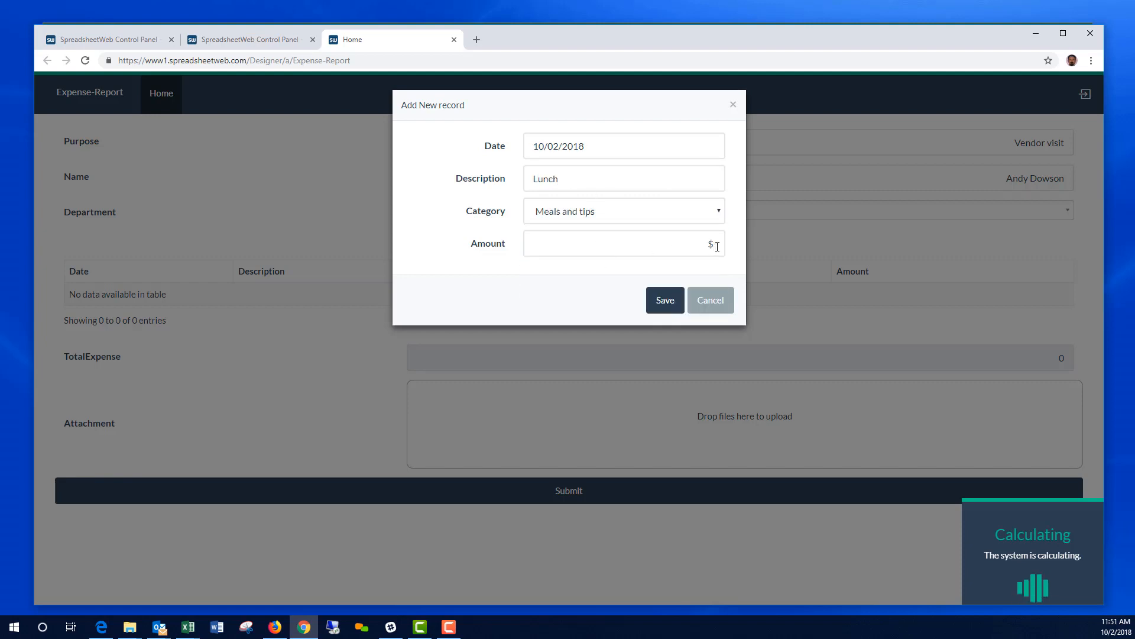
click(718, 245)
text(55)
click(663, 299)
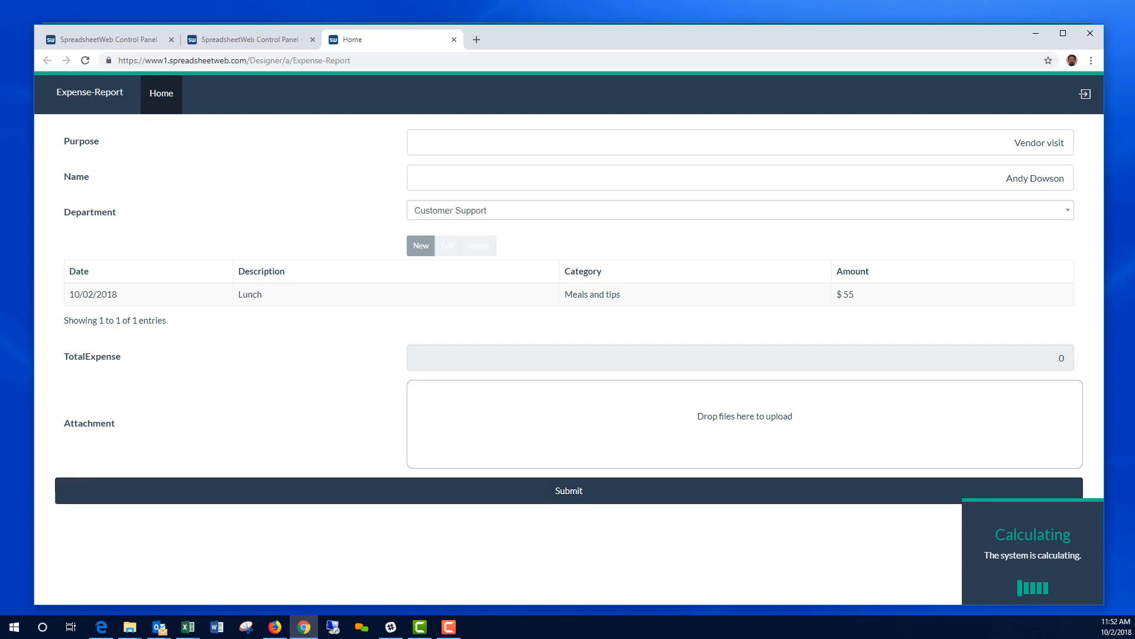
Step: Submit the report, dismiss the confirmation, and close the report tab
click(570, 499)
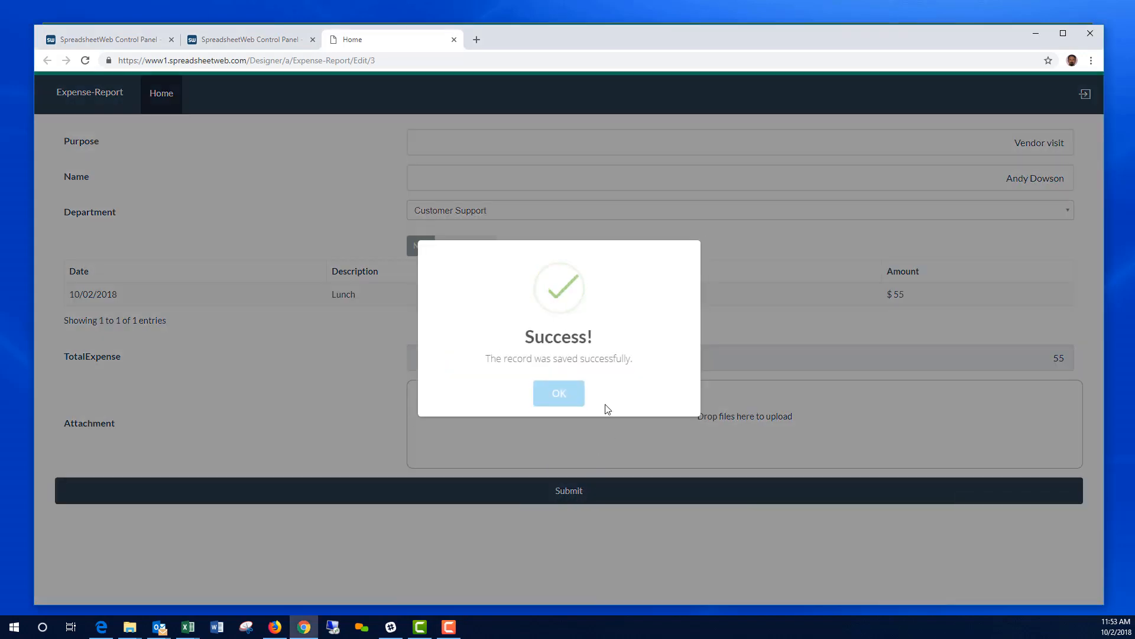
click(559, 393)
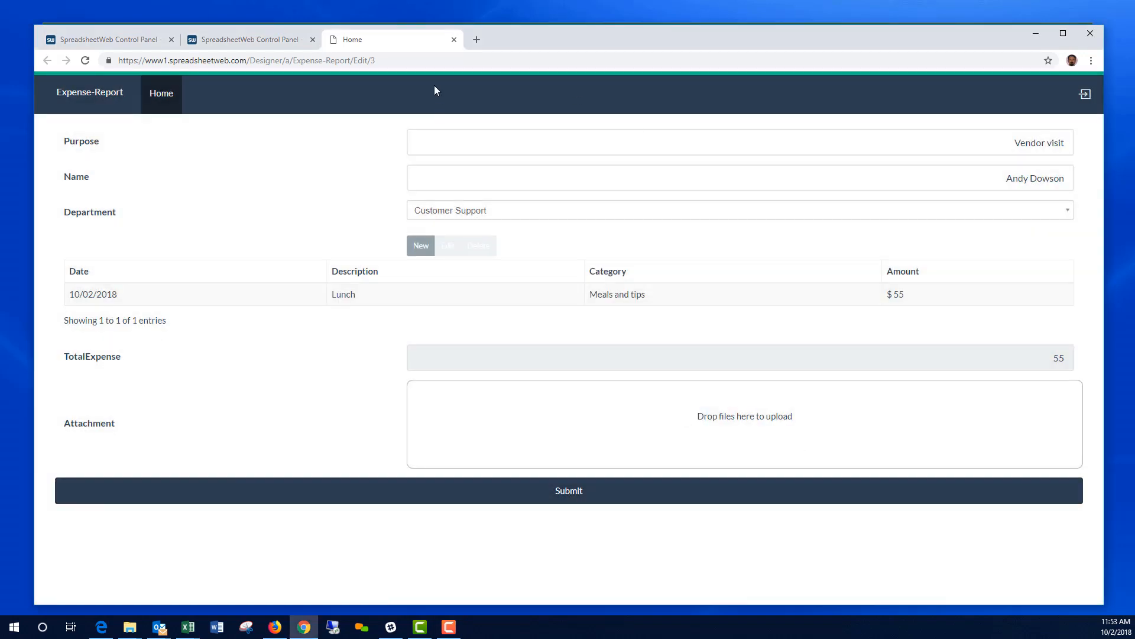
click(454, 40)
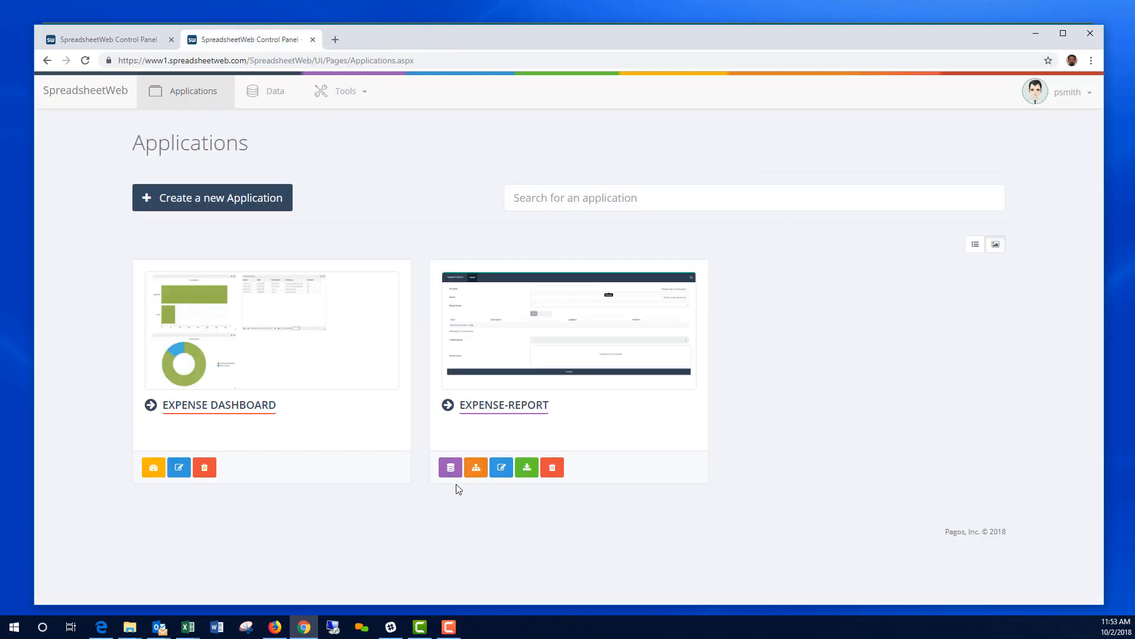
click(451, 467)
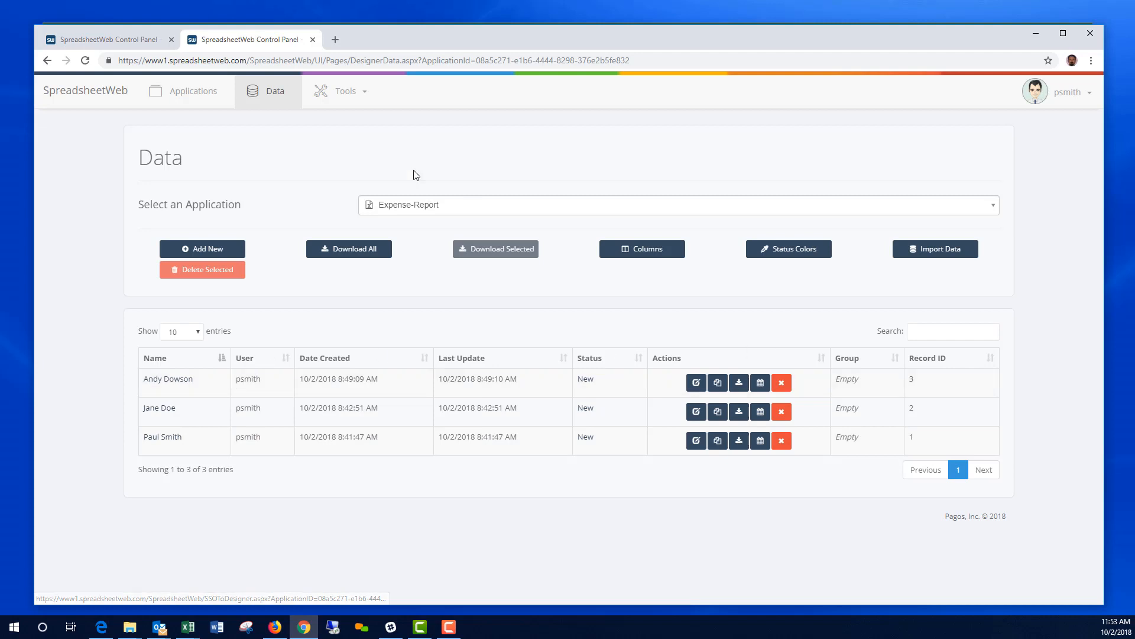
click(101, 40)
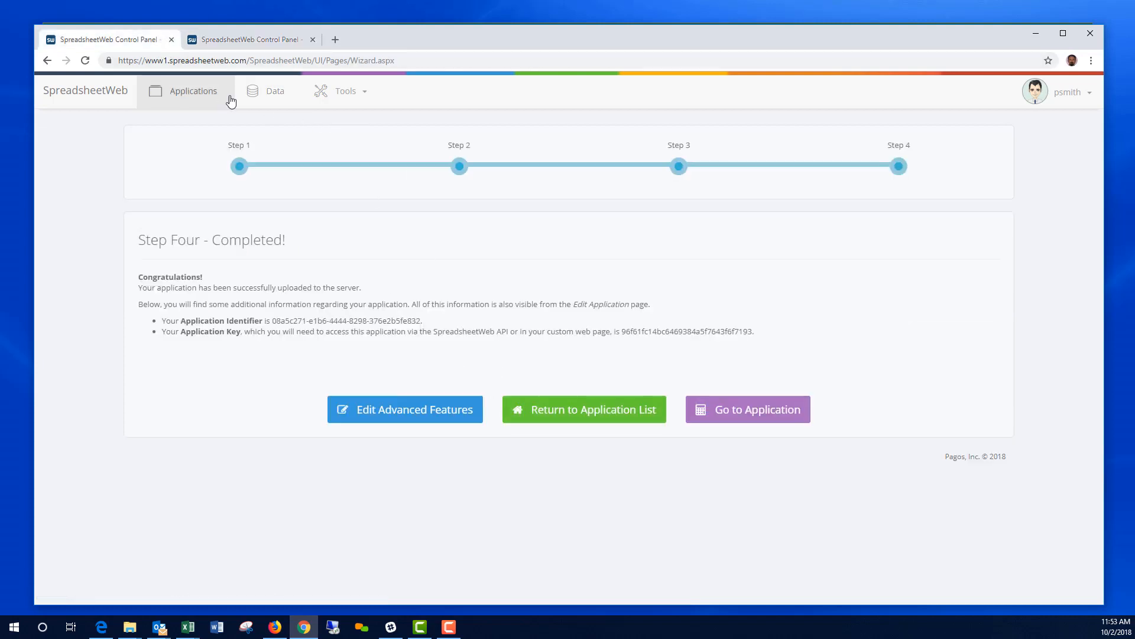
click(252, 40)
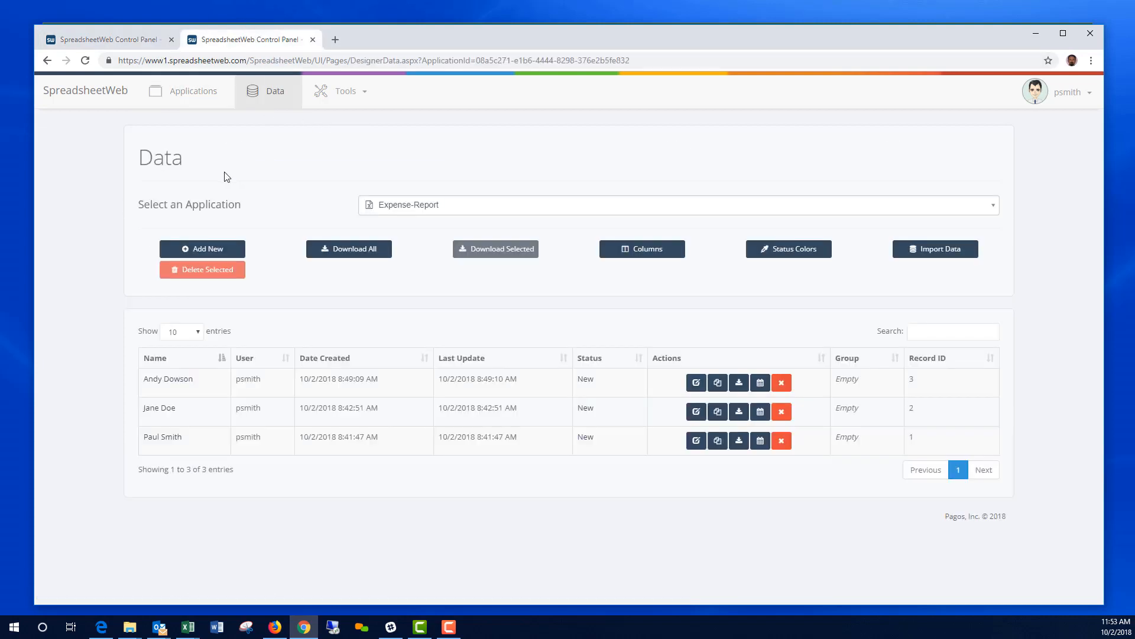
click(191, 100)
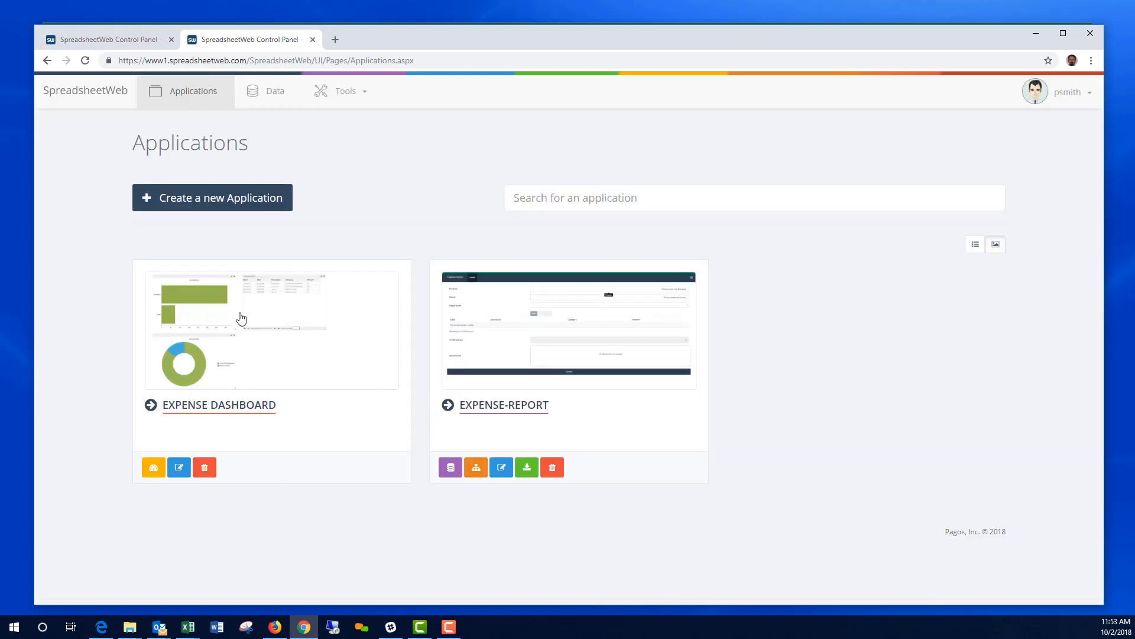
Step: Open the Expense Dashboard and check the new Customer Support bar of 55
click(241, 319)
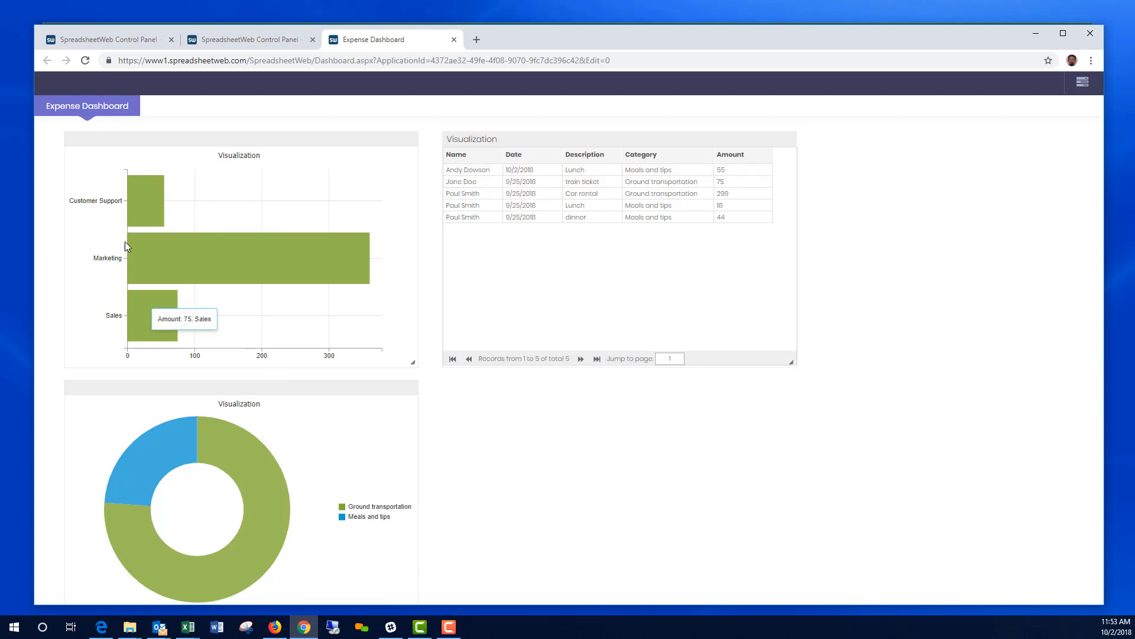
mouse_move(142, 204)
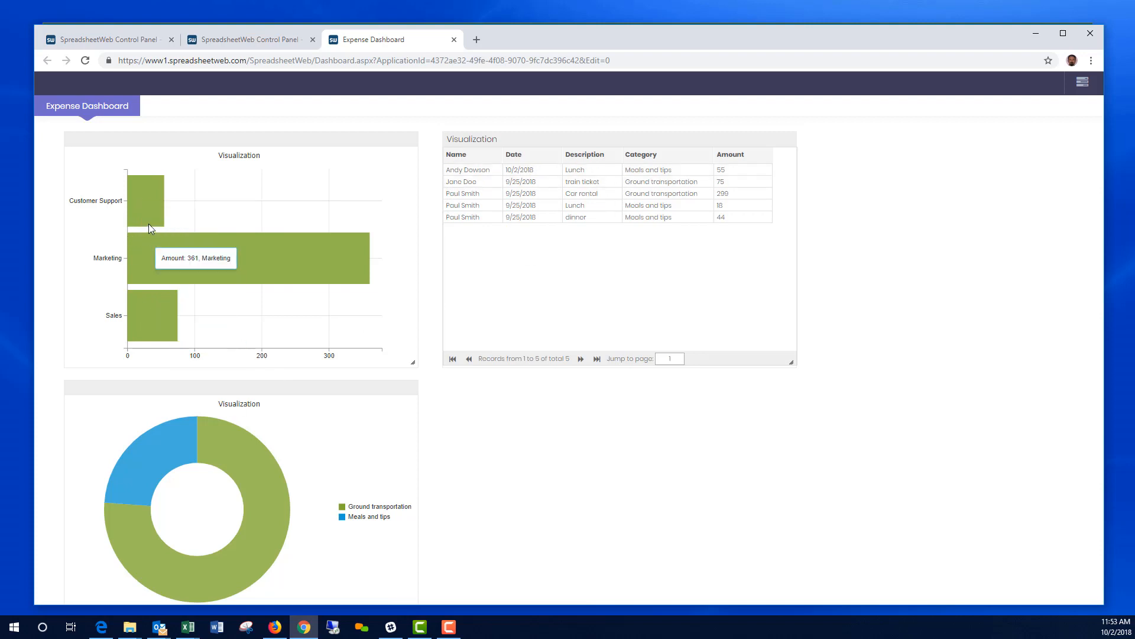